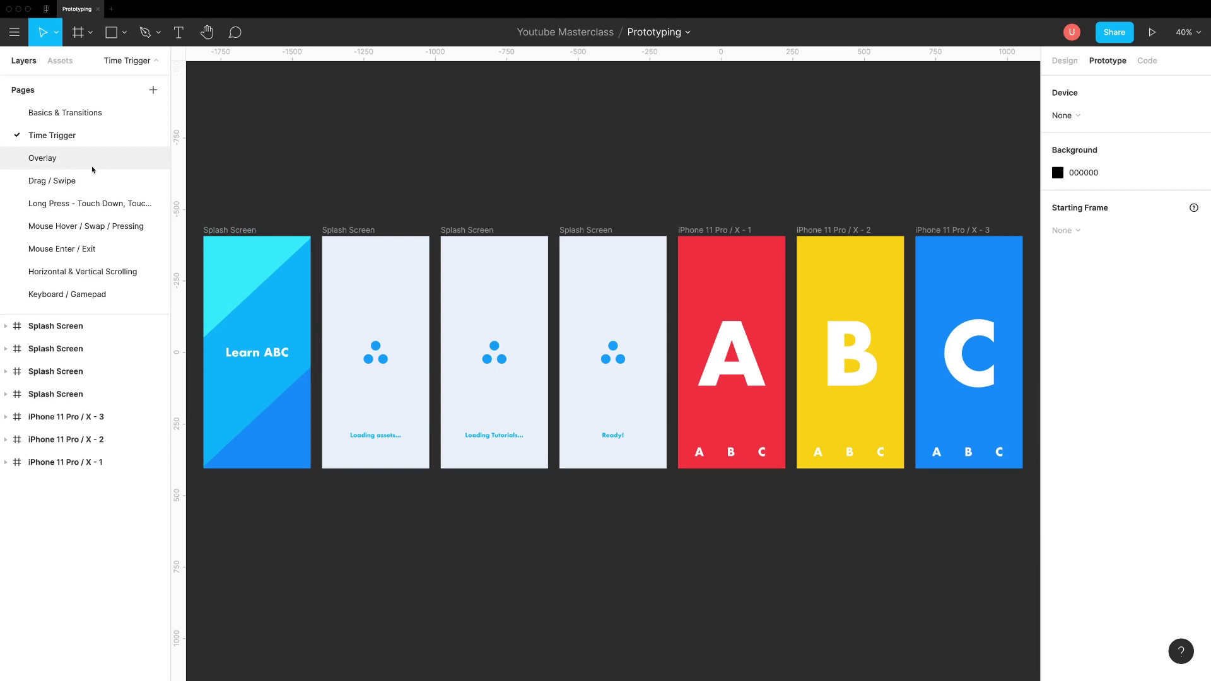
- Browse the Overlay, Drag / Swipe, Long Press, Mouse Hover, Mouse Enter / Exit, Scrolling and Keyboard / Gamepad pages
left_click(92, 162)
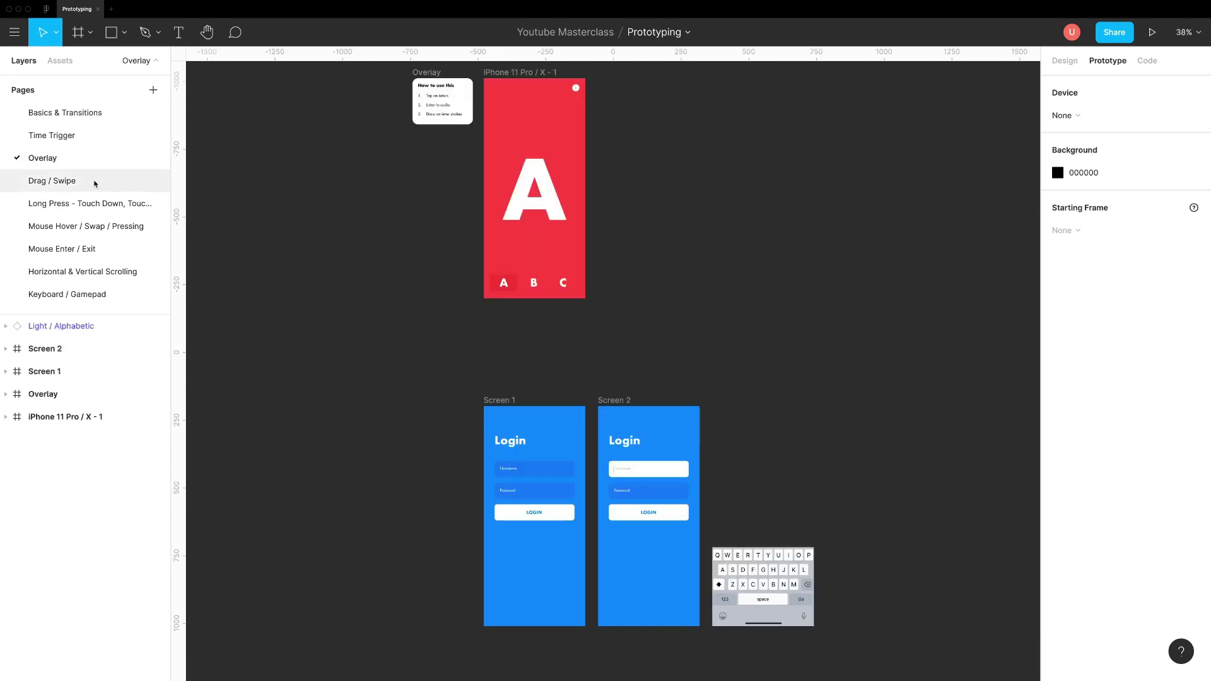
left_click(94, 184)
left_click(96, 204)
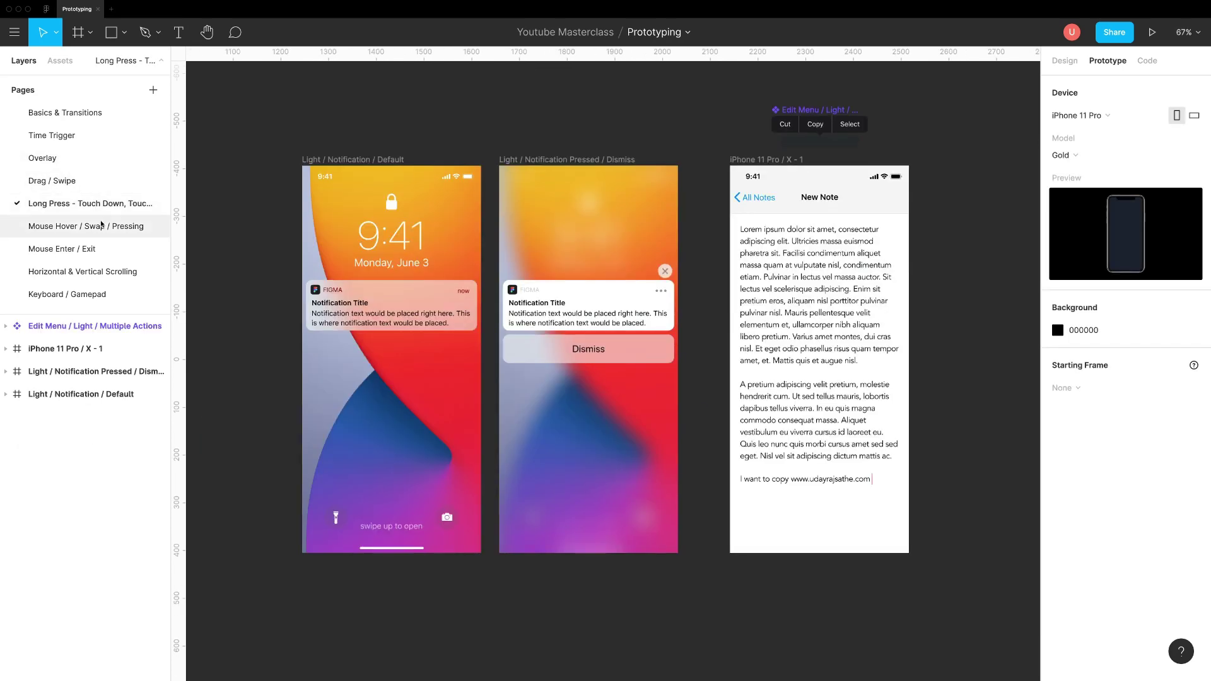
left_click(103, 226)
left_click(104, 248)
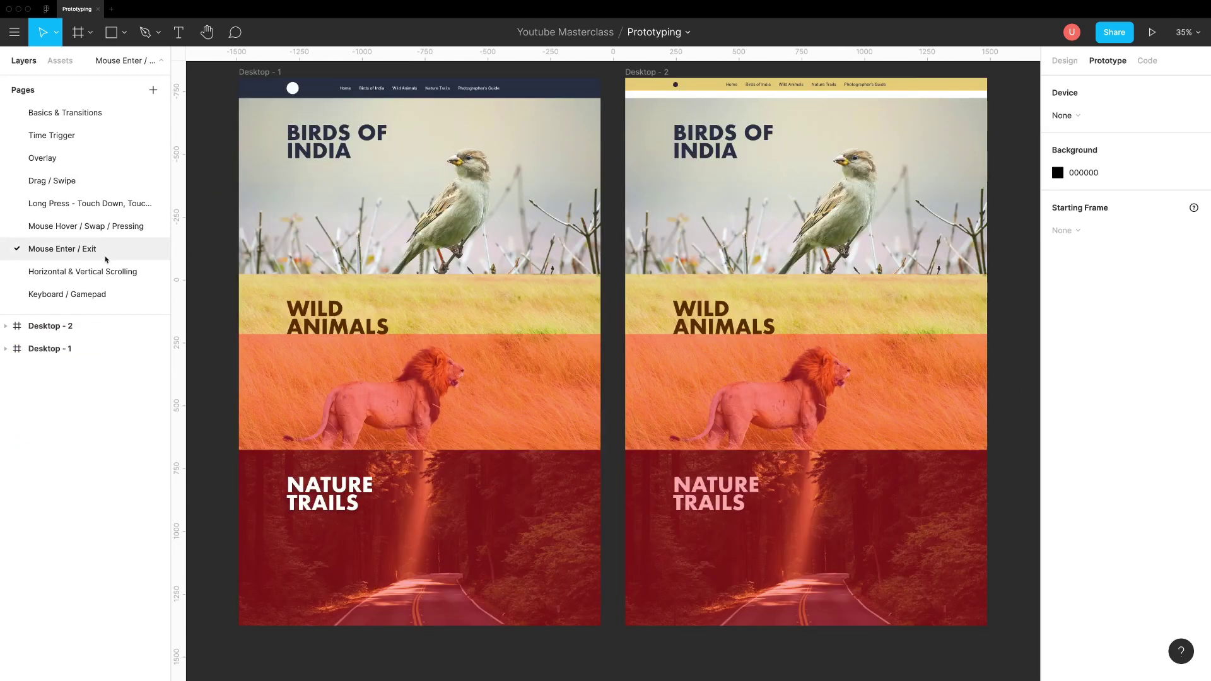
left_click(104, 271)
left_click(104, 287)
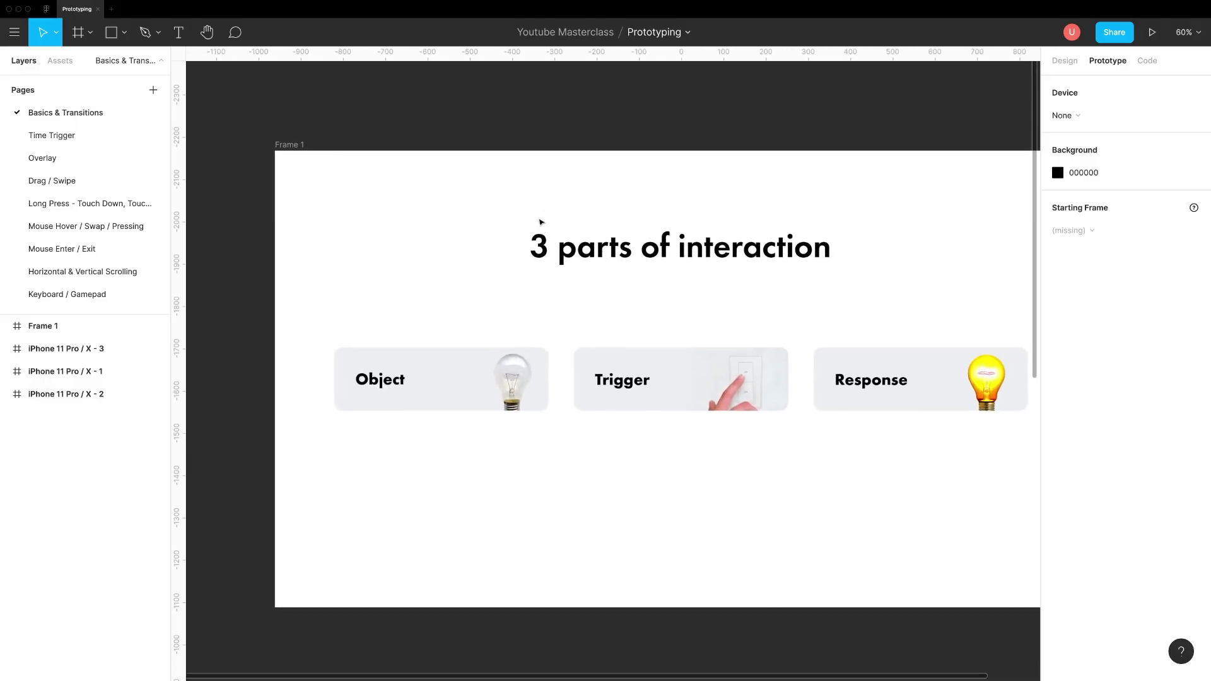
scroll(525, 223, "right", 2)
scroll(410, 227, "down", 3)
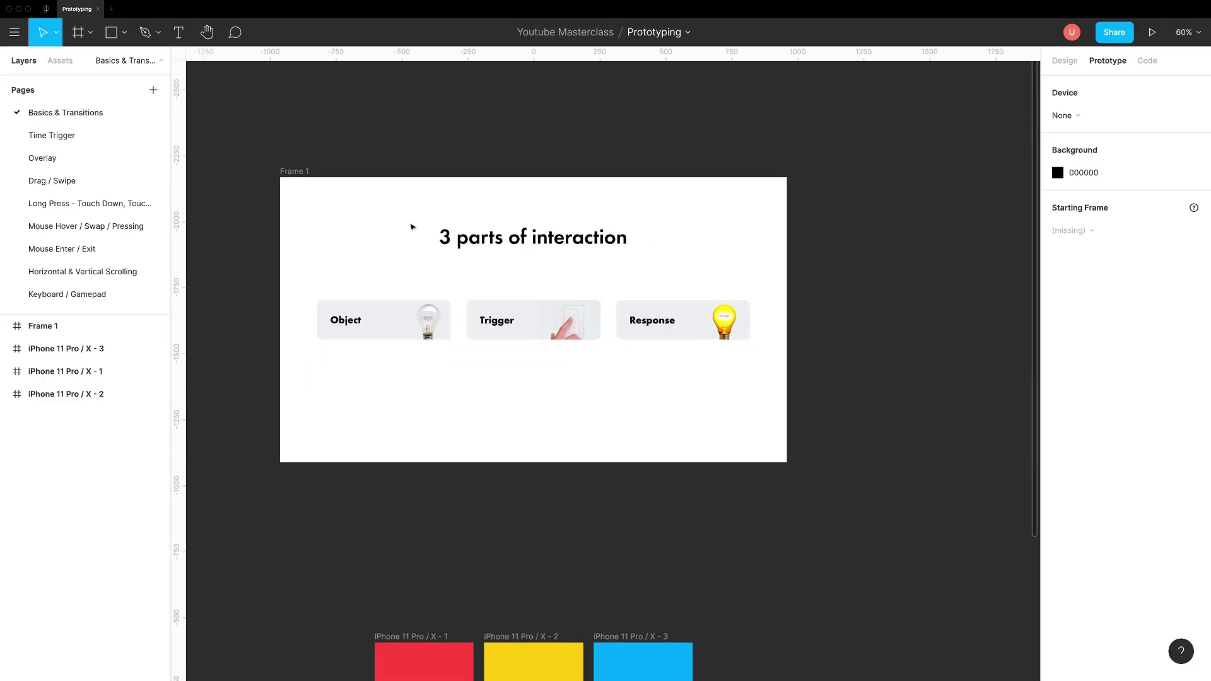
- Duplicate the '3 parts of interaction' slide twice, creating Frame 2 and Frame 3
left_click(311, 184)
key("ctrl+d")
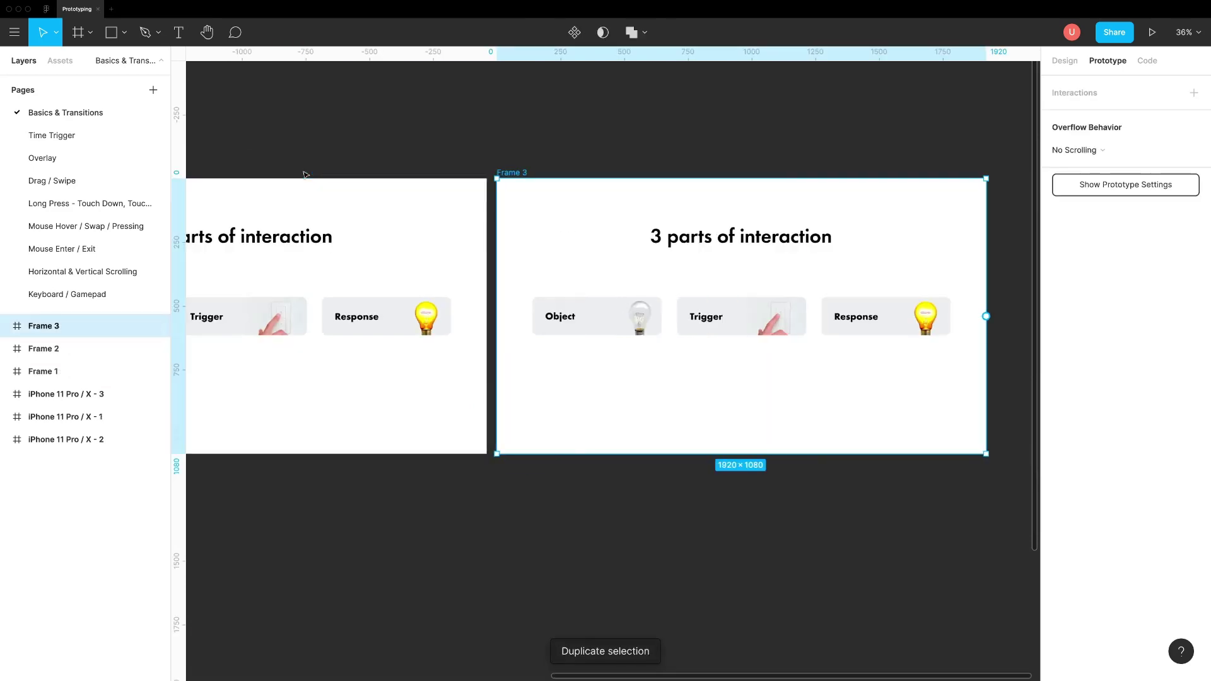
scroll(597, 286, "down", 3)
key("ctrl+d")
scroll(545, 284, "left", 3)
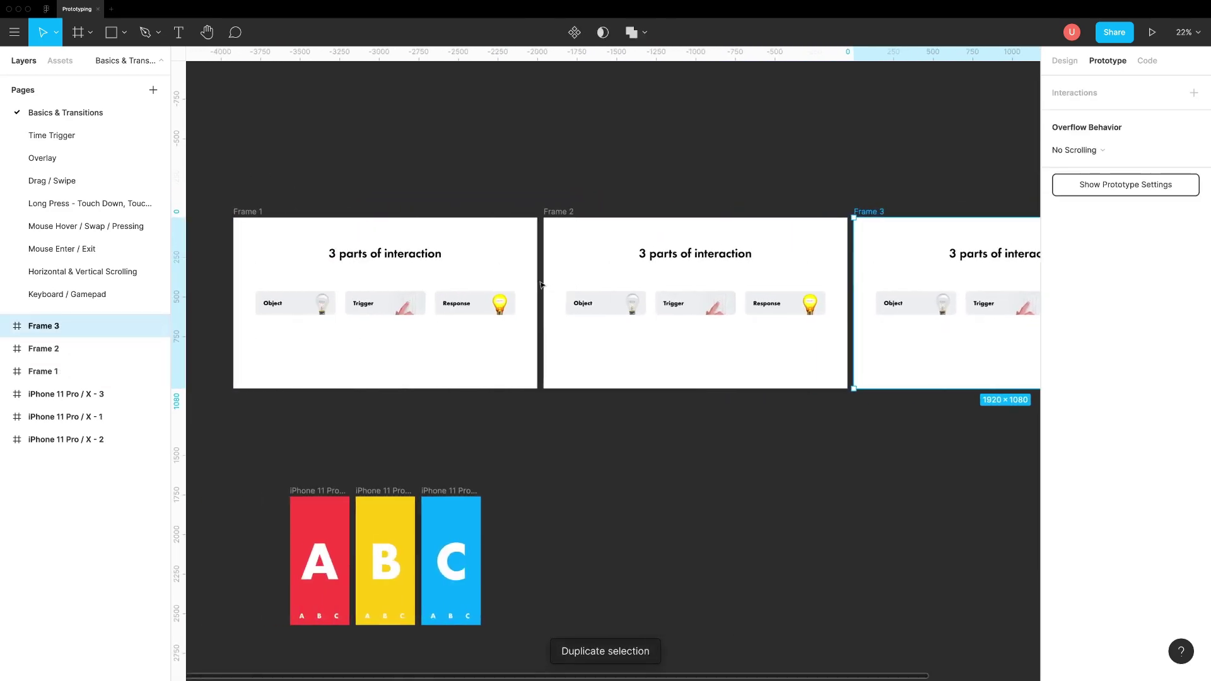
- Delete the Trigger and Response boxes from Frame 1, leaving only Object
left_click(495, 303)
left_click(435, 304, "shift")
key("Delete")
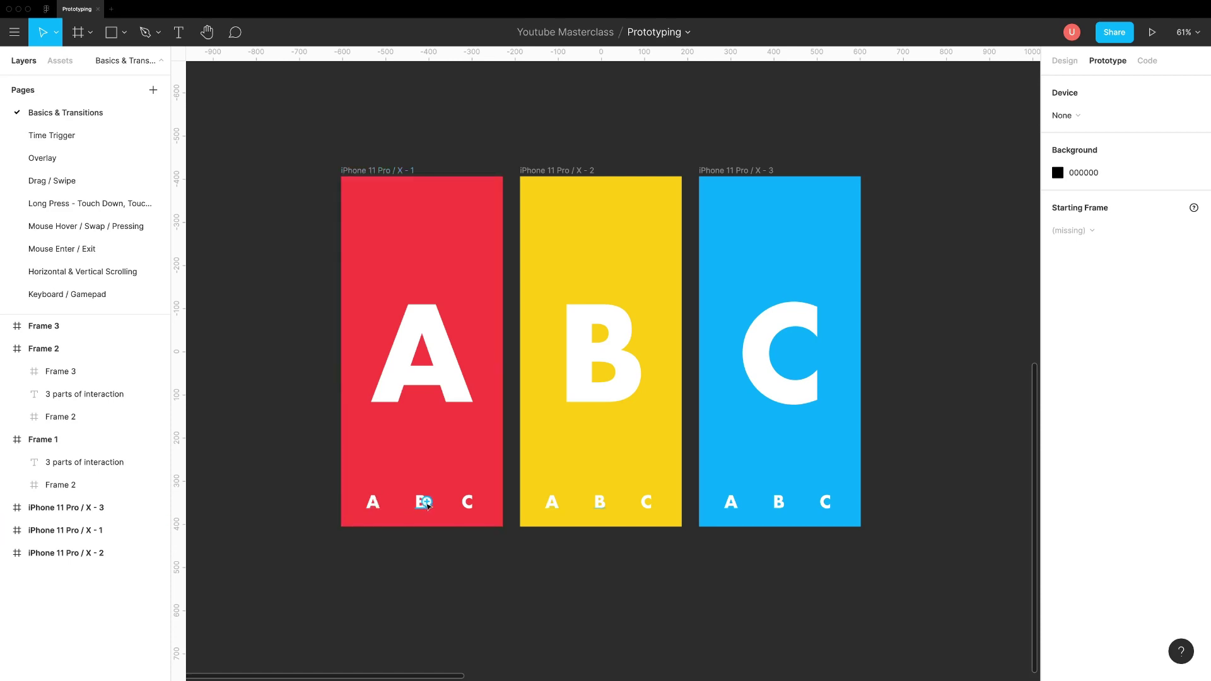
- Connect the red A screen's small B label to the yellow iPhone 11 Pro / X - 2 screen
mouse_move(425, 503)
left_mouse_down()
mouse_move(483, 440)
mouse_move(426, 524)
mouse_move(542, 422)
left_mouse_up()
scroll(482, 441, "up", 1)
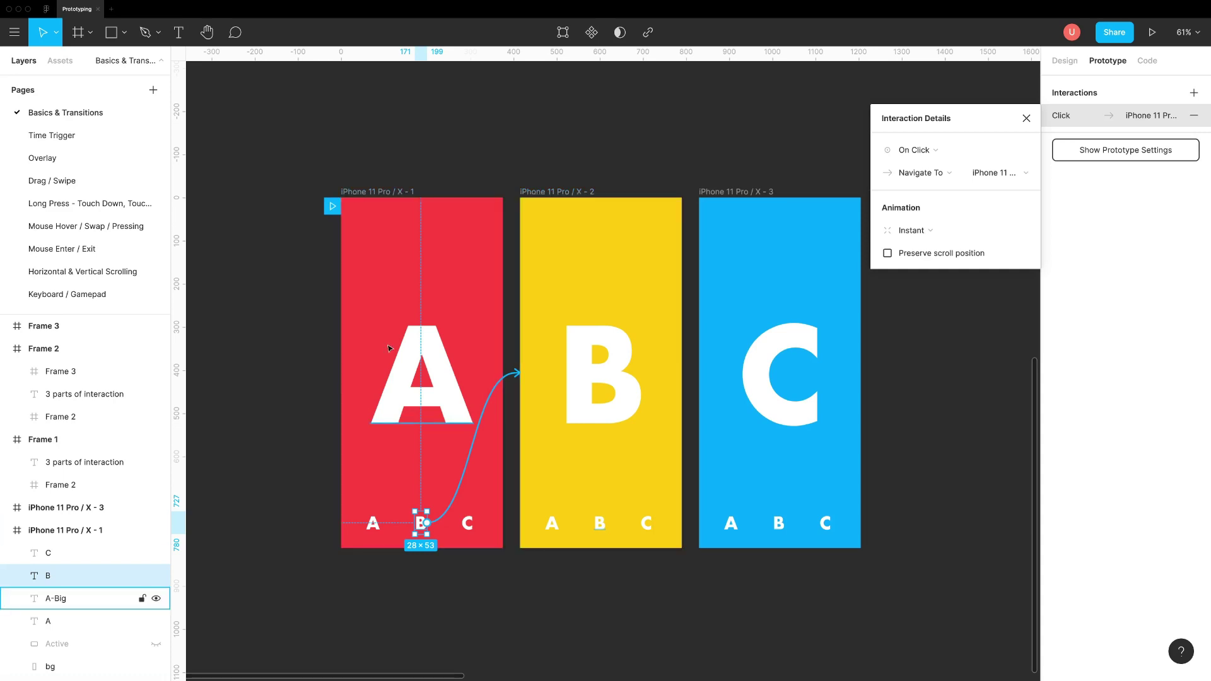
left_click(309, 231)
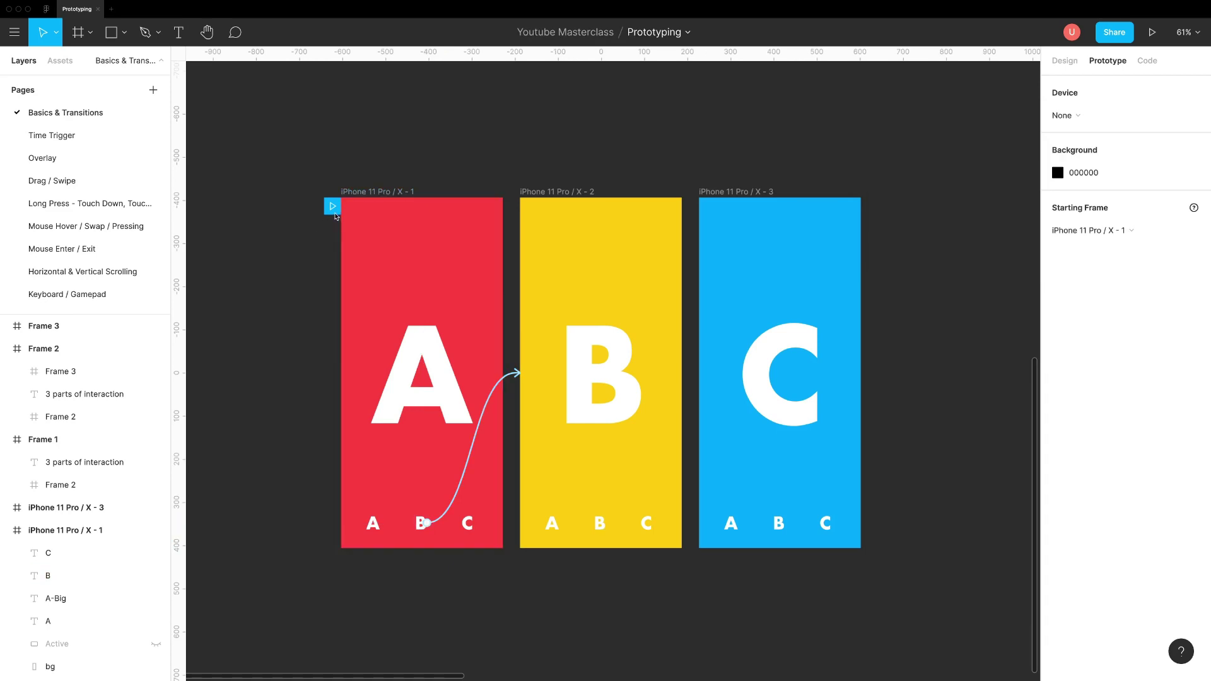
mouse_move(333, 214)
left_mouse_down()
mouse_move(512, 207)
mouse_move(348, 207)
left_mouse_up()
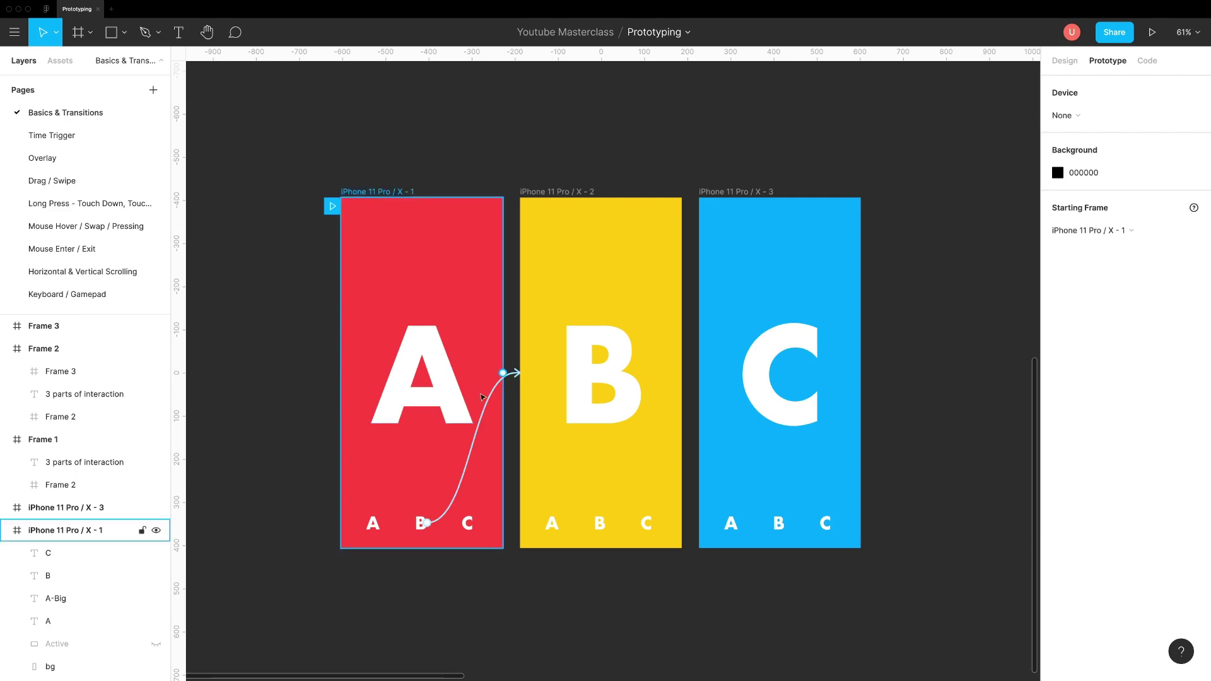
left_click(514, 375)
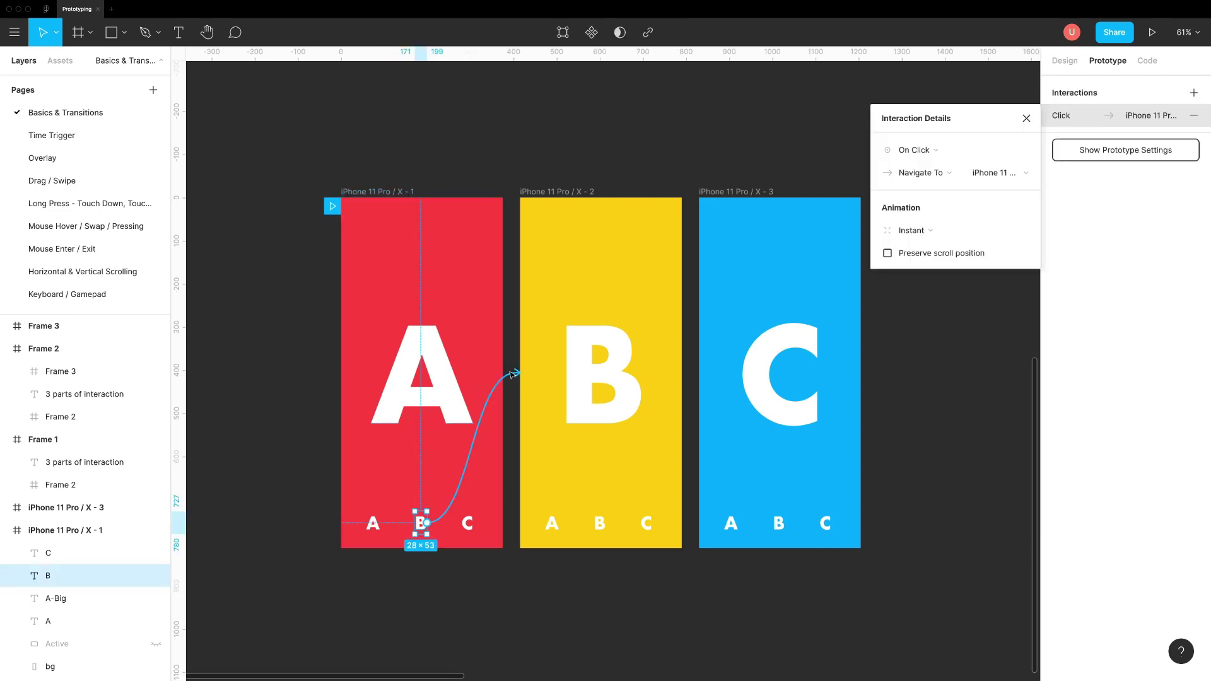
left_click(910, 154)
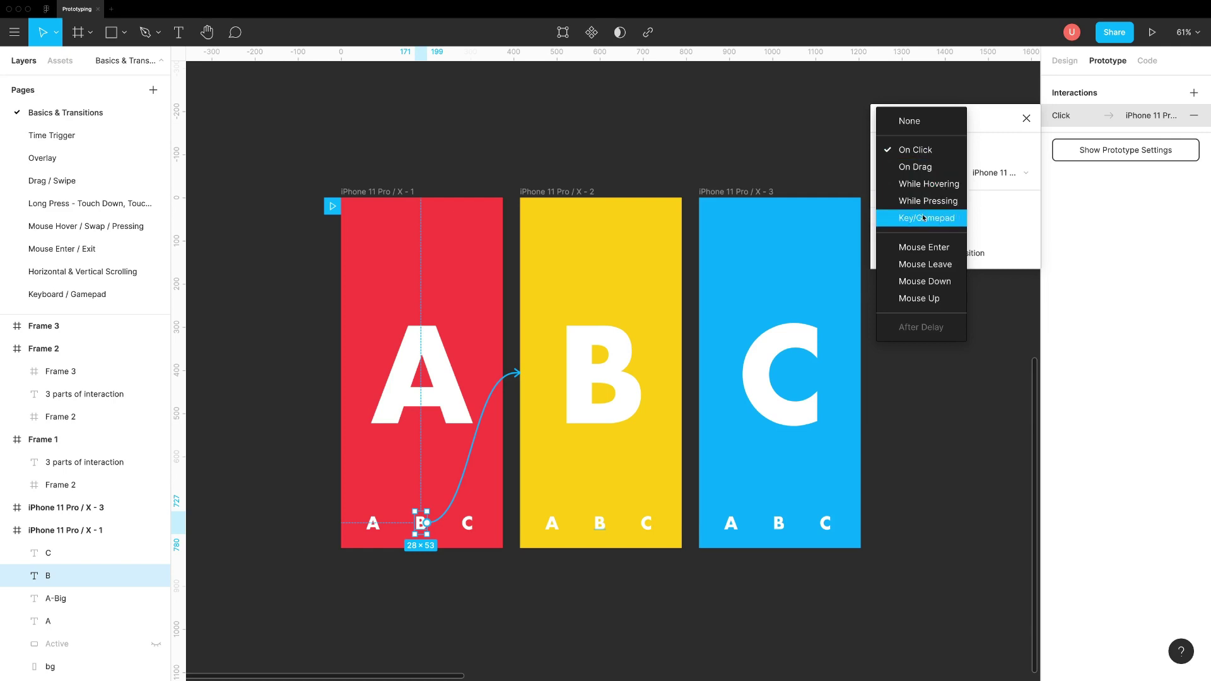
left_click(911, 150)
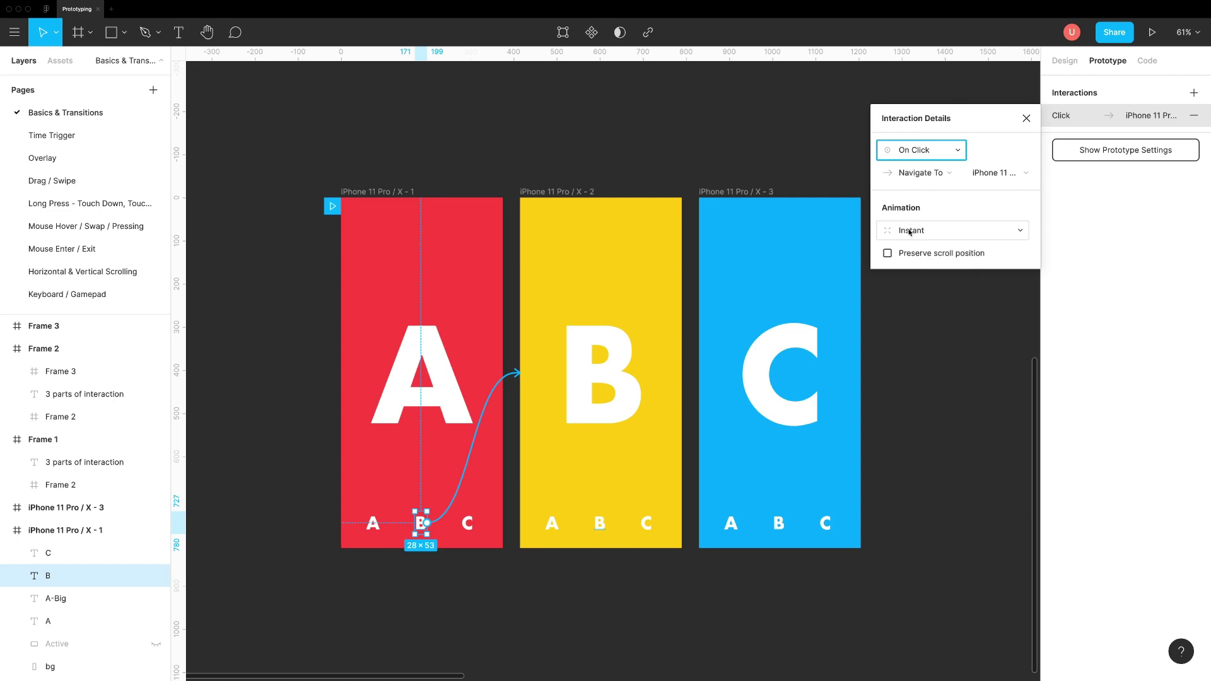
left_click(911, 176)
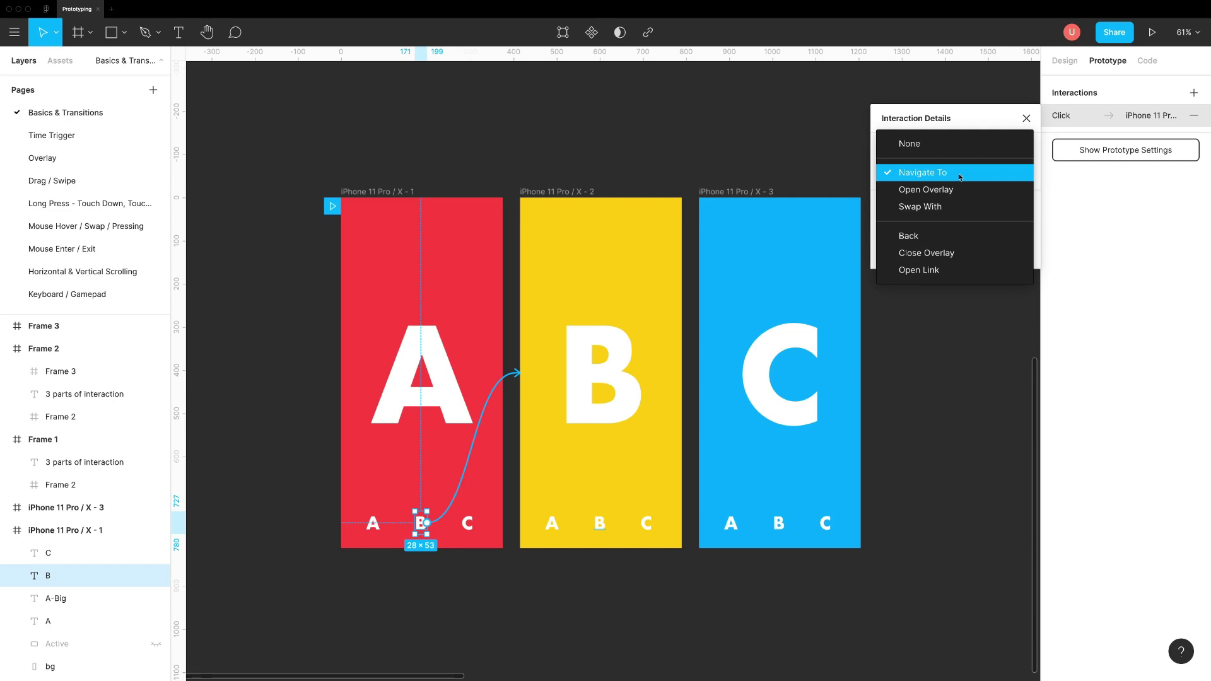
left_click(960, 175)
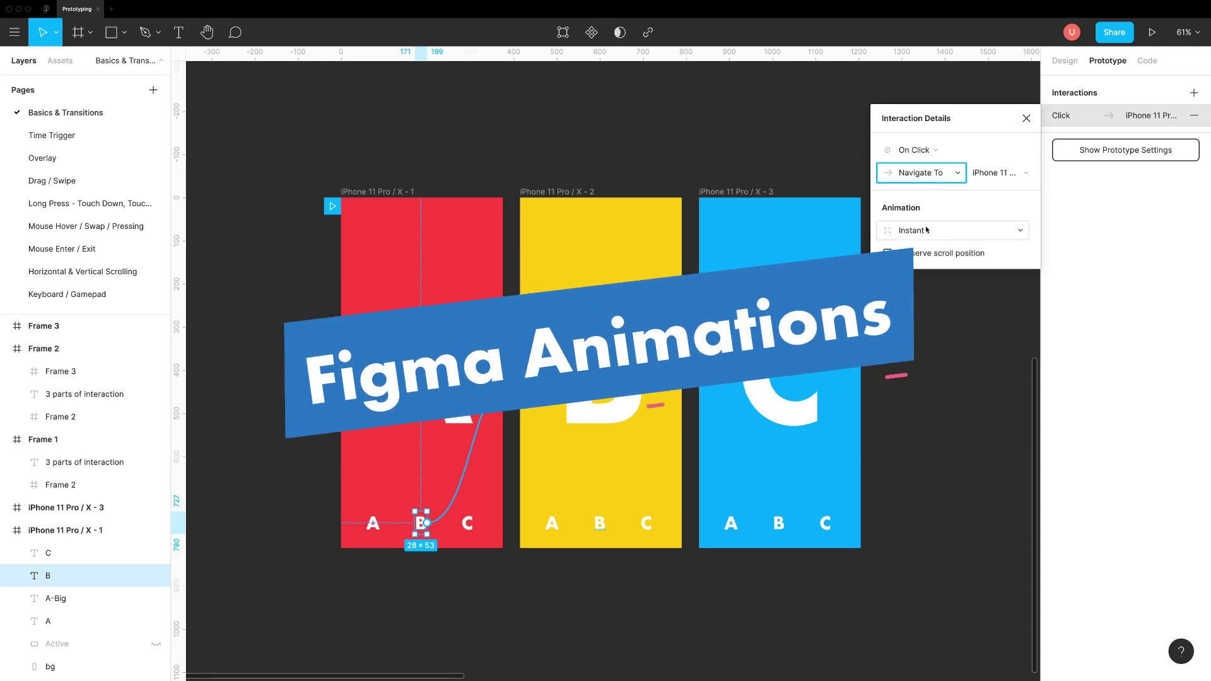
left_click(923, 304)
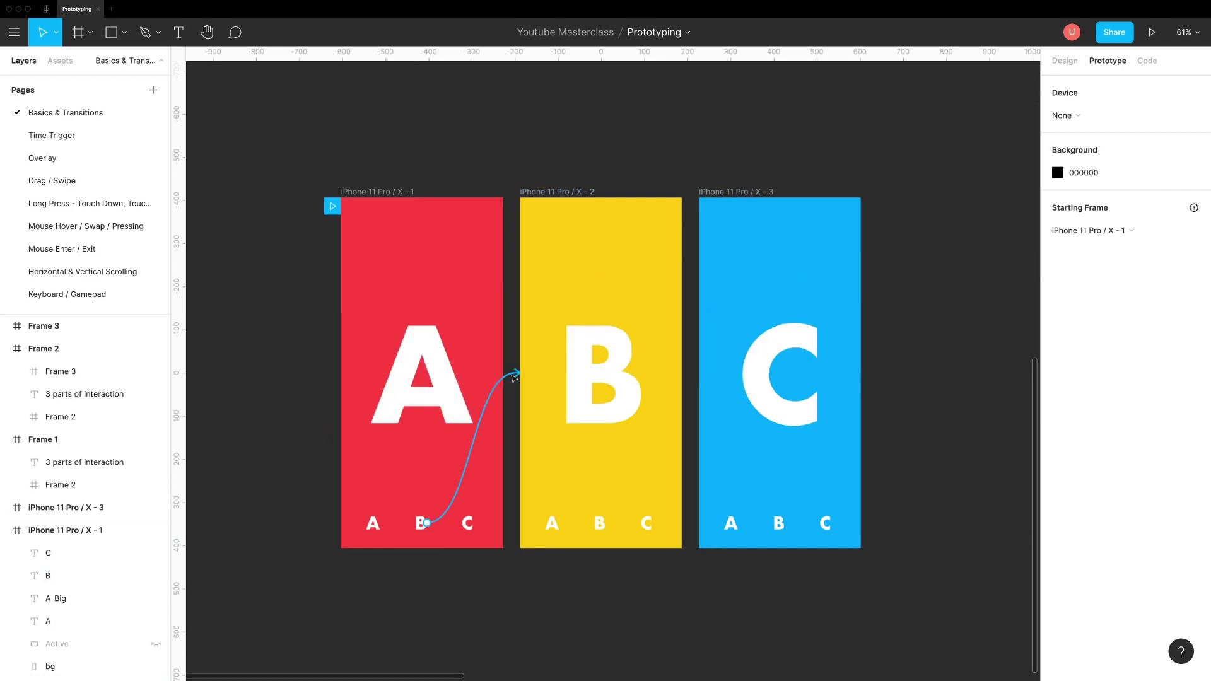
- Review the small B link's animation options and keep the Instant transition
left_click(513, 378)
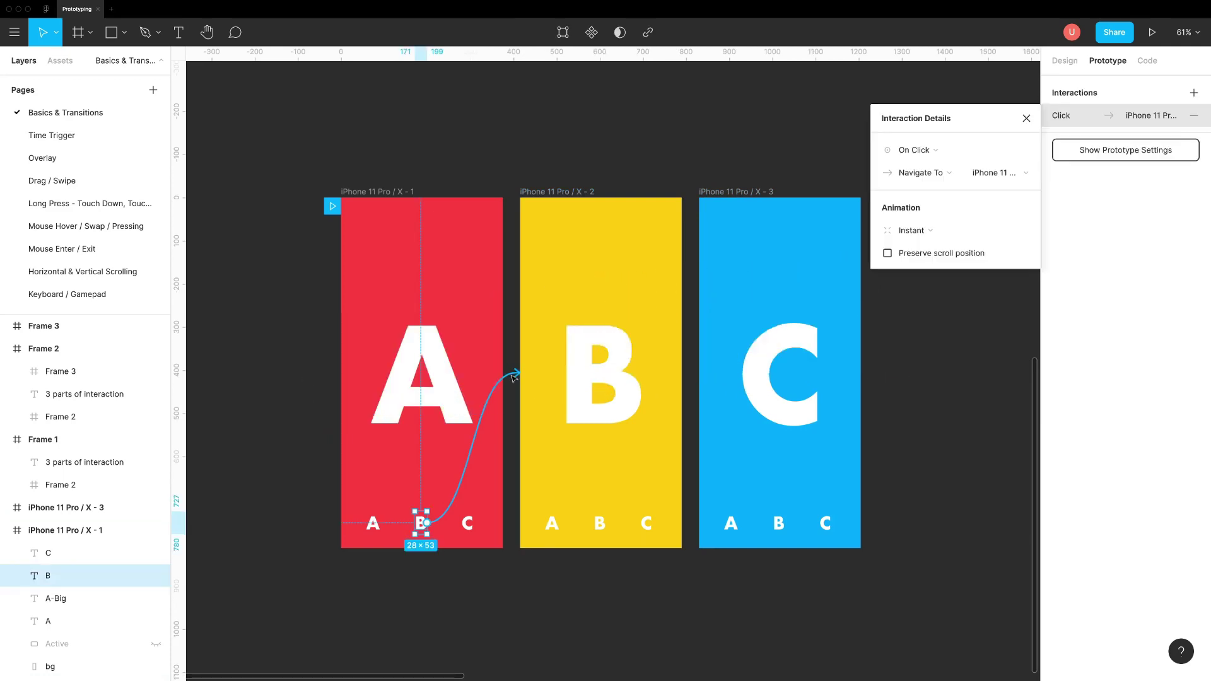
left_click(930, 228)
left_click(937, 233)
left_click(923, 283)
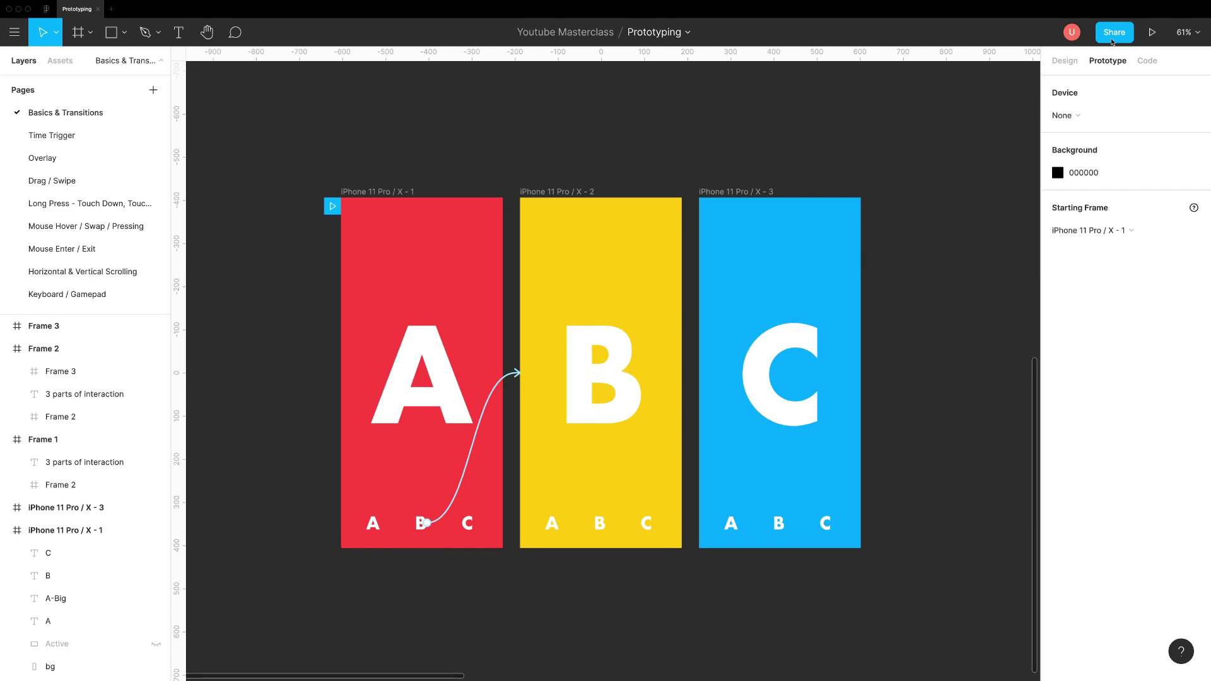
- Play the prototype, tap B to reach the yellow screen, restart with R and repeat
left_click(1150, 32)
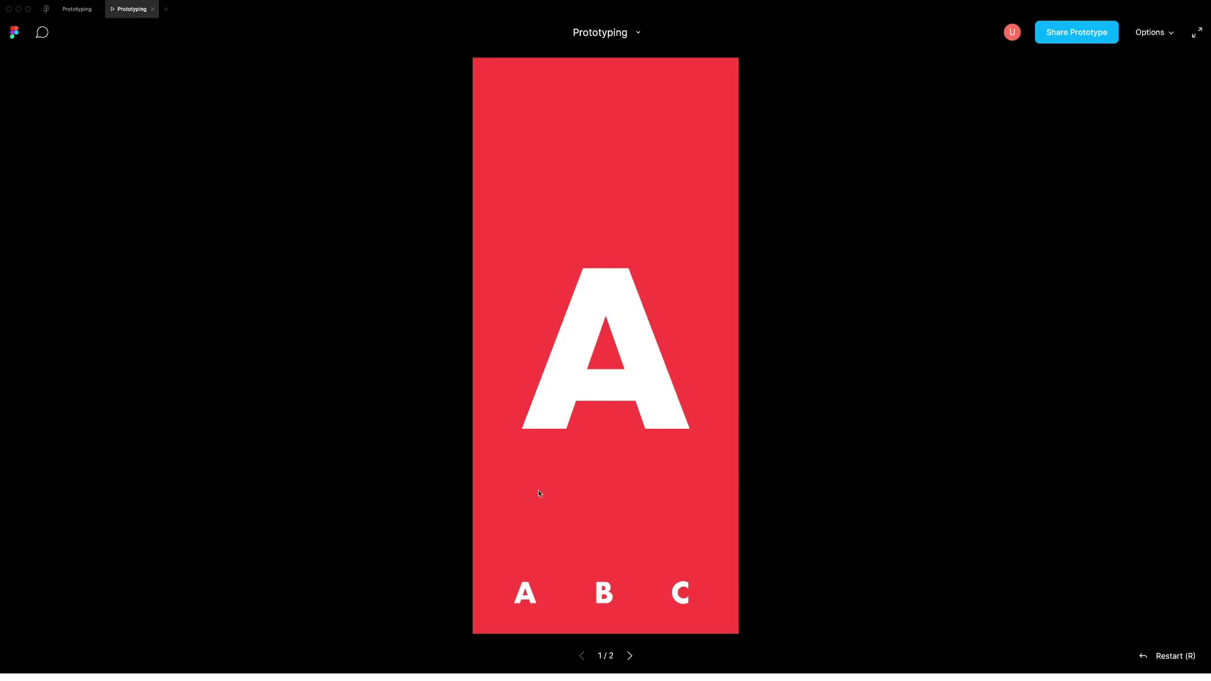
left_click(607, 589)
key("r")
left_click(606, 590)
left_click(80, 12)
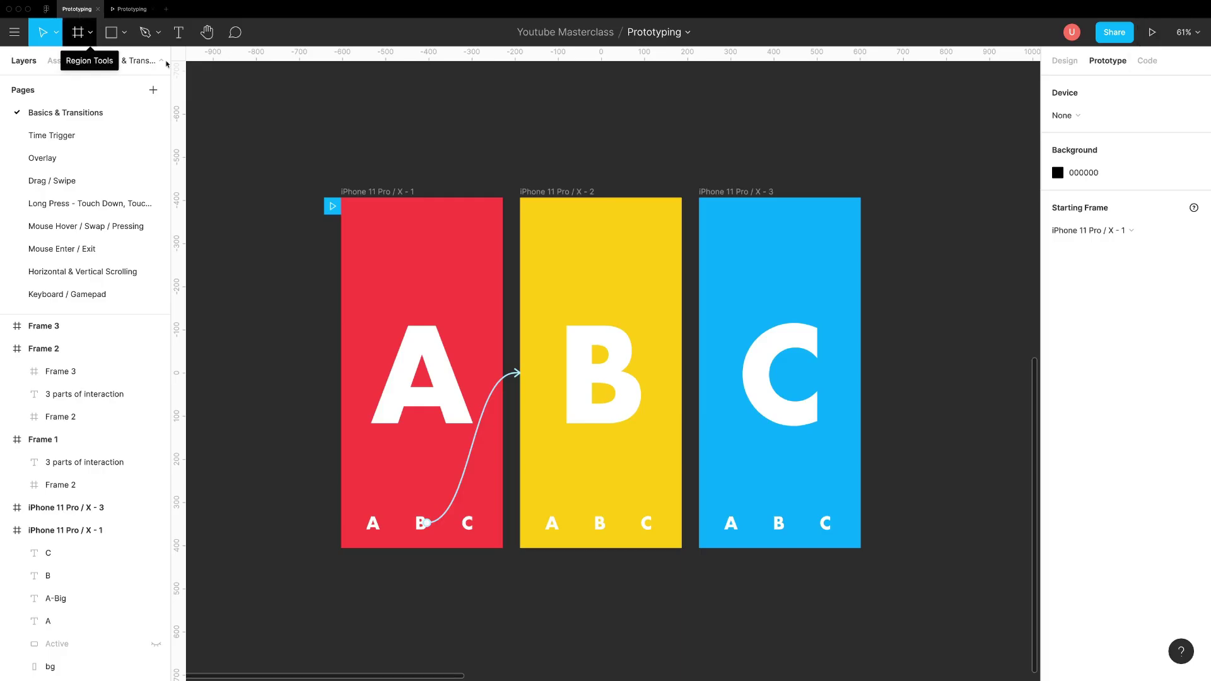
- Make the B link a Dissolve with Ease In easing over 2000 ms, then play the prototype
left_click(422, 522)
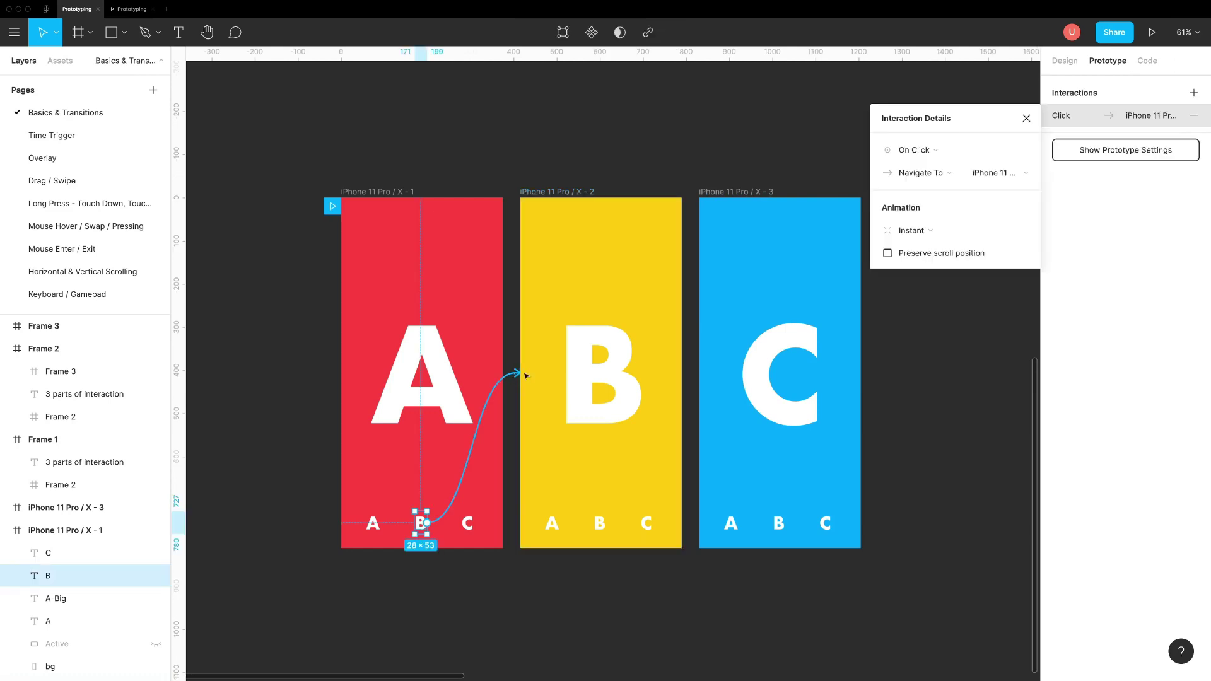
left_click(914, 229)
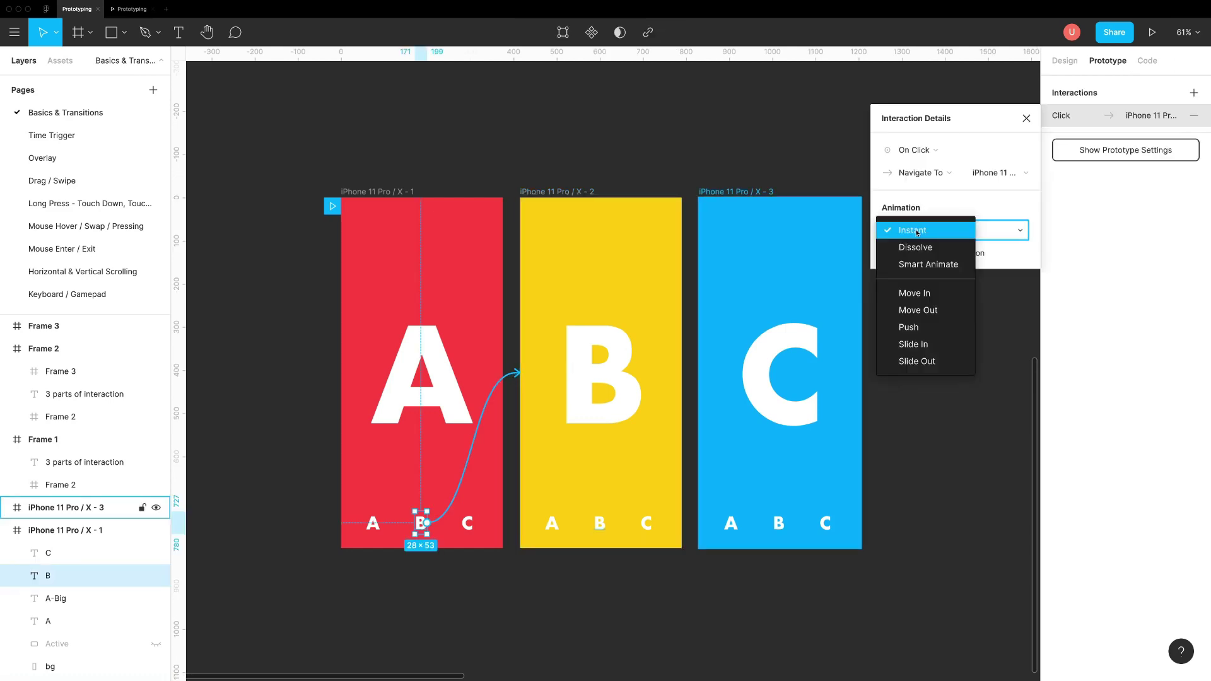
left_click(914, 247)
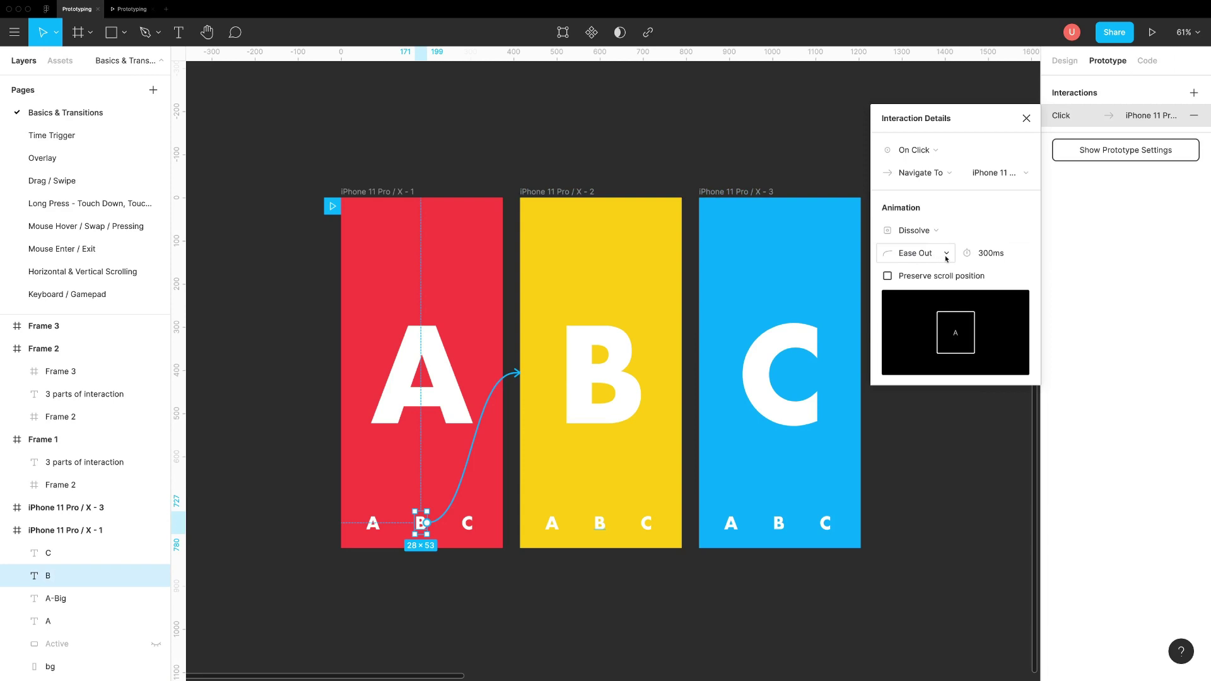
left_click(947, 256)
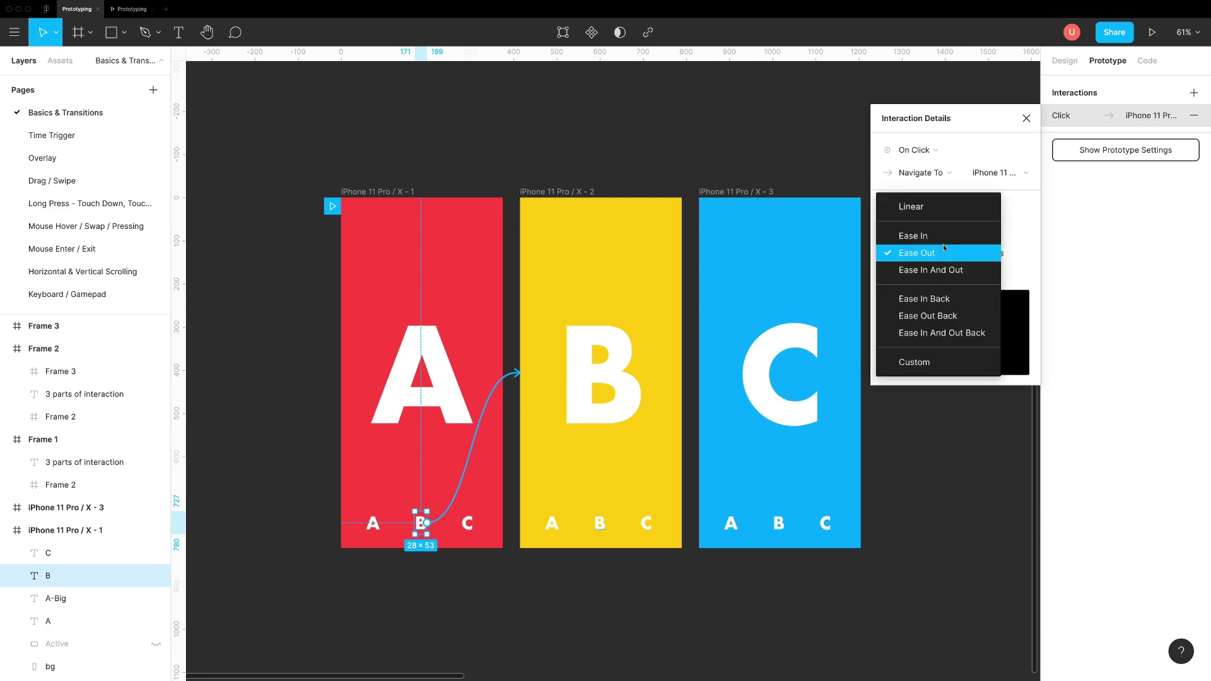
left_click(943, 239)
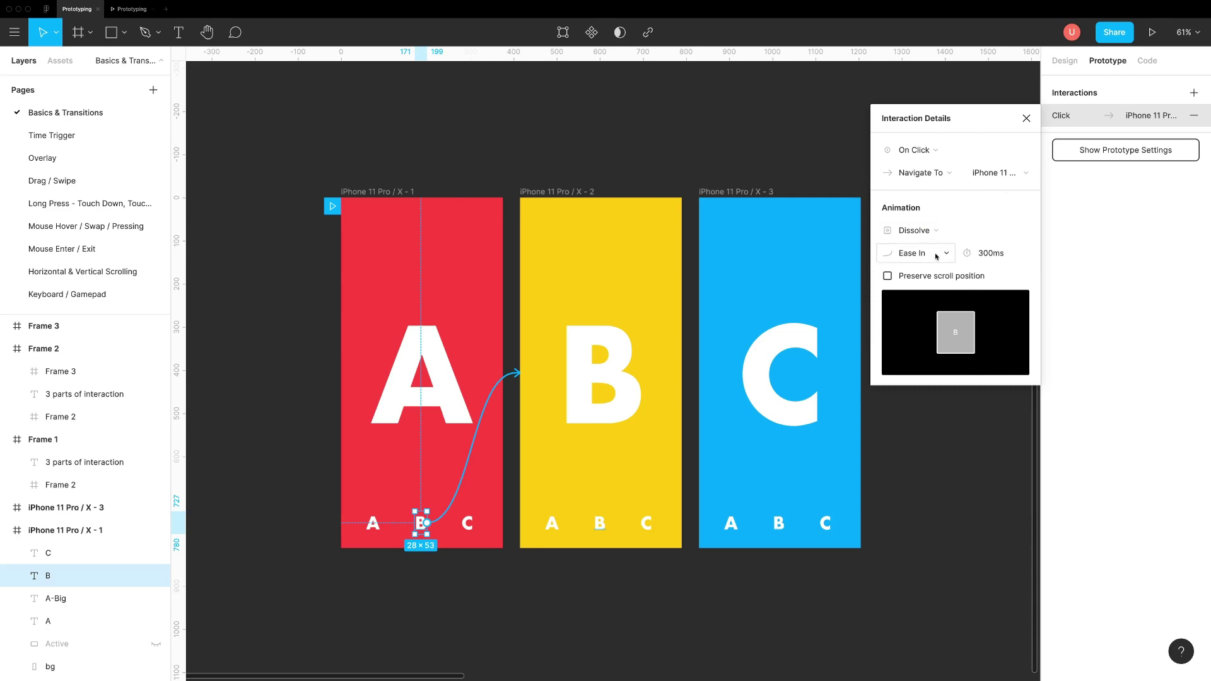
left_click(980, 253)
left_click_drag(981, 255, 980, 256)
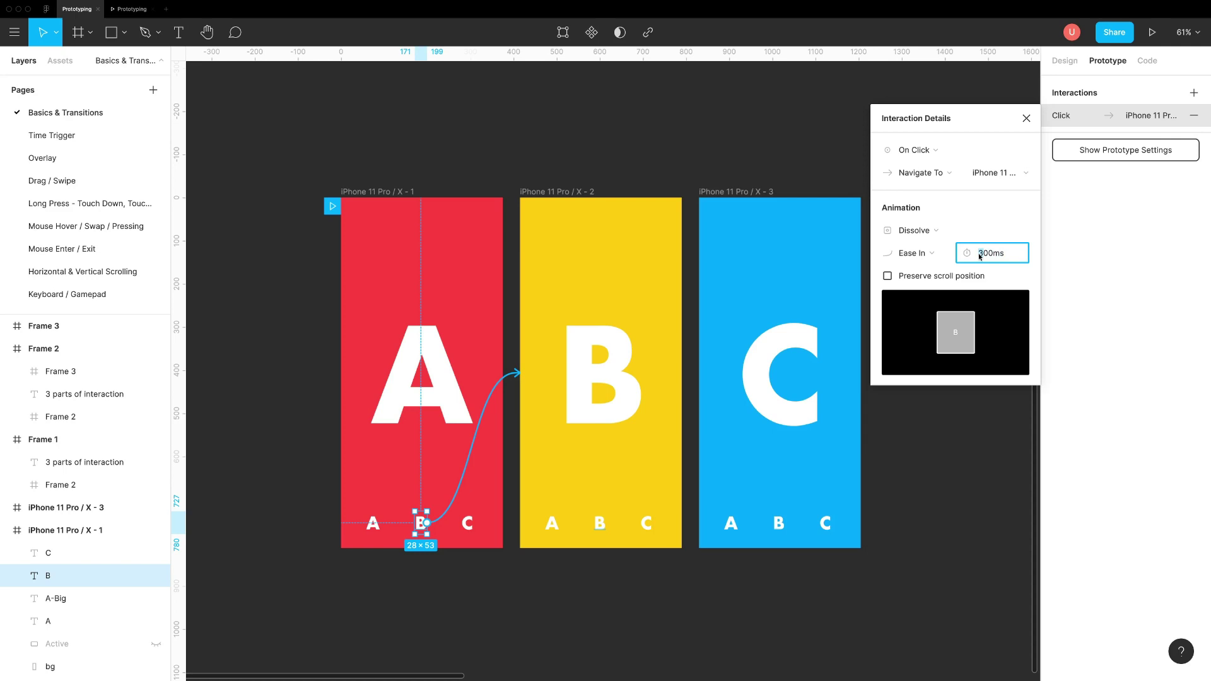
type("20")
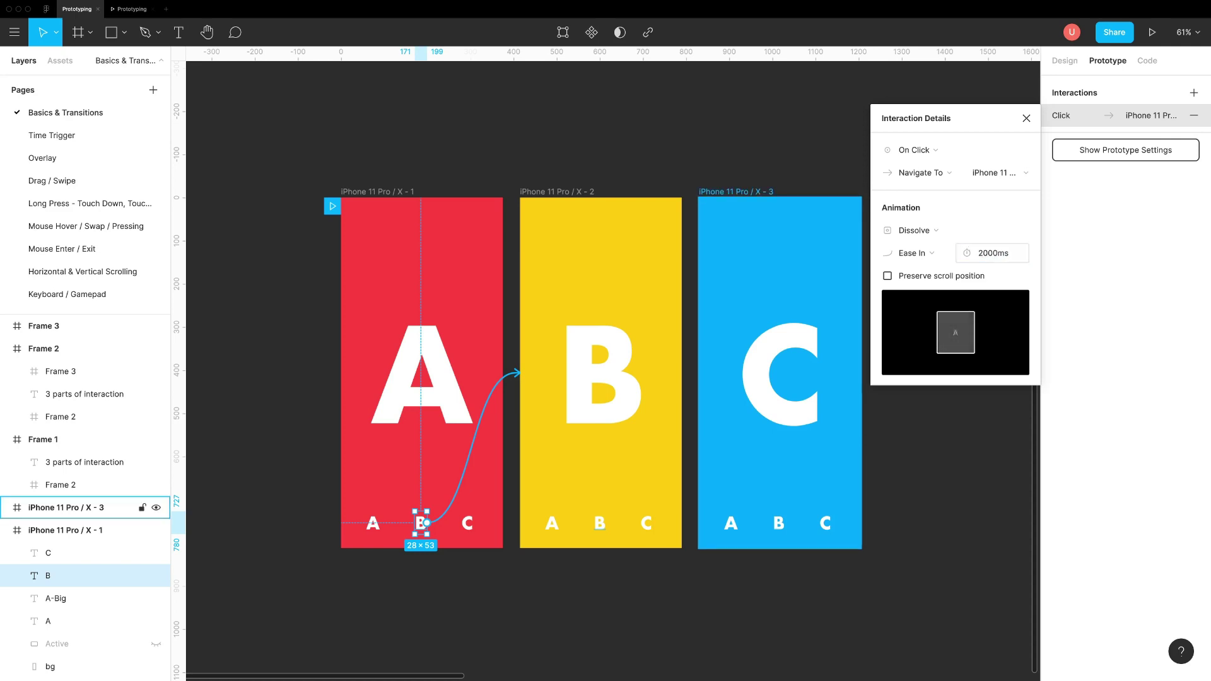
key("Return")
key("super+alt+Return")
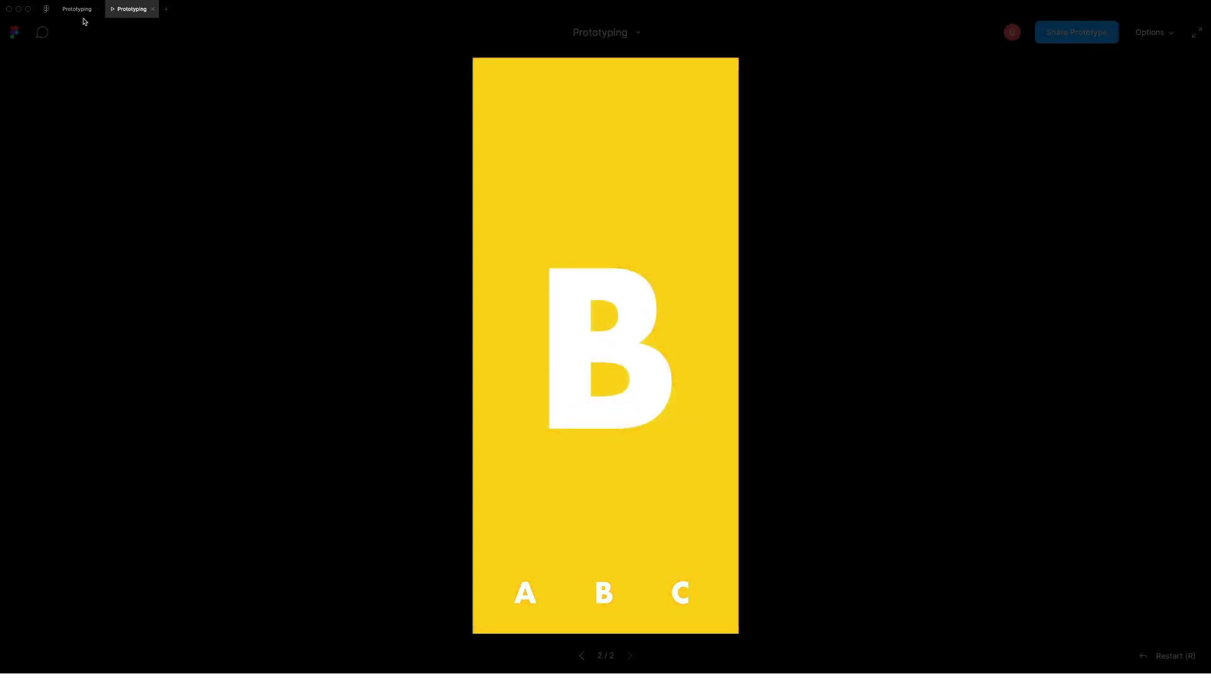
left_click(81, 11)
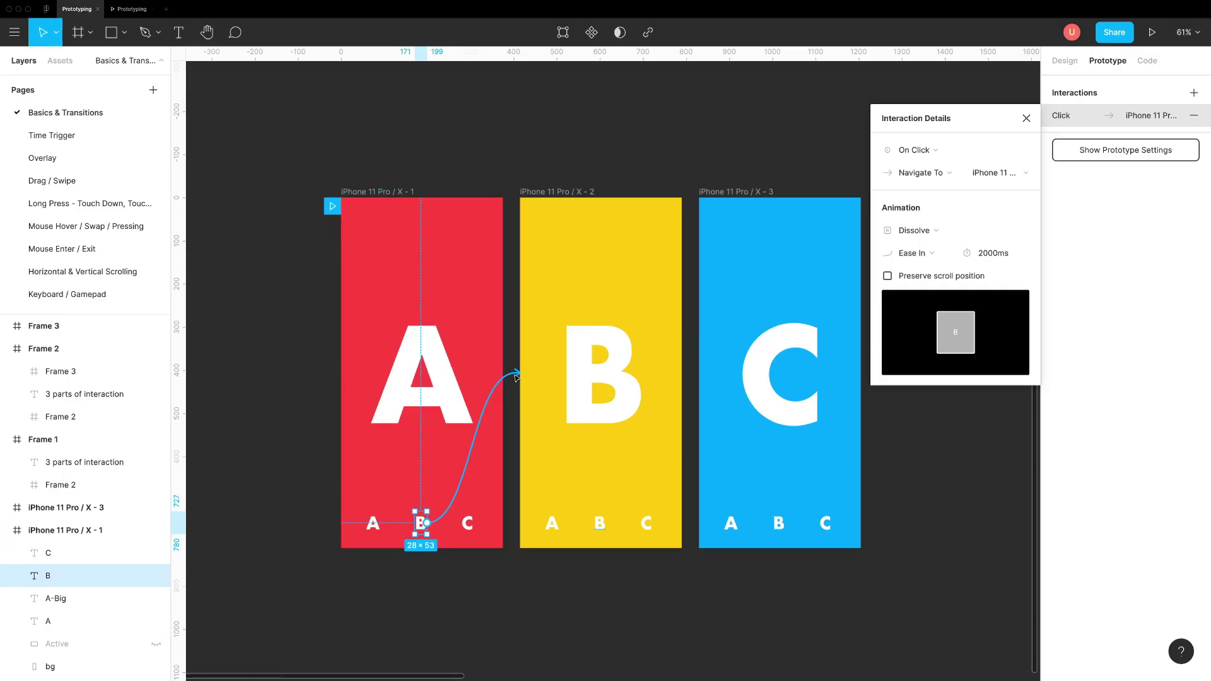
- Try Move In, then Move Out as the B link's animation, previewing it in the prototype
left_click(913, 231)
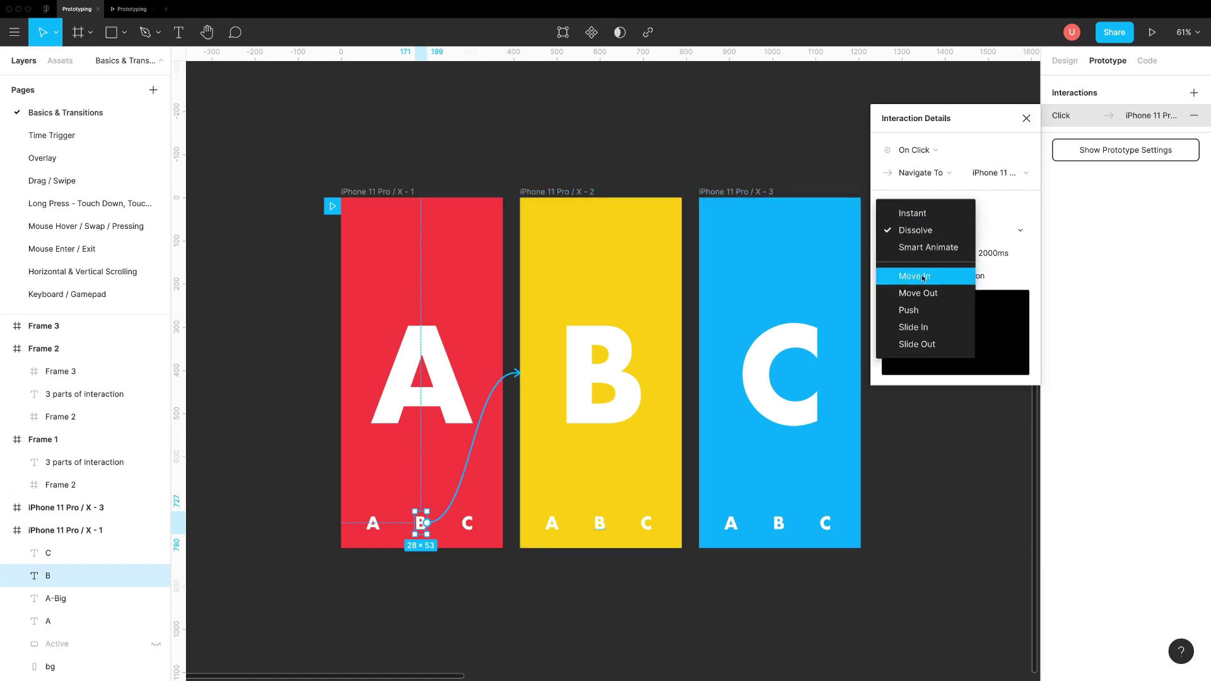
left_click(914, 275)
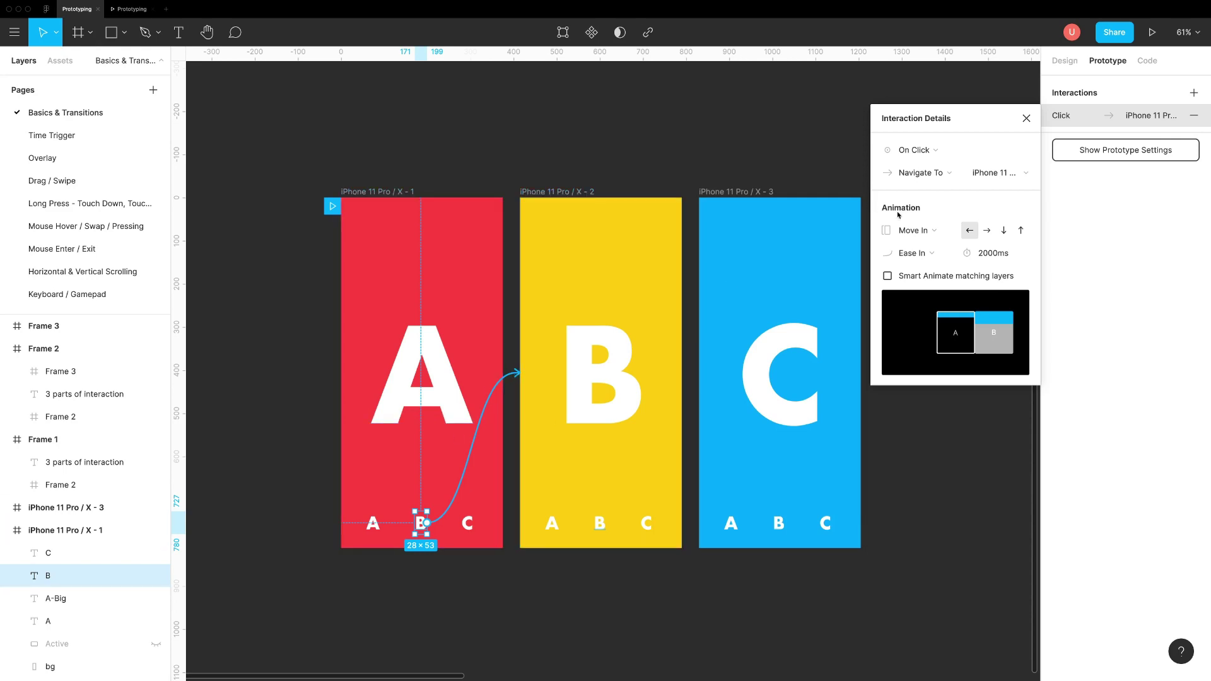
left_click(913, 227)
left_click(928, 251)
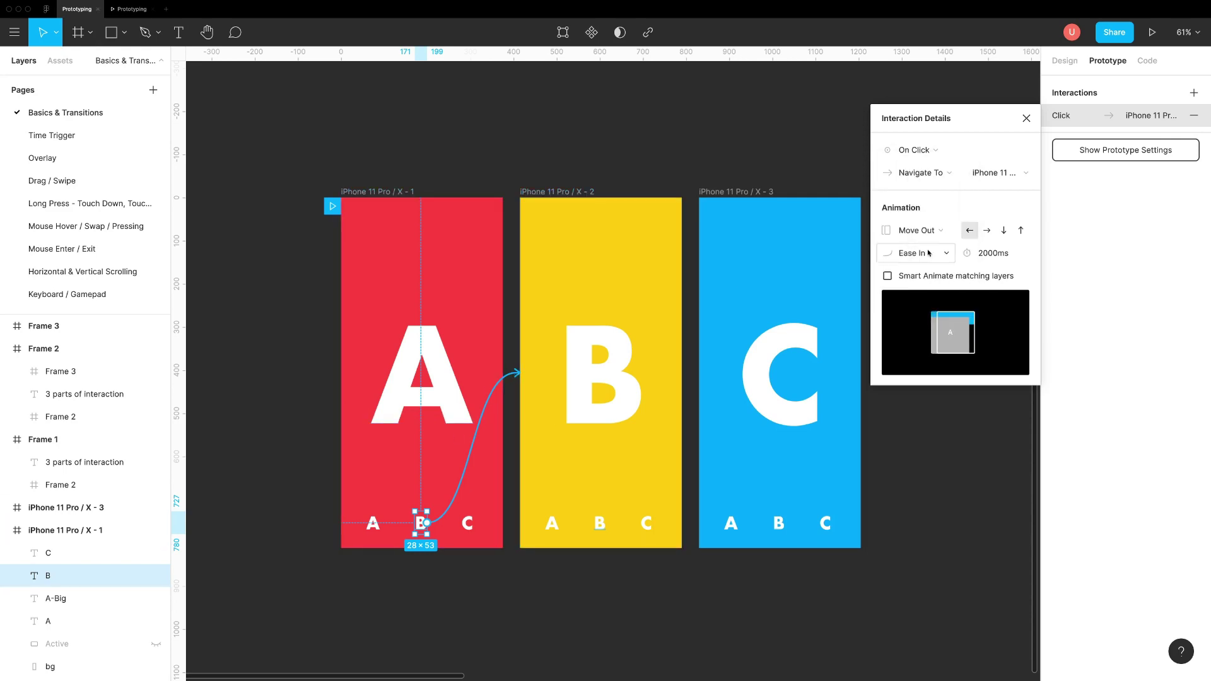
left_click(133, 9)
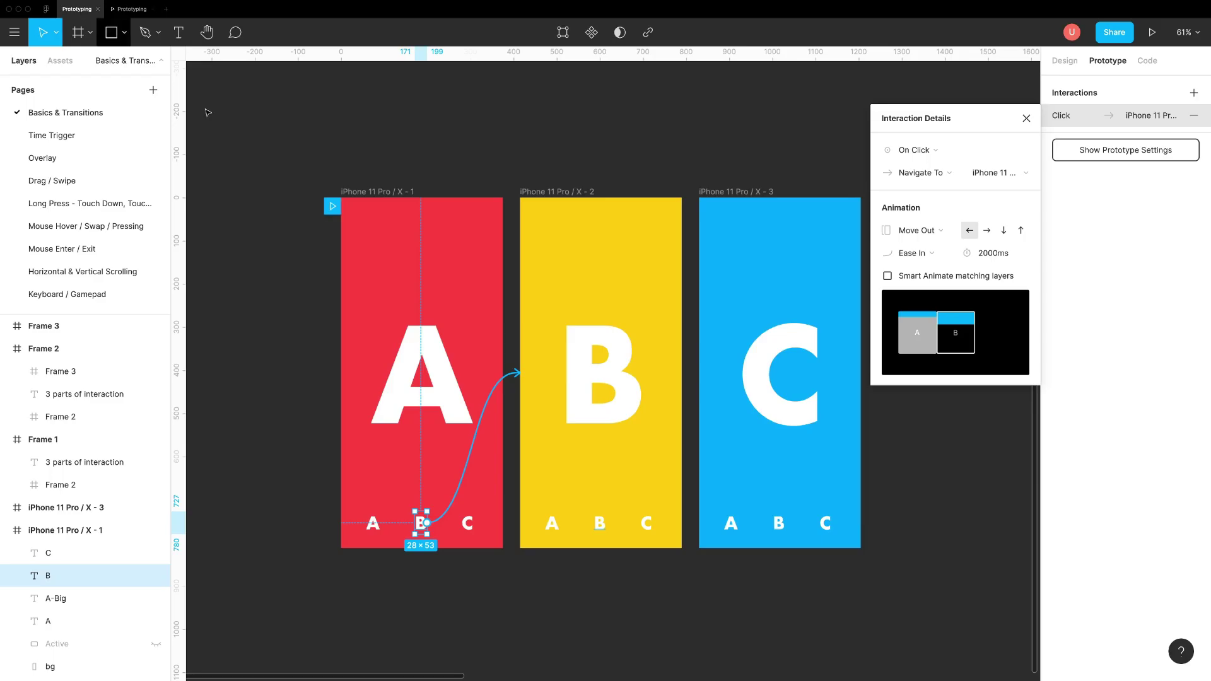
left_click(933, 230)
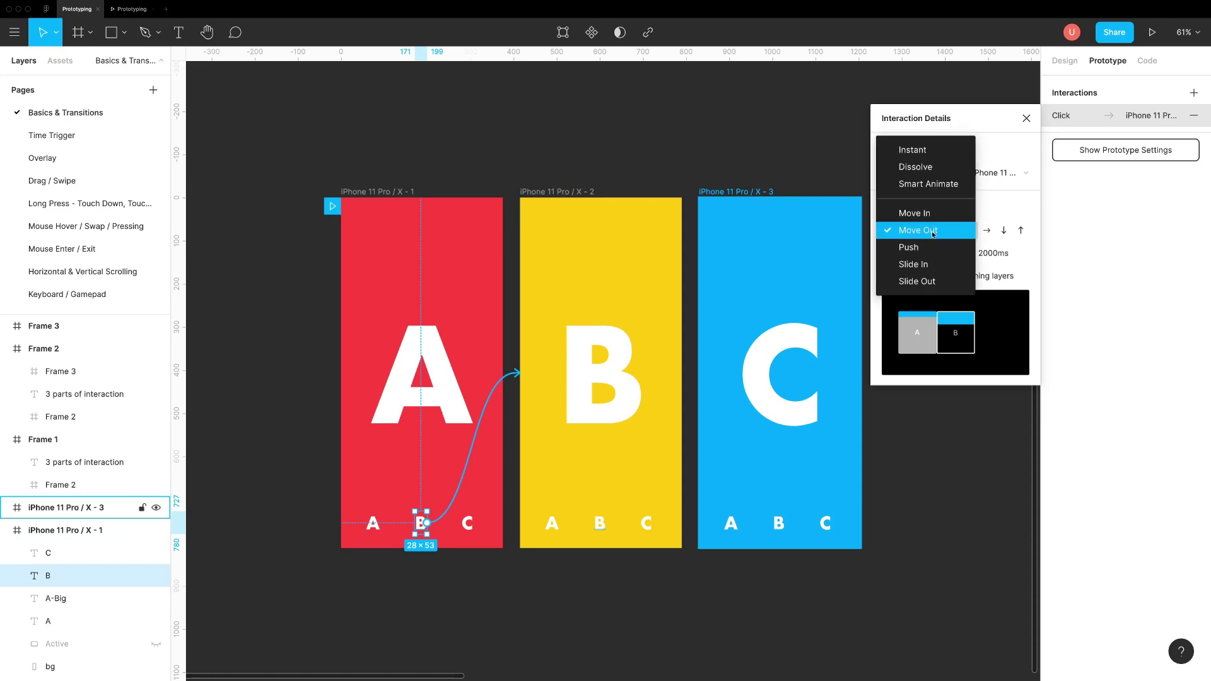
- Try Push, then Slide In as the B link's animation, and preview Slide In
left_click(929, 248)
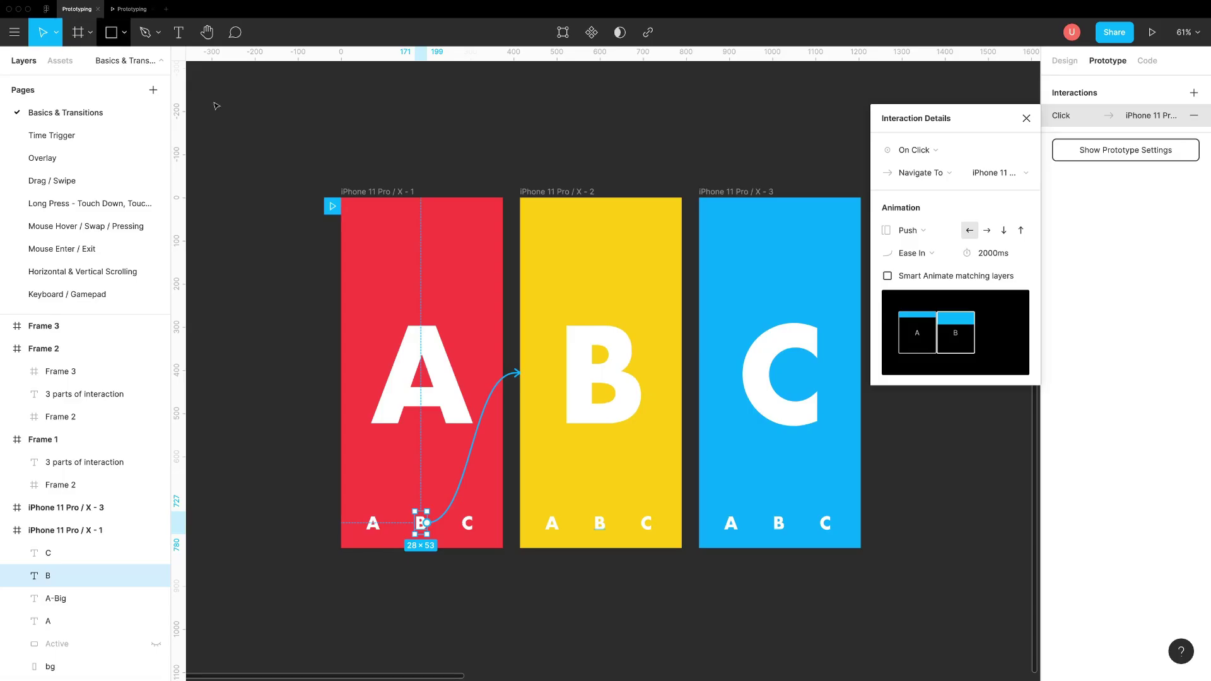
left_click(946, 231)
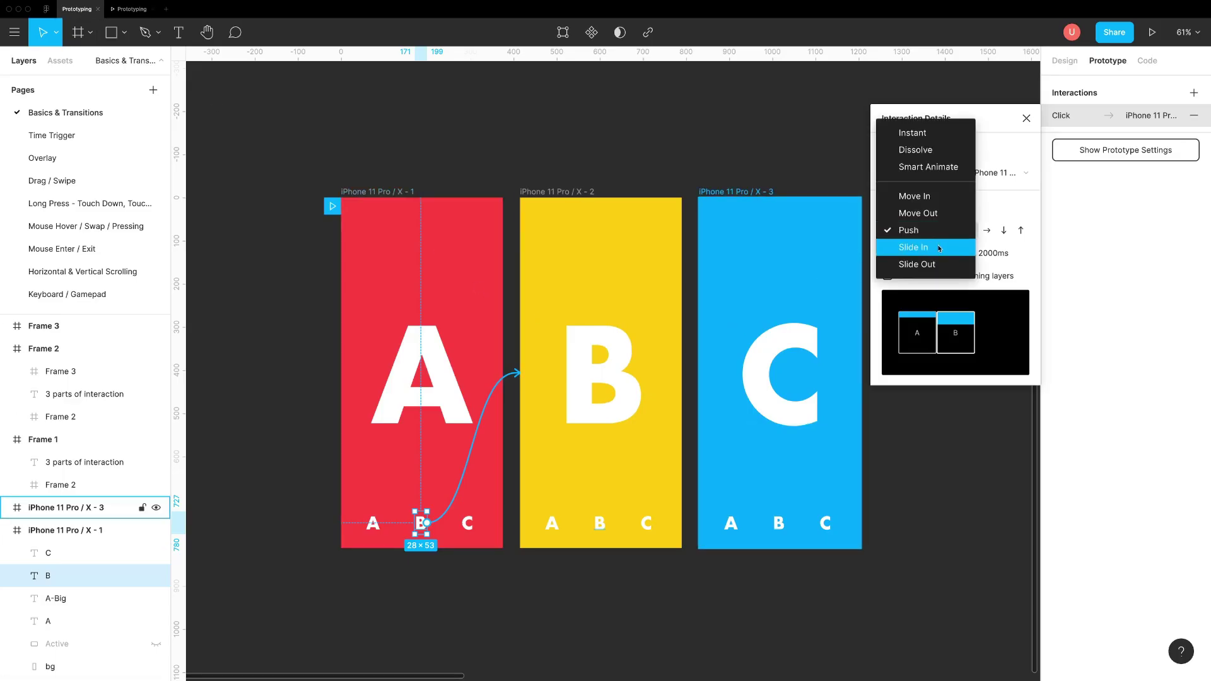
left_click(938, 248)
left_click(131, 8)
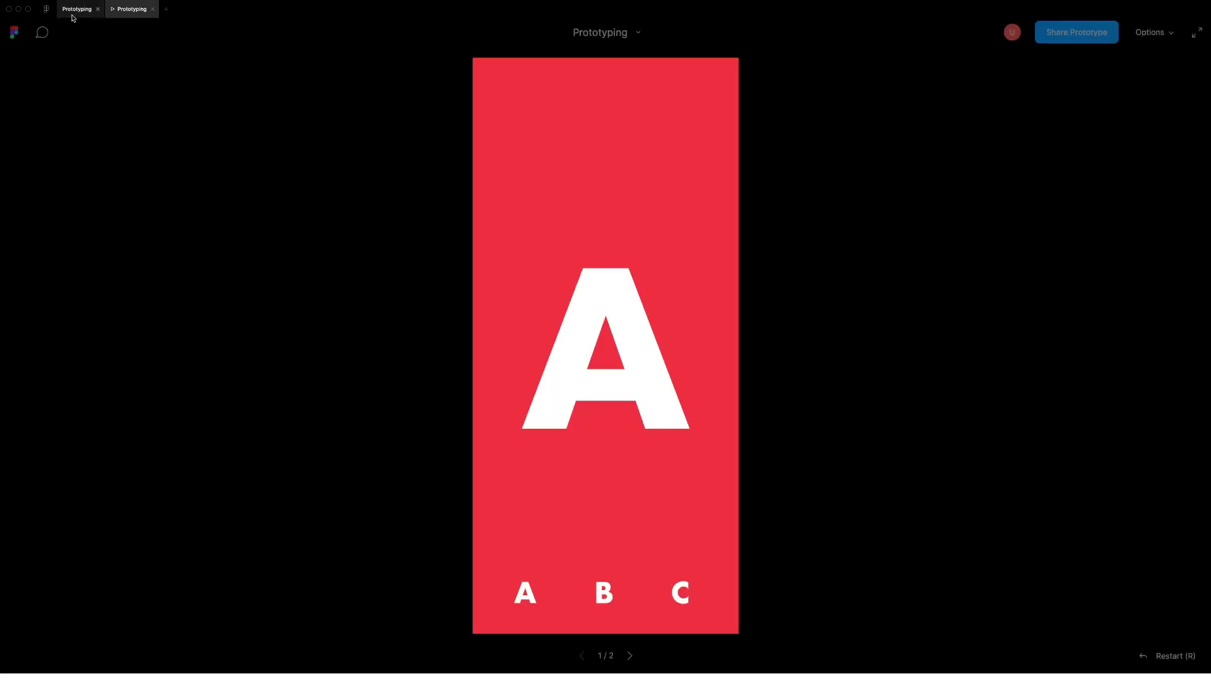
- Change the B link's animation to Slide Out and preview it again
left_click(76, 10)
left_click(913, 233)
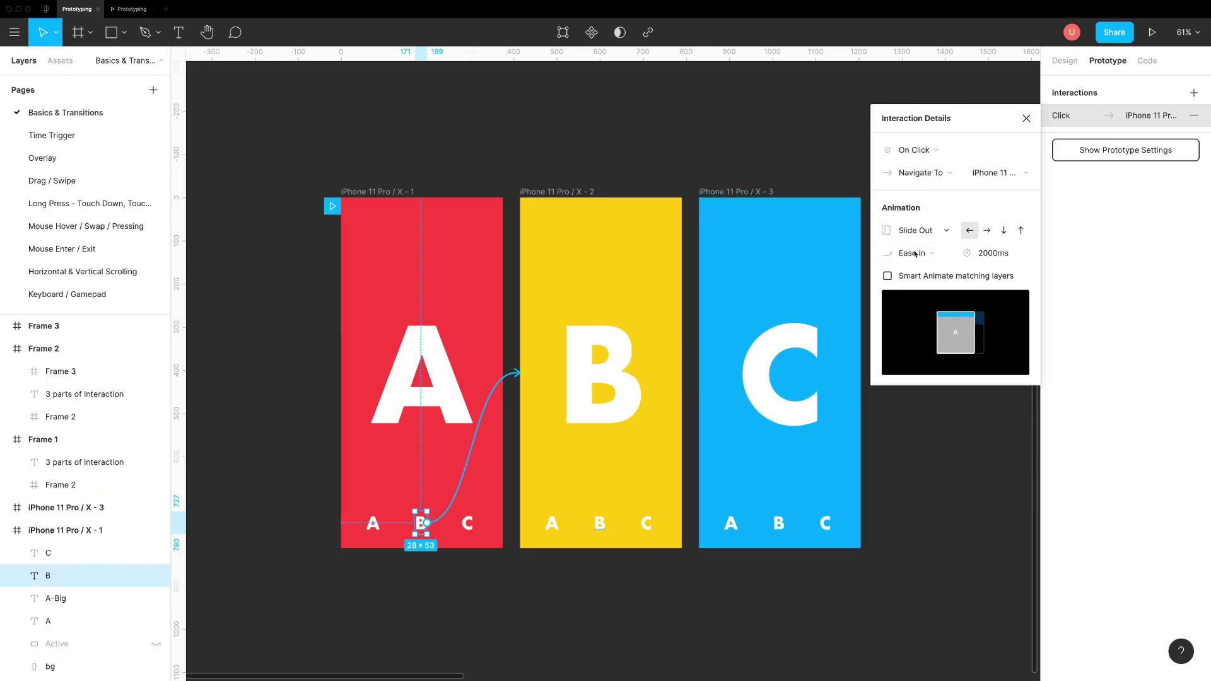
left_click(133, 10)
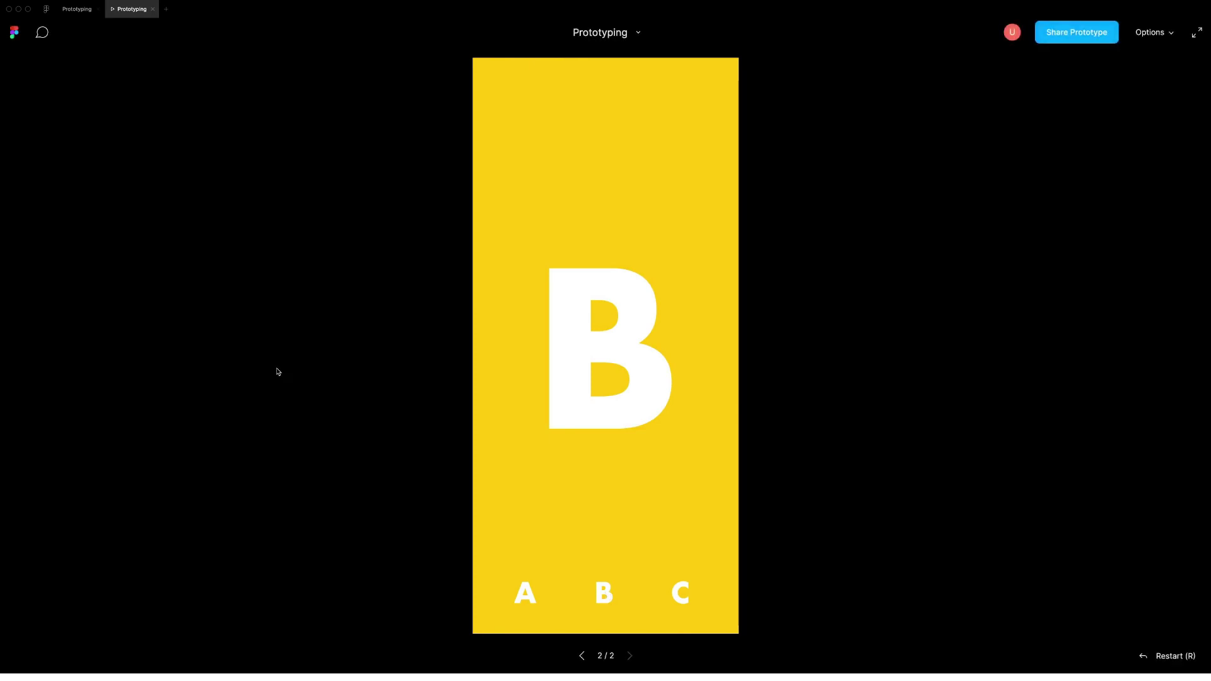
- Set the B link's animation to Smart Animate
left_click(77, 10)
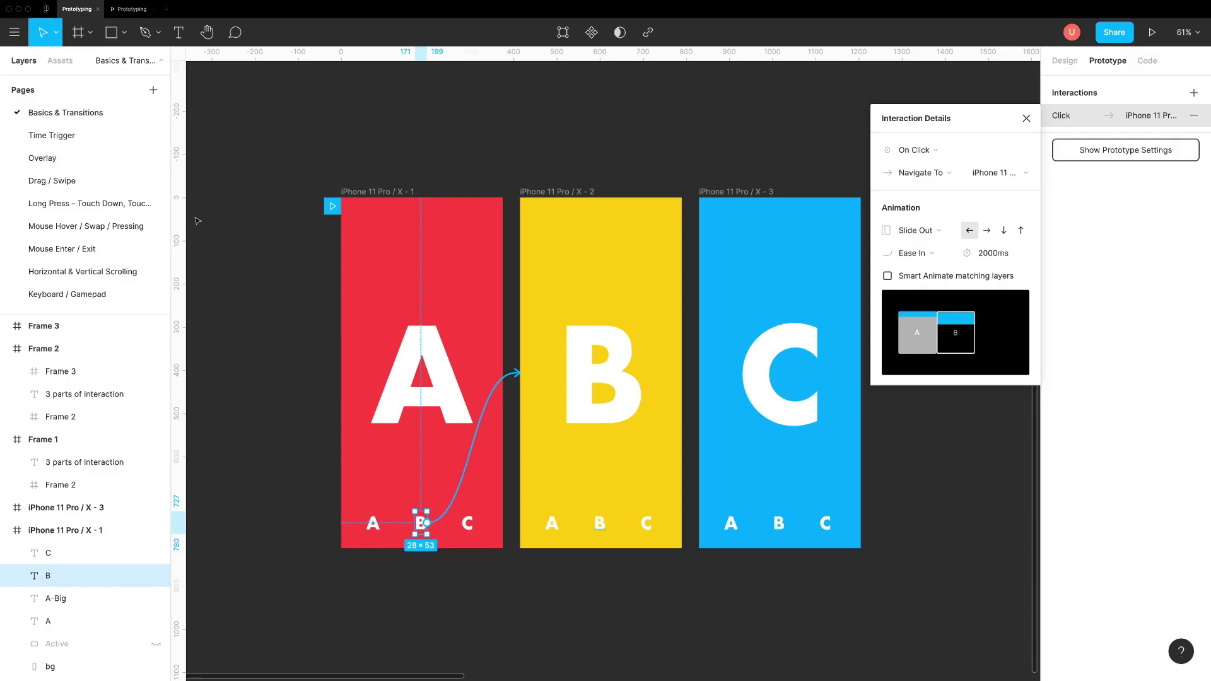
left_click(915, 230)
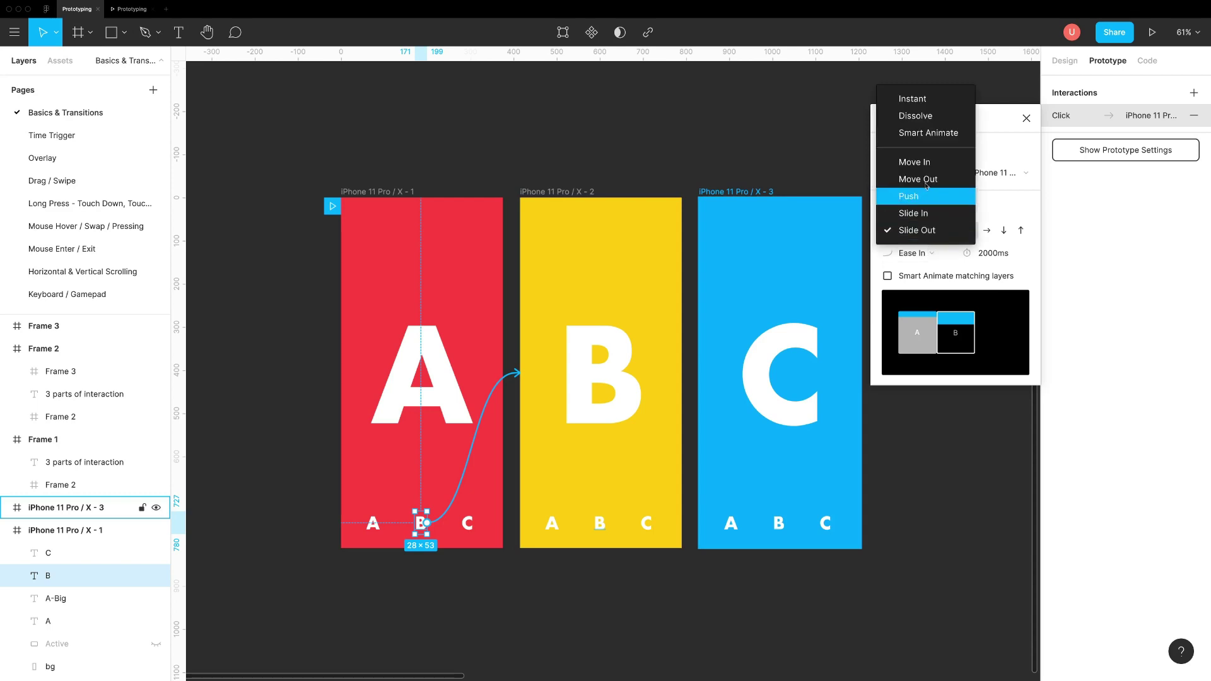
left_click(925, 138)
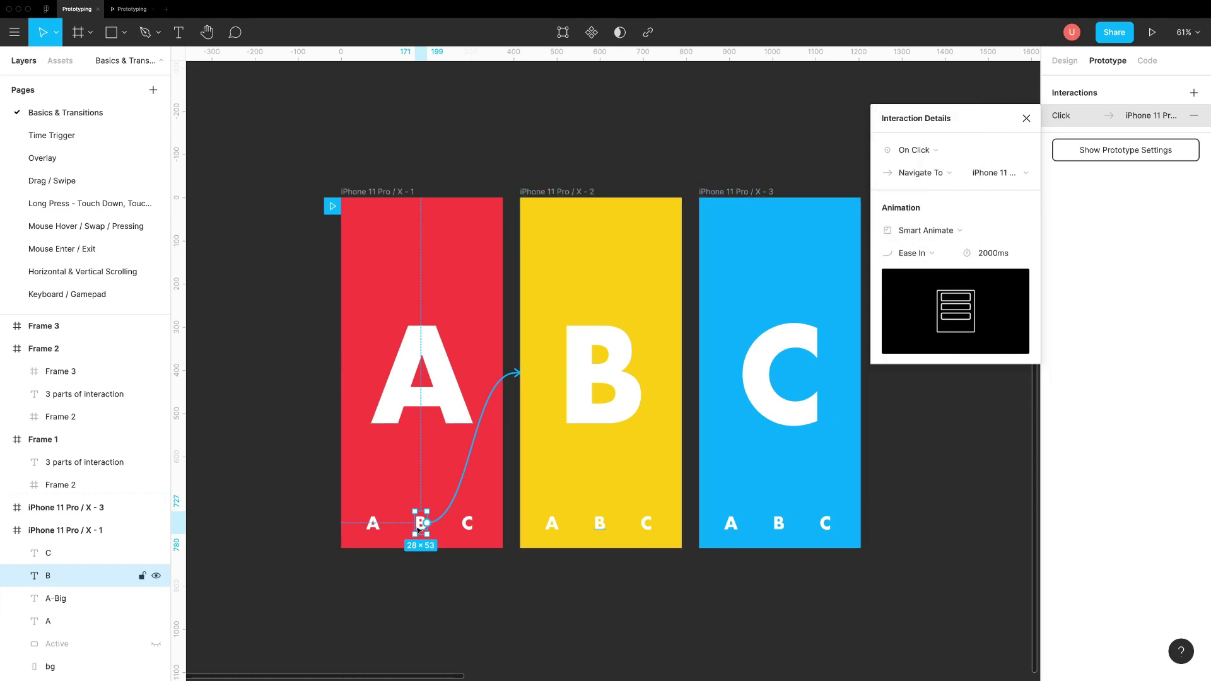
- Reselect the small B label, reopen its Click interaction, and preview the prototype
left_click(452, 583)
left_click(374, 523)
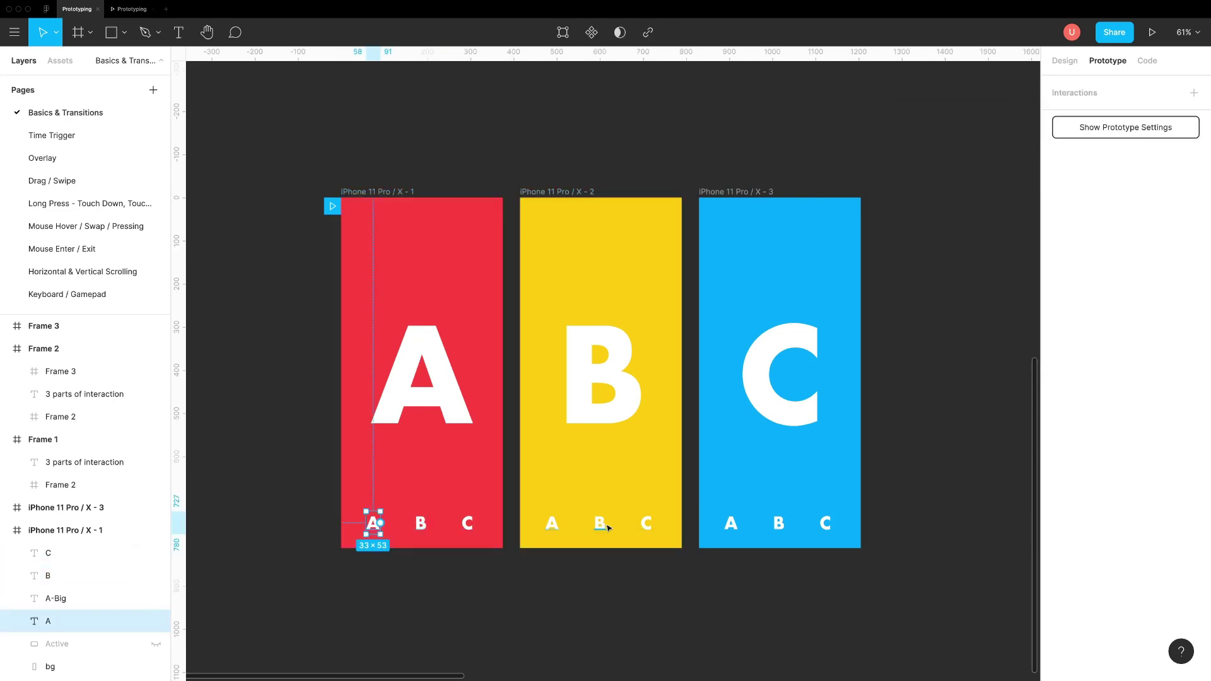
left_click(422, 523)
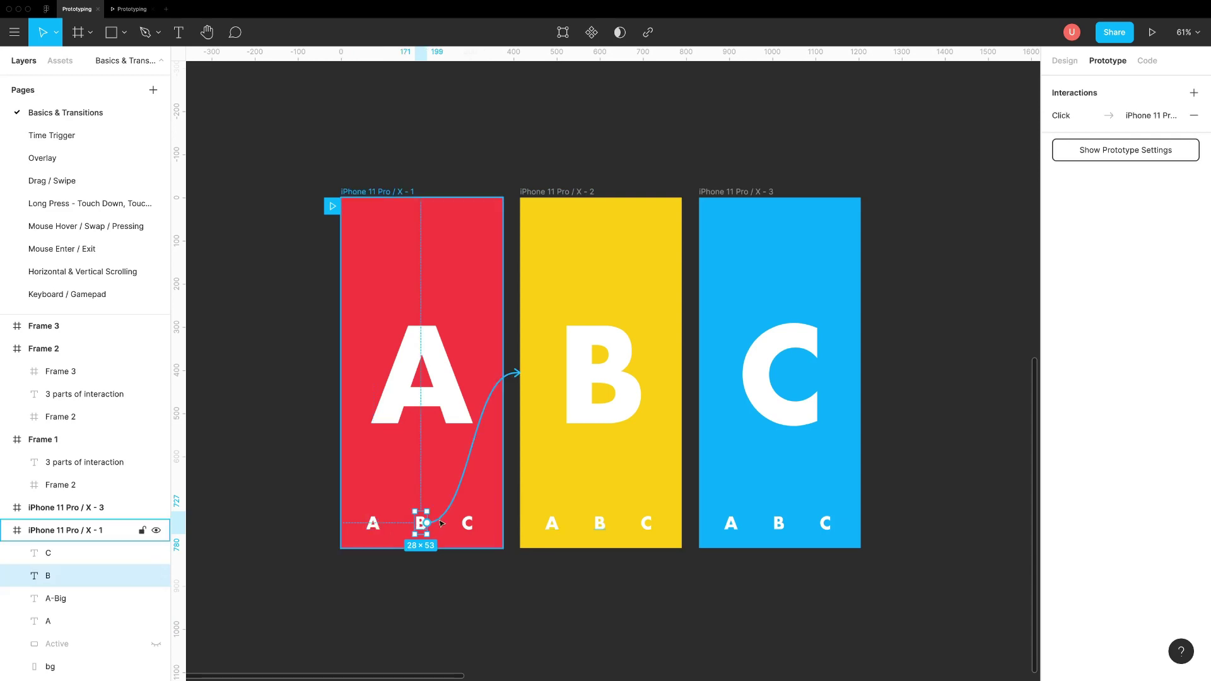
left_click(462, 485)
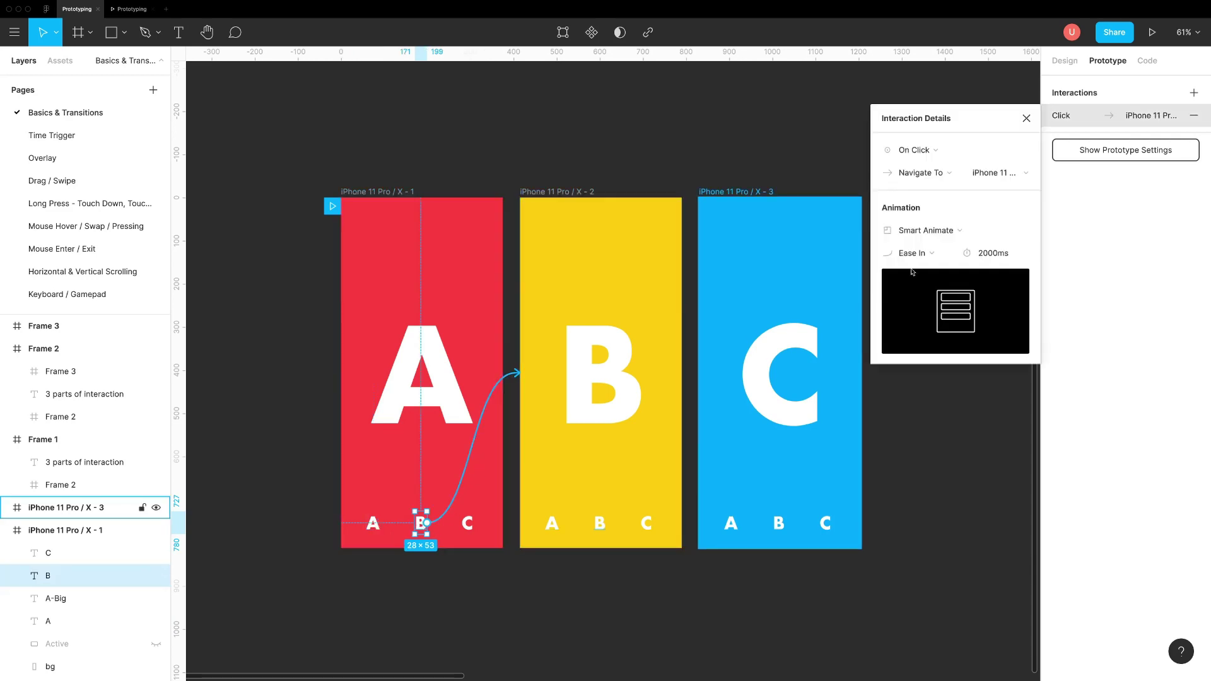
left_click(132, 8)
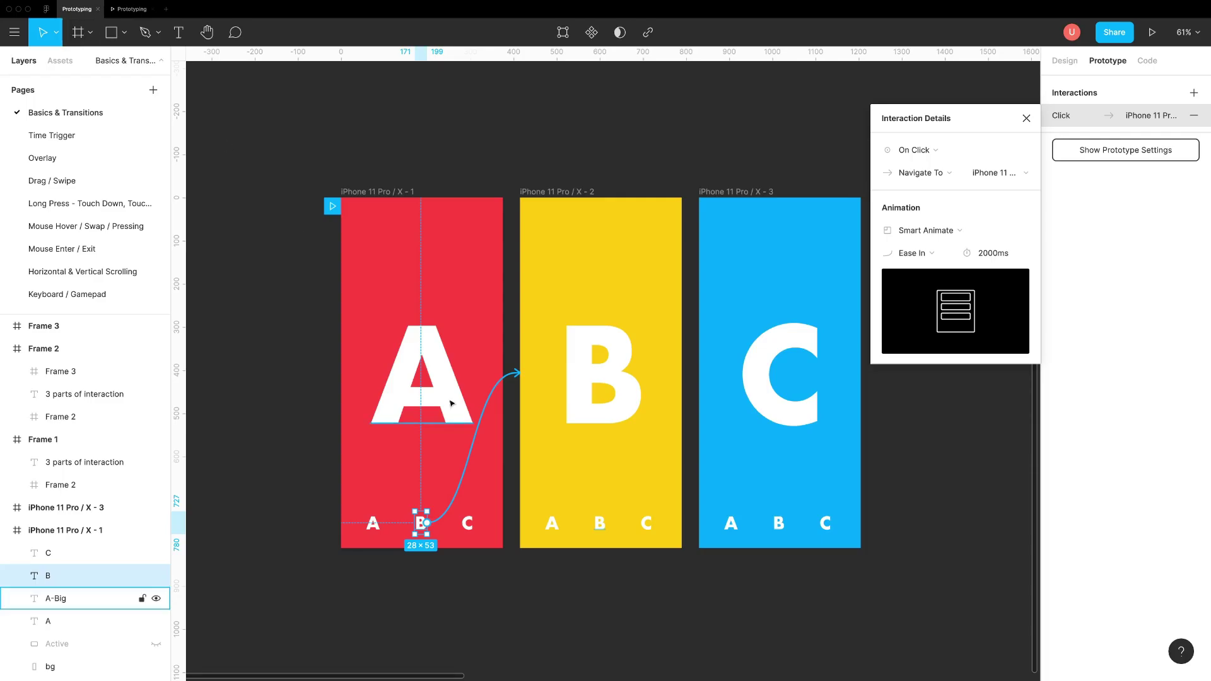
- Copy the highlight rectangle behind A into the yellow frame, placed and sent backward behind B
left_click(375, 523)
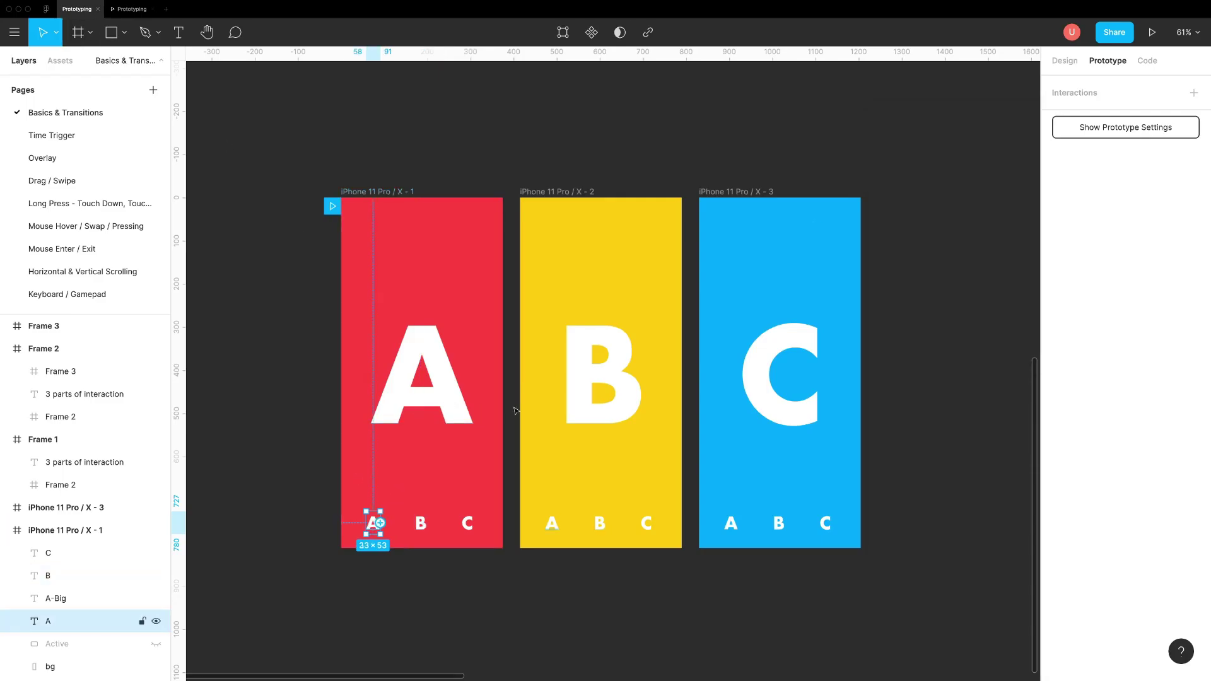
left_click(1056, 66)
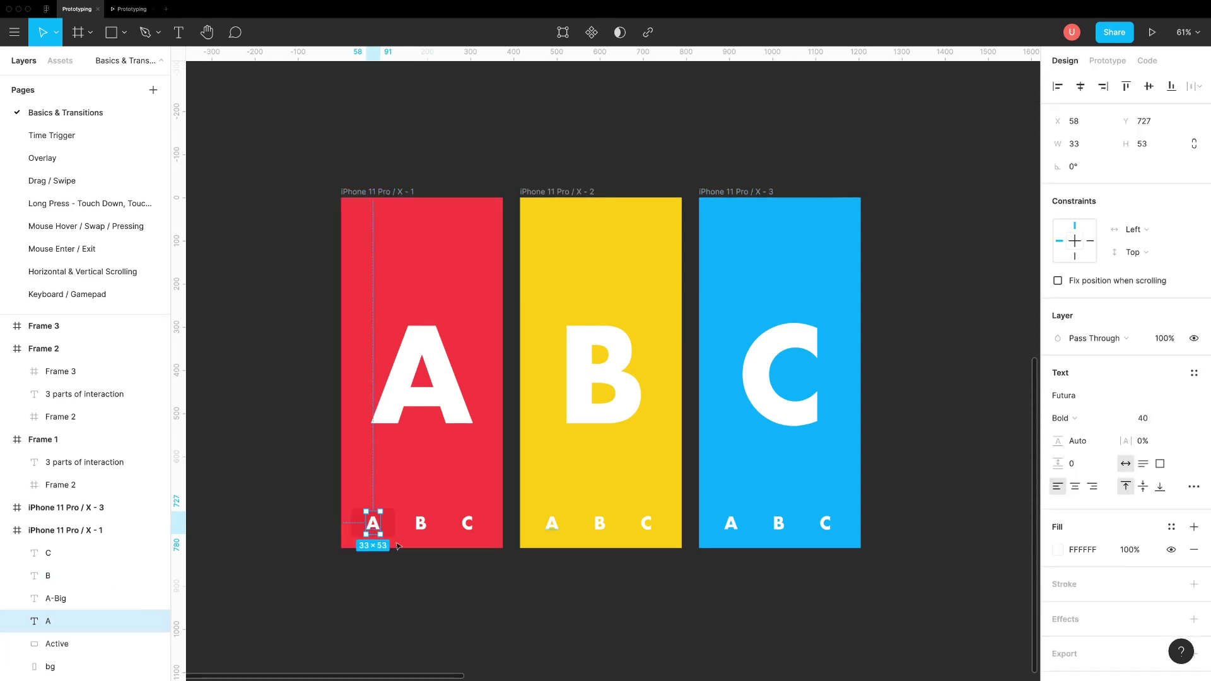
scroll(388, 521, "up", 5)
left_click(386, 515)
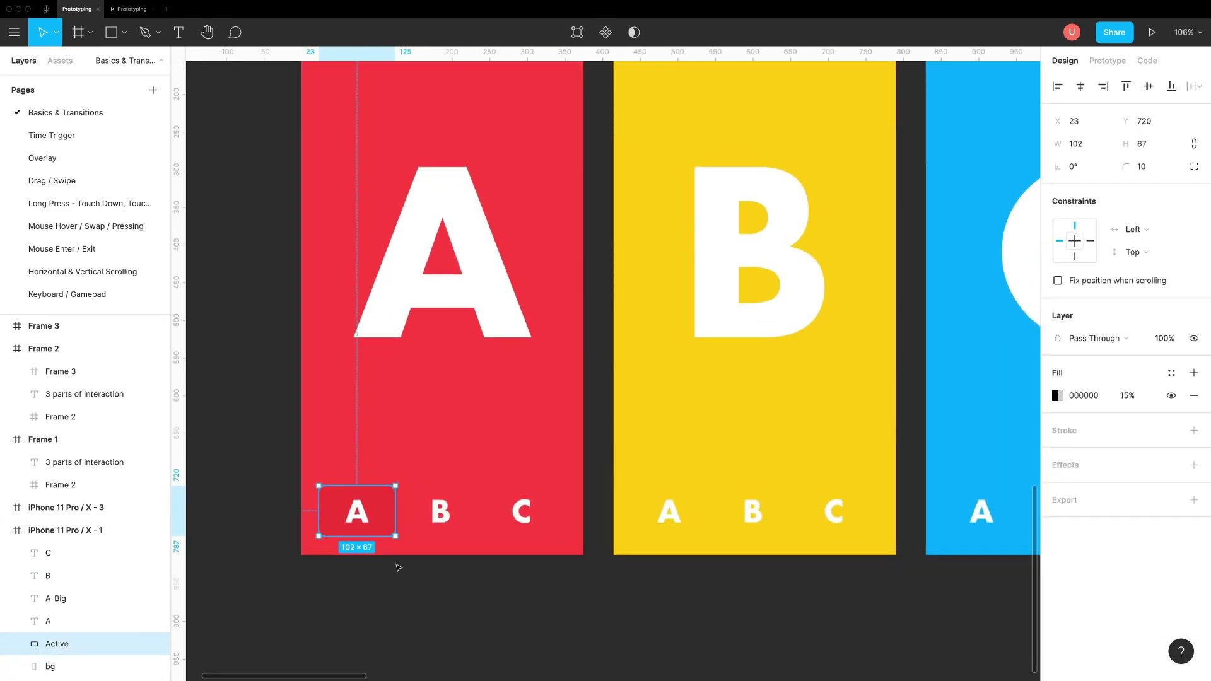
scroll(555, 594, "down", 5)
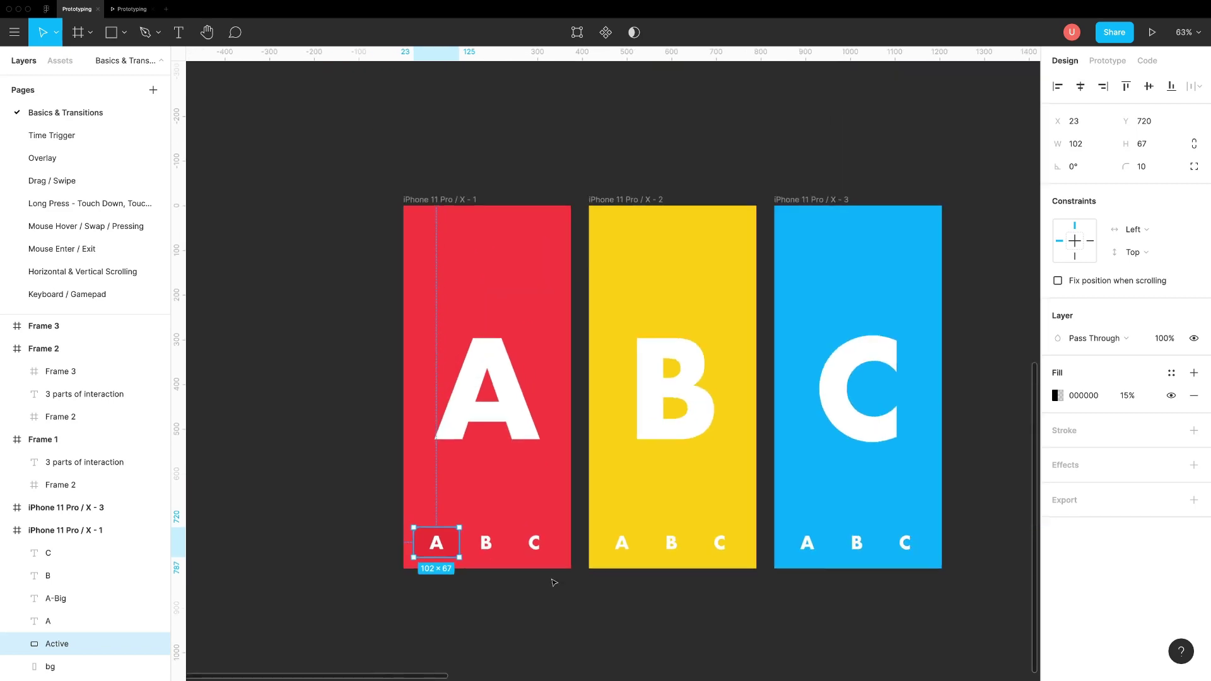
left_click(622, 200)
key("ctrl+v")
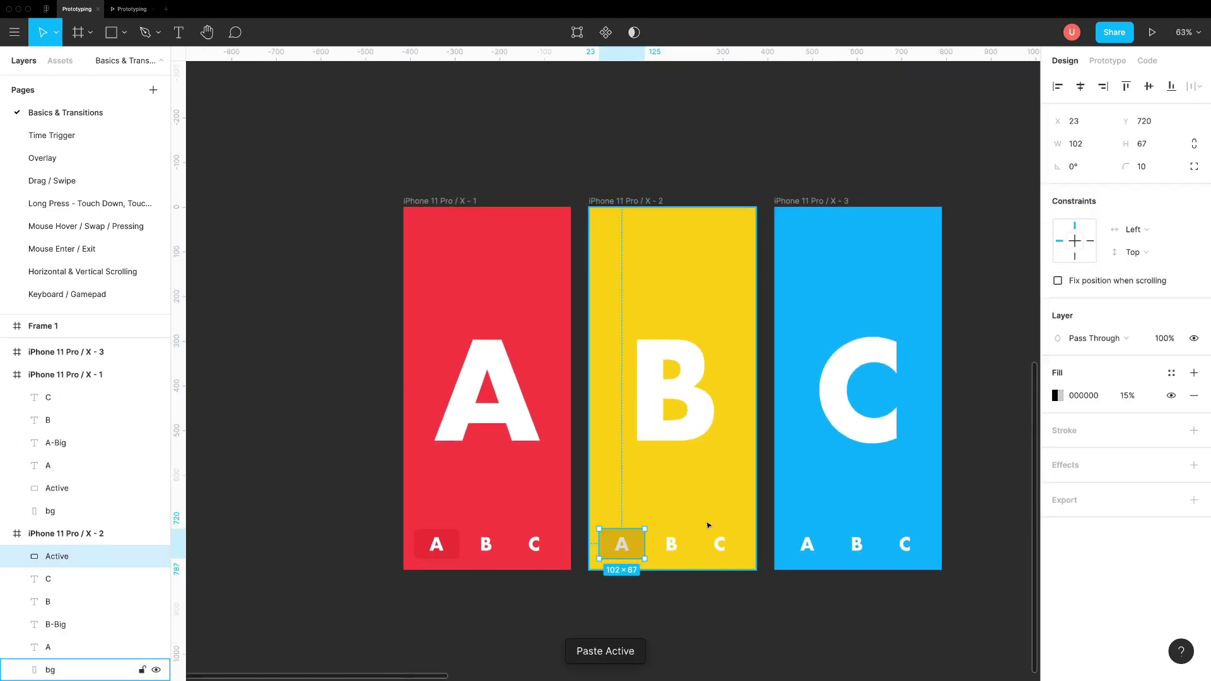
scroll(662, 535, "up", 5)
left_click_drag(626, 536, 717, 534)
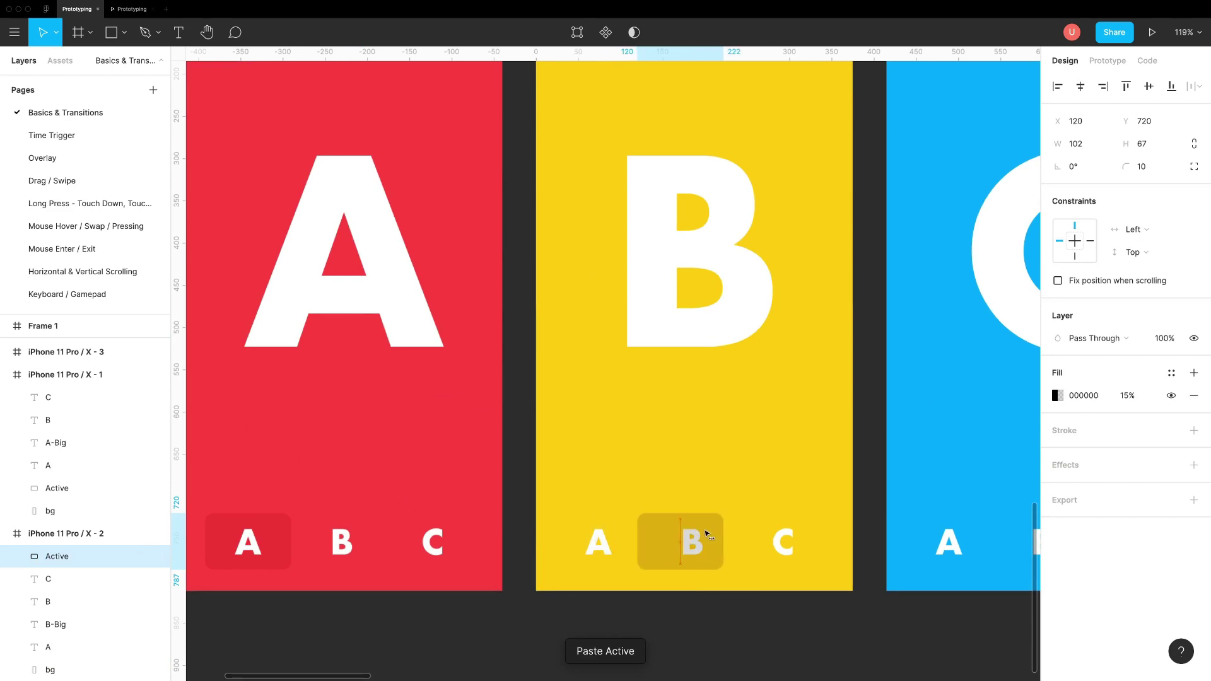
right_click(717, 534)
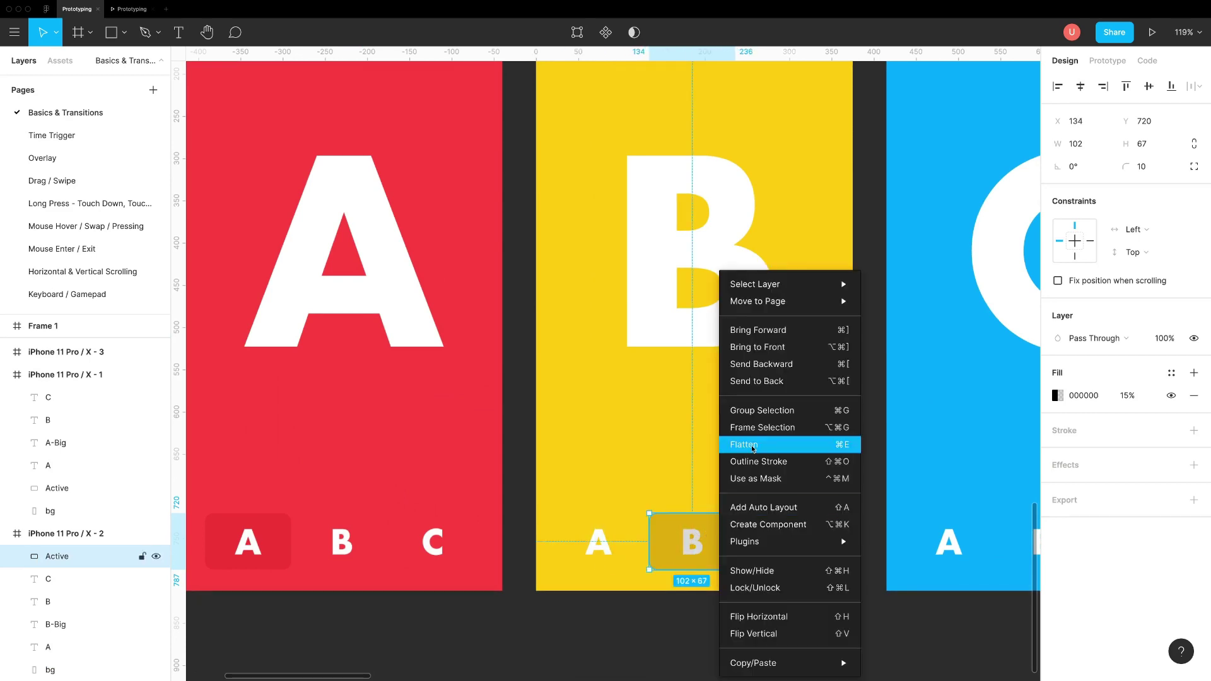
left_click(776, 384)
- Compare the highlight rectangles behind A in the red frame and B in the yellow frame
left_click(516, 381)
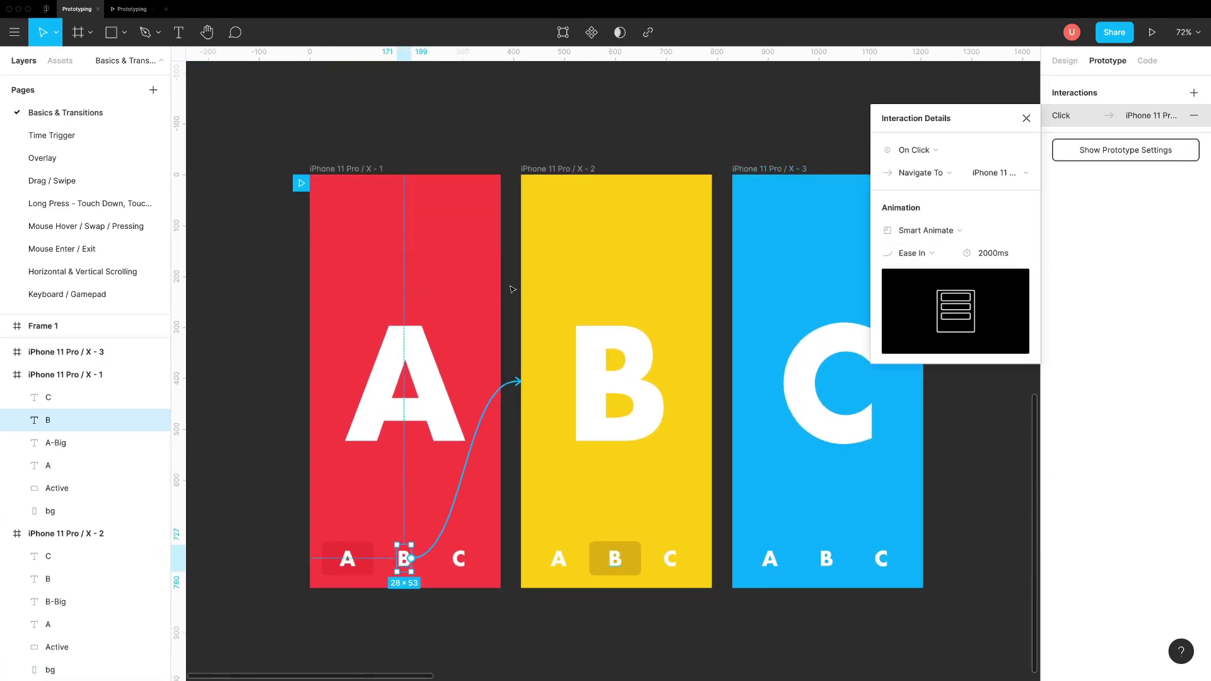
key("Escape")
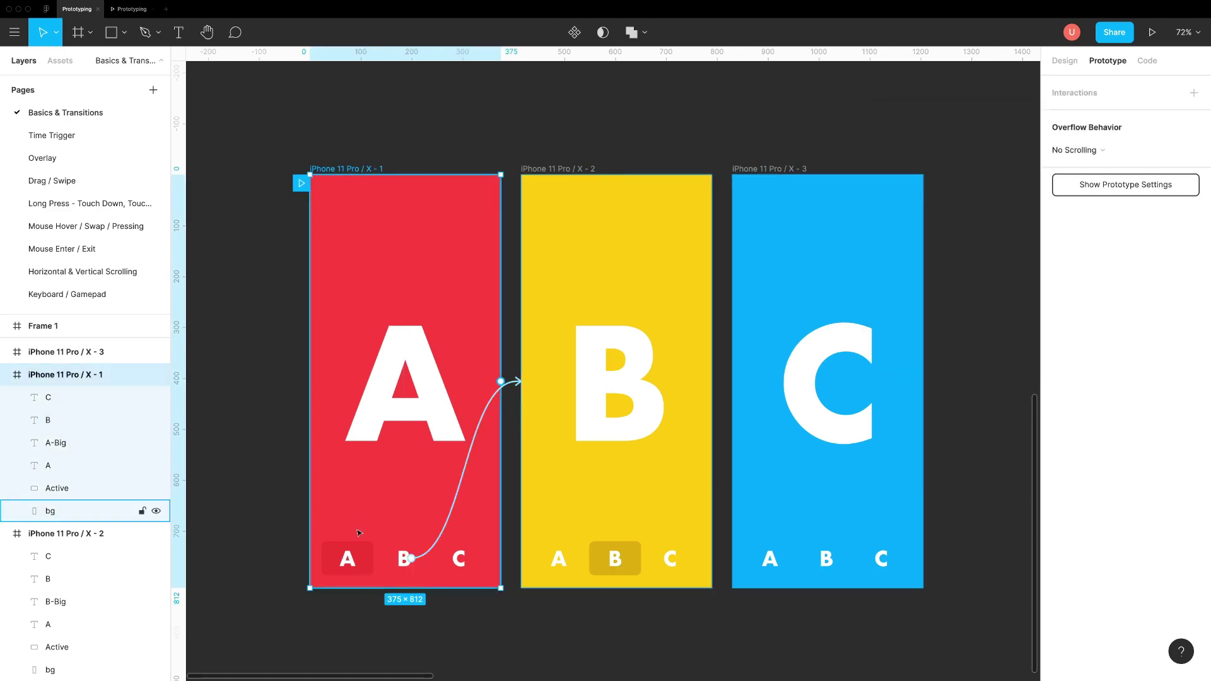
left_click(368, 546)
left_click(636, 551)
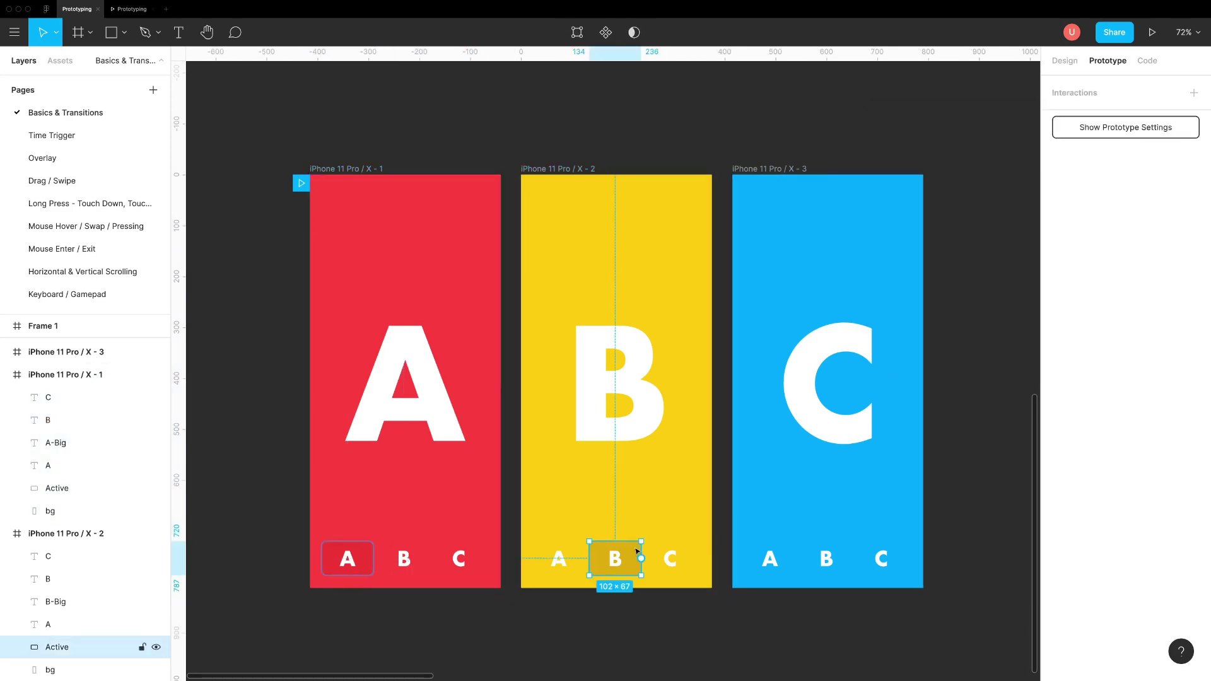
left_click(360, 542)
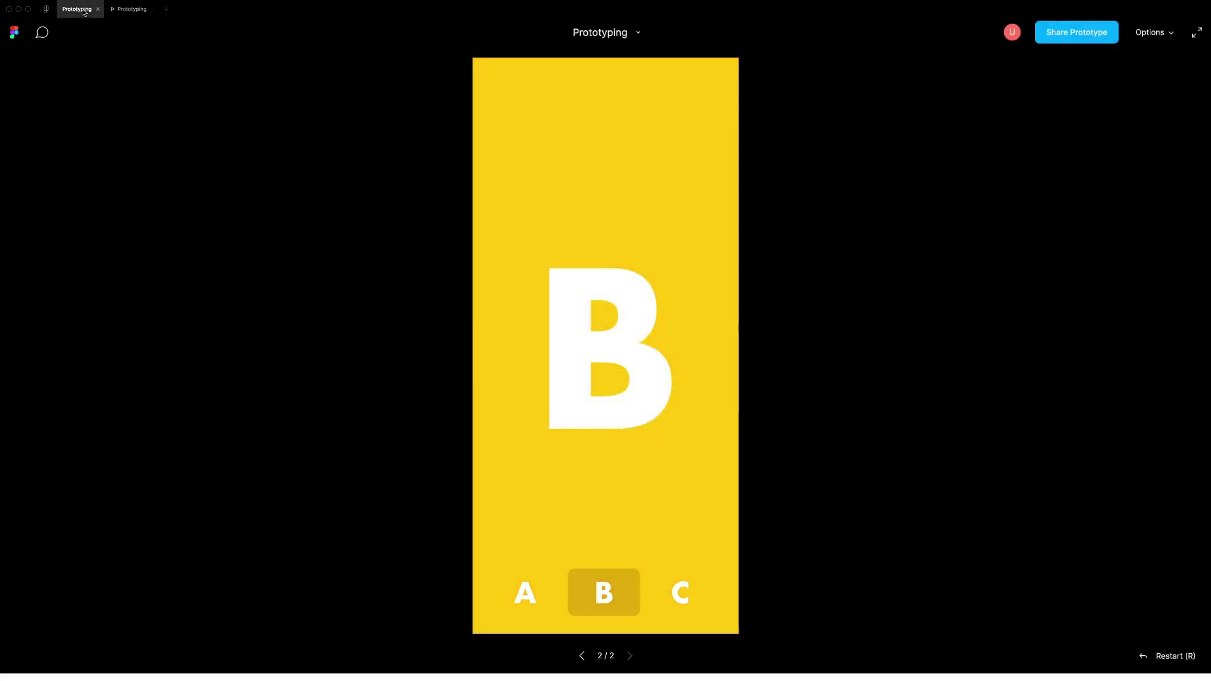
- Back in the editor, set the B label's Smart Animate Click transition duration to 200 ms
left_click(102, 7)
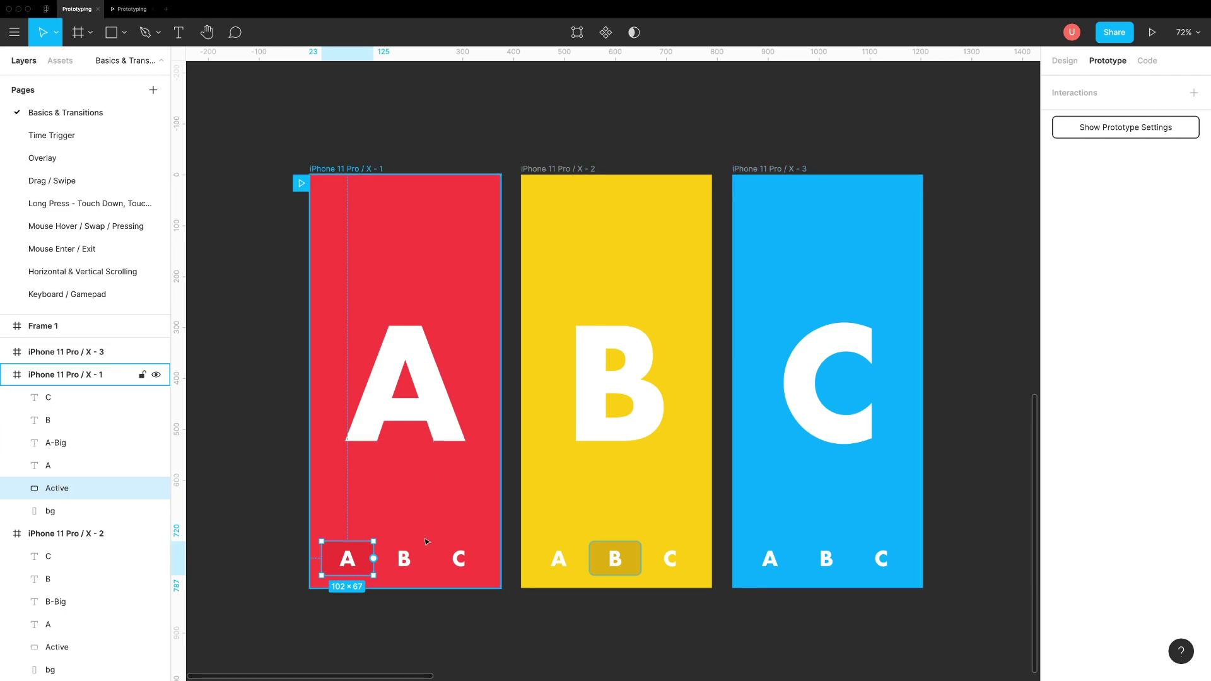
left_click(404, 558)
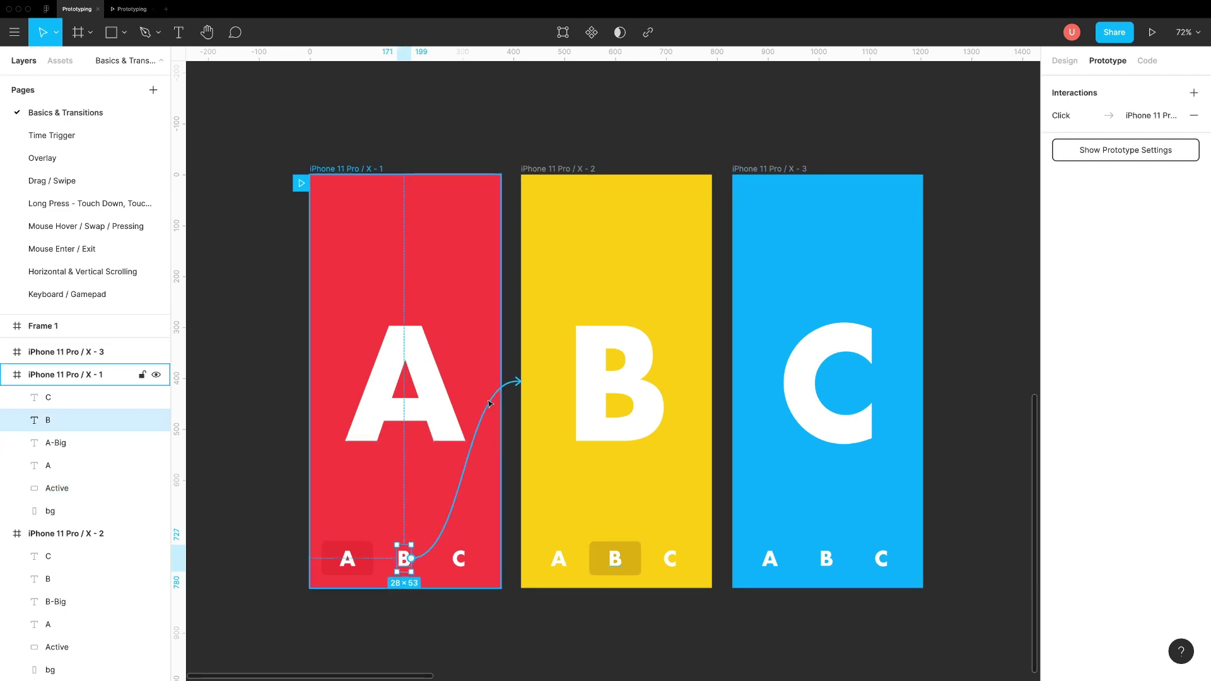
left_click(1060, 114)
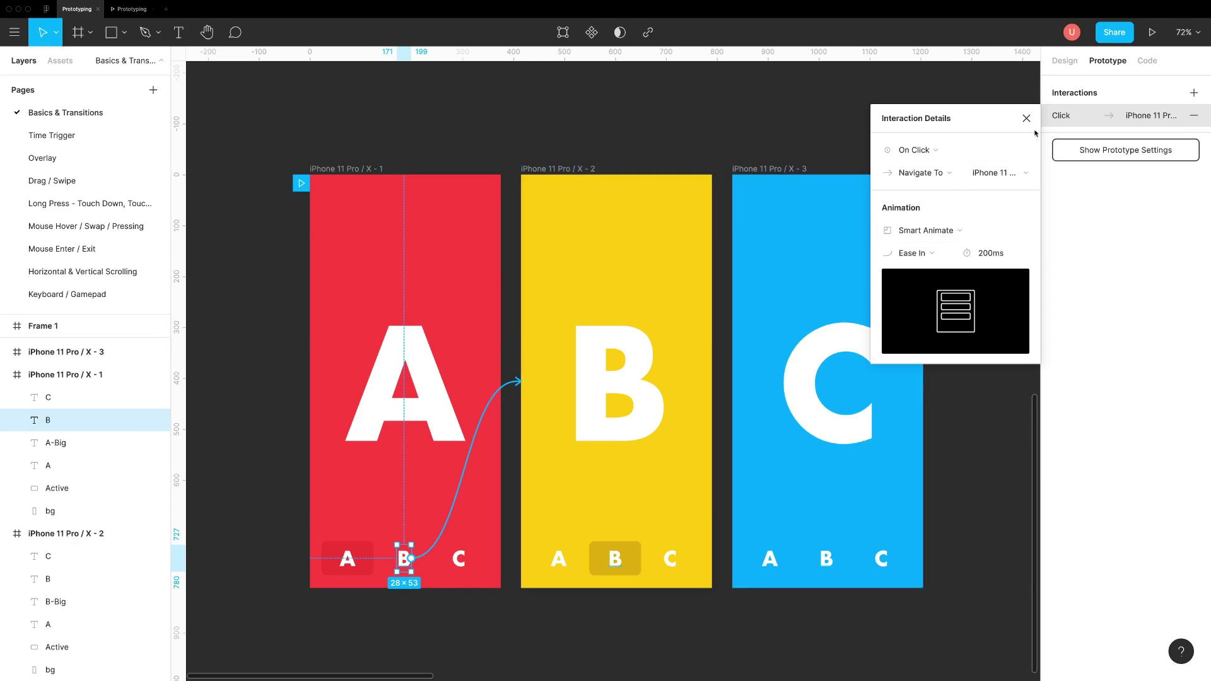
left_click(1025, 119)
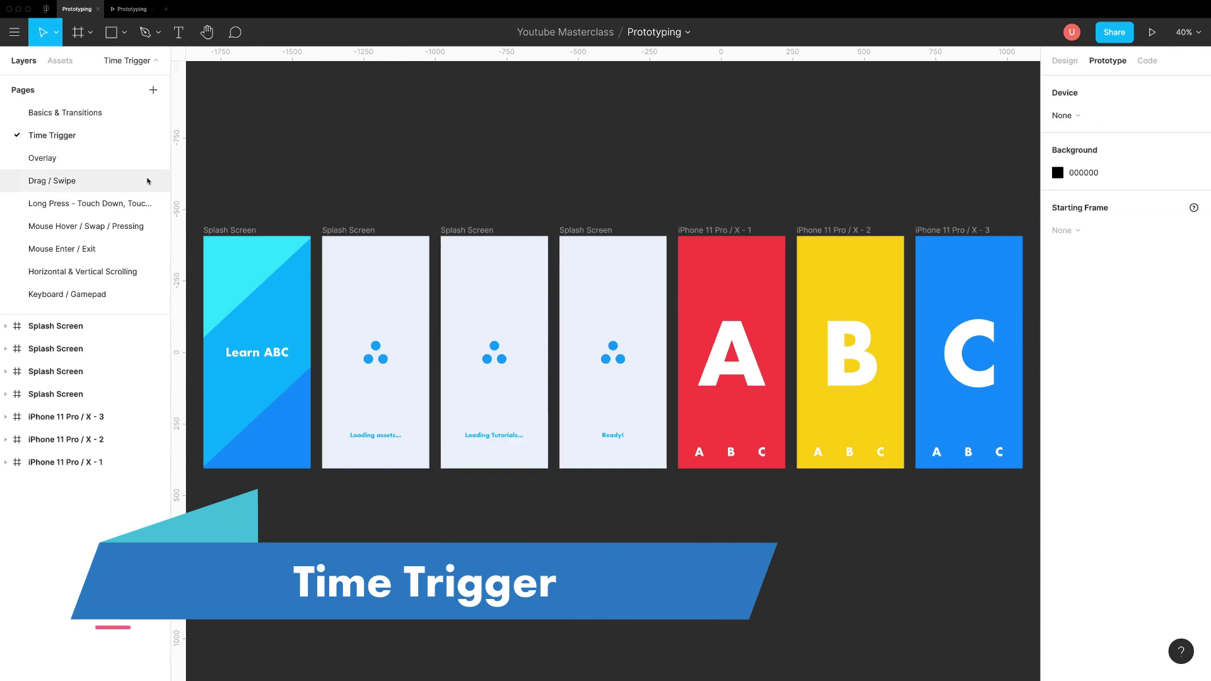
- Select the Learn ABC splash screen and try adding an interaction on its diagonal shape
left_click(142, 394)
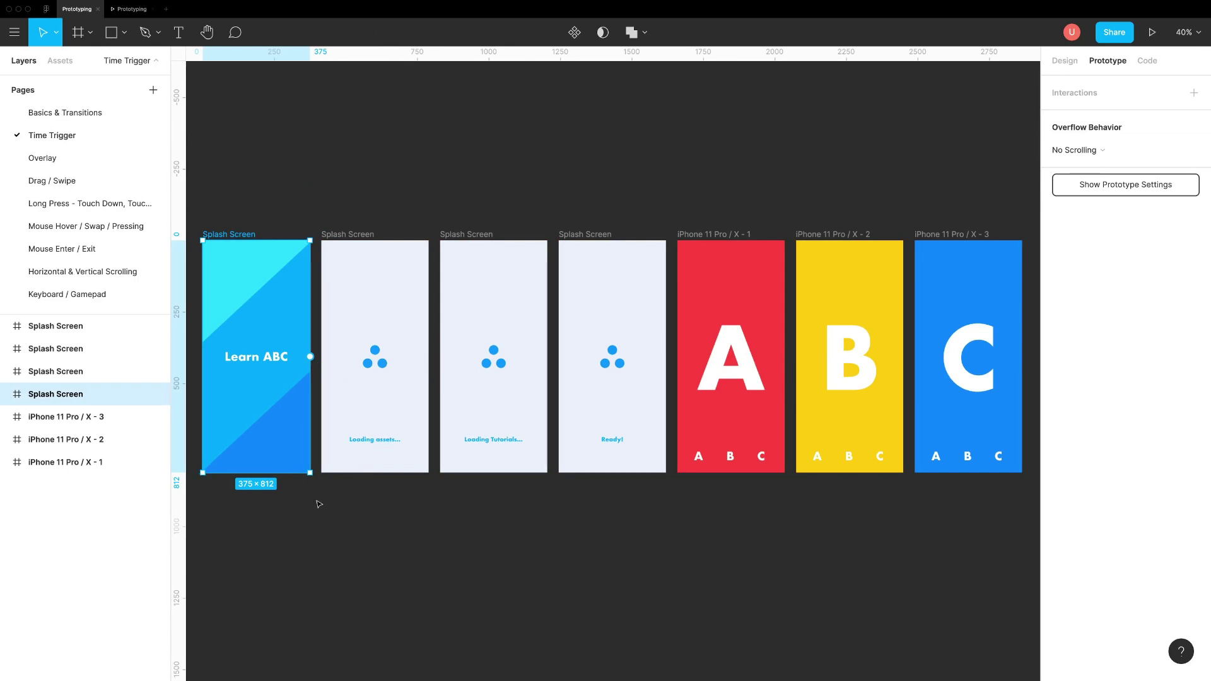
left_click(281, 254)
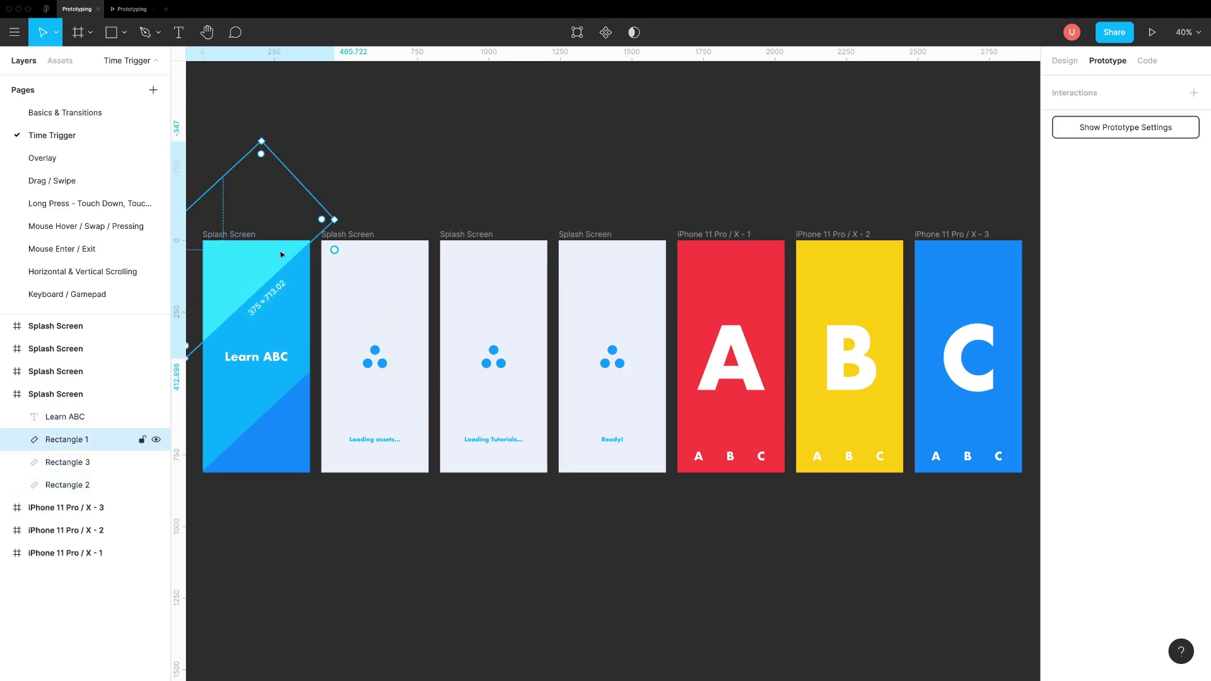
left_click(1193, 92)
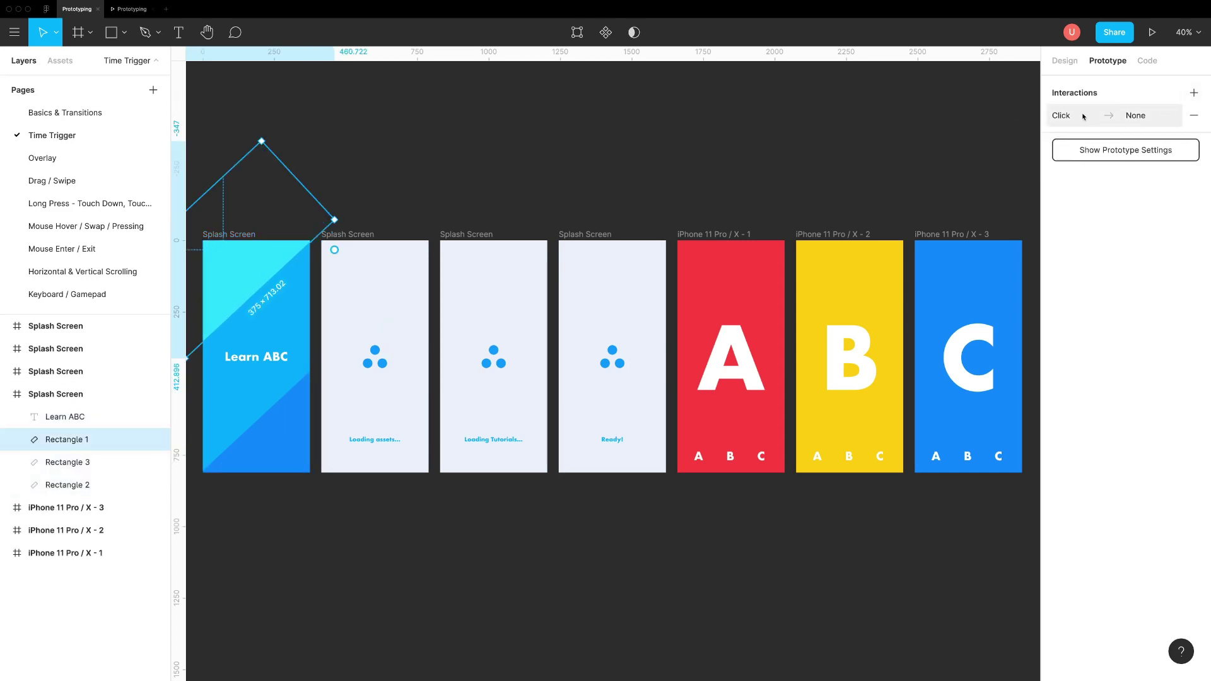
left_click(1073, 120)
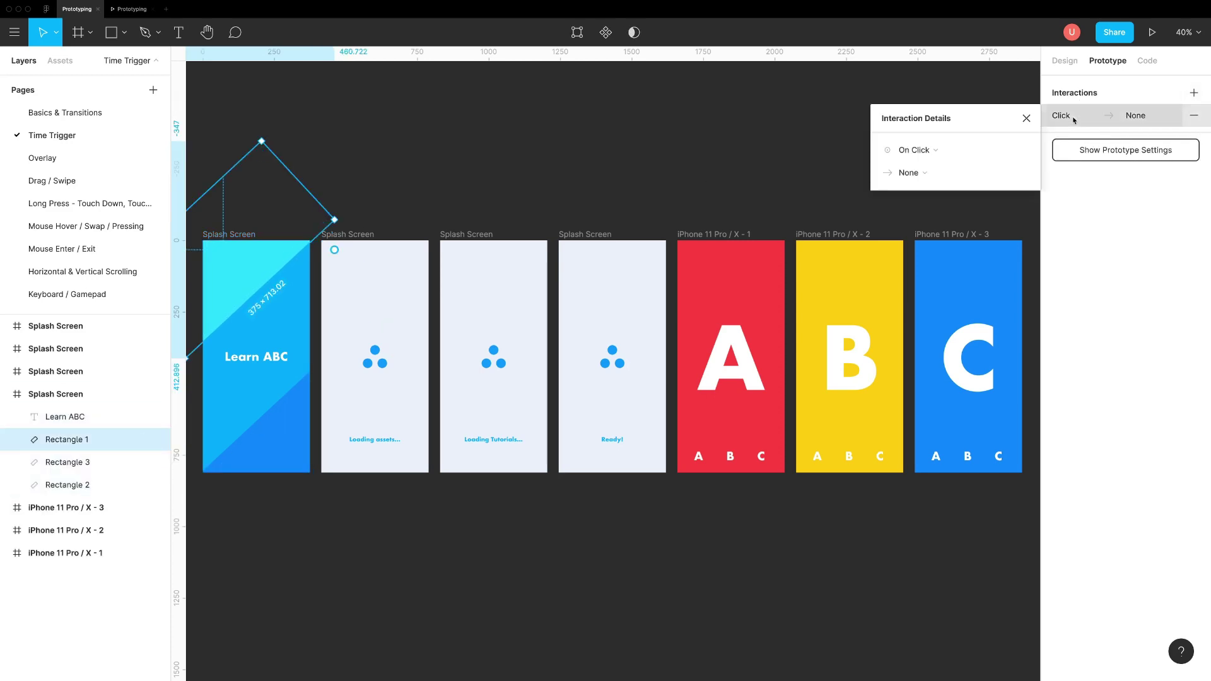
left_click(932, 149)
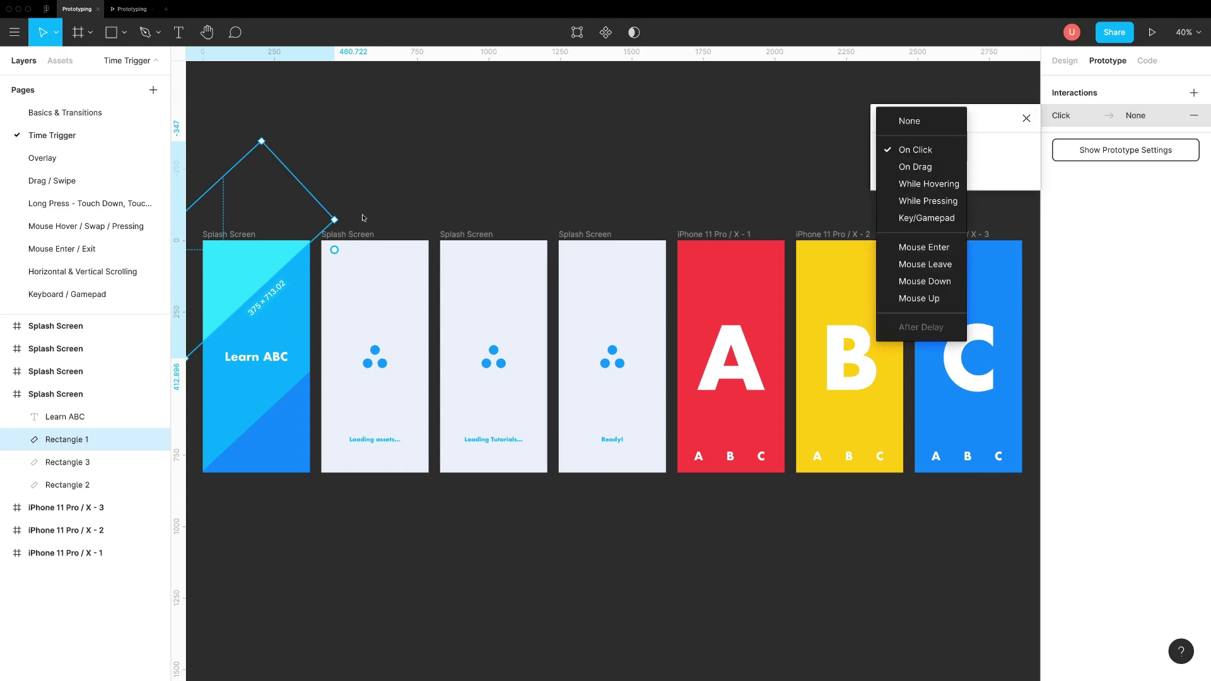
key("Escape")
key("Escape")
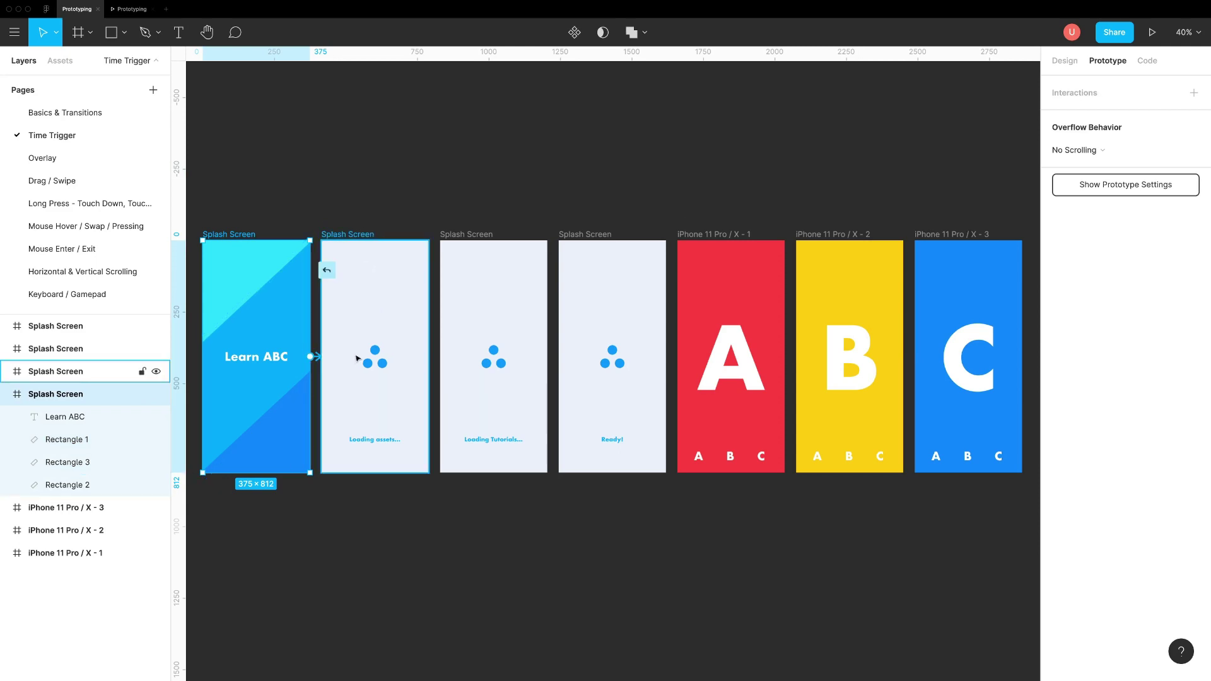
- Link the first splash screen to the second with an After Delay 2000ms trigger
left_click_drag(356, 358, 356, 358)
left_click(908, 157)
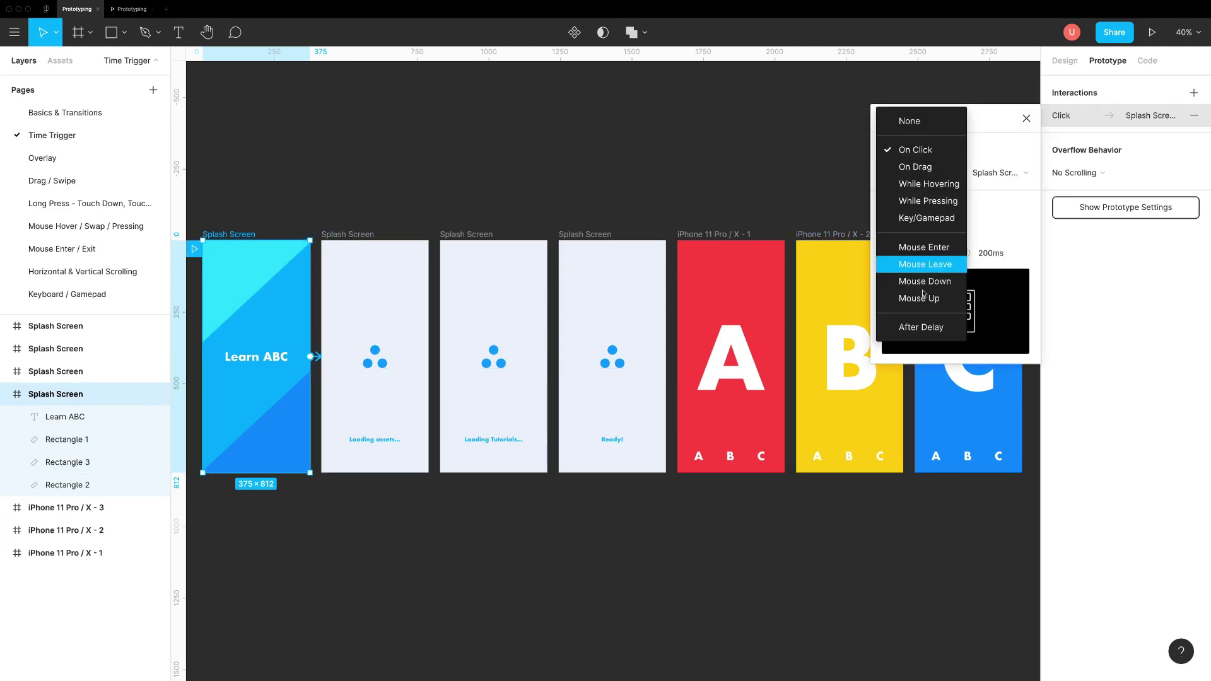
left_click(923, 328)
left_click(976, 151)
type("0")
key("Return")
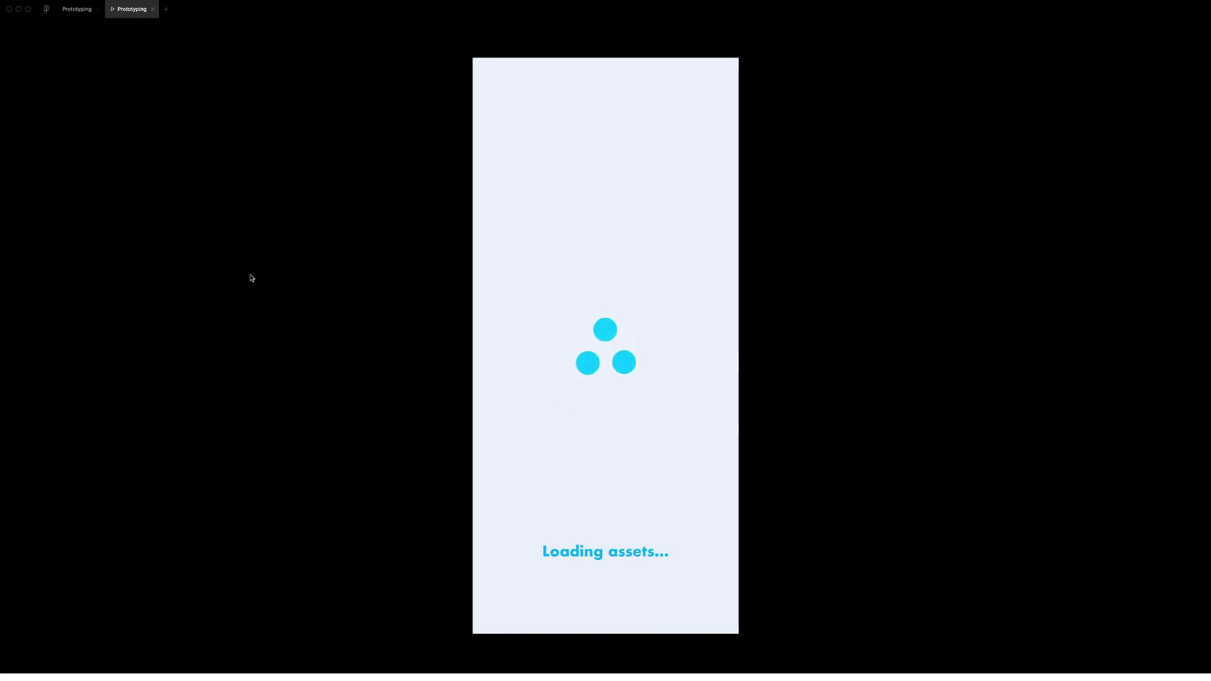
- In the editor, link splash screen 2 to screen 3, and screen 3 to screen 4
left_click(81, 10)
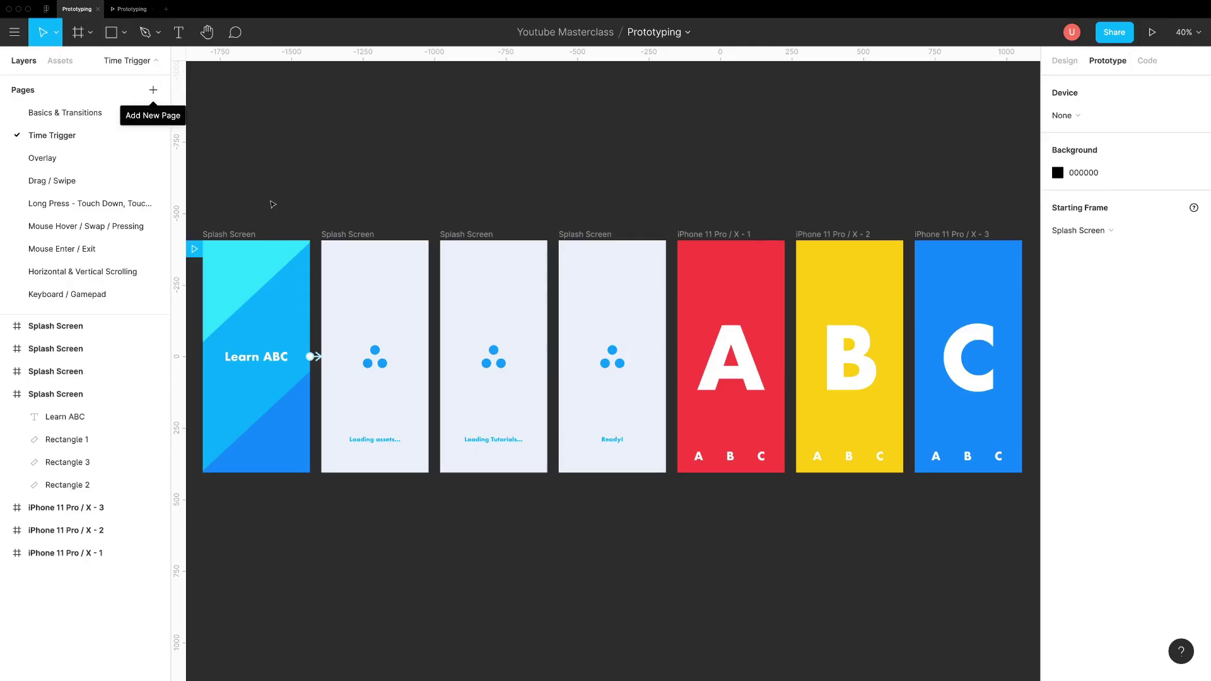
left_click(370, 243)
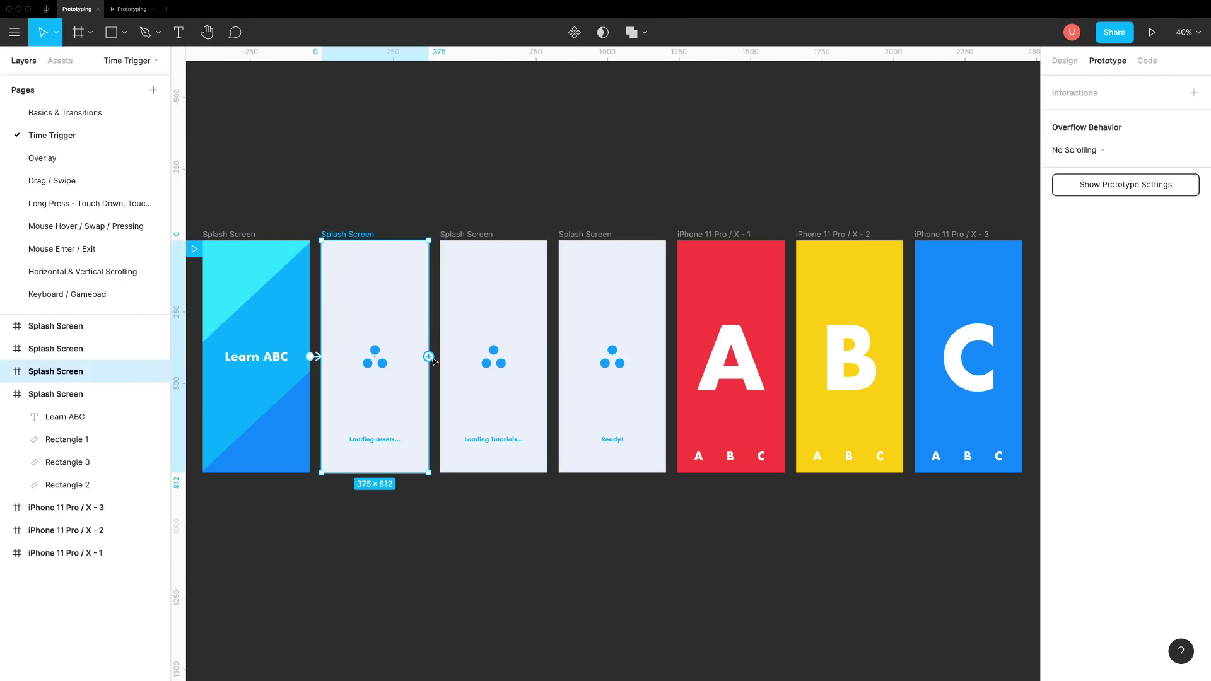
left_click_drag(428, 356, 480, 252)
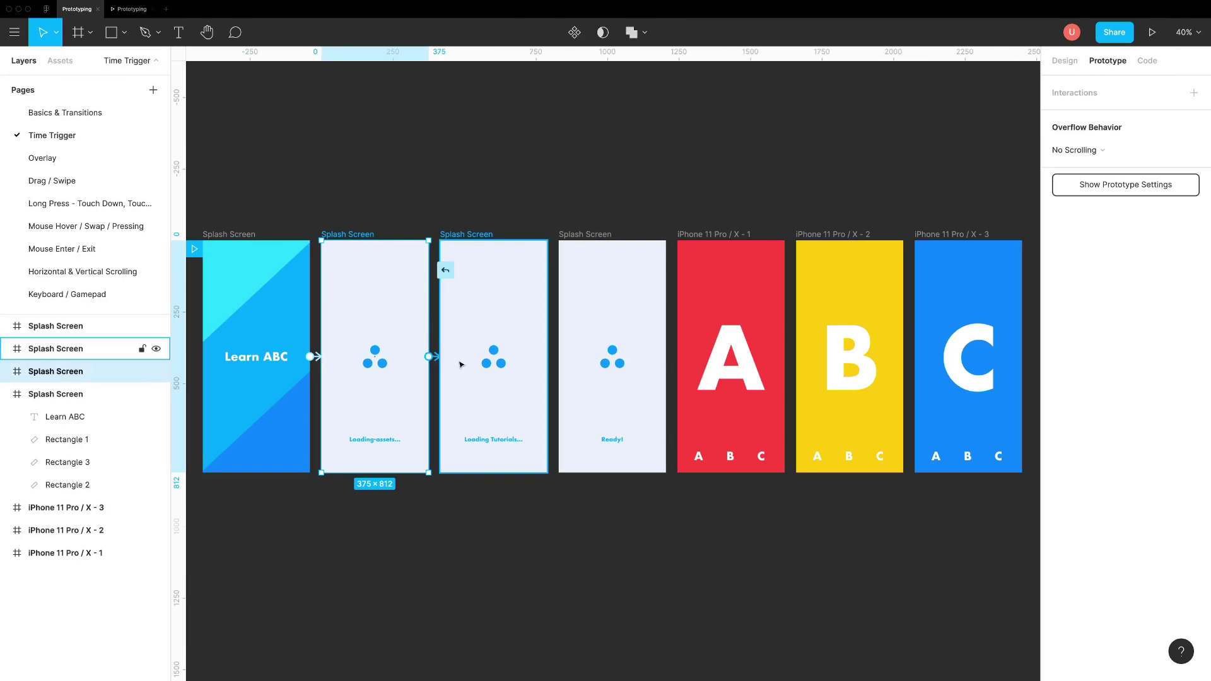
left_click(480, 239)
left_click_drag(547, 356, 597, 360)
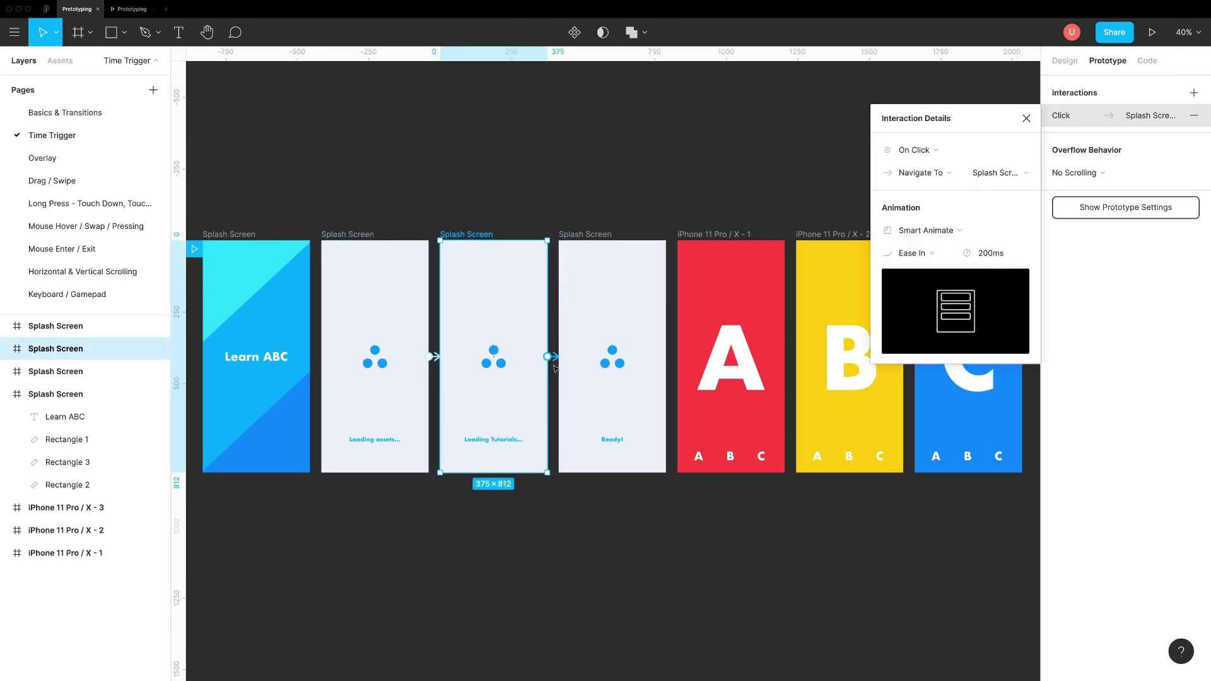
- Set the second and third splash screens to advance After Delay
left_click(685, 614)
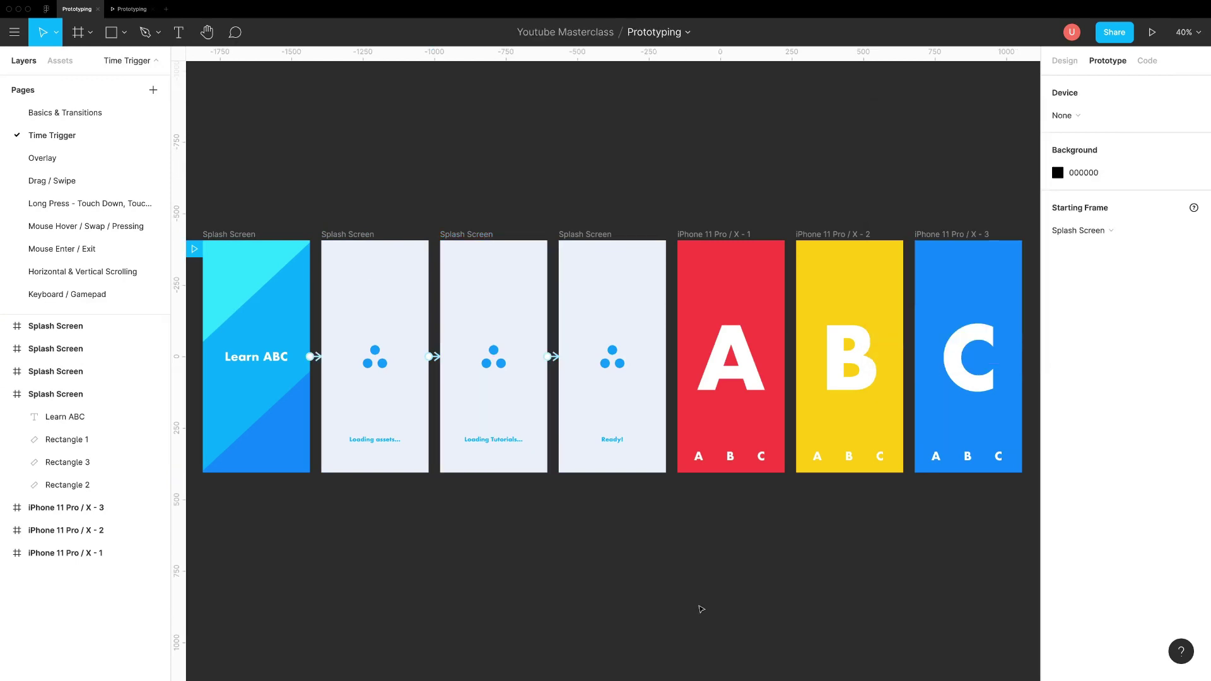
left_click(407, 378)
scroll(435, 354, "up", 3)
left_click(1061, 115)
left_click(914, 150)
left_click(919, 324)
left_click(608, 356)
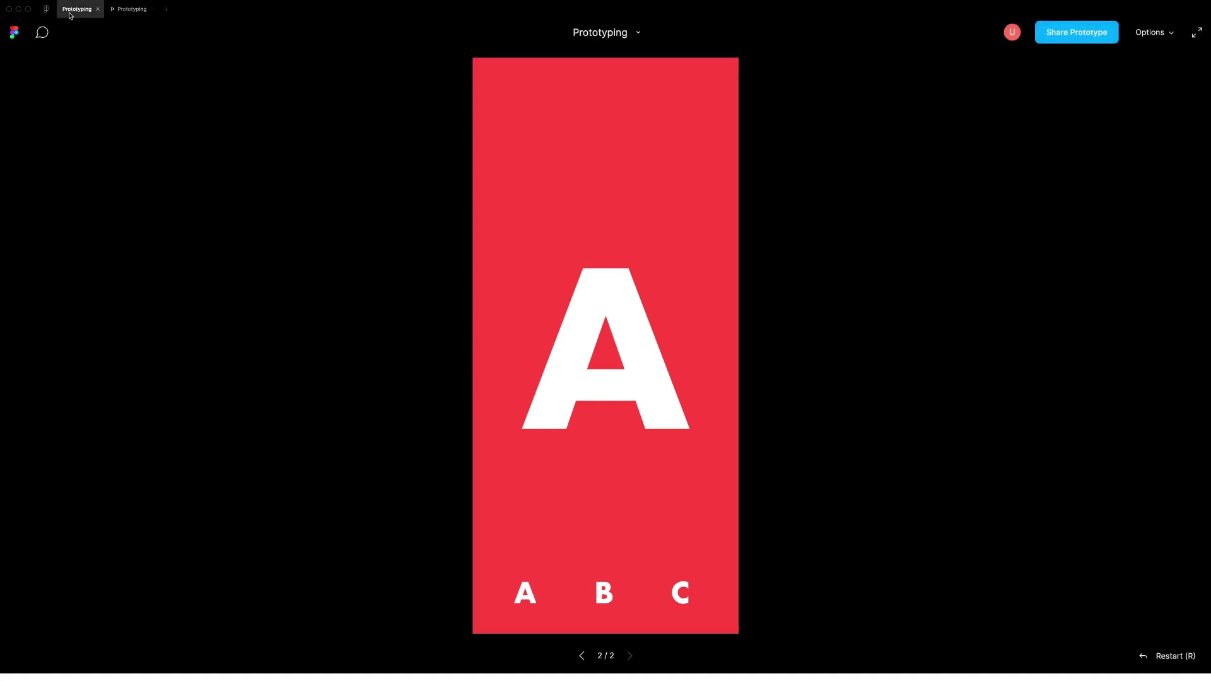
- On the Overlay page, link the info icon to the 'How to use this' card as Open Overlay
left_click(57, 158)
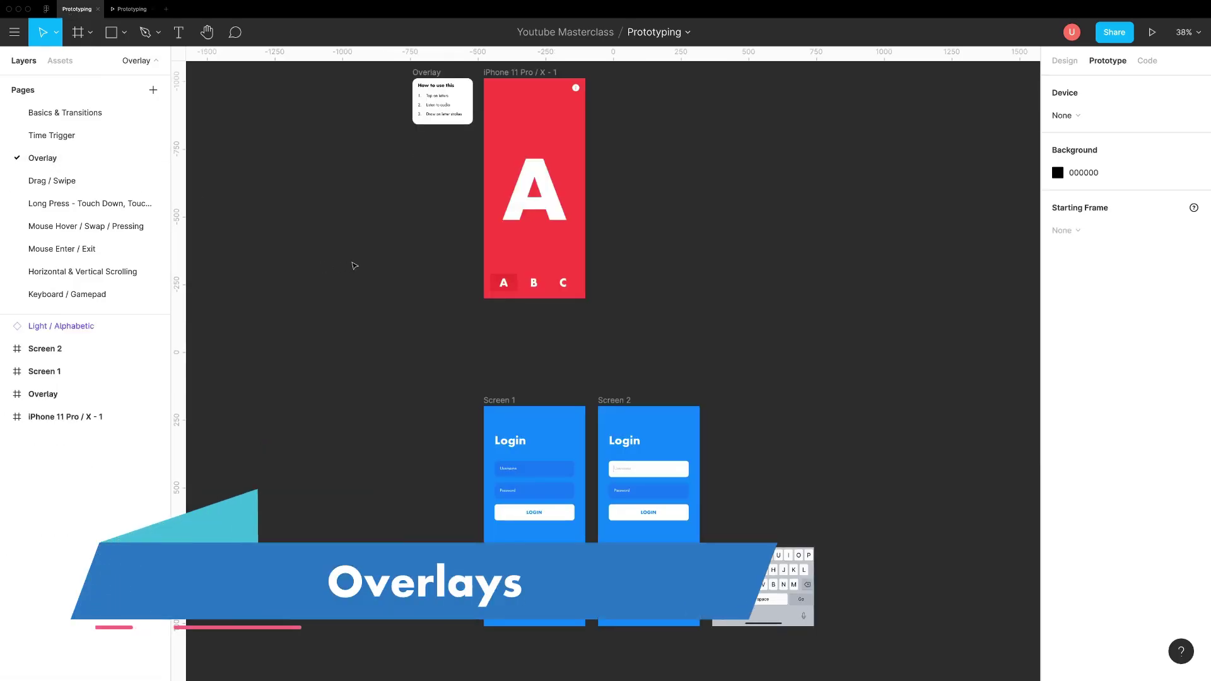
scroll(583, 243, "up", 5)
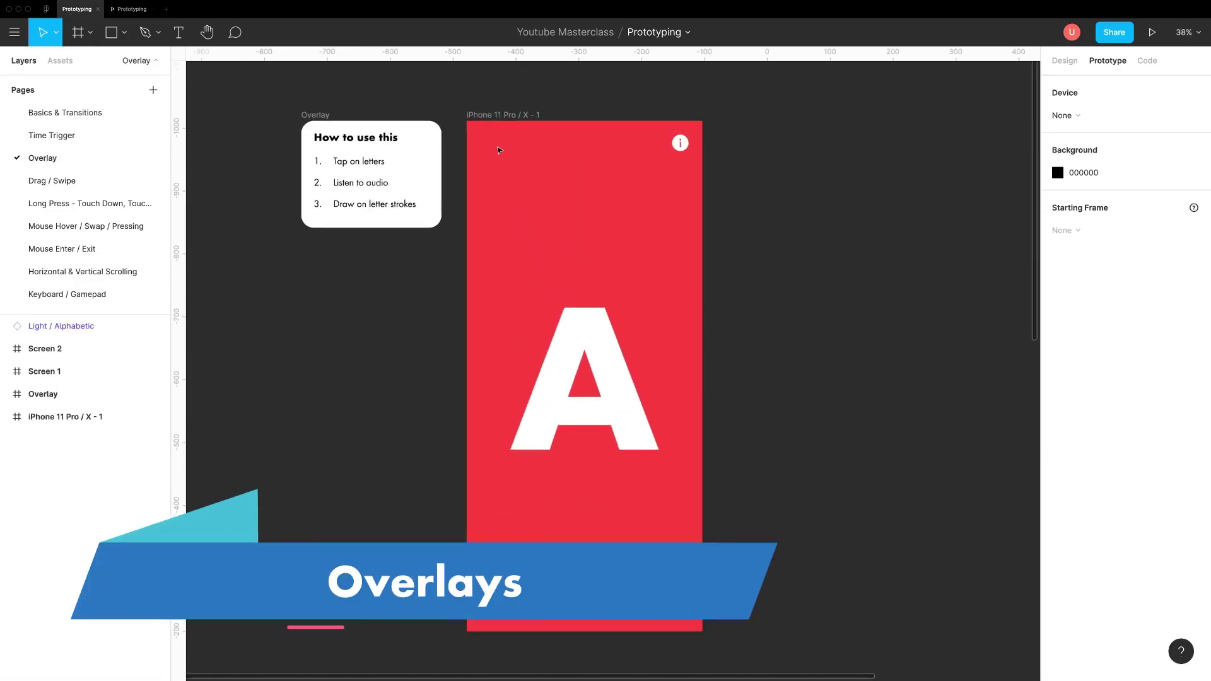
scroll(503, 149, "left", 3)
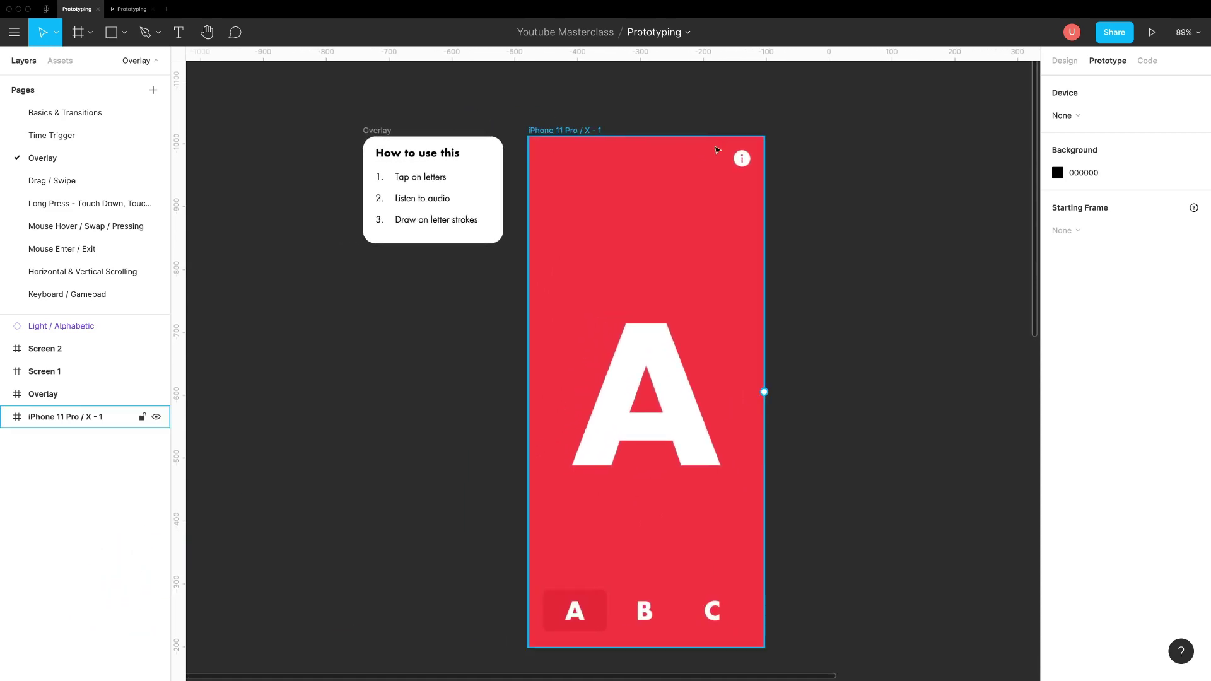
left_click(743, 157)
left_click_drag(779, 162, 470, 165)
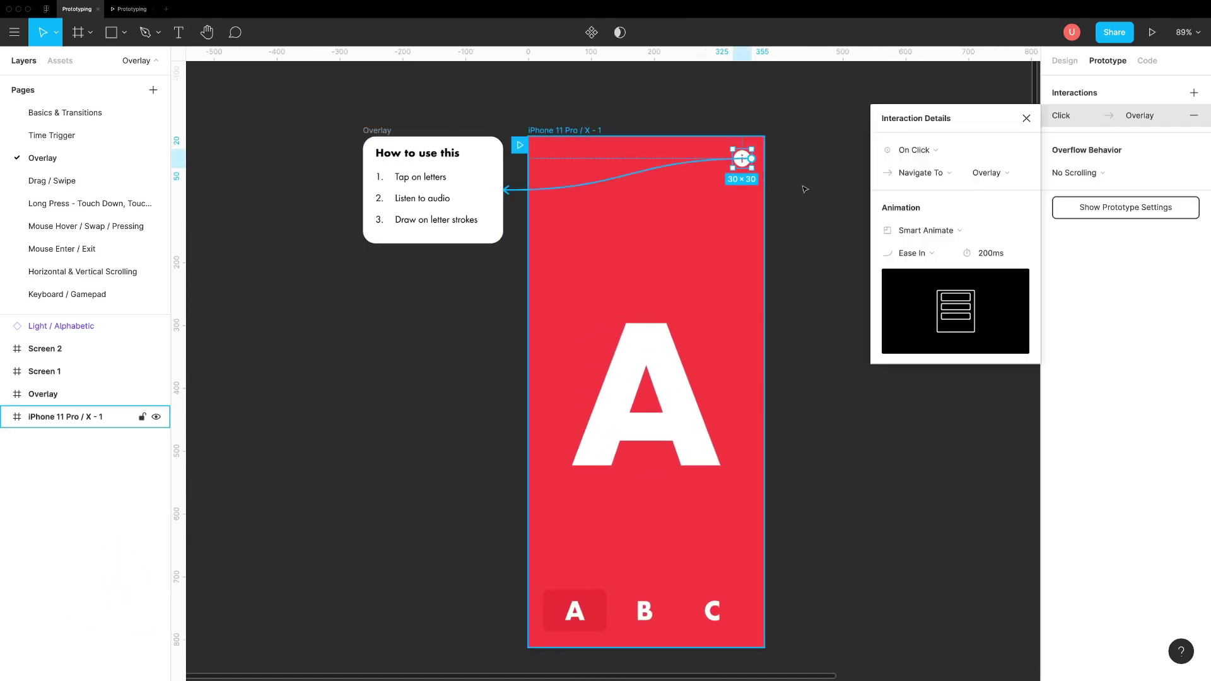
left_click(921, 173)
left_click(925, 191)
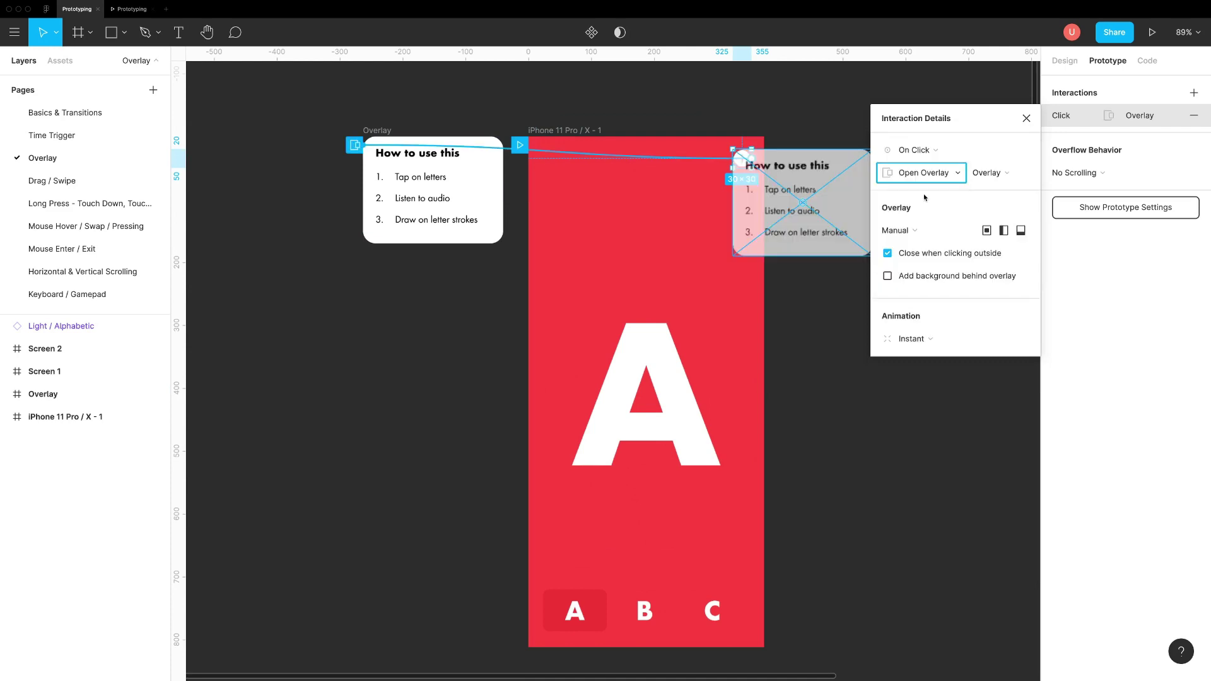
- Place the overlay below the info icon with Instant animation, and test it in preview
left_click_drag(802, 203, 685, 232)
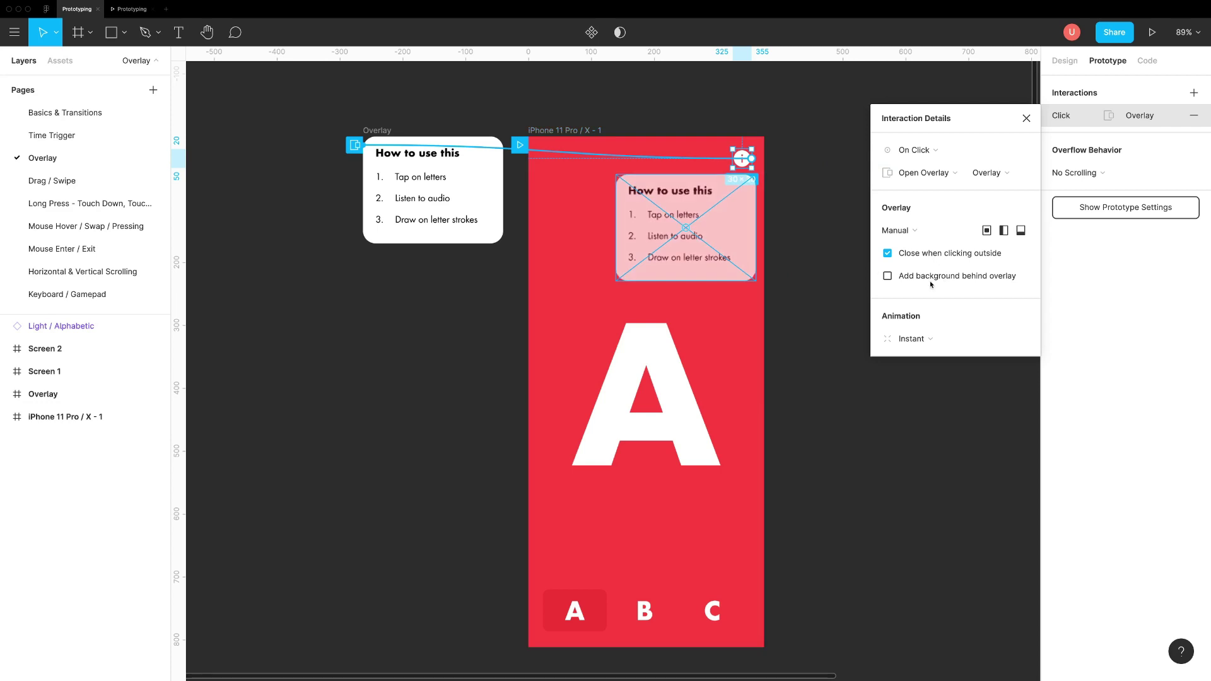
left_click(920, 340)
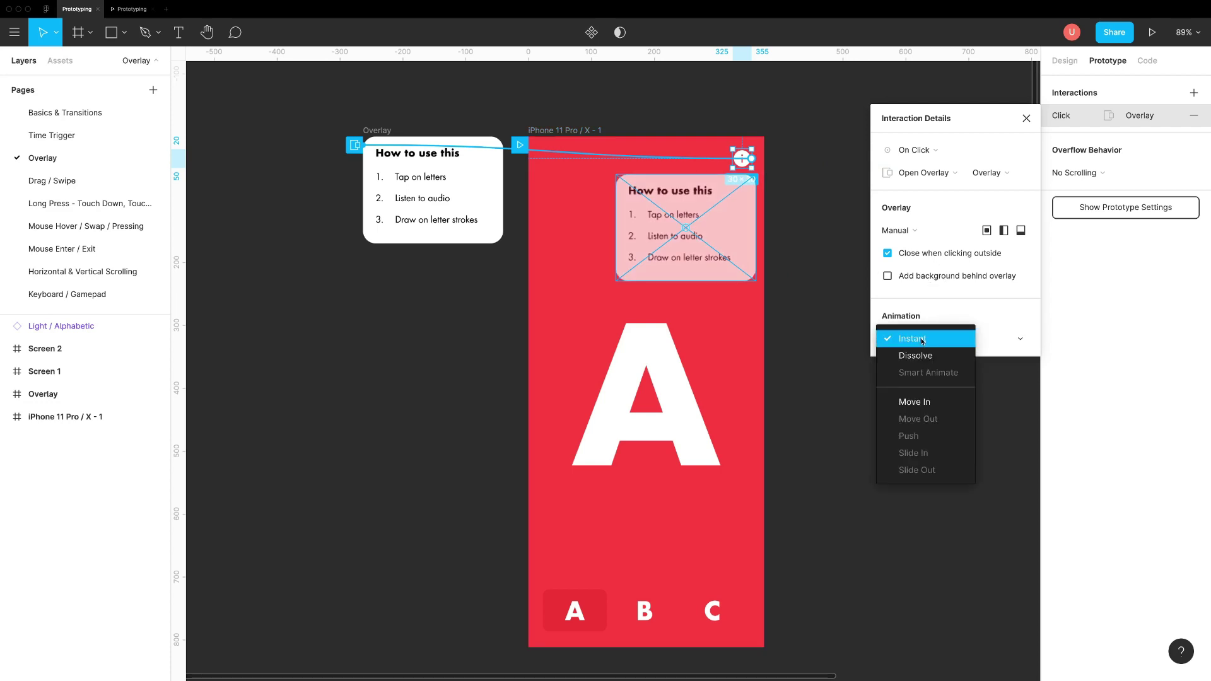
left_click(922, 339)
left_click(823, 224)
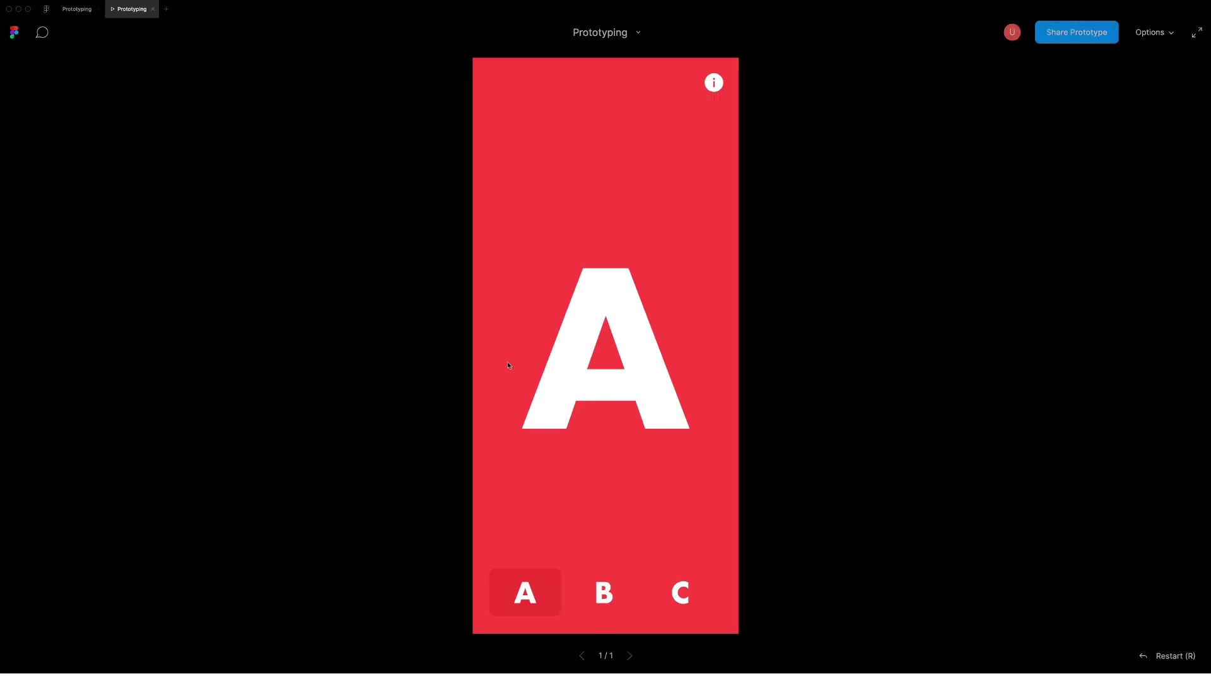
left_click(716, 83)
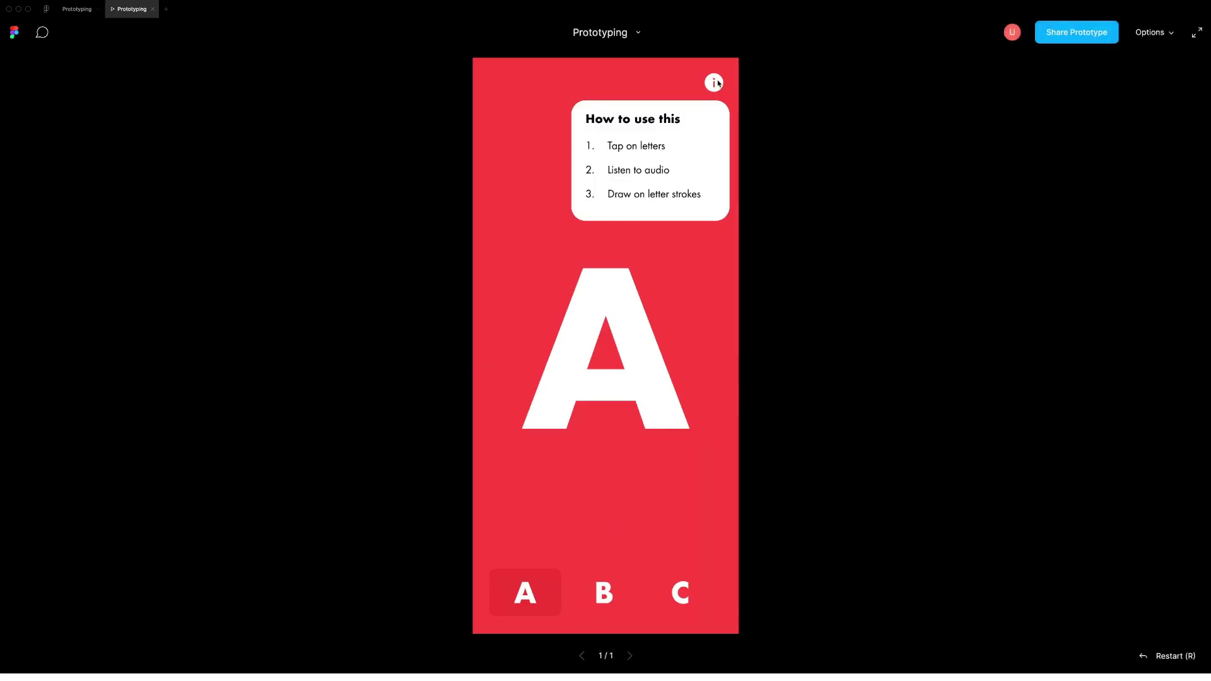
left_click(706, 237)
- Back in the editor, link Screen 1's Username field to Screen 2
left_click(78, 9)
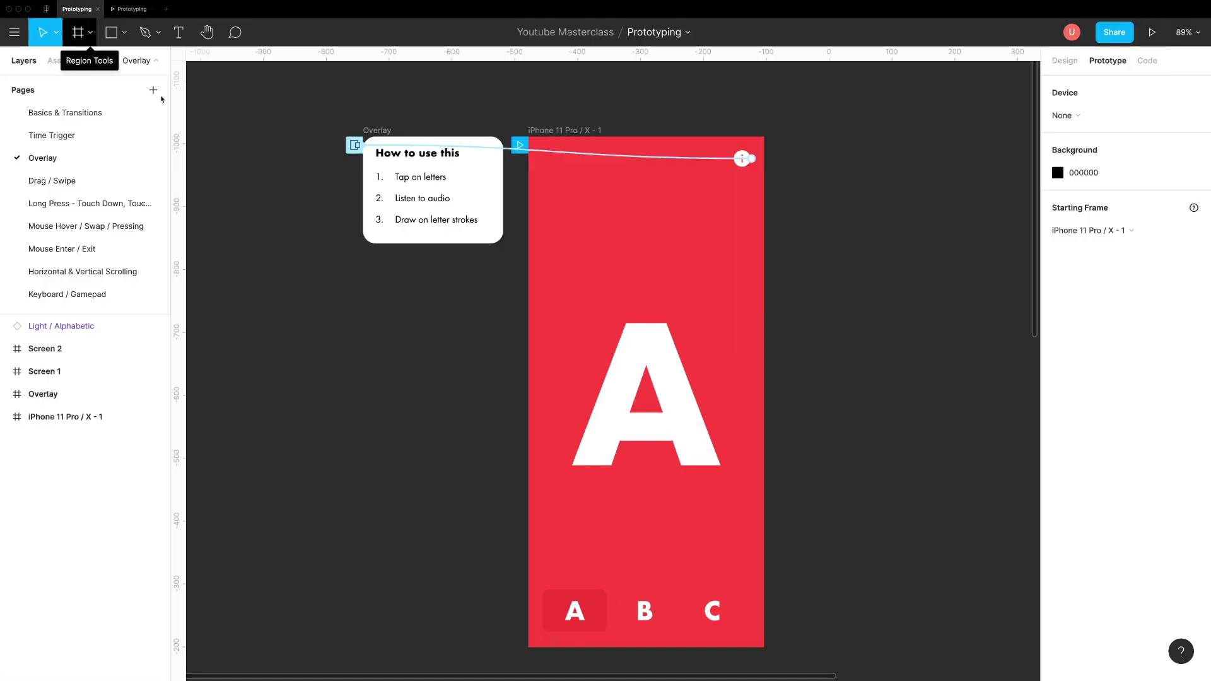
scroll(383, 285, "down", 3)
scroll(388, 288, "down", 5)
scroll(388, 289, "down", 3)
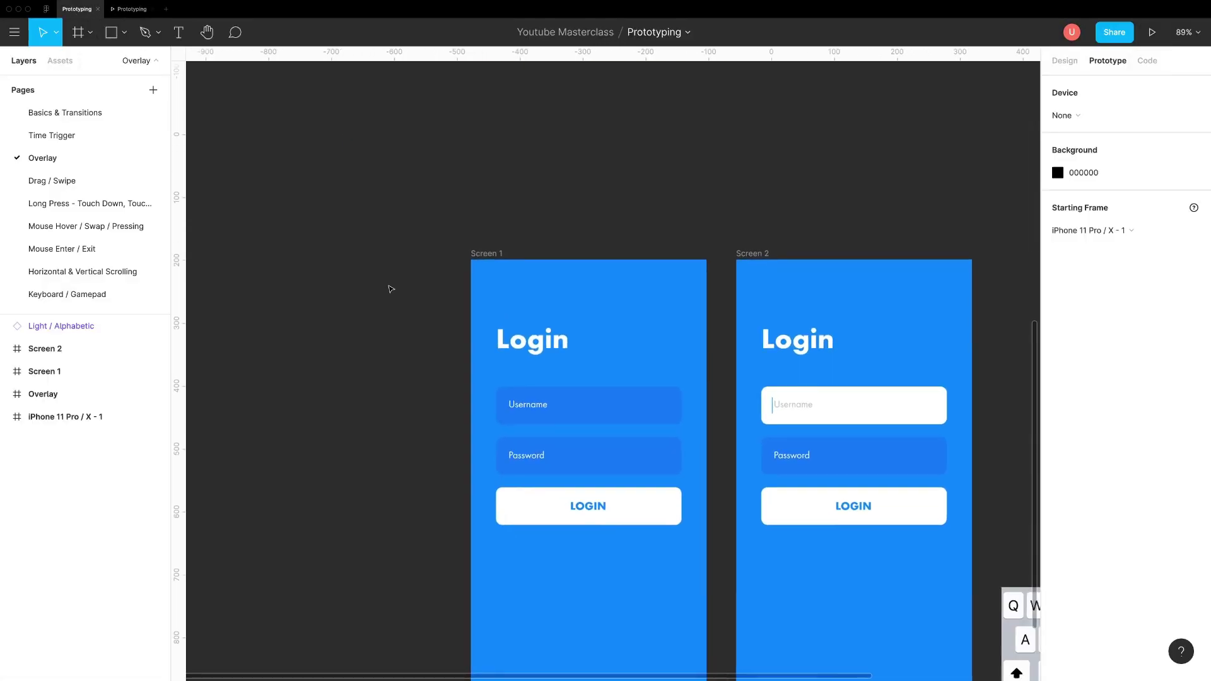
scroll(388, 289, "down", 2)
scroll(389, 289, "down", 3)
scroll(684, 324, "up", 2)
scroll(684, 325, "up", 2)
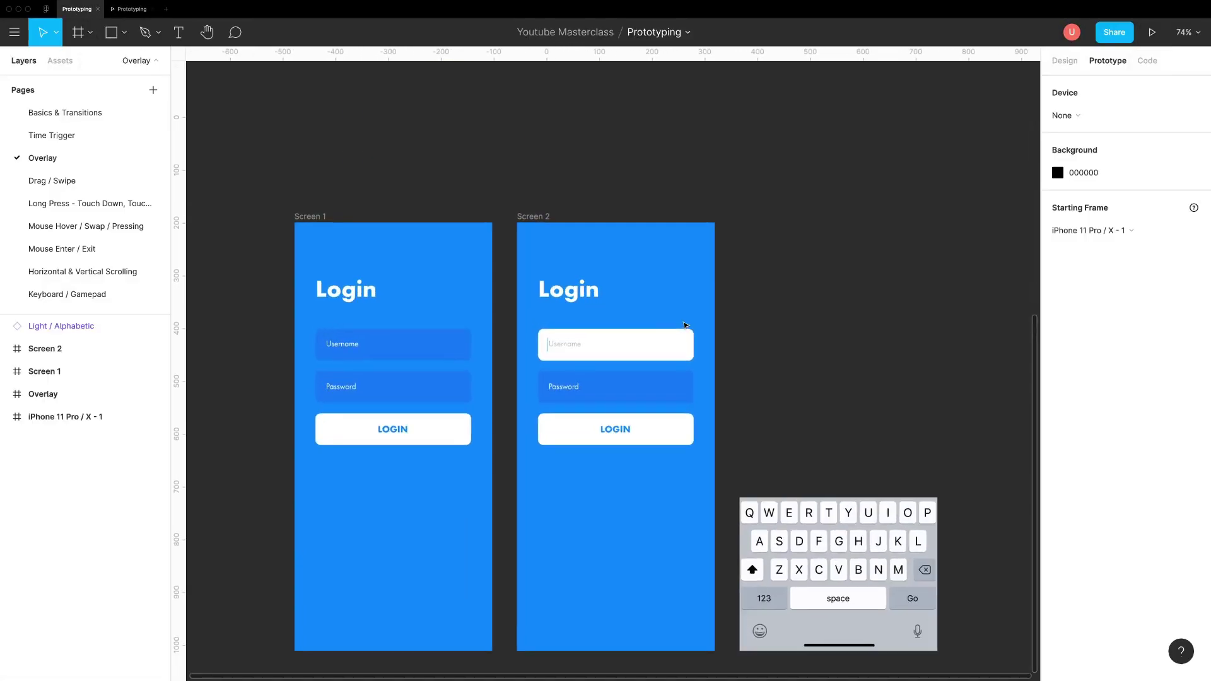
scroll(684, 325, "down", 1)
scroll(671, 327, "down", 1)
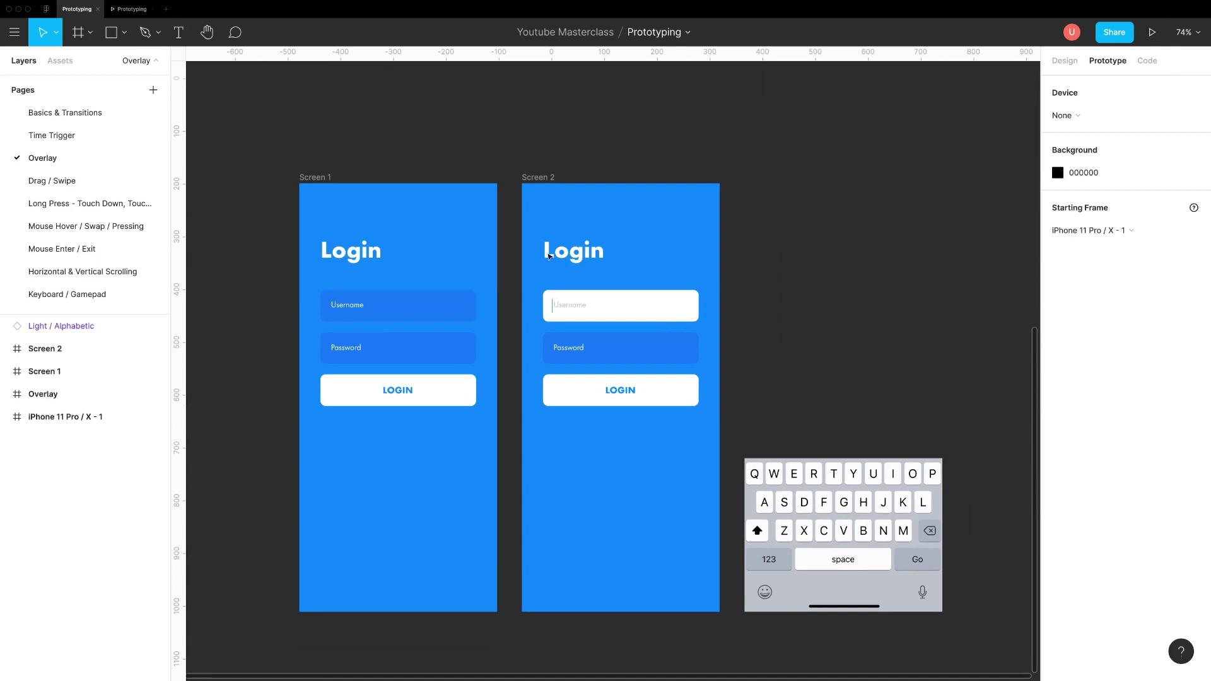
left_click(496, 398)
left_click(475, 312)
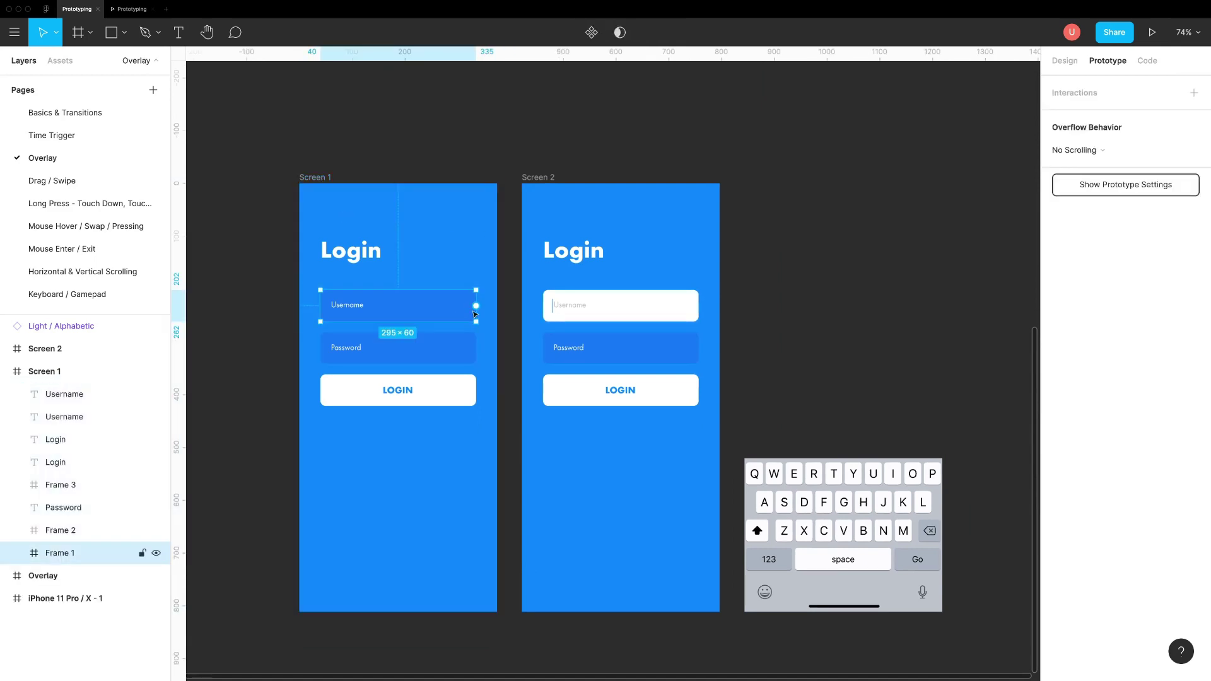
left_click_drag(476, 308, 516, 388)
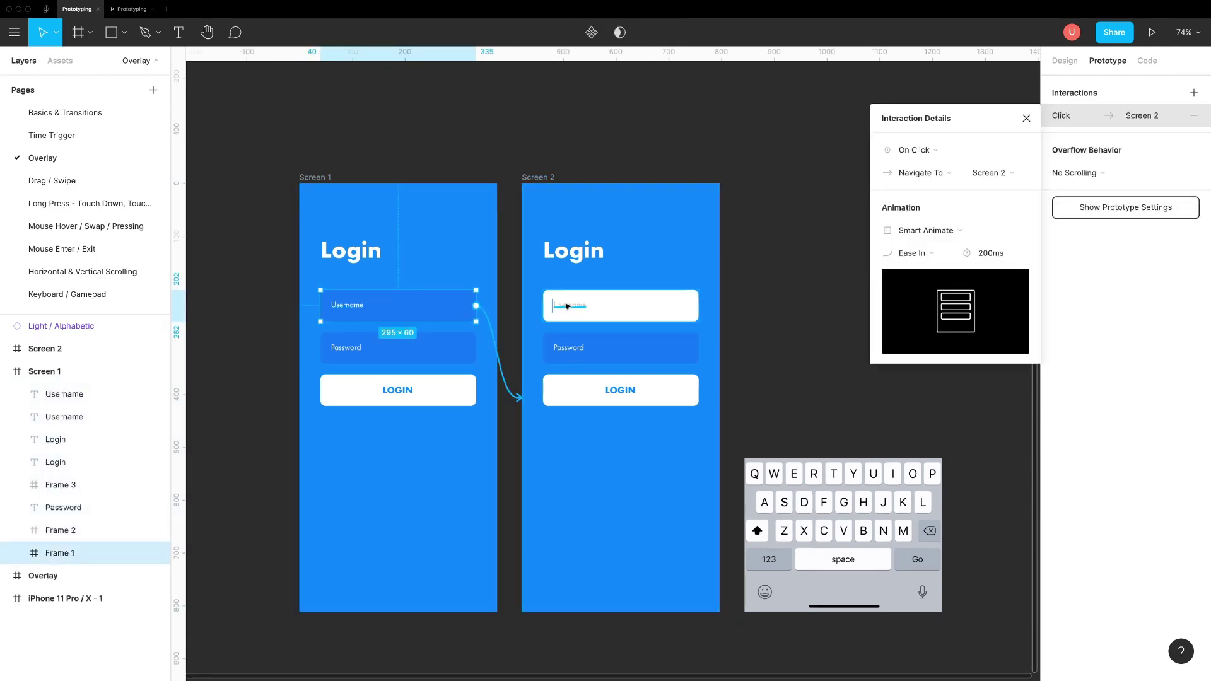
- Make the current transition instant, then connect Screen 2 to the keyboard as Open Overlay
left_click(893, 231)
left_click(913, 212)
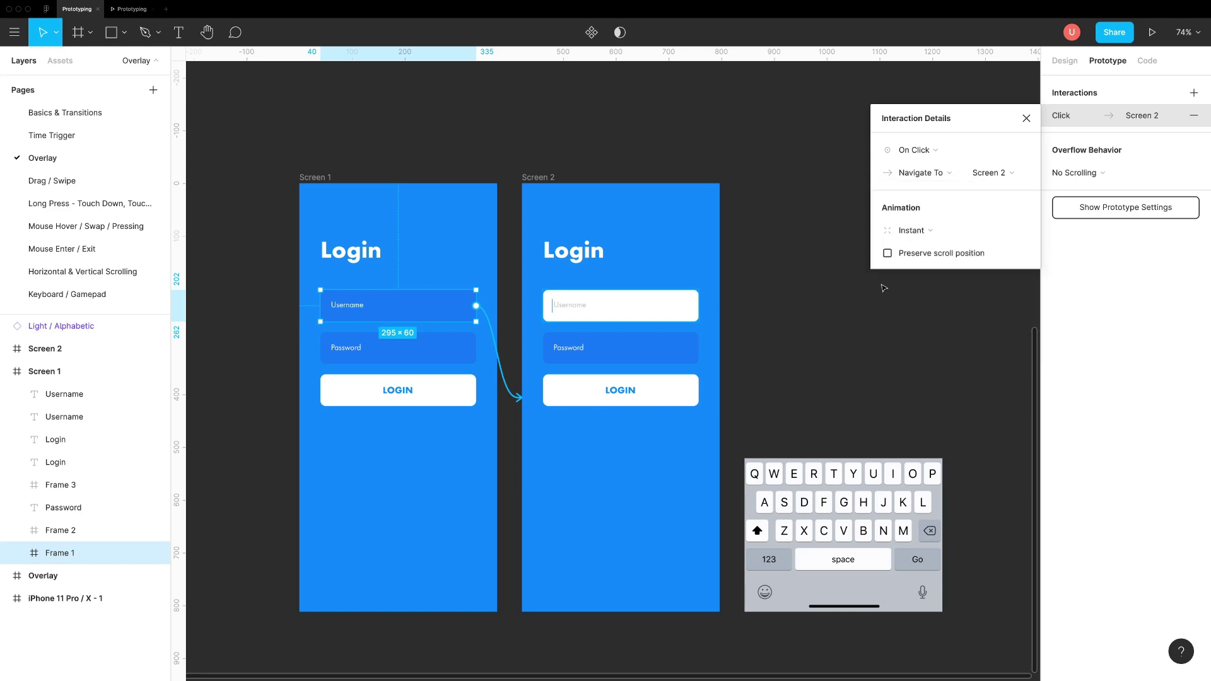
left_click(712, 275)
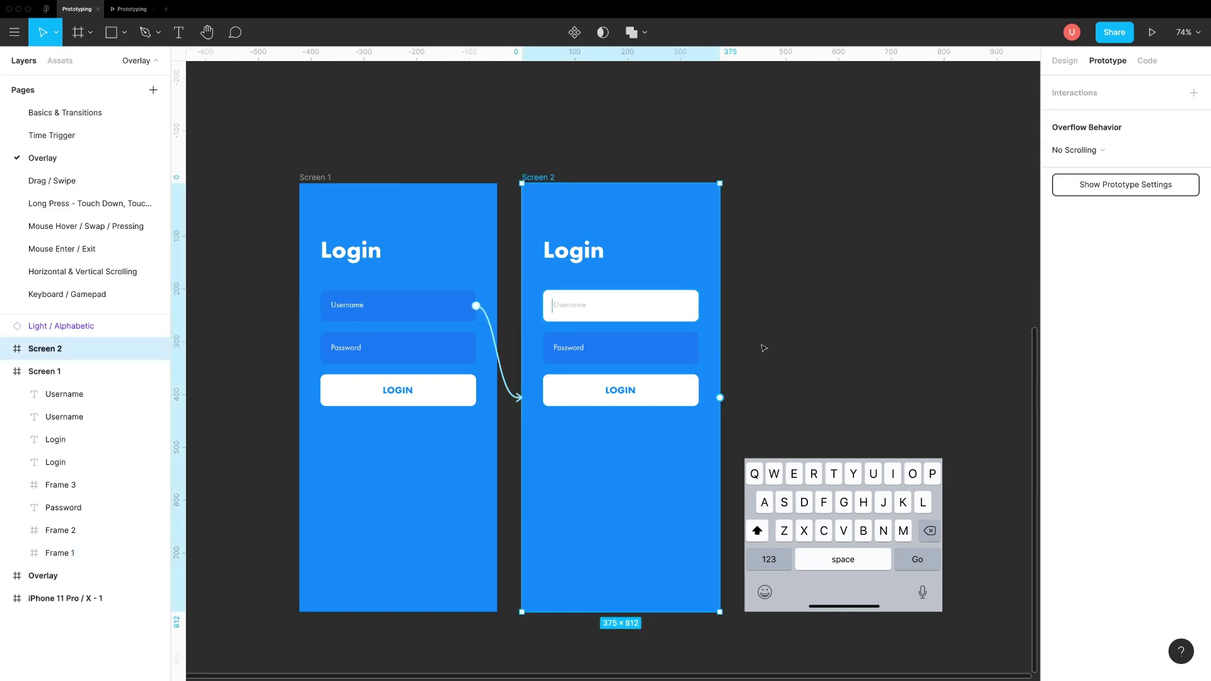
mouse_move(720, 397)
left_mouse_down()
mouse_move(794, 431)
mouse_move(757, 528)
left_mouse_up()
left_click(923, 172)
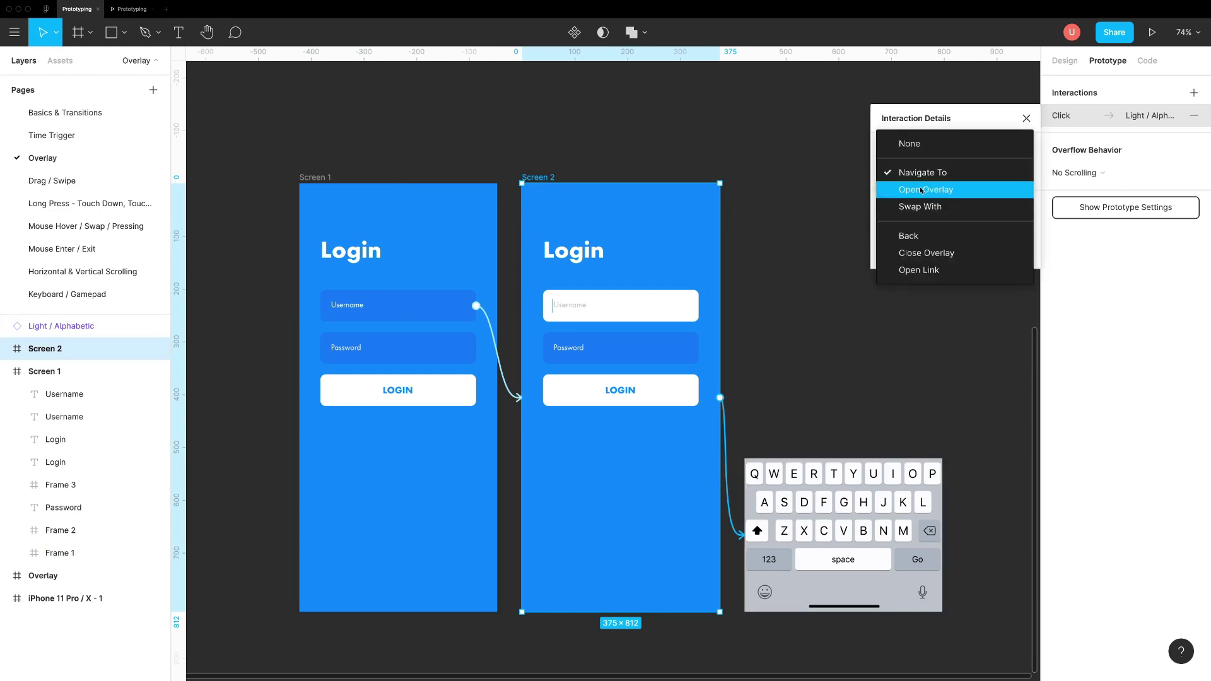
left_click(922, 190)
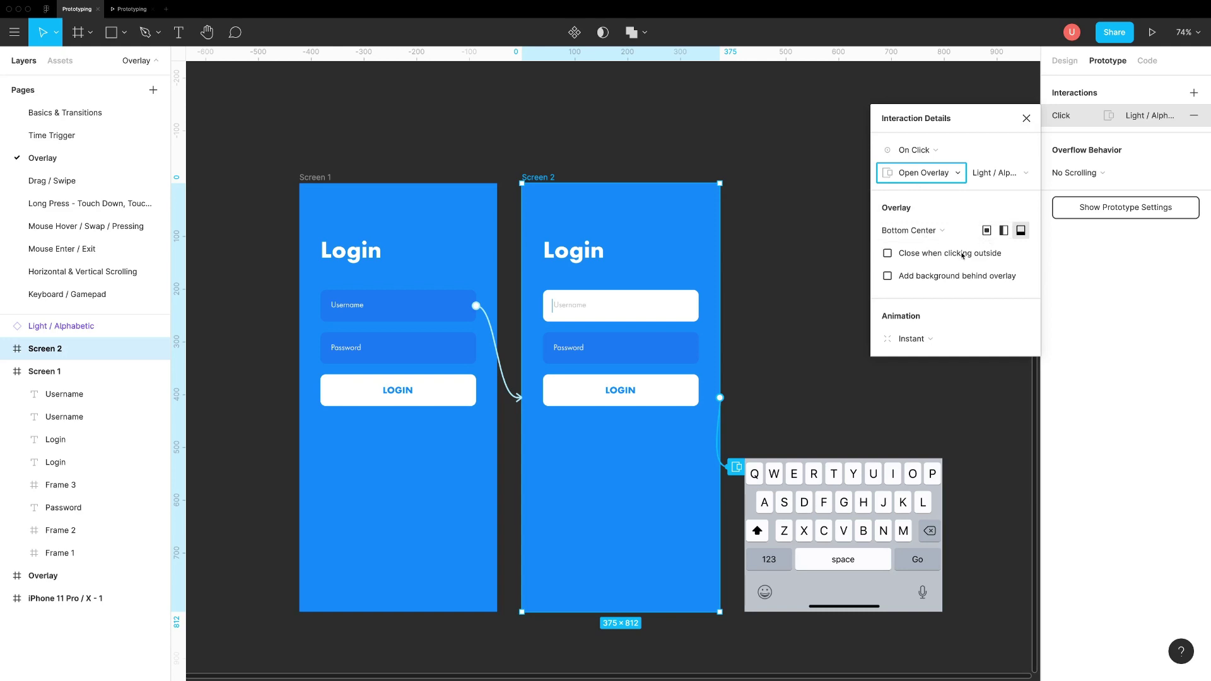
- Have the keyboard overlay move in upward, triggered After Delay 200ms
left_click(912, 338)
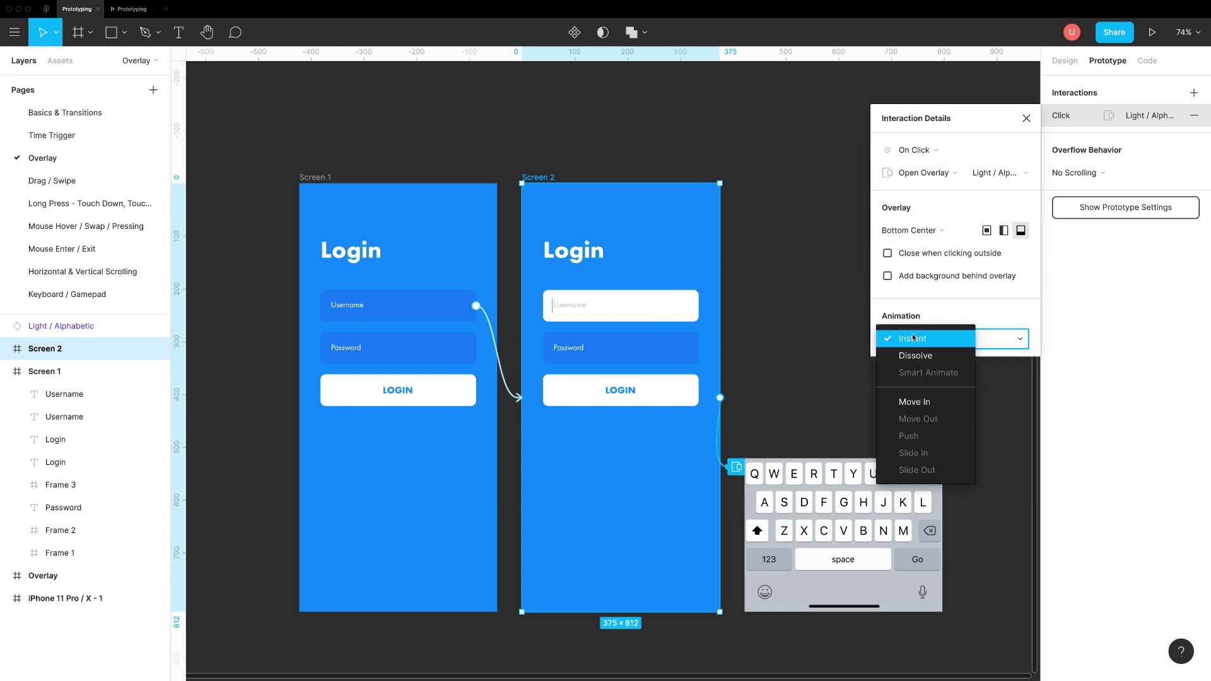
left_click(911, 402)
left_click(1021, 339)
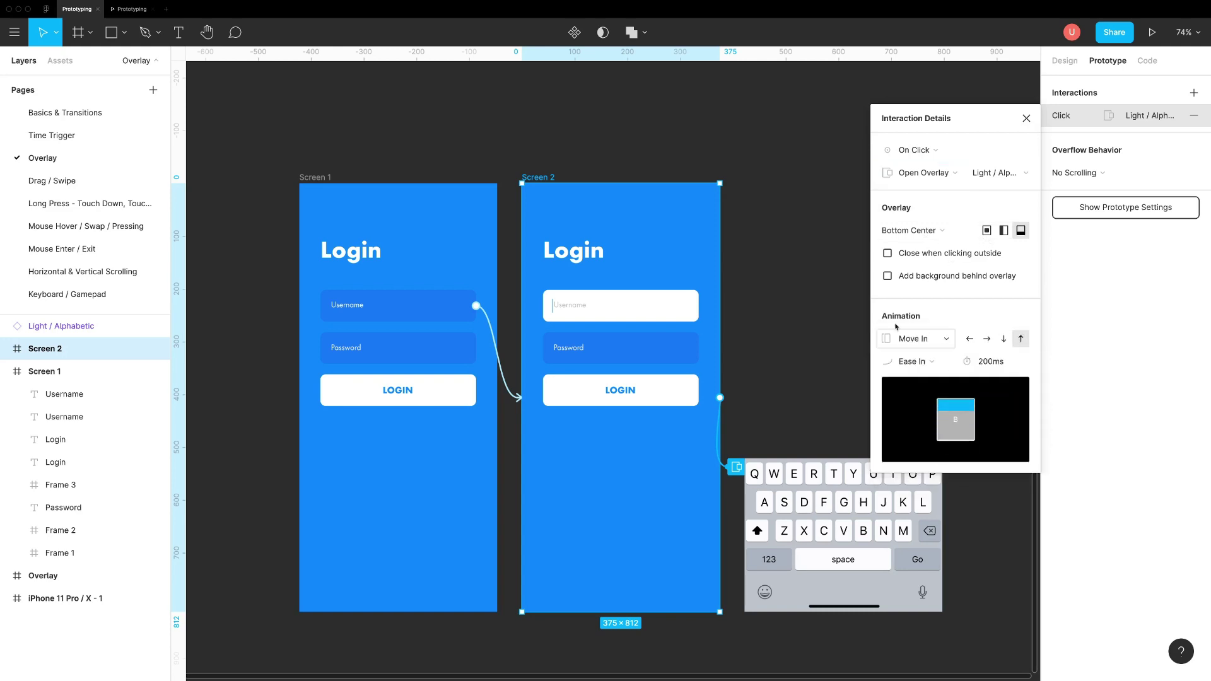
scroll(896, 311, "down", 1)
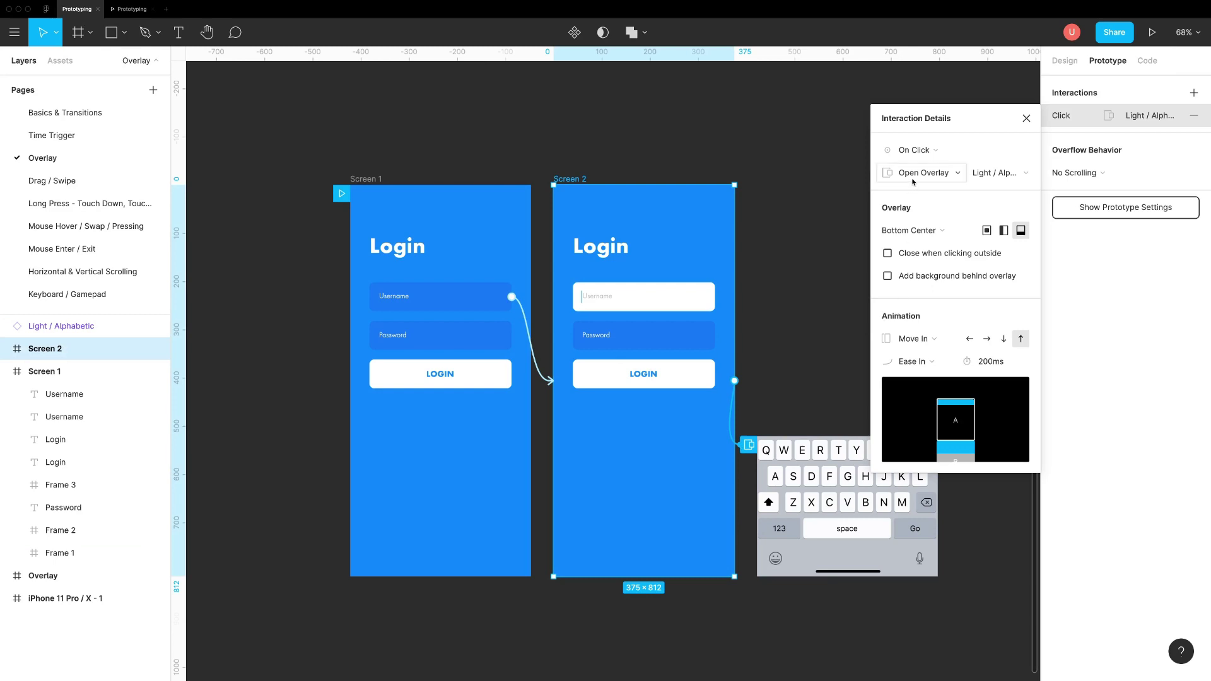
left_click(913, 149)
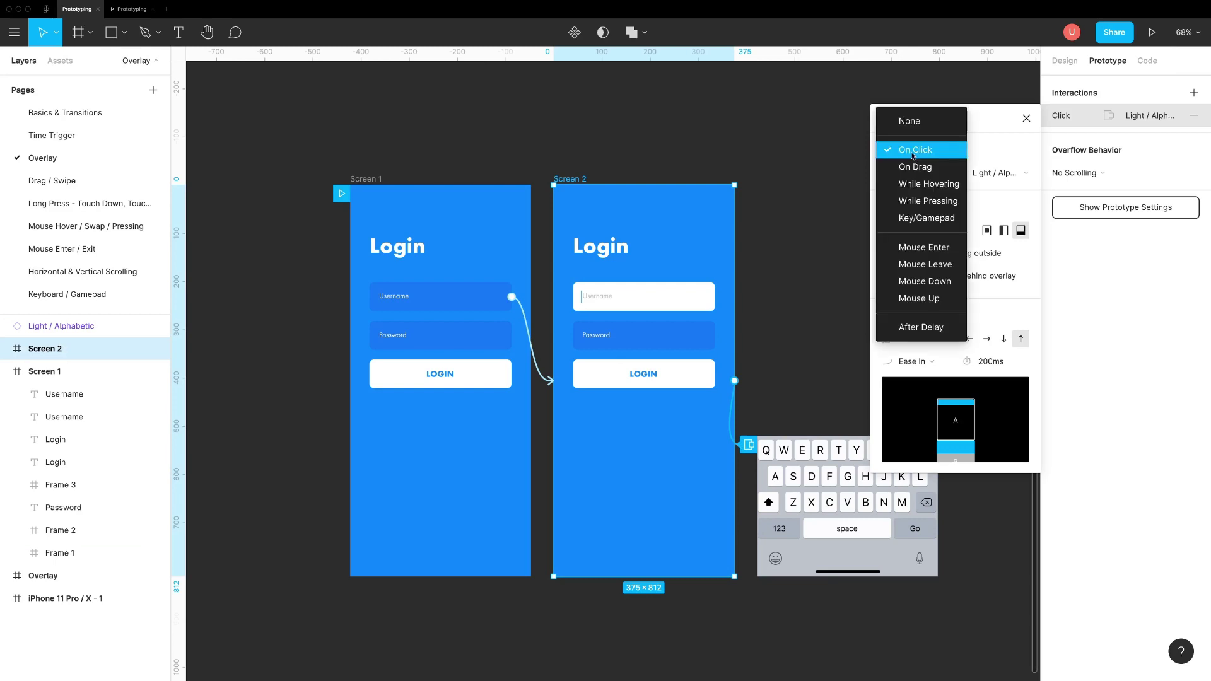
left_click(921, 327)
left_click(975, 153)
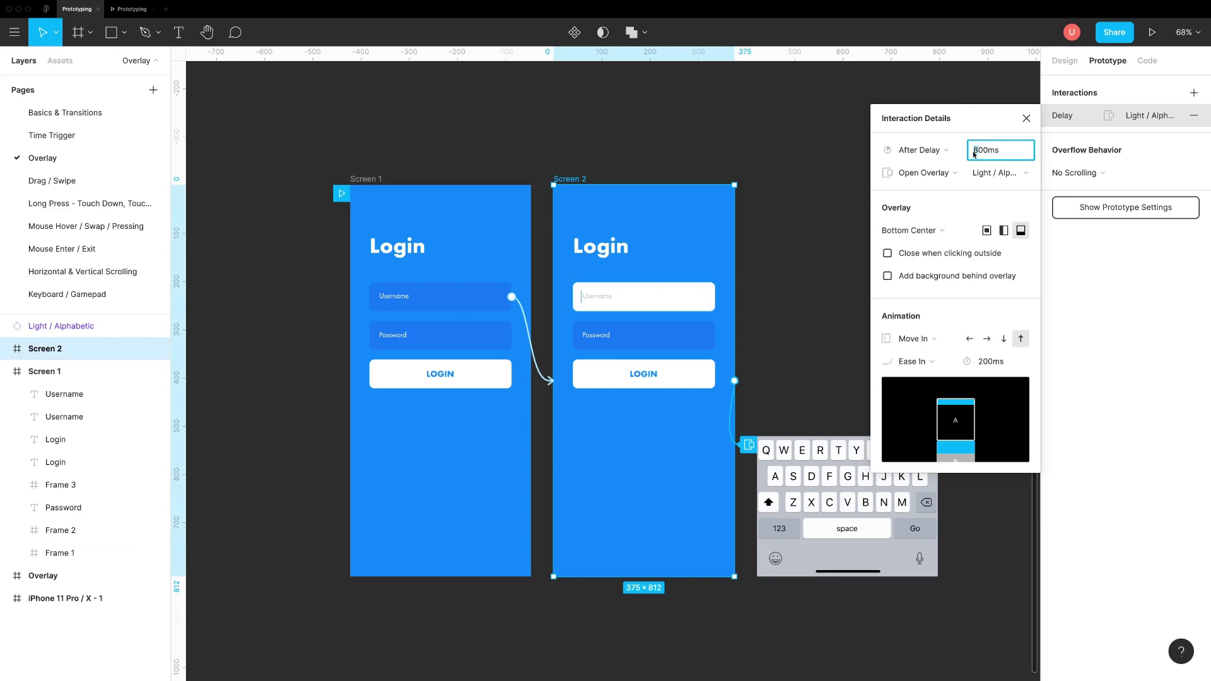
left_click(809, 249)
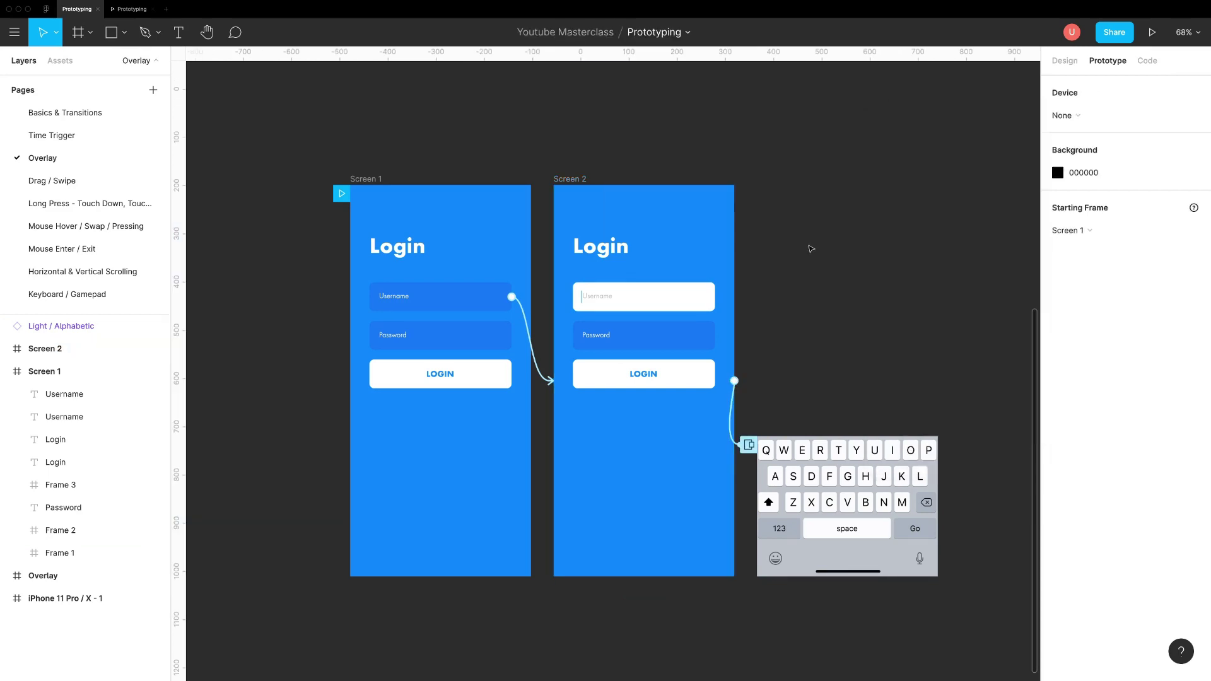
- Present from Screen 1, toggle the keyboard by tapping Username, then close the presentation
left_click(361, 180)
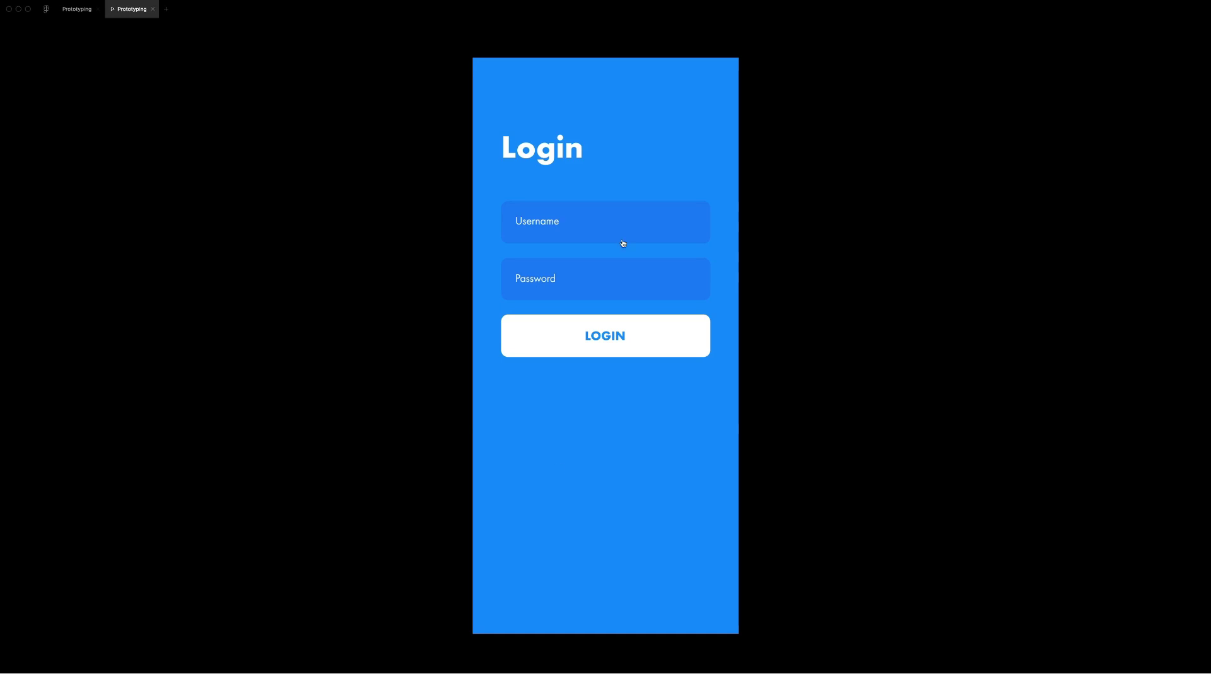
left_click(622, 244)
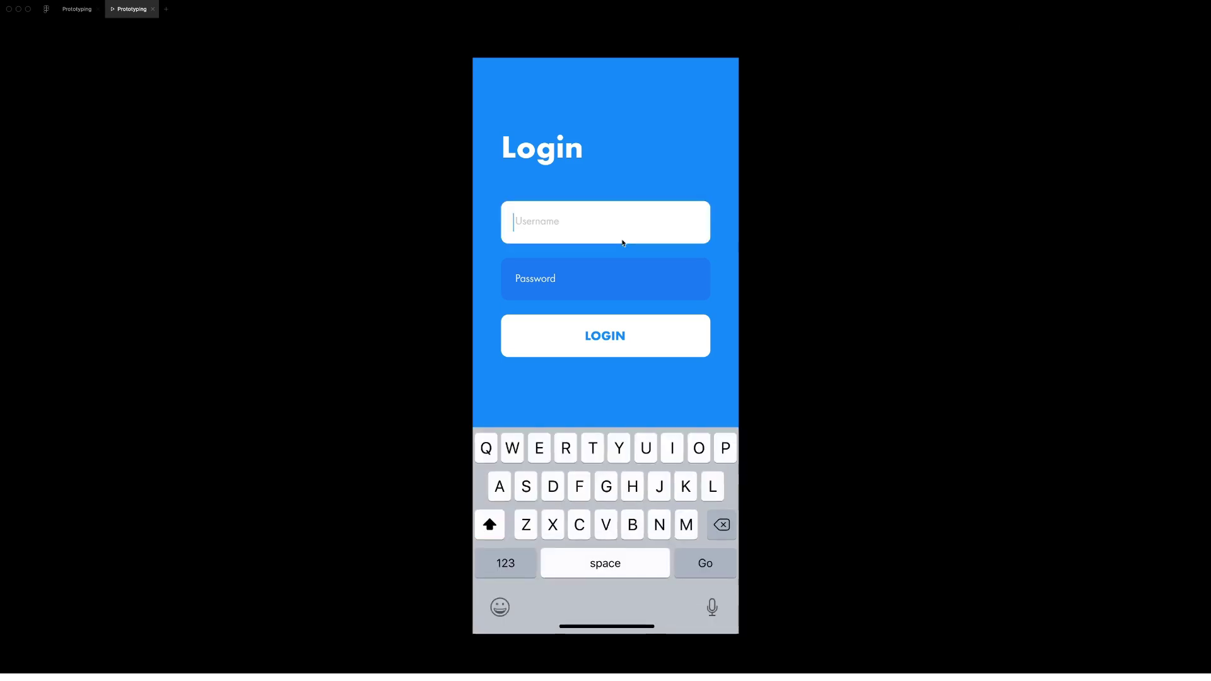
left_click(622, 241)
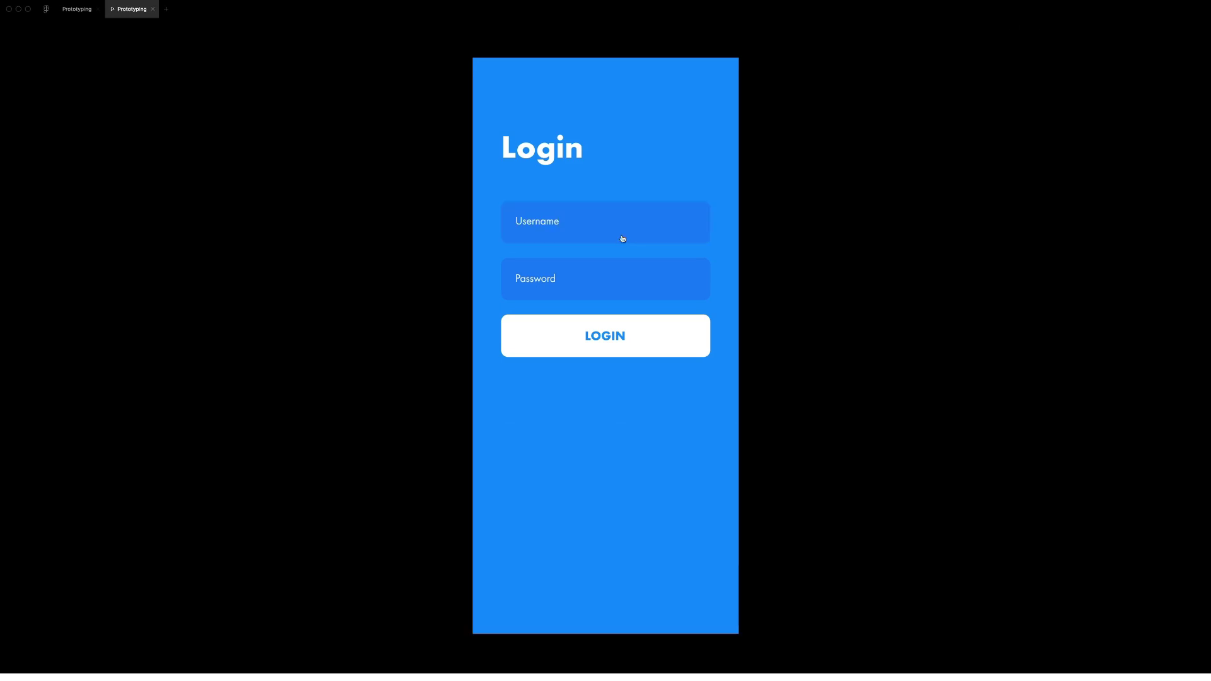
left_click(697, 229)
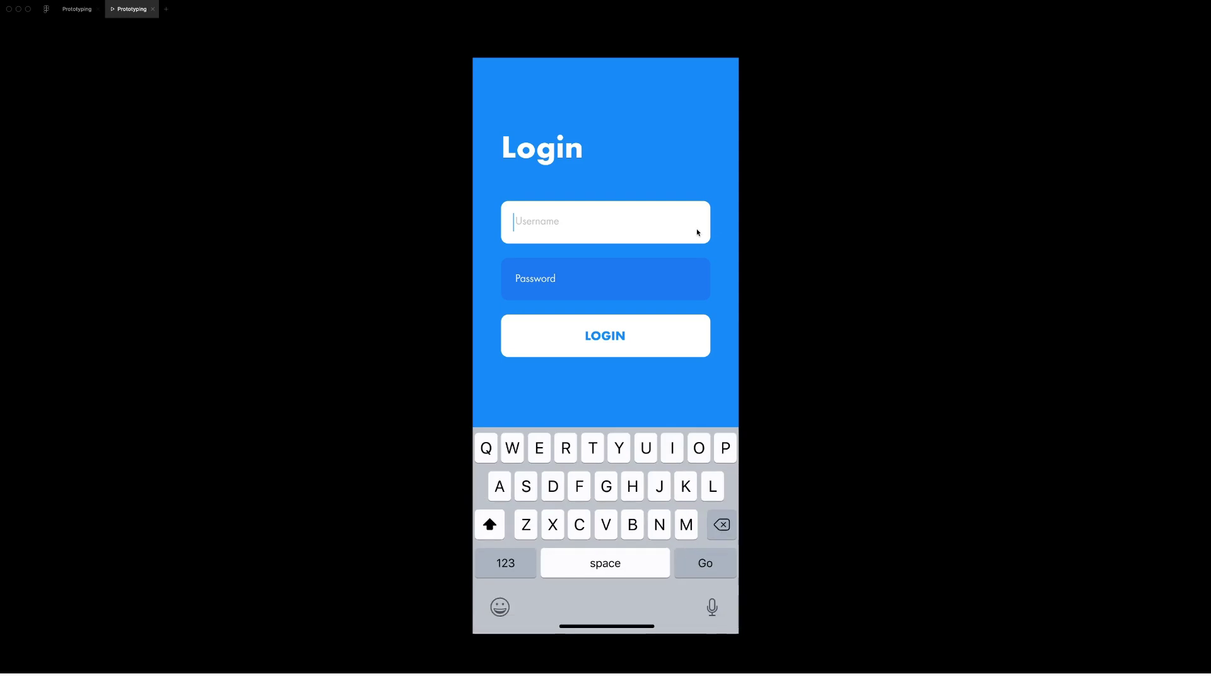
left_click(696, 229)
left_click(693, 235)
left_click(692, 236)
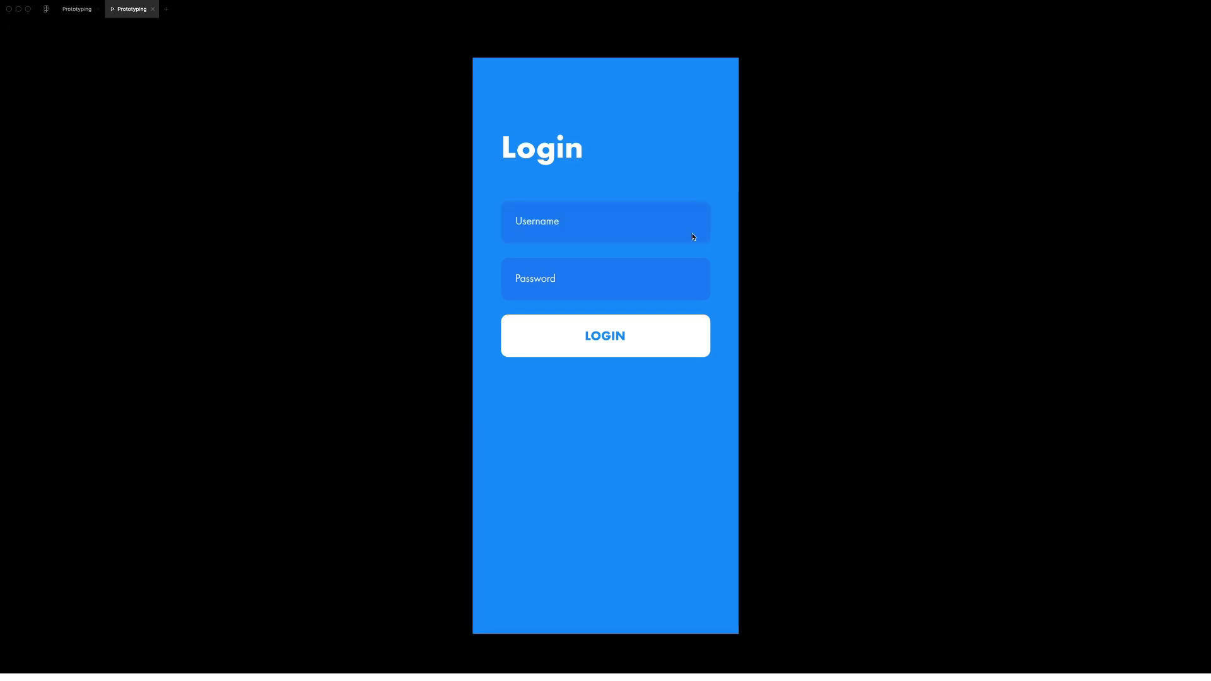
left_click(76, 9)
left_click(154, 9)
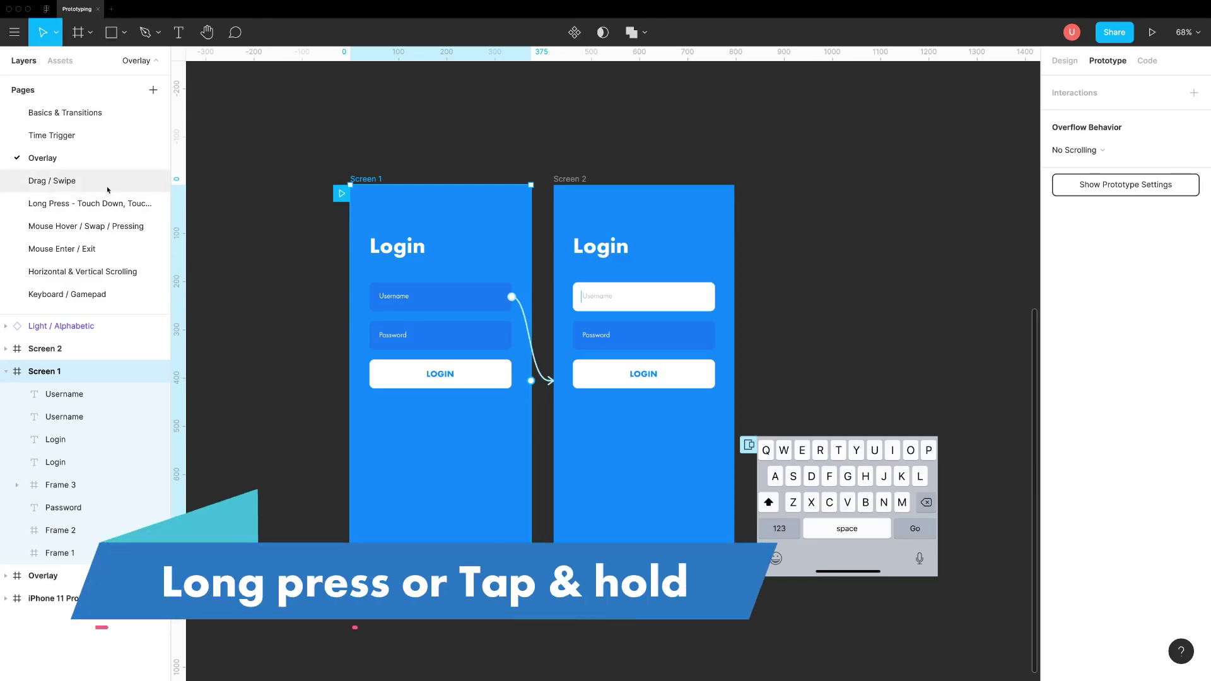
- On the Long Press page, link the notification card to Dismiss with a Touch Down trigger
left_click(89, 203)
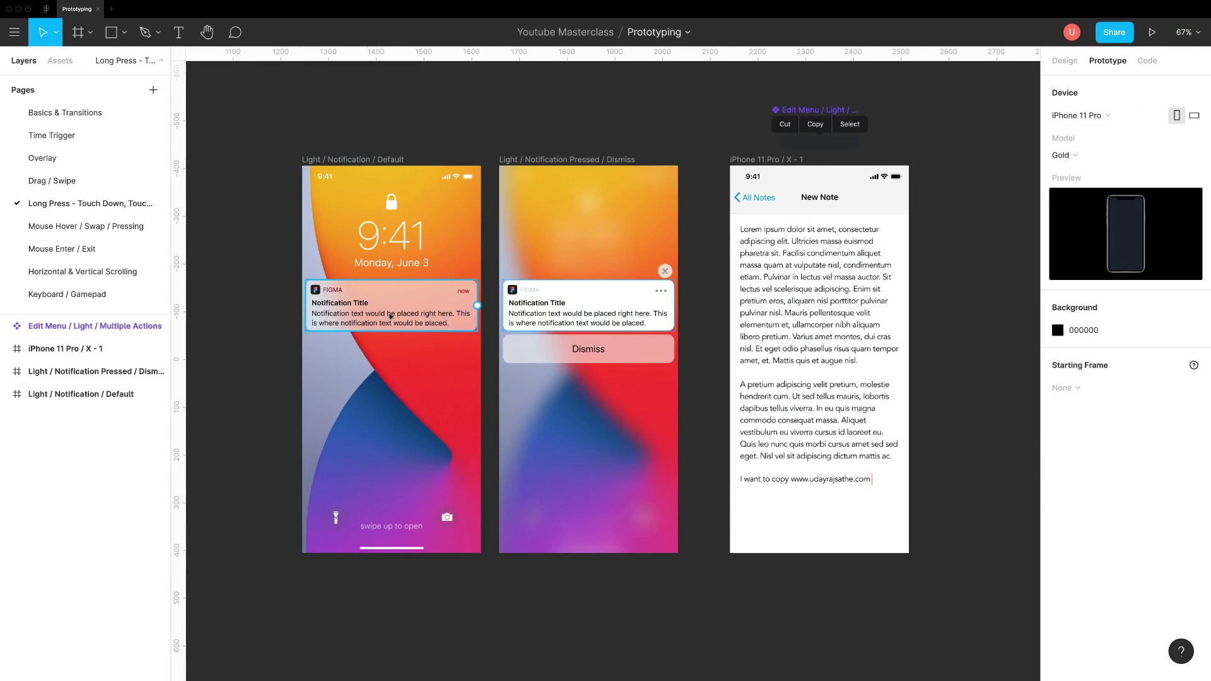
left_click(390, 314)
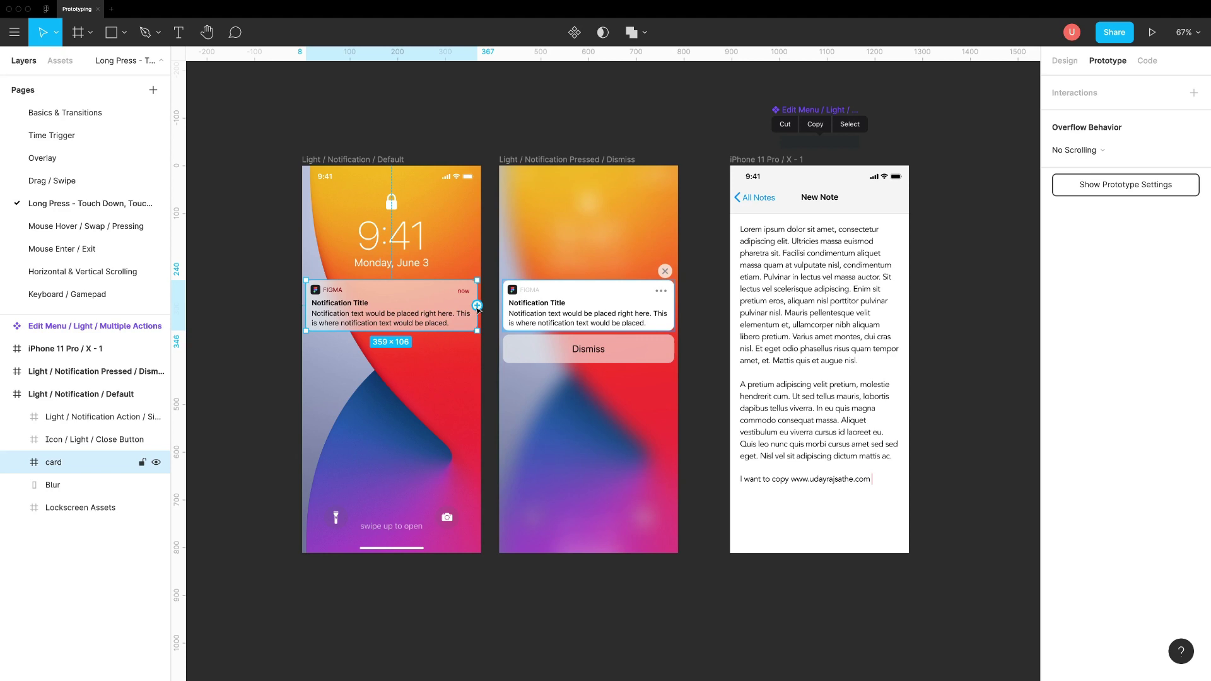
left_click_drag(477, 305, 516, 314)
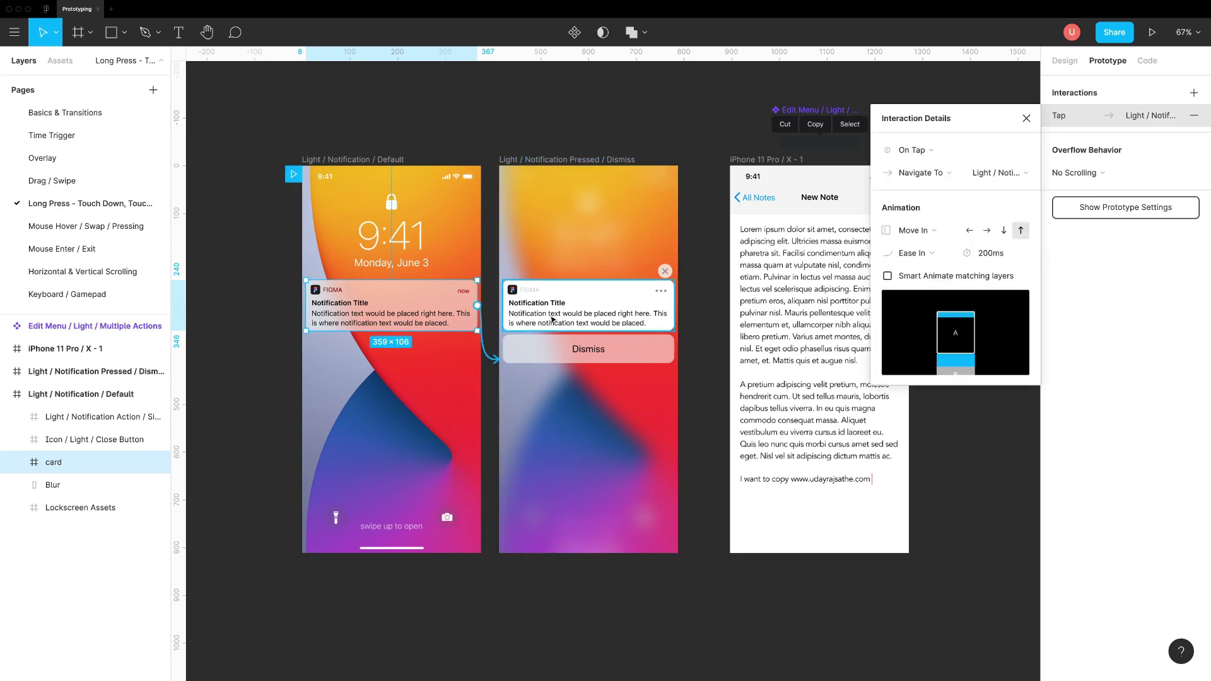
left_click(911, 150)
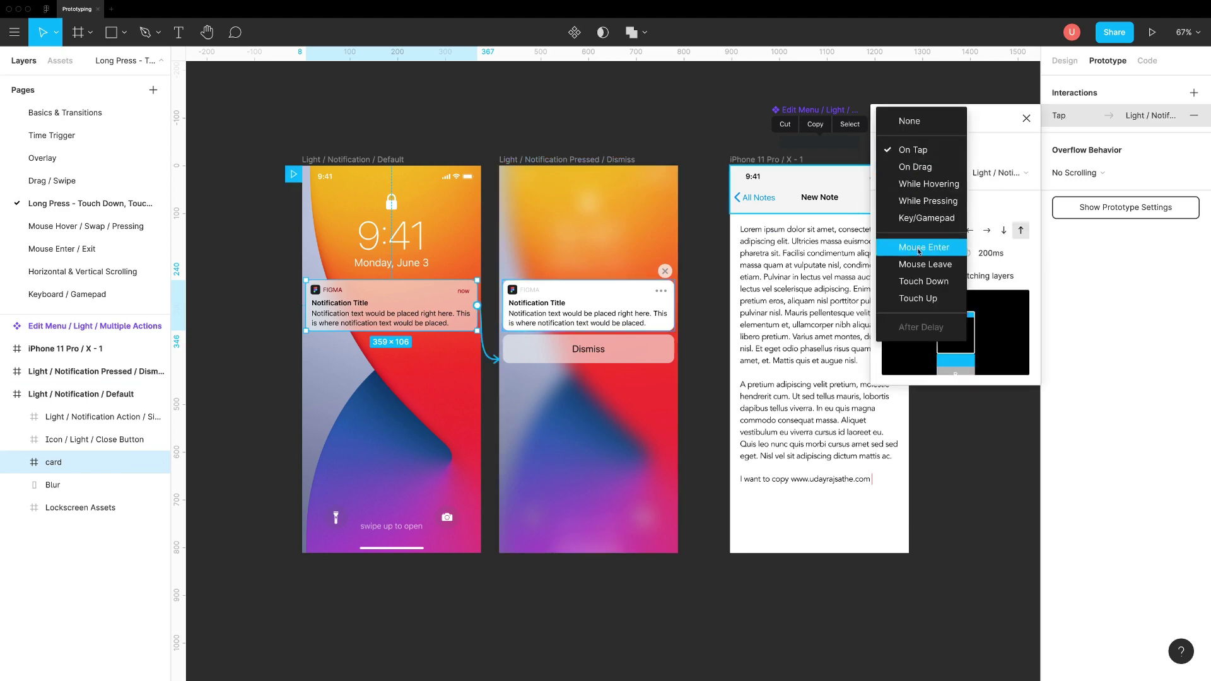
left_click(922, 281)
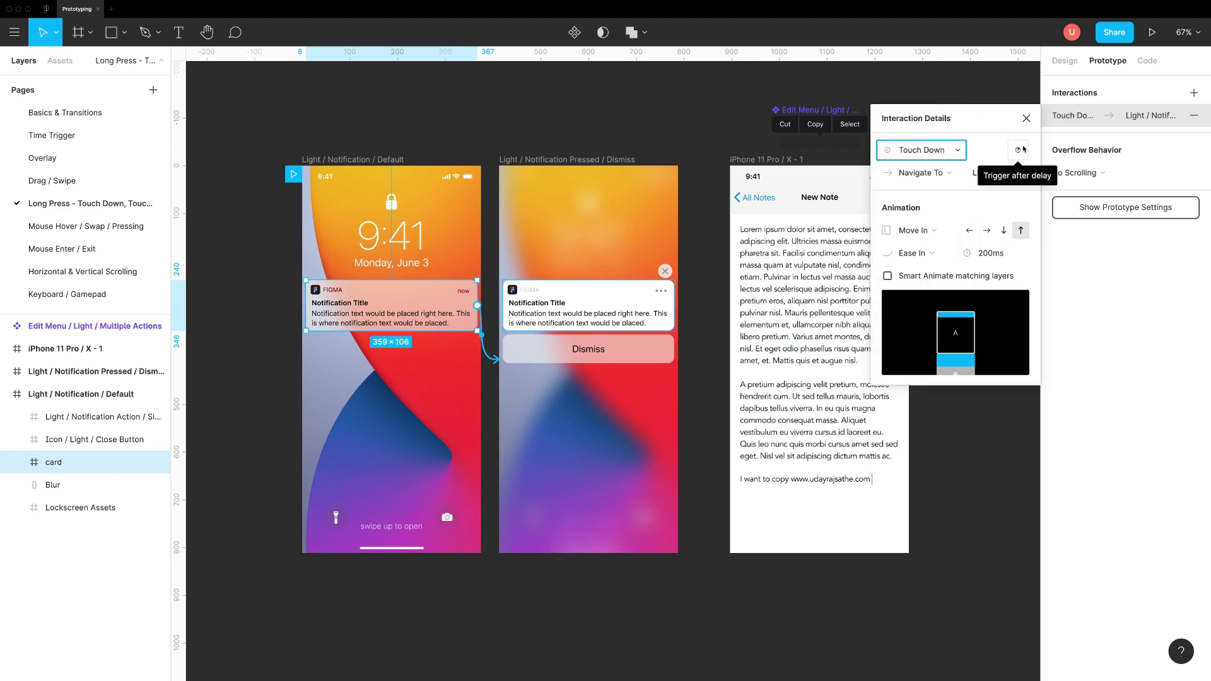
- Delay the trigger by 2000ms and use a 300ms Smart Animate transition
left_click(1019, 149)
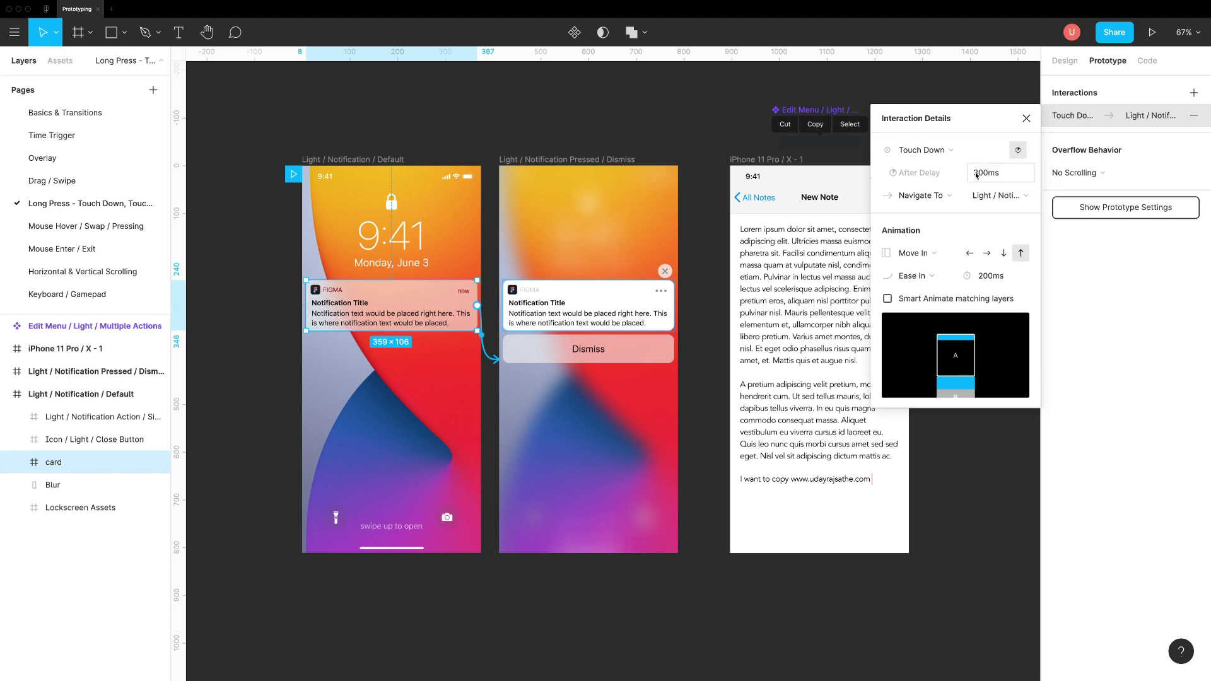
left_click(971, 174)
key("Delete")
type("2")
key("Return")
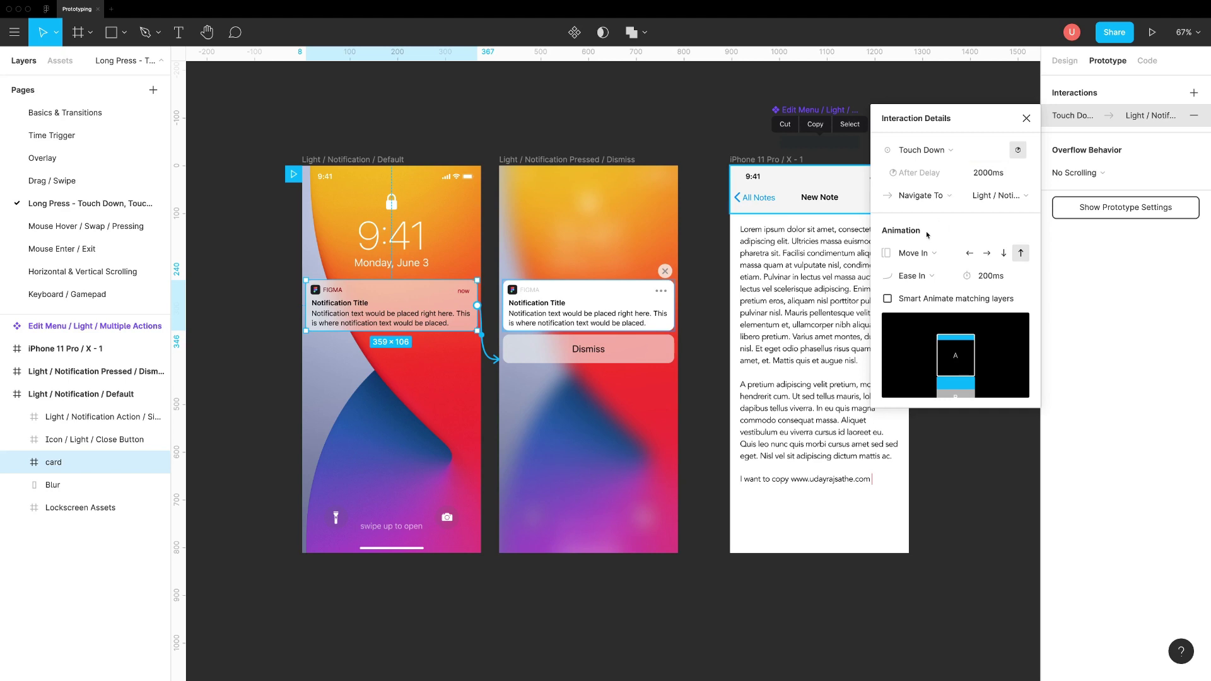
left_click(924, 252)
left_click(924, 223)
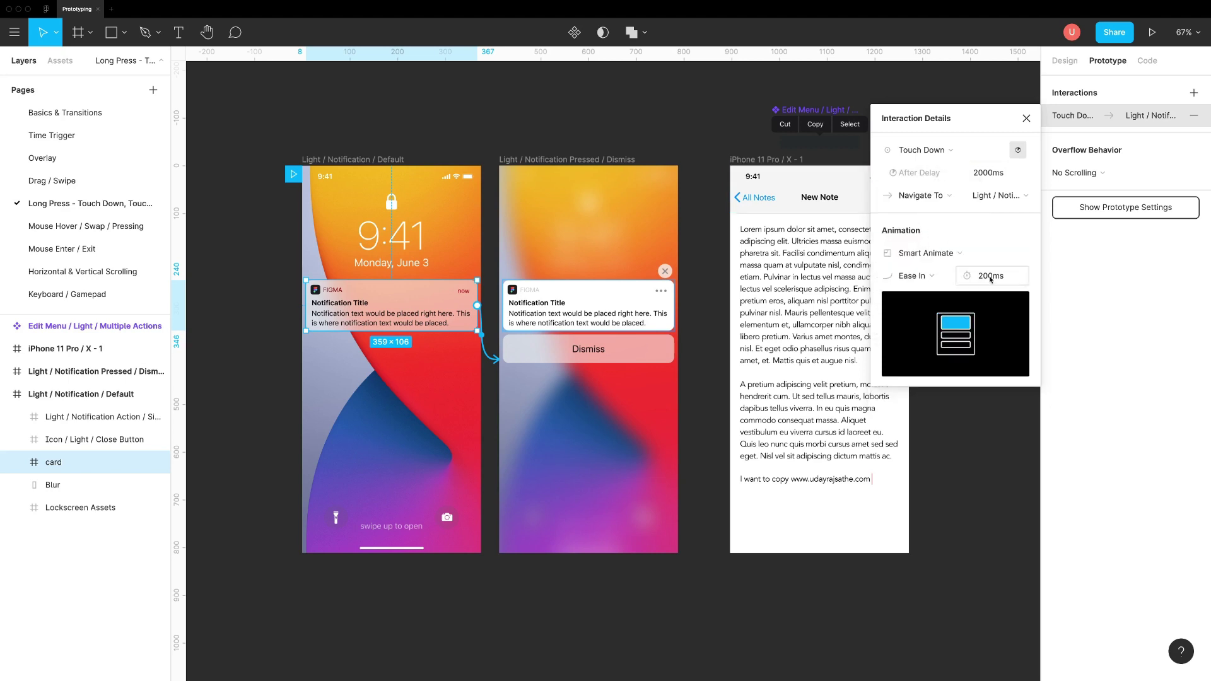
left_click(968, 277)
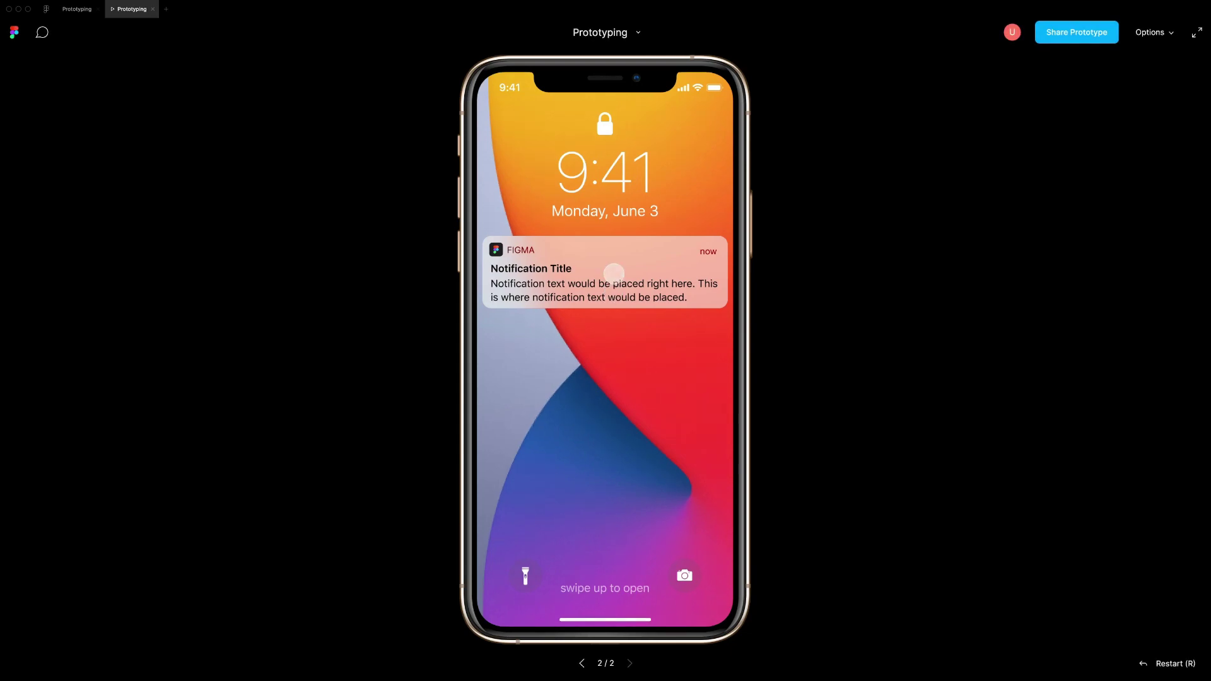
left_click(613, 291)
left_click(613, 289)
left_click(613, 283)
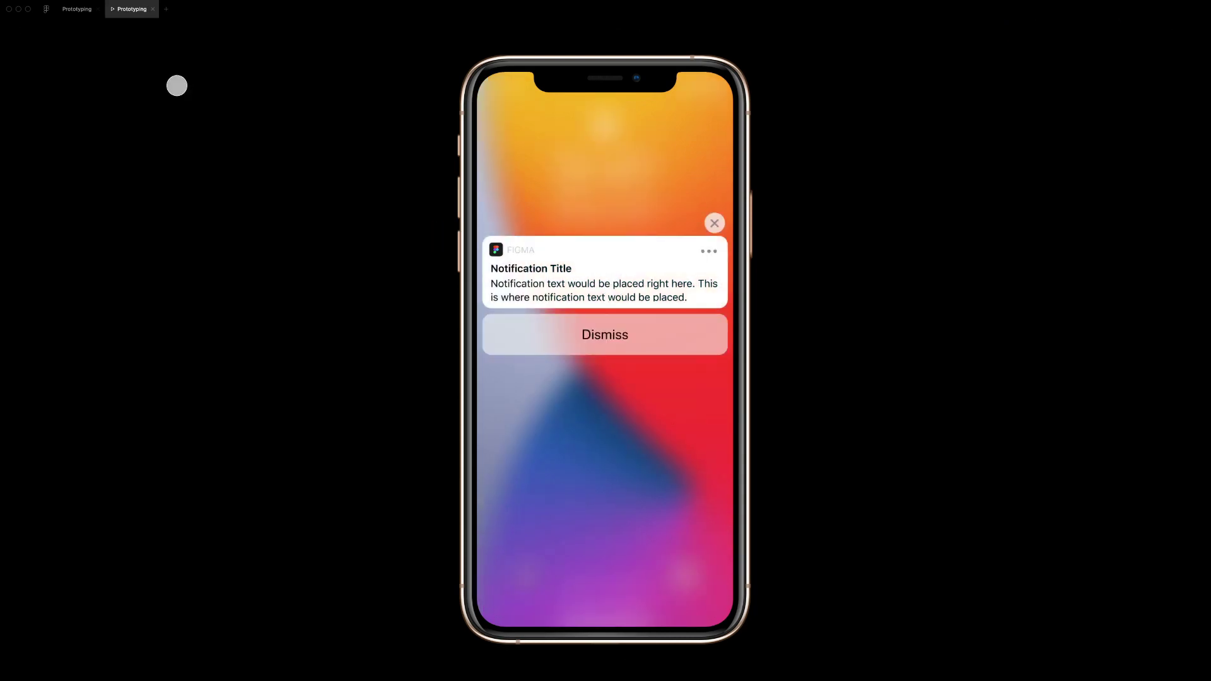
left_click(77, 8)
left_click(701, 331)
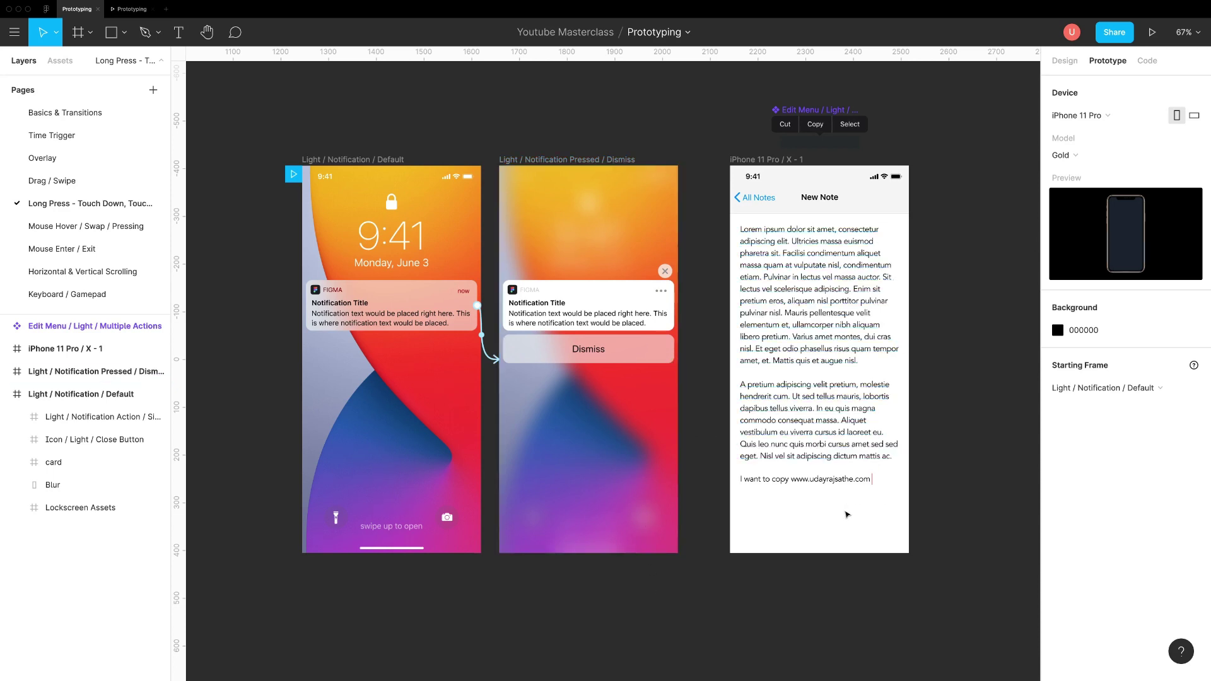
- Connect the website link frame to the edit menu as a Touch Down Open Overlay
left_click(845, 478)
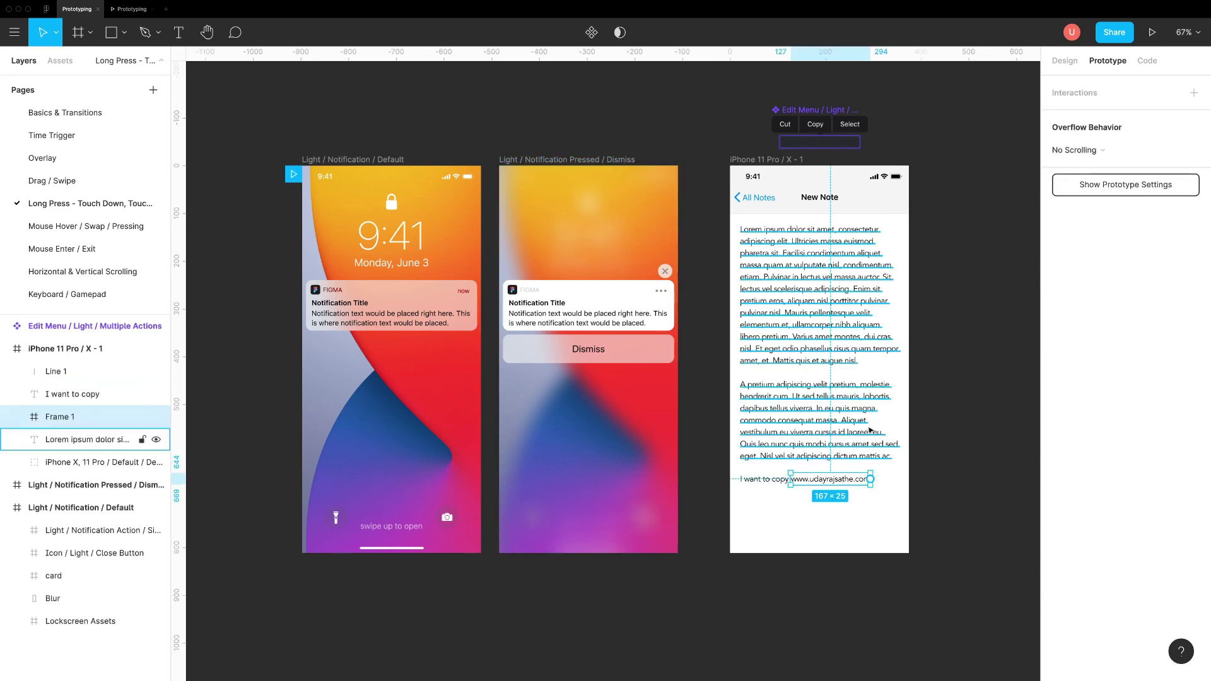
left_click_drag(870, 479, 846, 144)
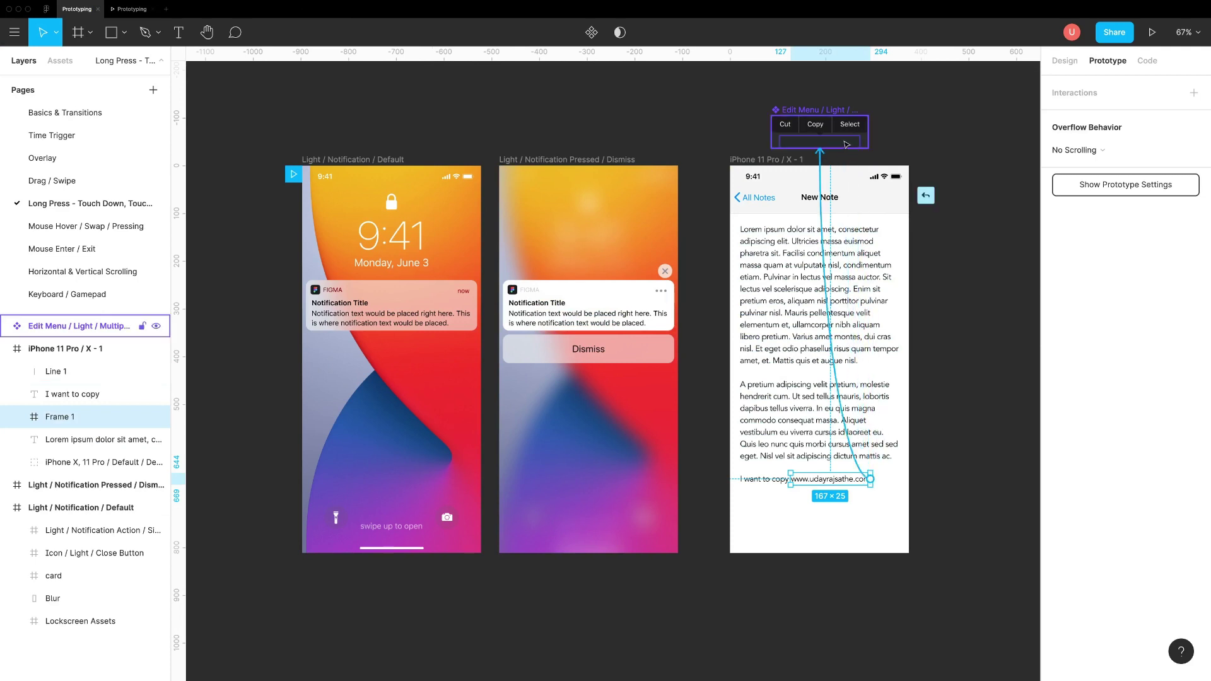
left_click(913, 150)
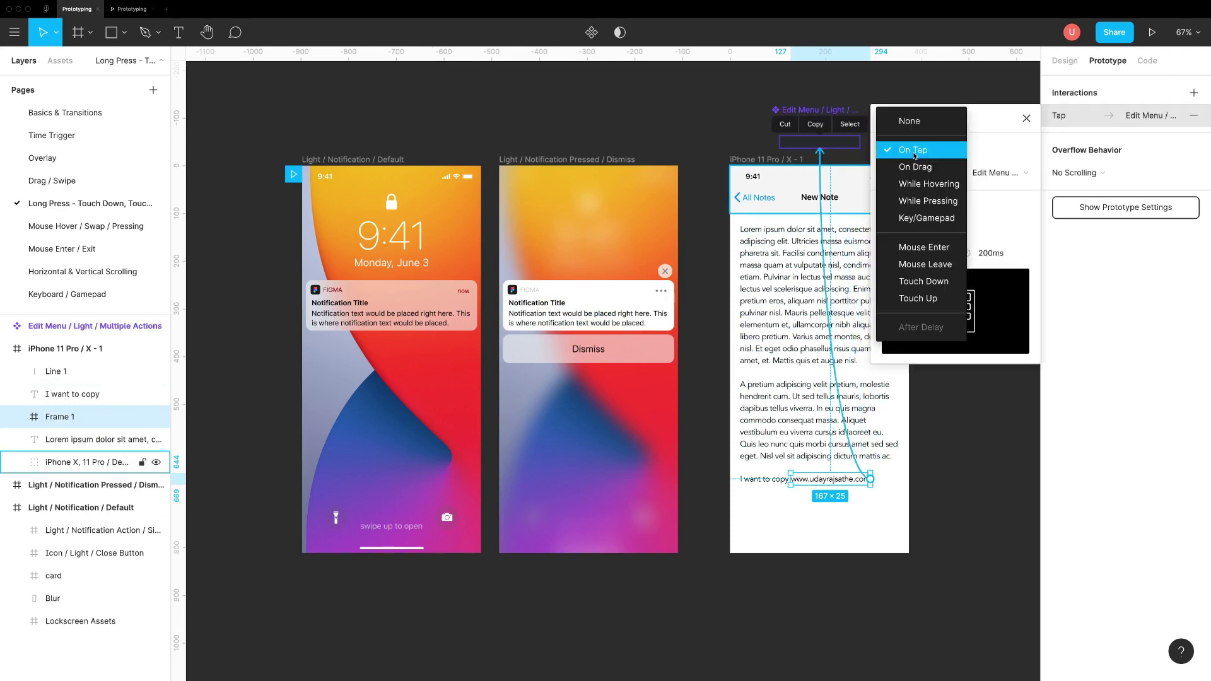
left_click(927, 280)
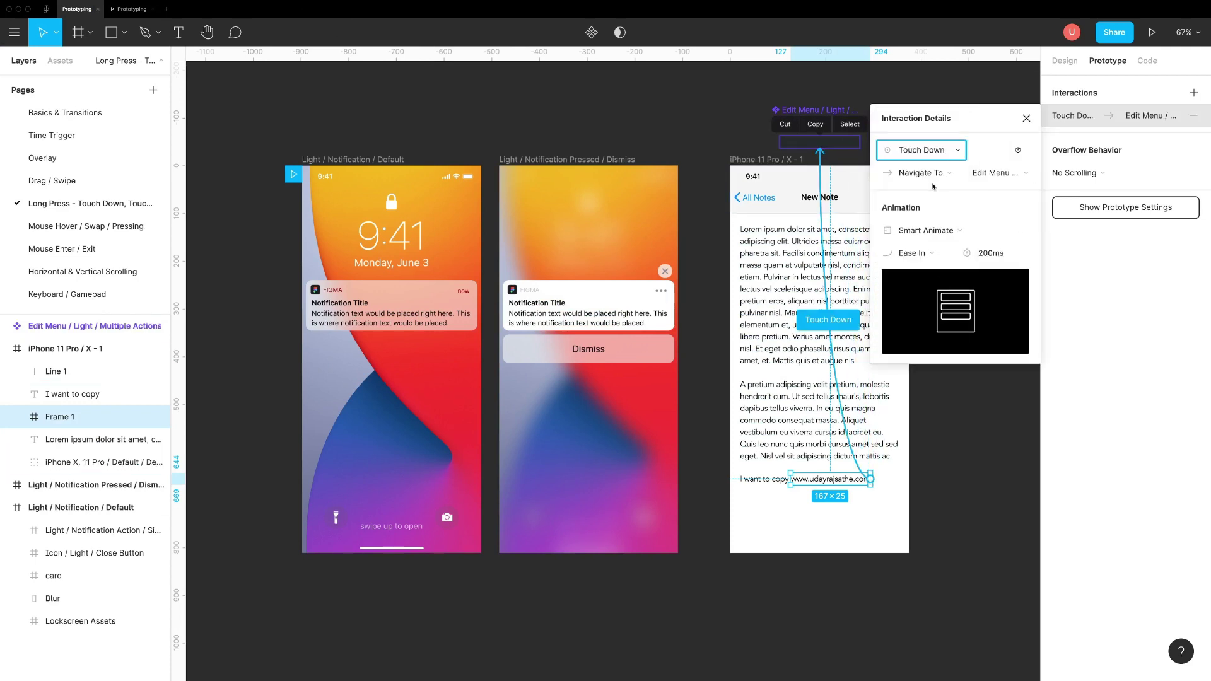
left_click(931, 176)
left_click(931, 190)
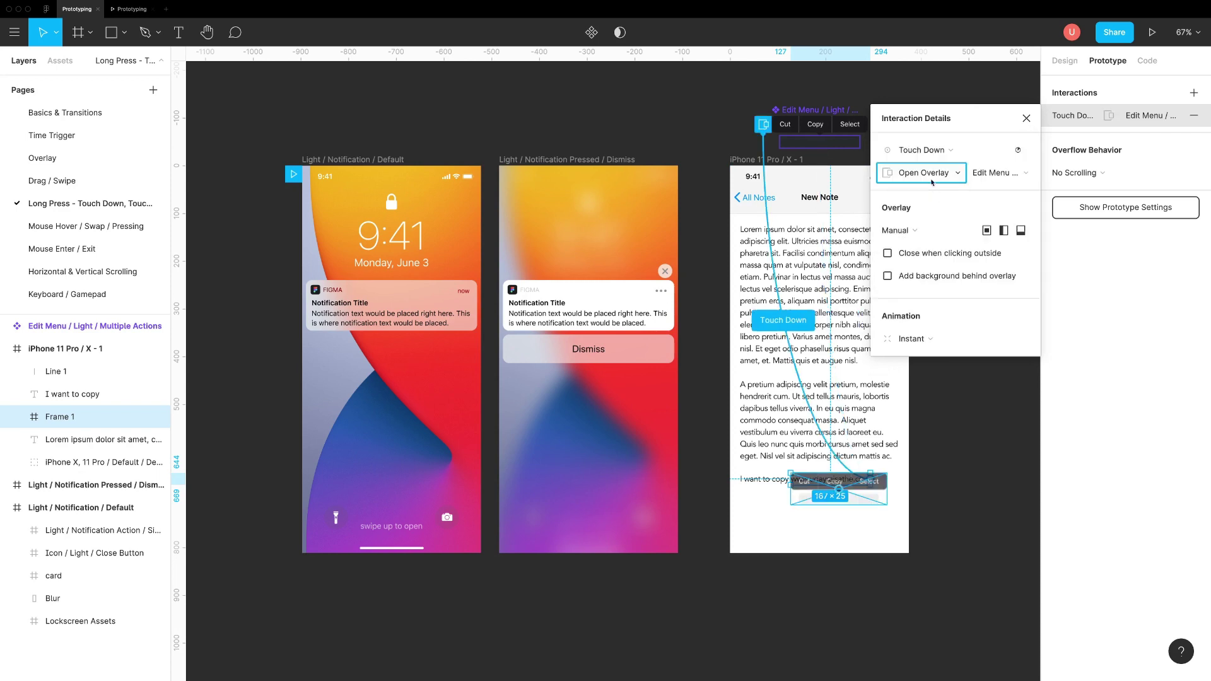
scroll(839, 490, "up", 5)
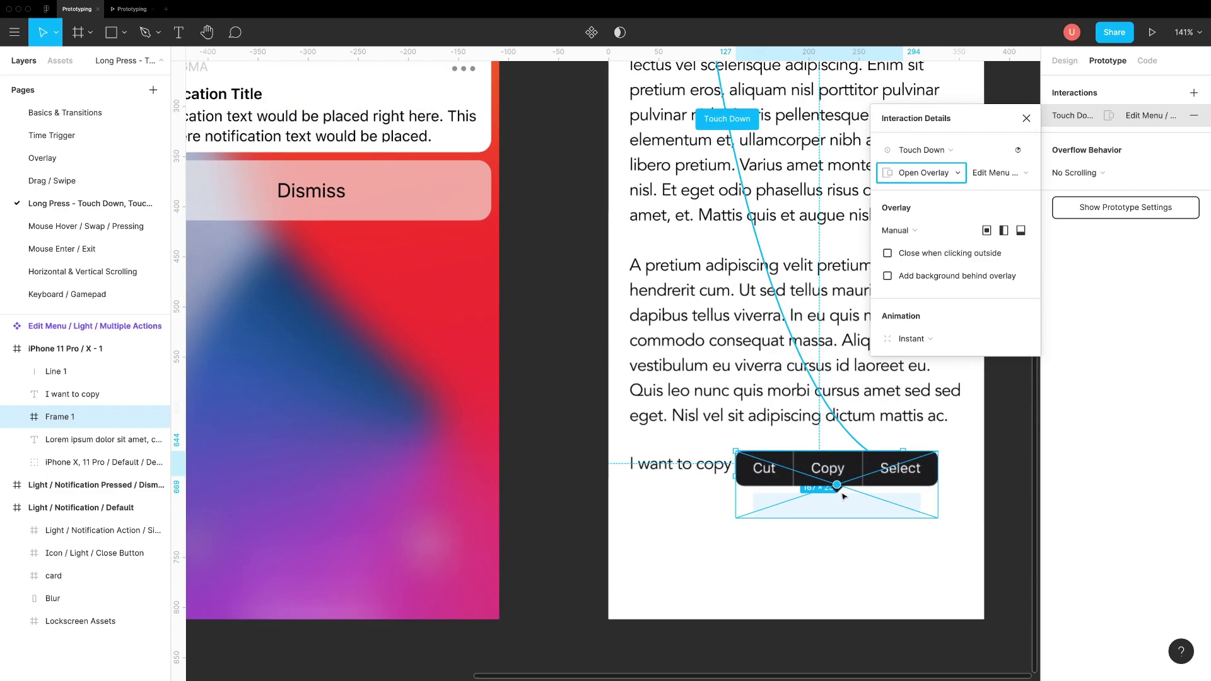
- Move the Cut/Copy/Select menu above the link and add a 2000ms delay
mouse_move(839, 487)
left_mouse_down()
mouse_move(837, 440)
mouse_move(825, 447)
left_mouse_up()
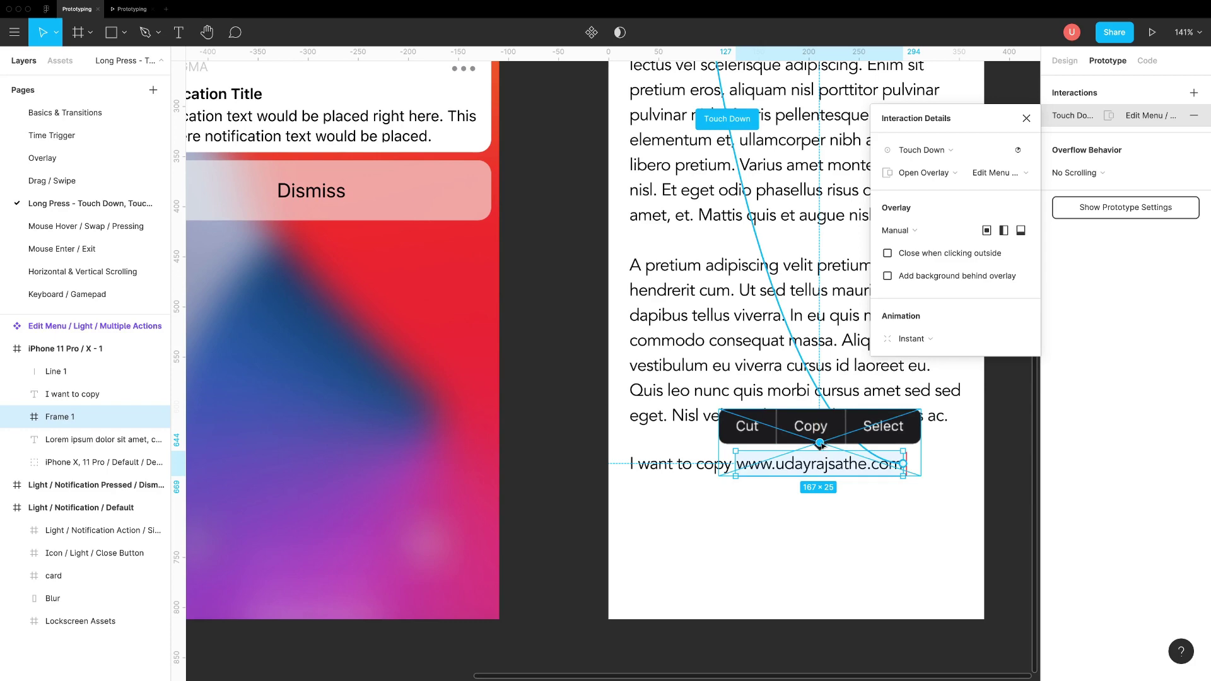
scroll(725, 568, "down", 10)
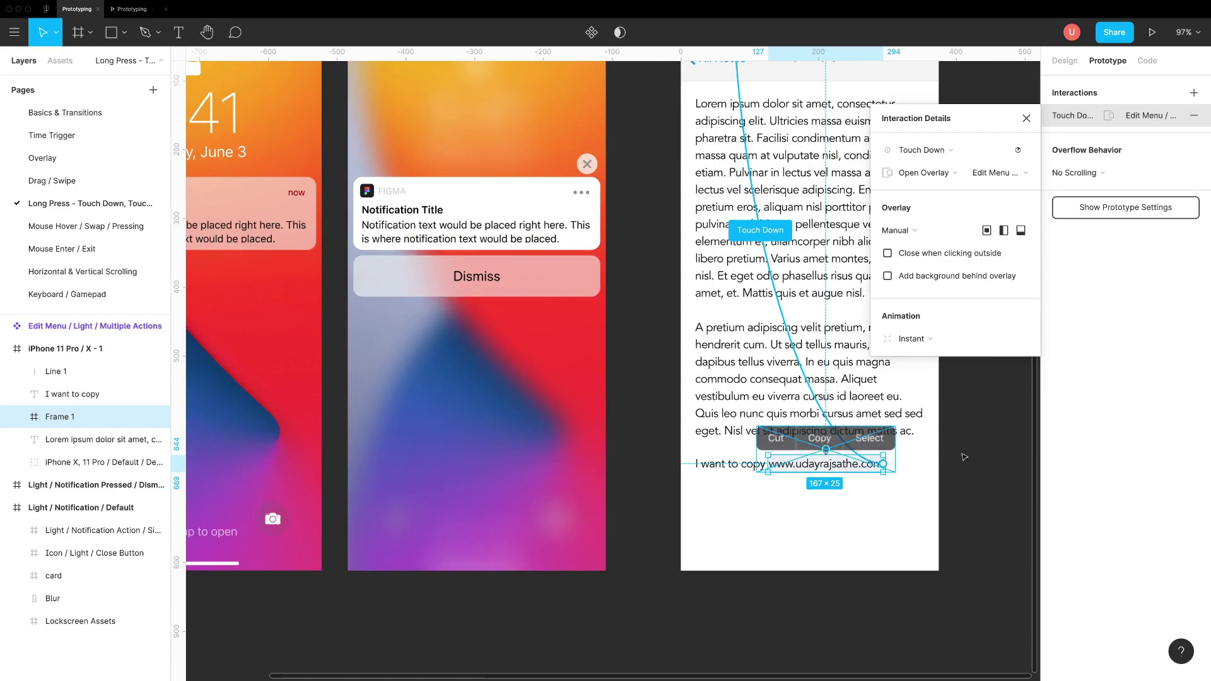
left_click(1018, 149)
left_click(972, 176)
type("2000")
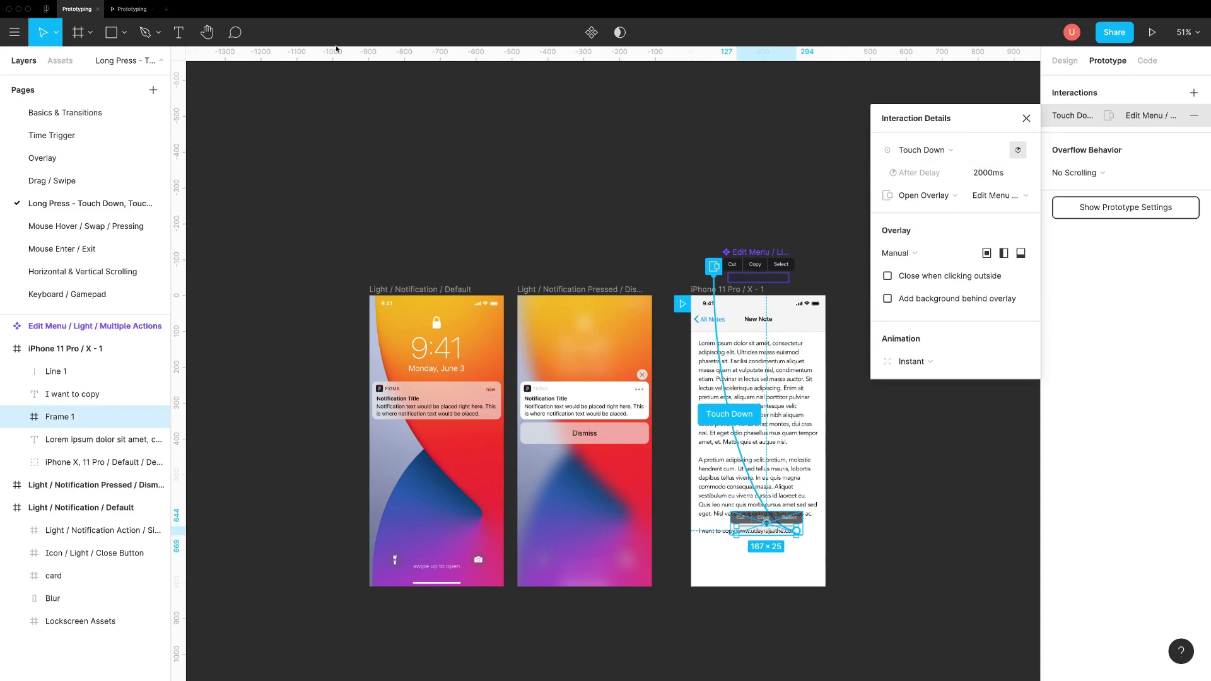
key("super+alt+Return")
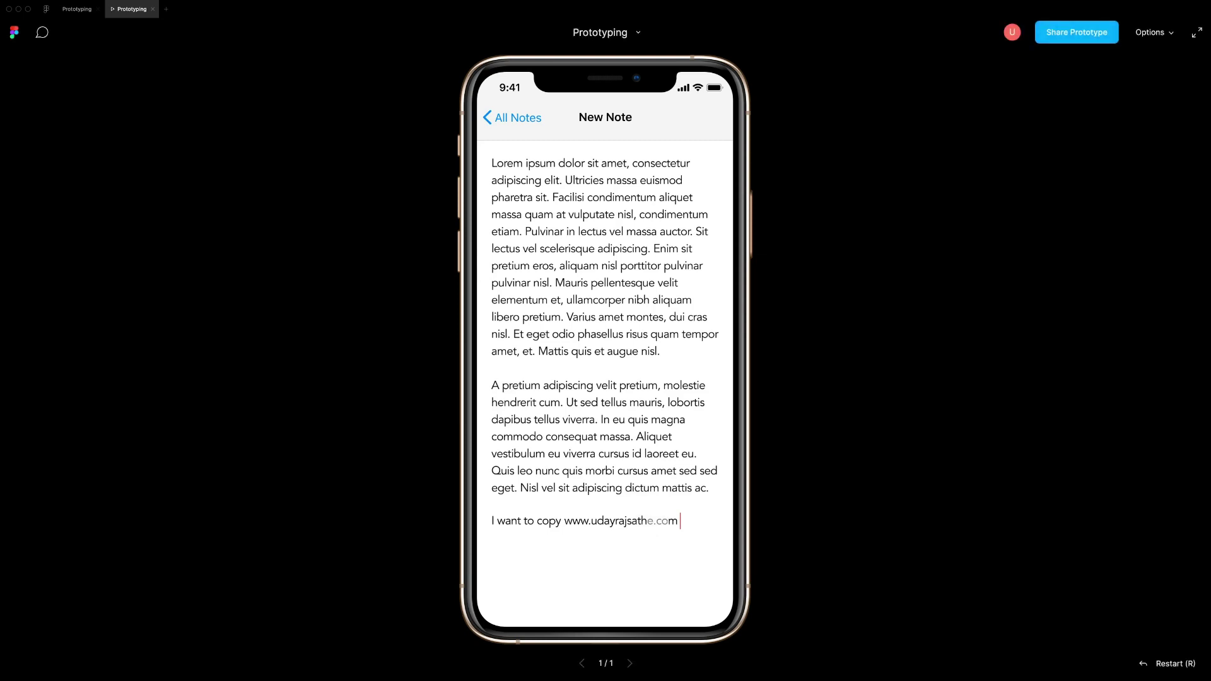
left_click(660, 521)
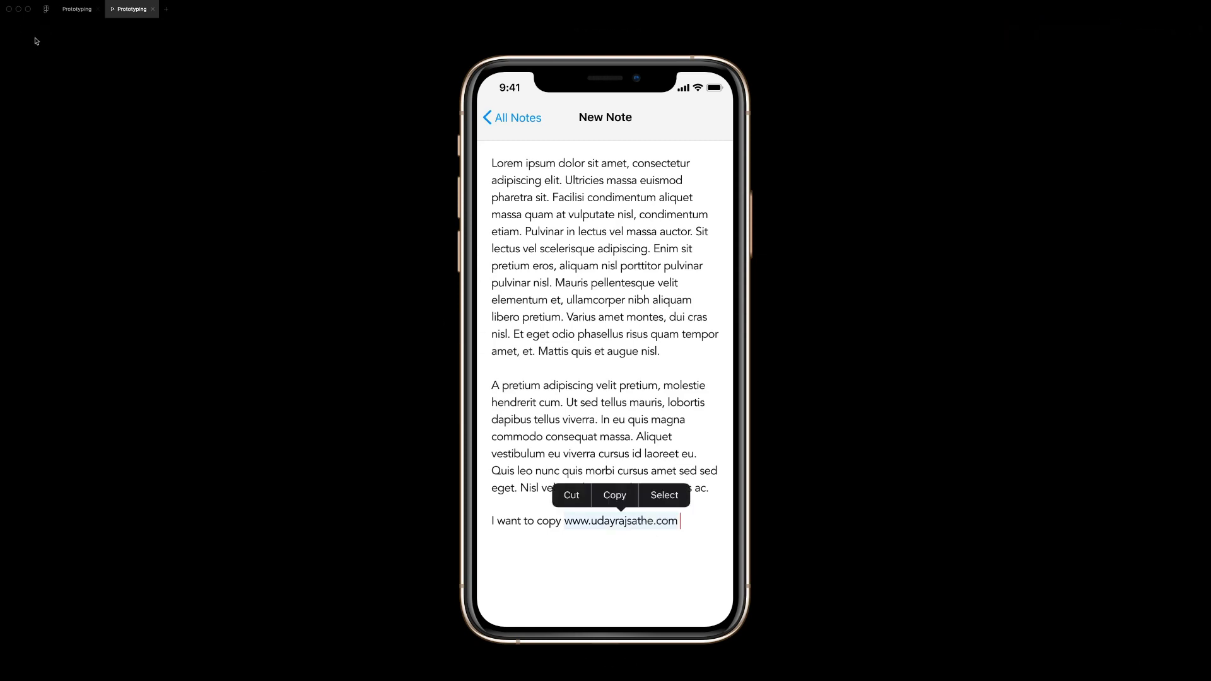
left_click(69, 11)
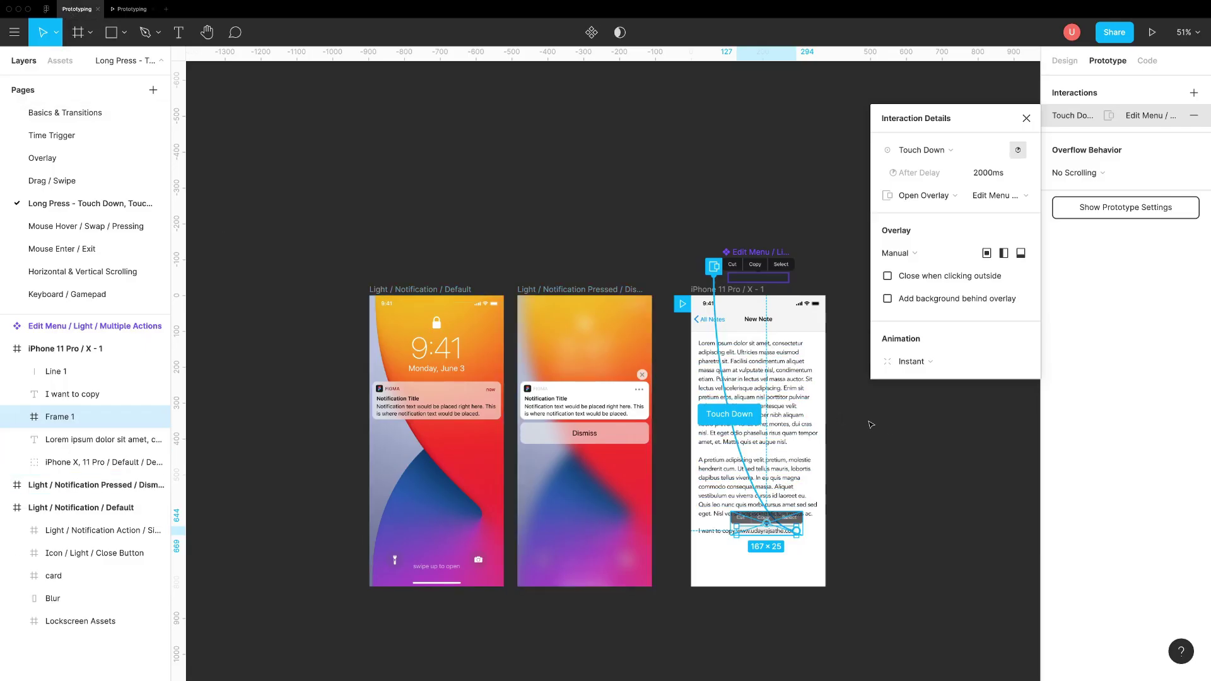
- Link the first carousel image to the second phone screen On Drag with 300ms animation
left_click(870, 424)
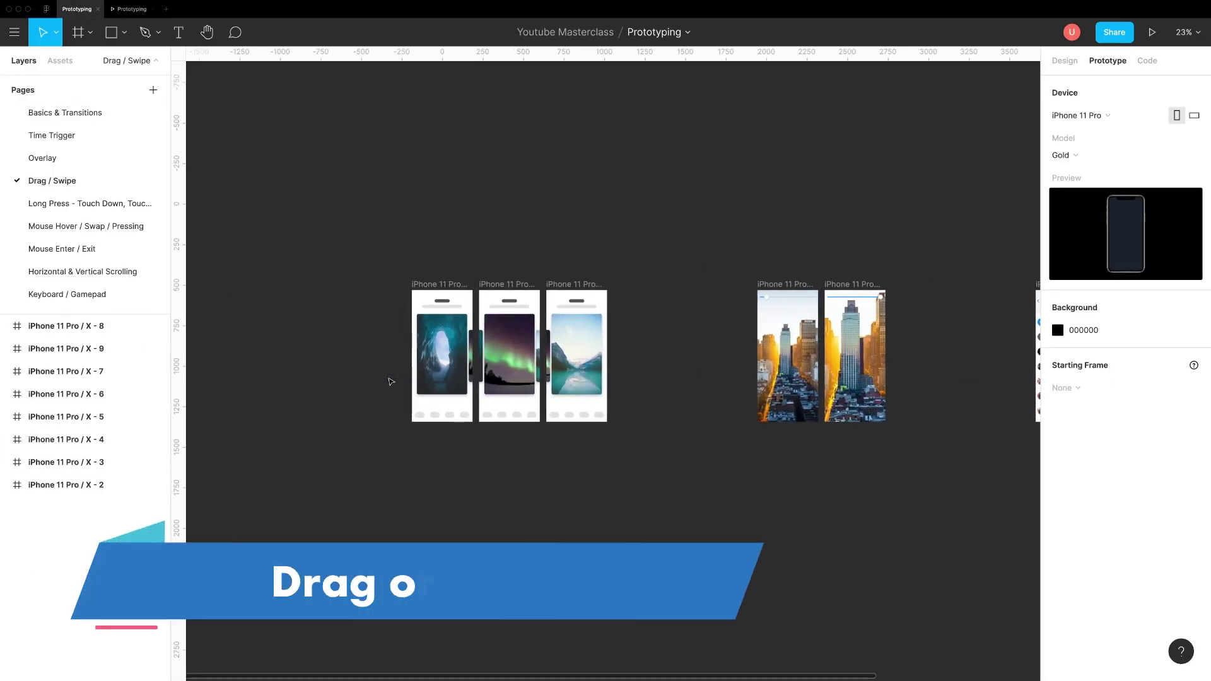
scroll(426, 369, "up", 2)
scroll(492, 360, "up", 5)
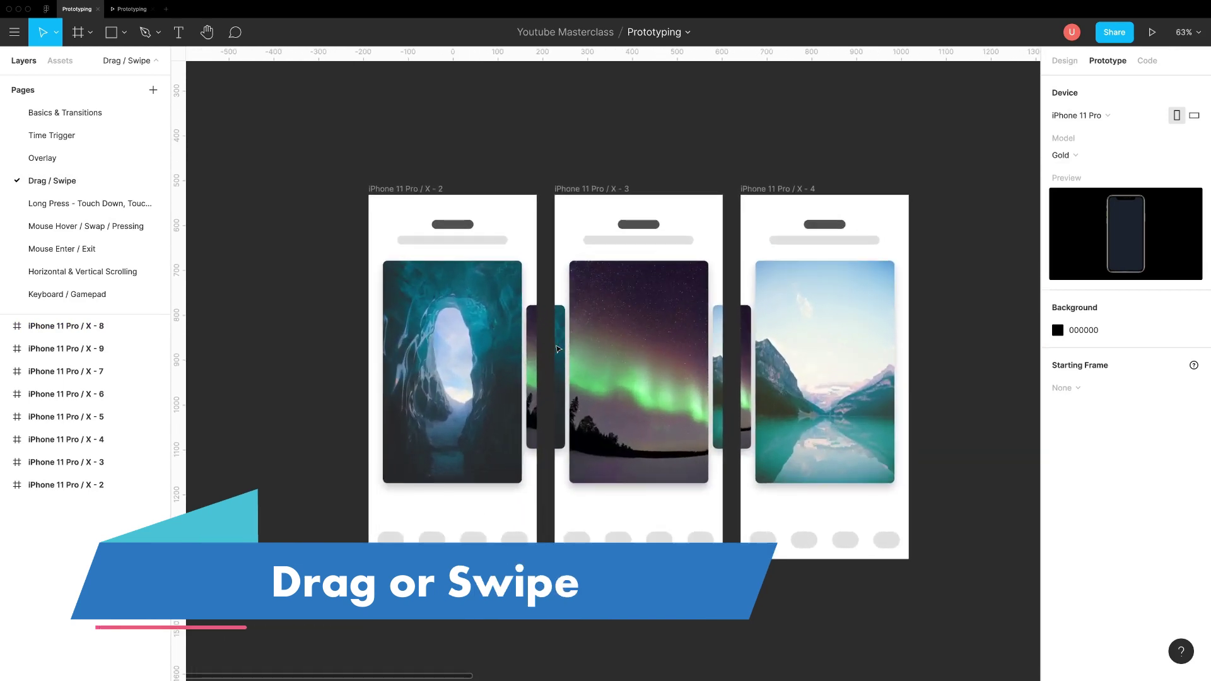
scroll(606, 350, "up", 2)
scroll(637, 352, "up", 2)
left_click(418, 336)
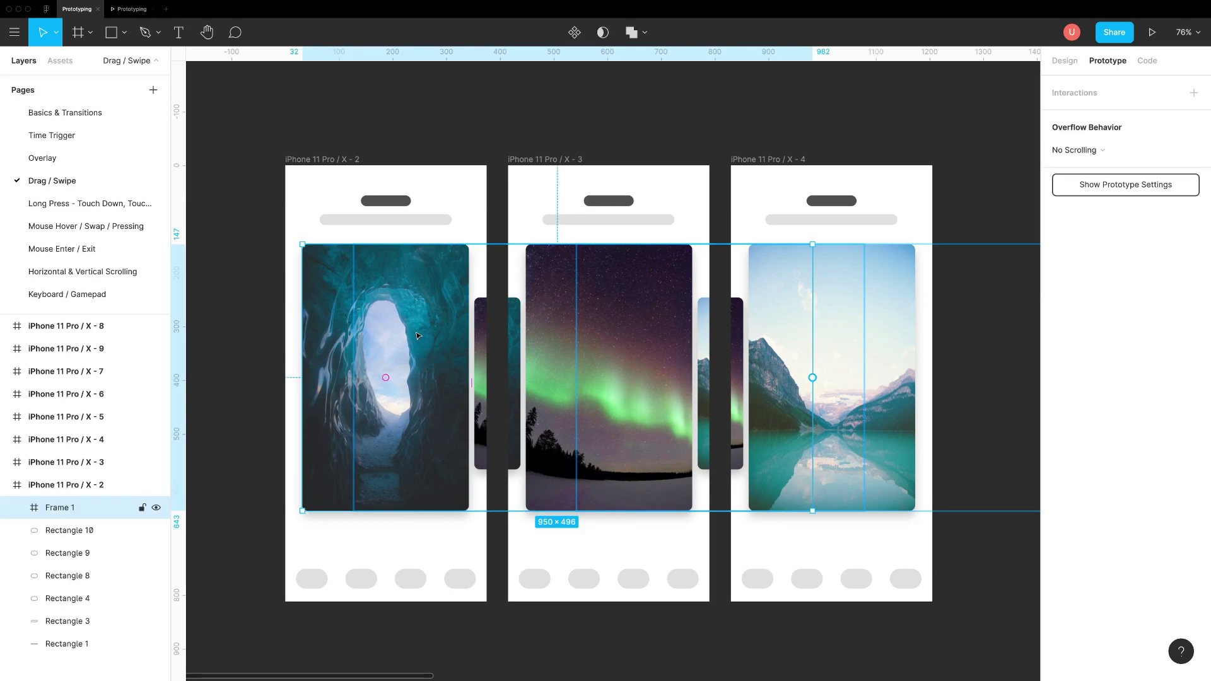
double_click(429, 332)
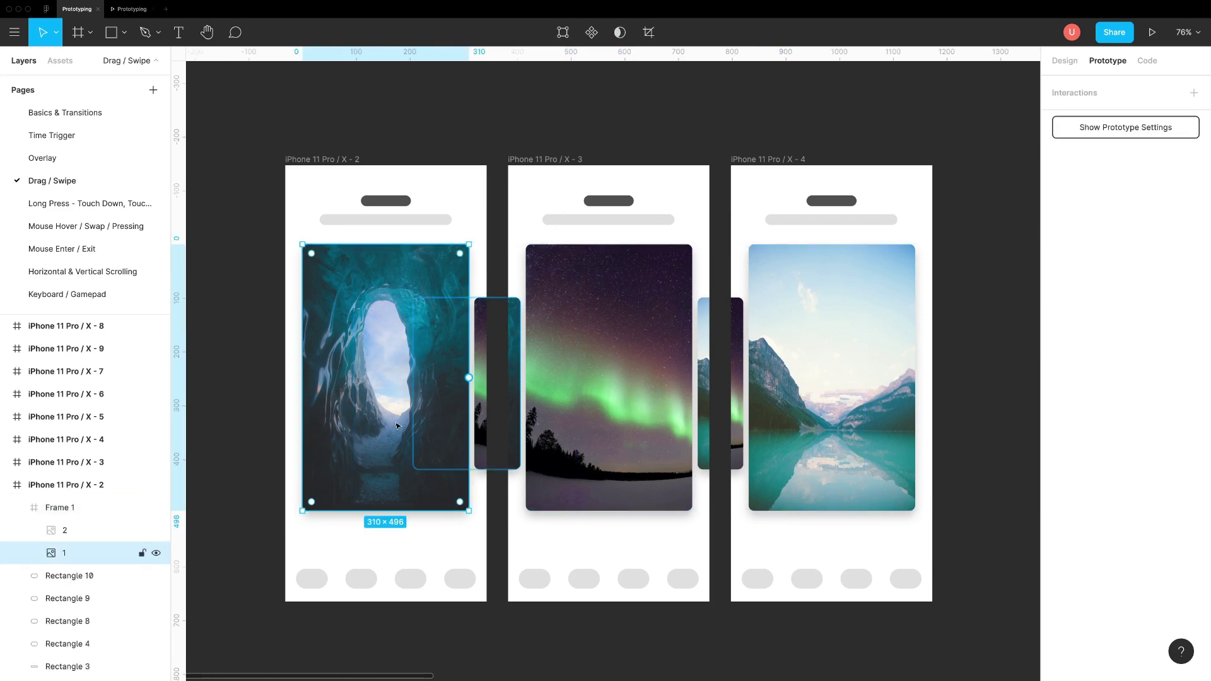
scroll(397, 426, "down", 2)
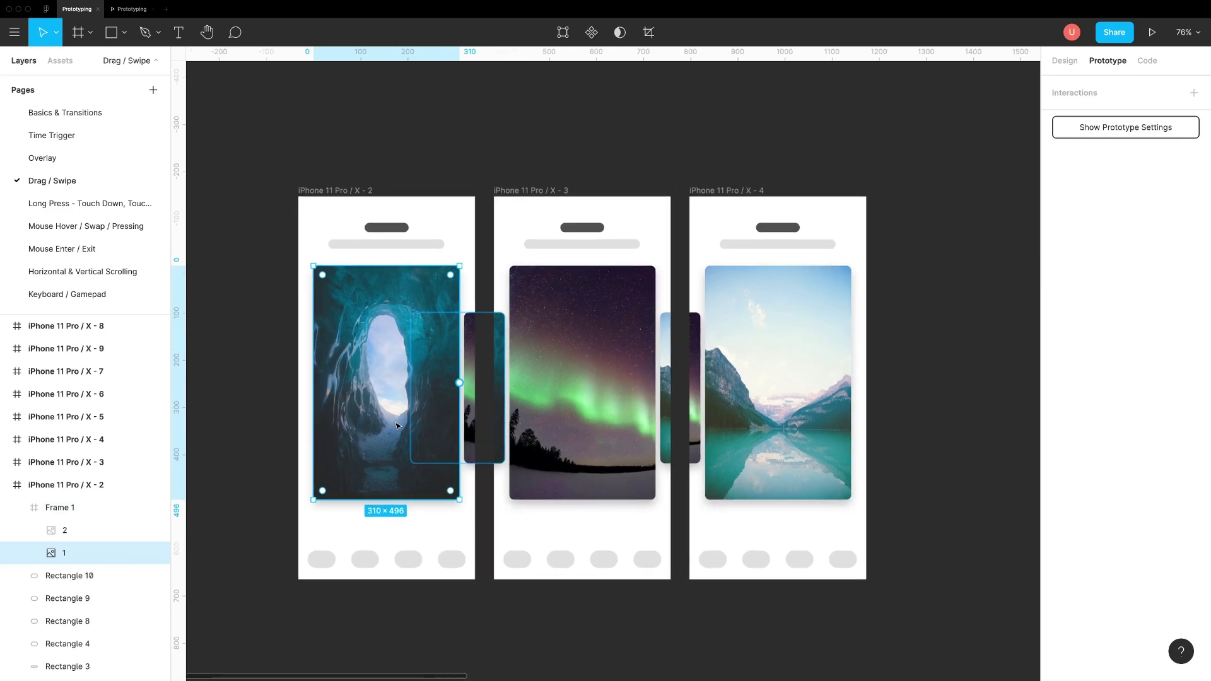
left_click(465, 383)
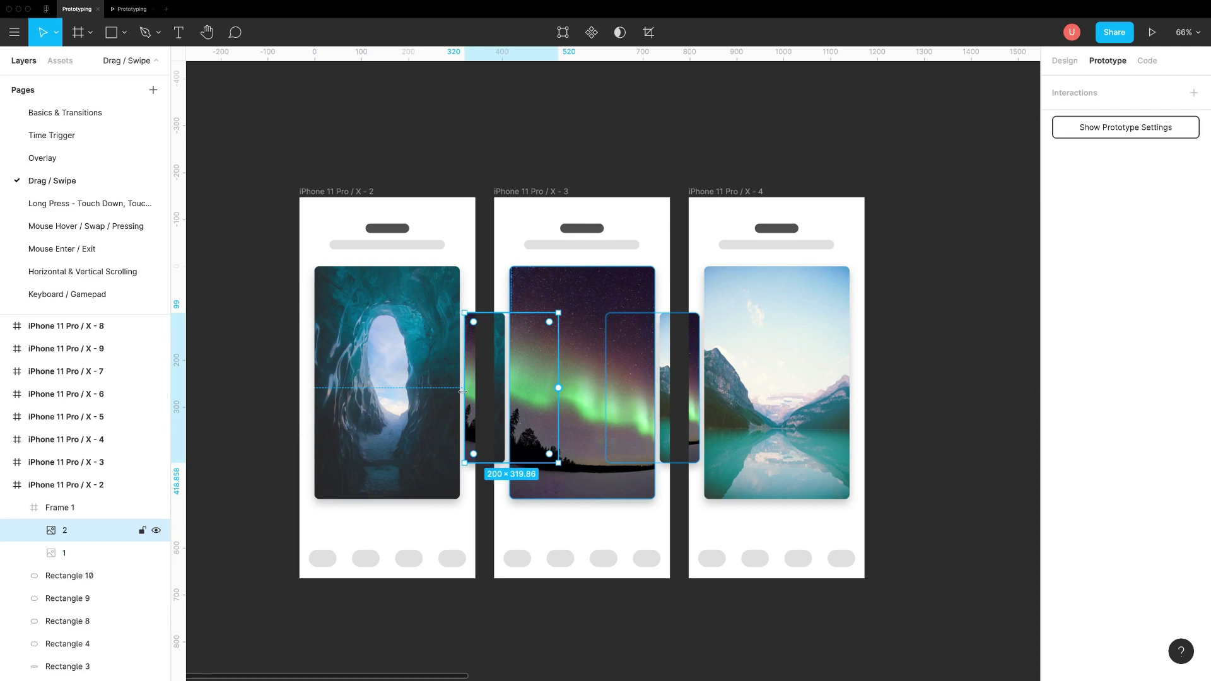
left_click(383, 382)
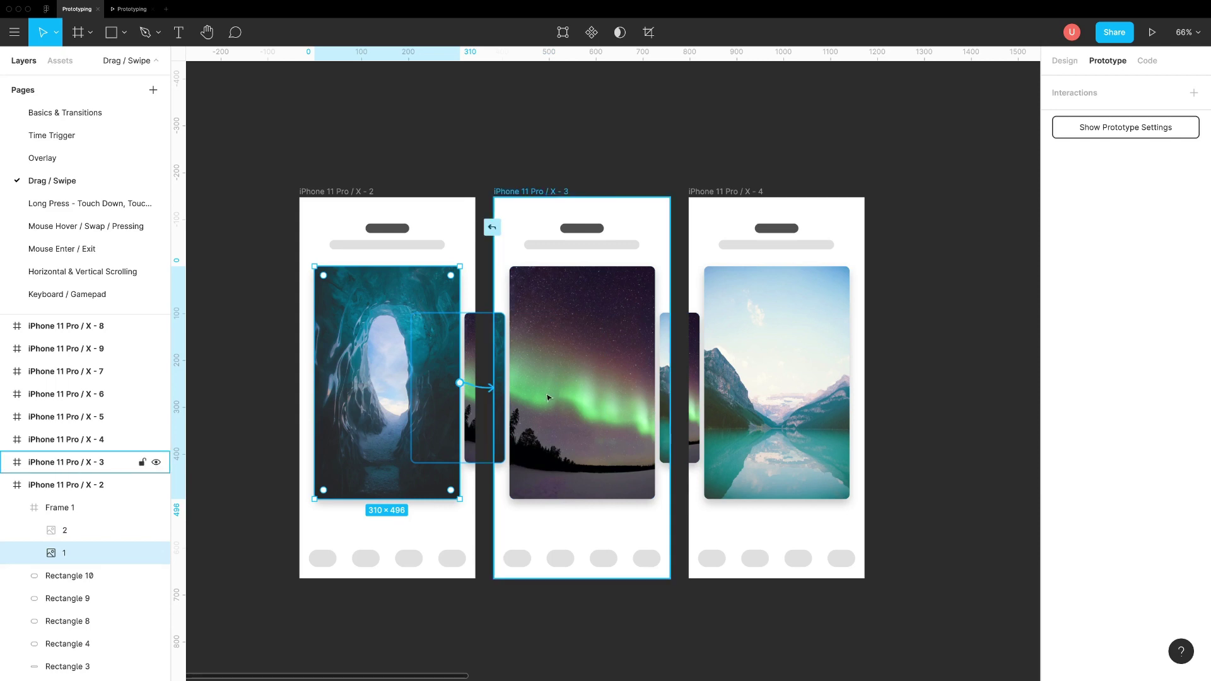
left_click_drag(459, 382, 551, 399)
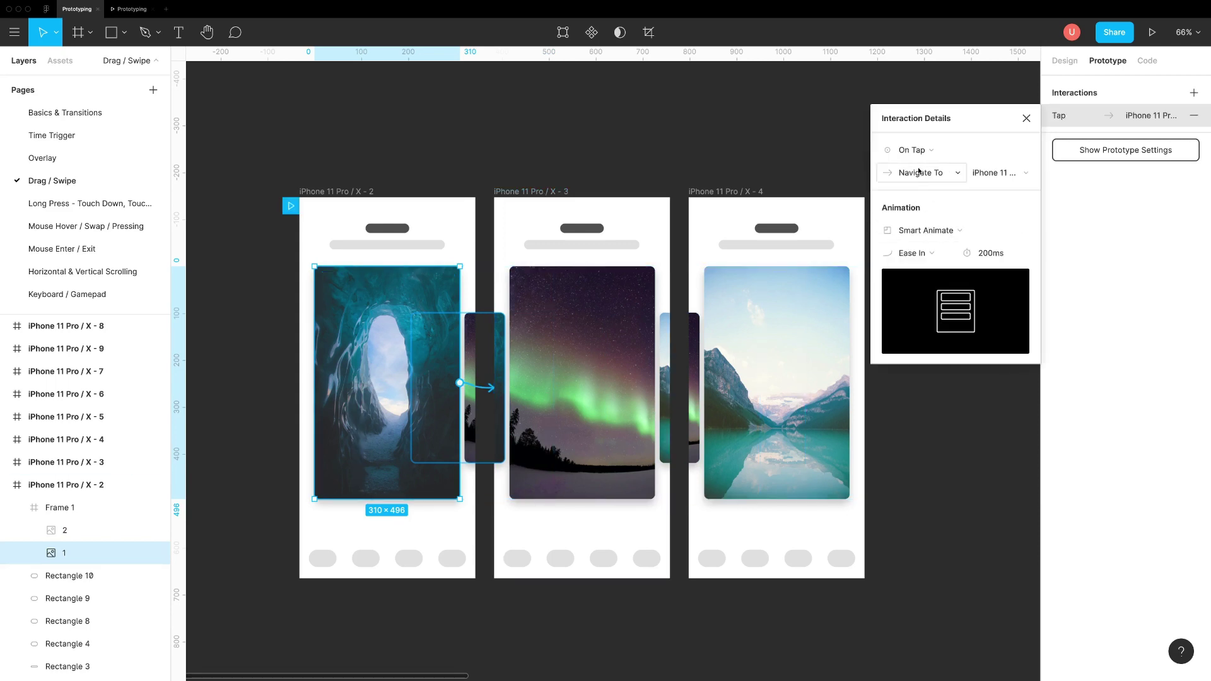
left_click(911, 149)
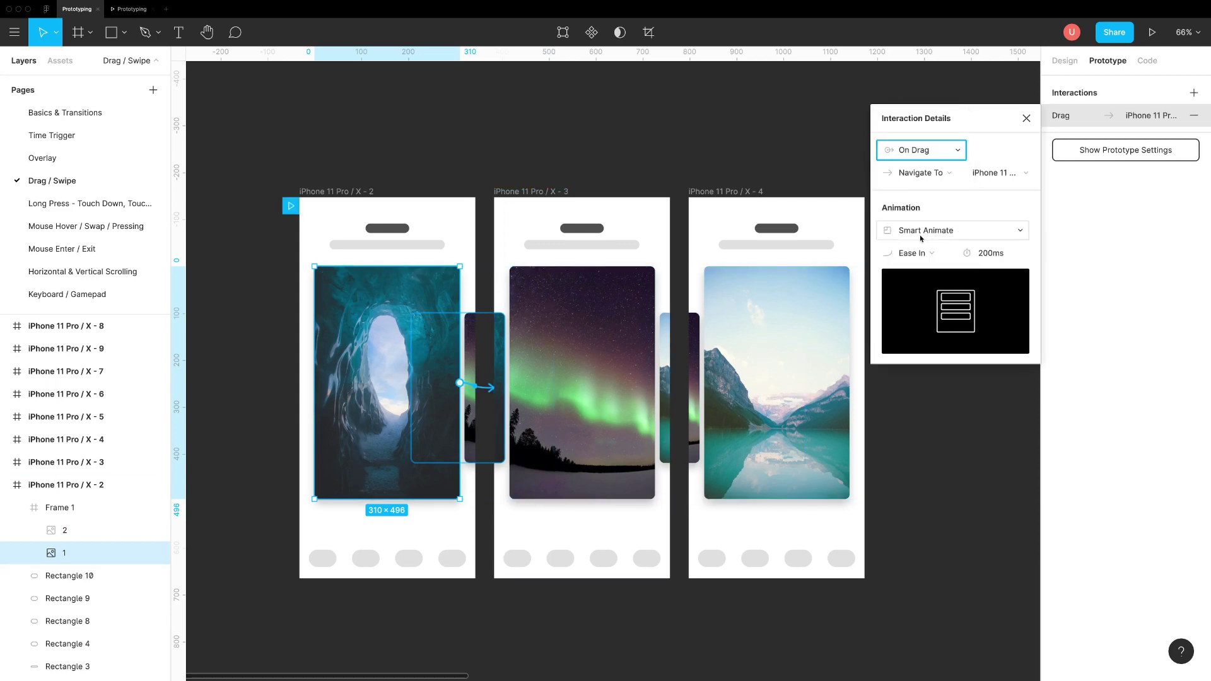
left_click(976, 254)
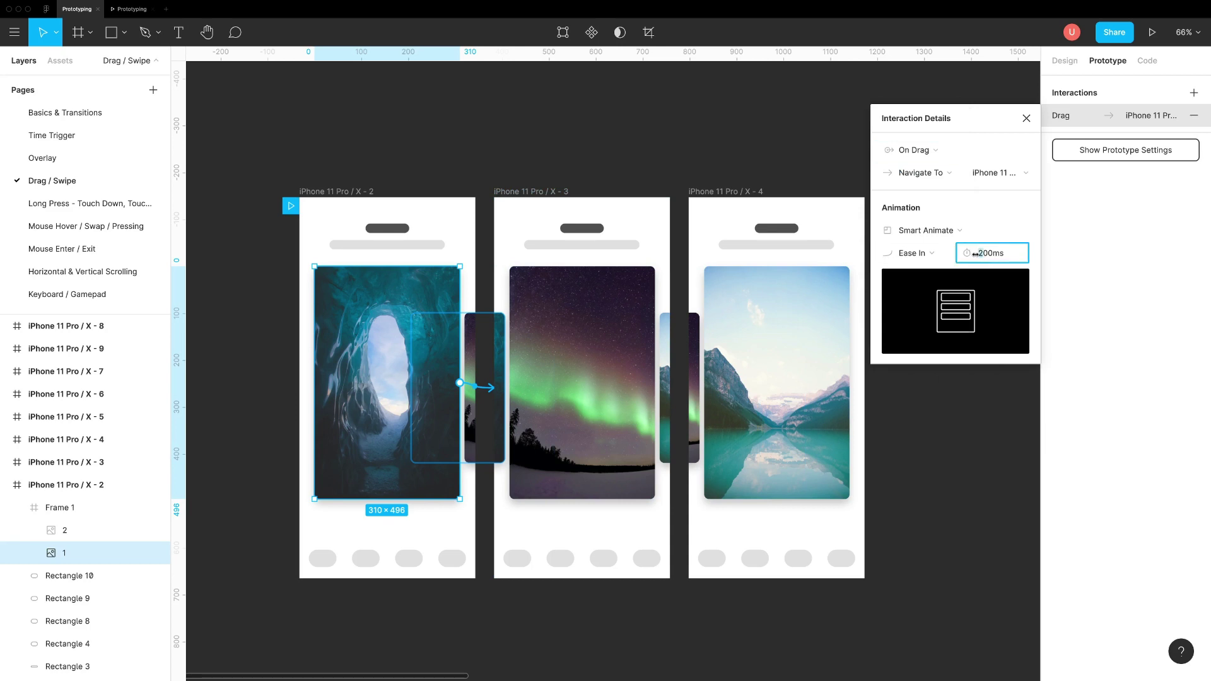
type("300")
key("Return")
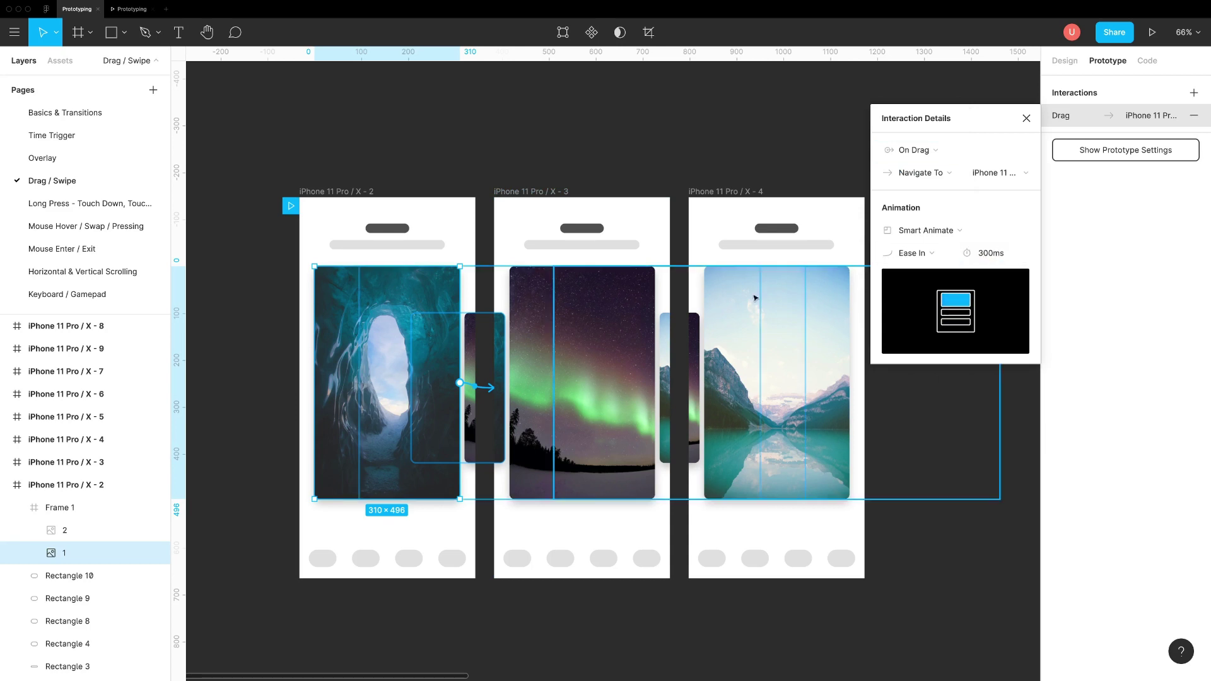
- Link the aurora image back to the first screen On Drag
left_click(614, 320)
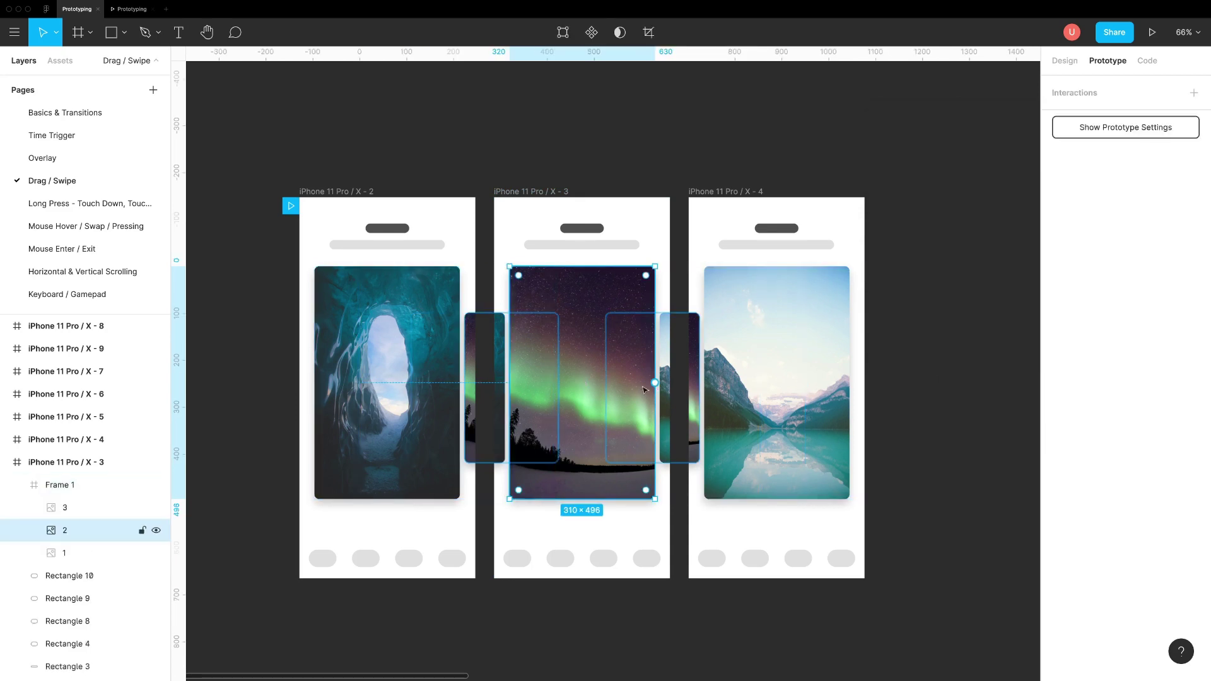
scroll(647, 386, "right", 1)
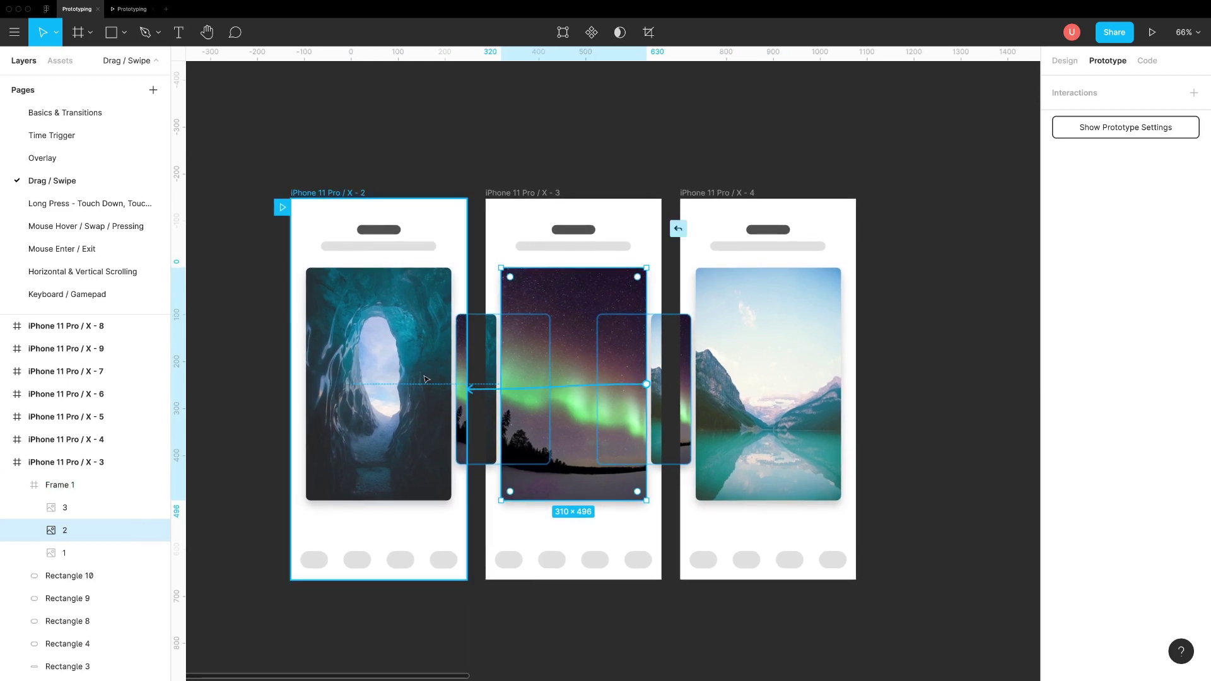
left_click_drag(646, 384, 419, 380)
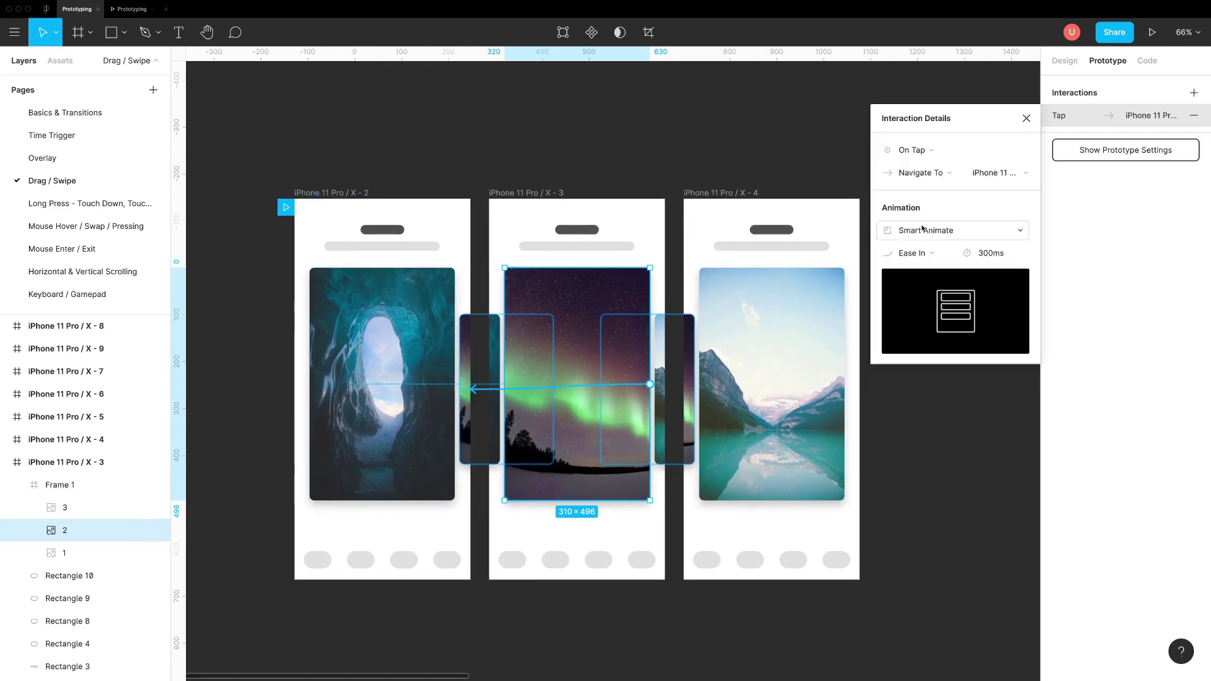
left_click(912, 149)
left_click(920, 167)
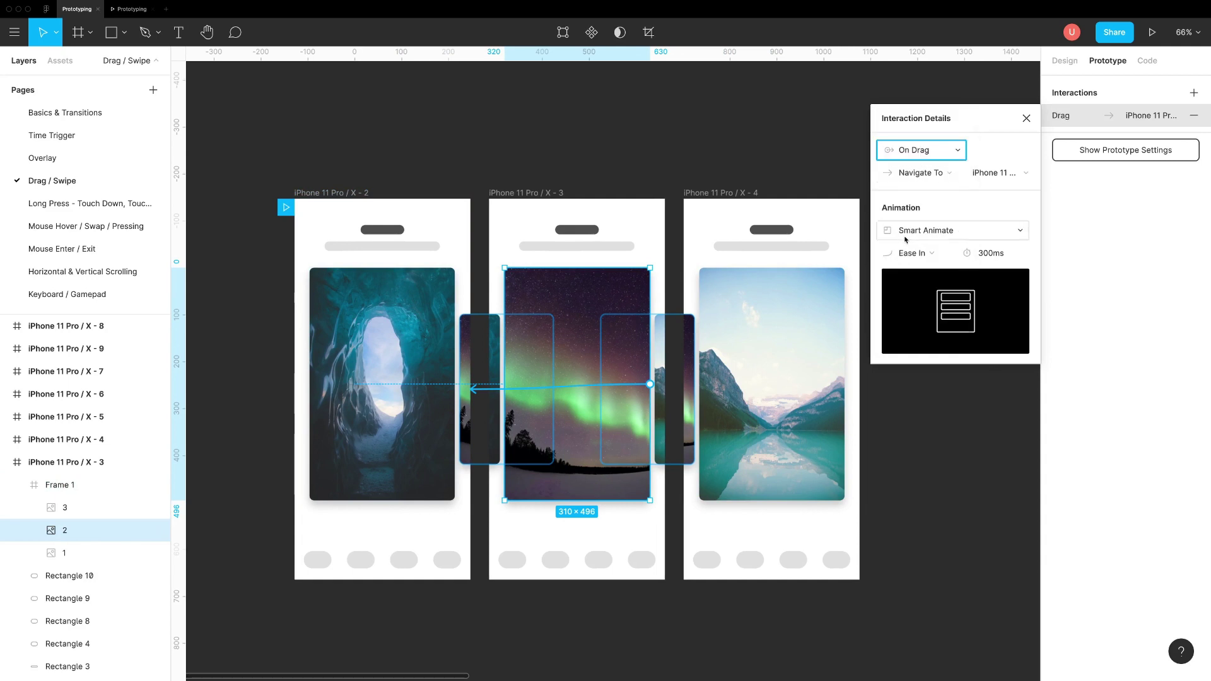
left_click(627, 336)
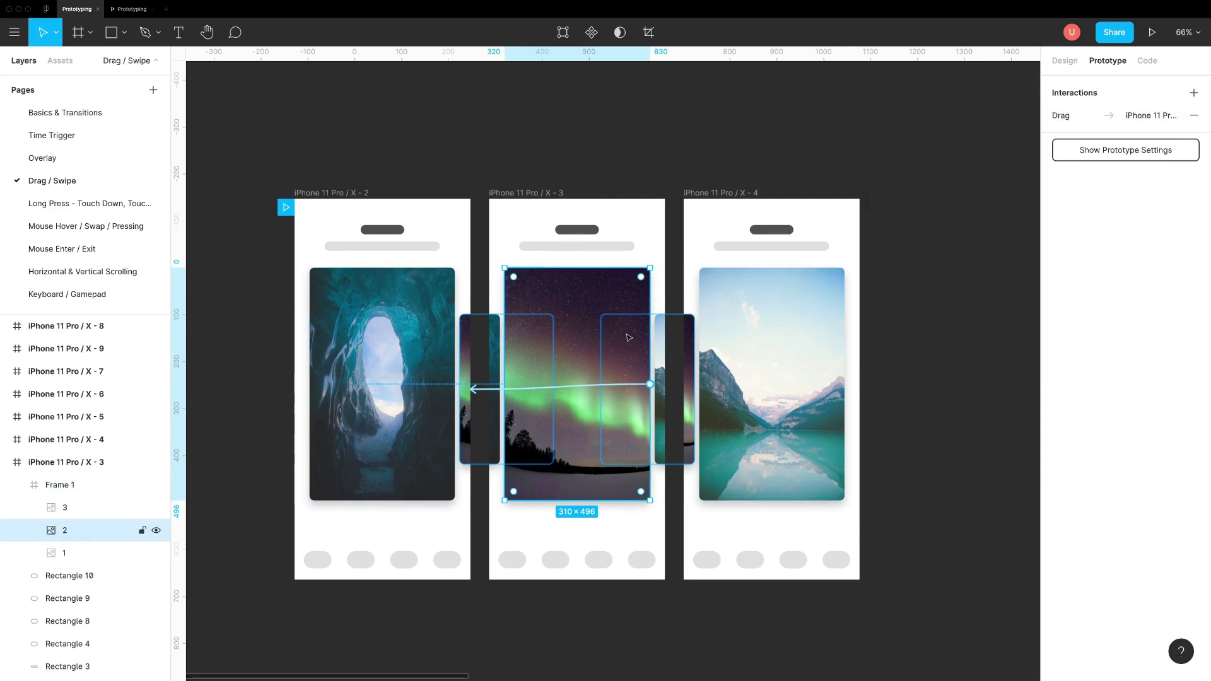
- Link the aurora image to the third screen and the lake image back, both On Drag
left_click_drag(649, 384, 771, 379)
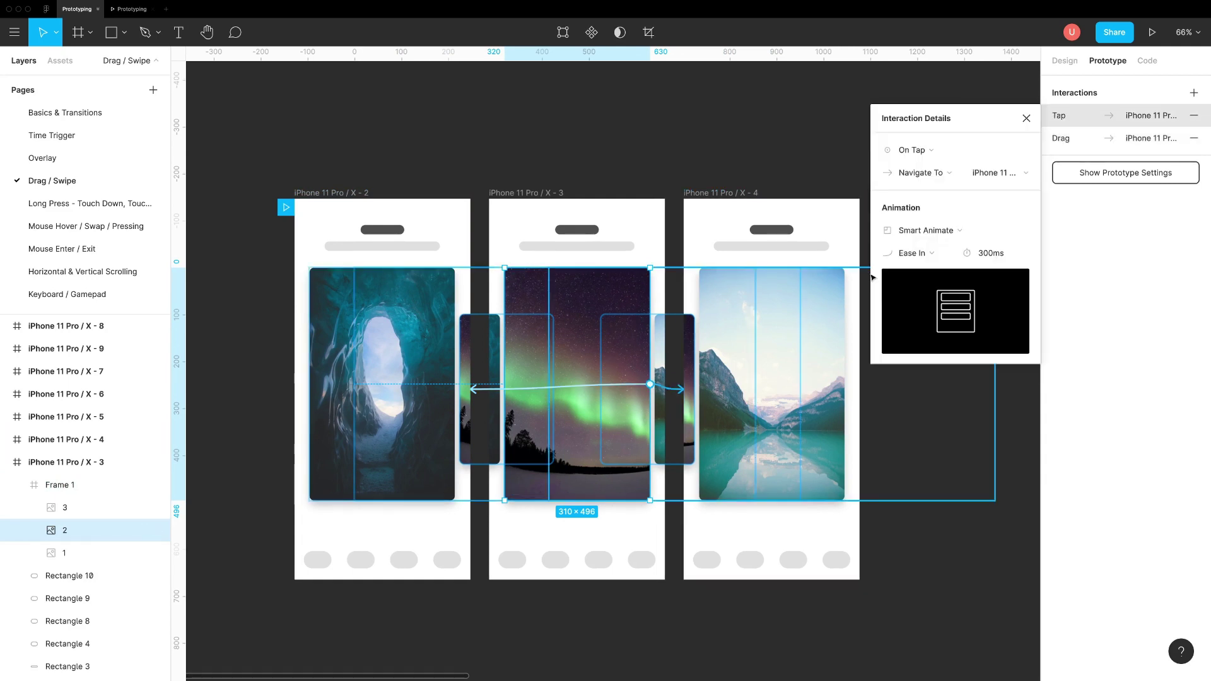
left_click(913, 150)
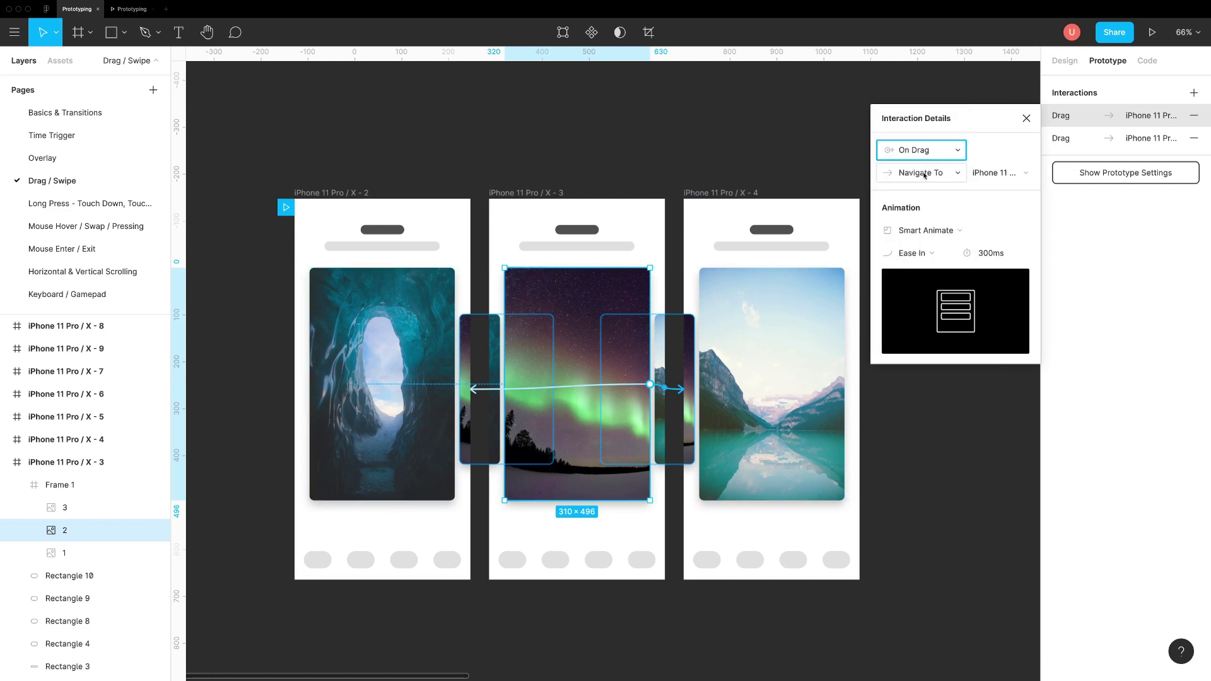
left_click(768, 343)
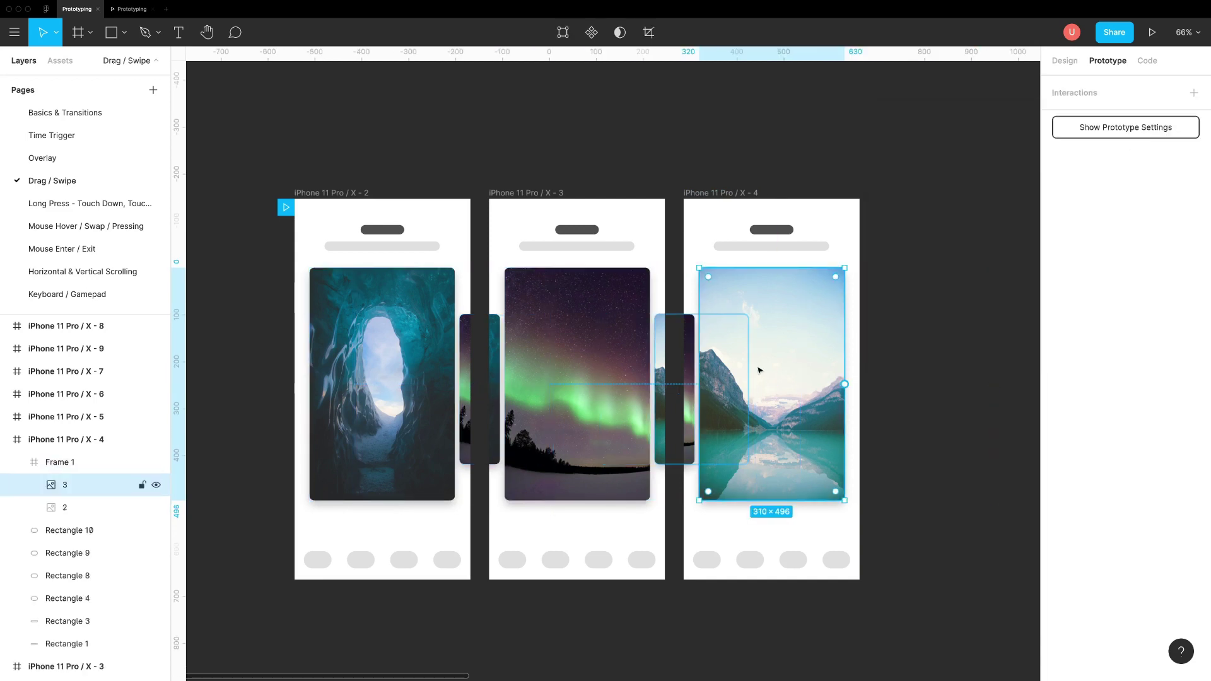
left_click_drag(845, 386, 620, 374)
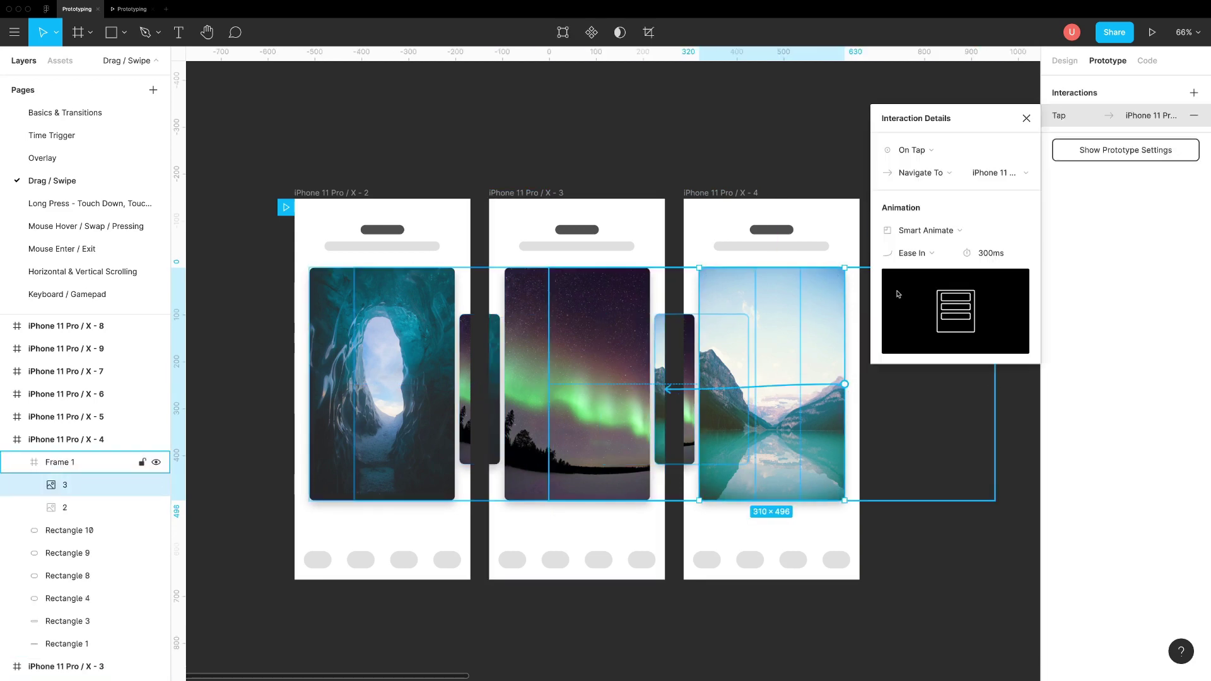
left_click(917, 151)
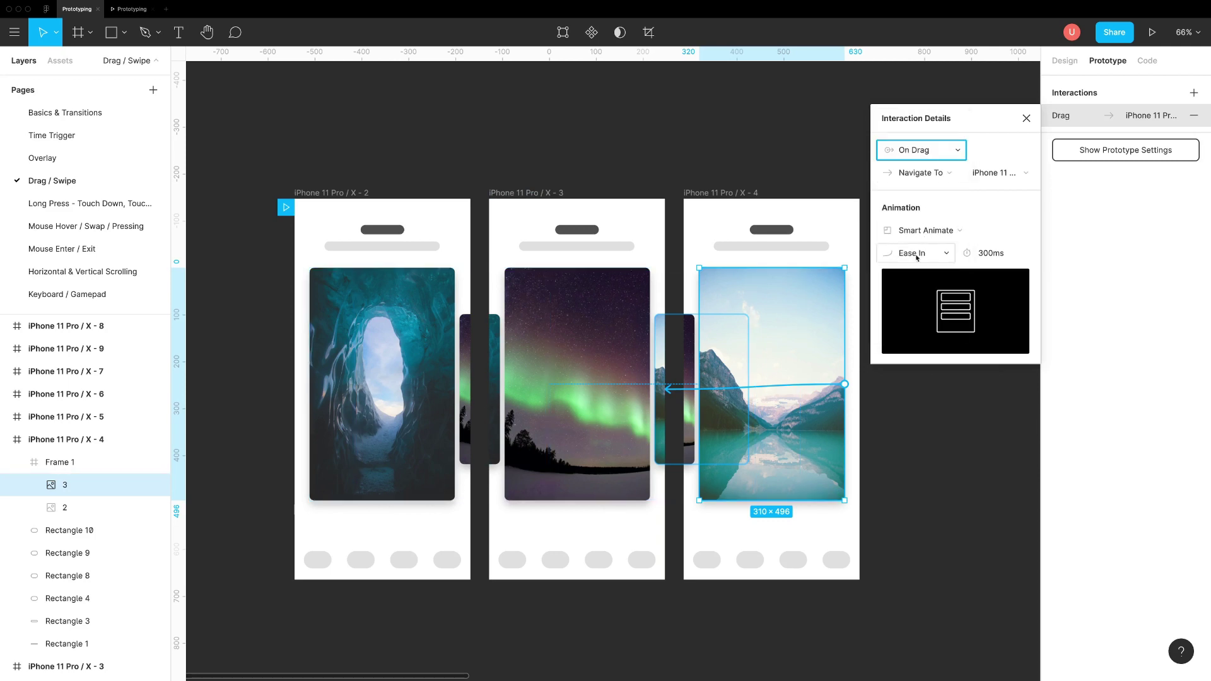
left_click(999, 86)
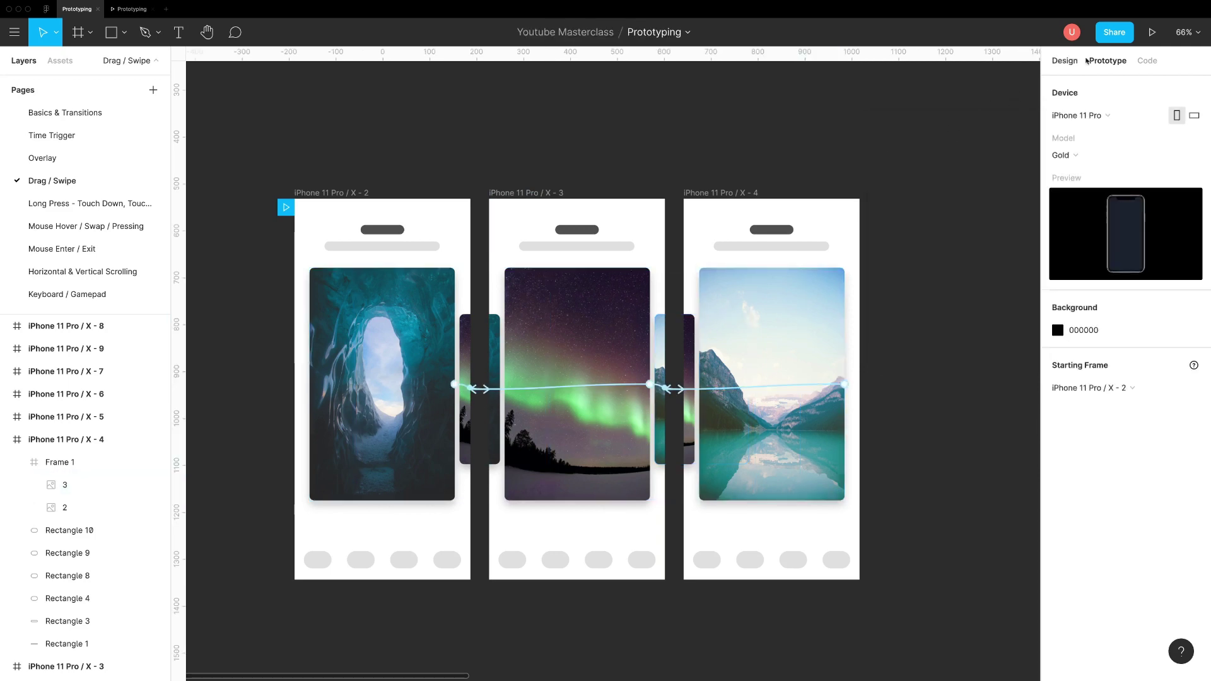
left_click(1153, 32)
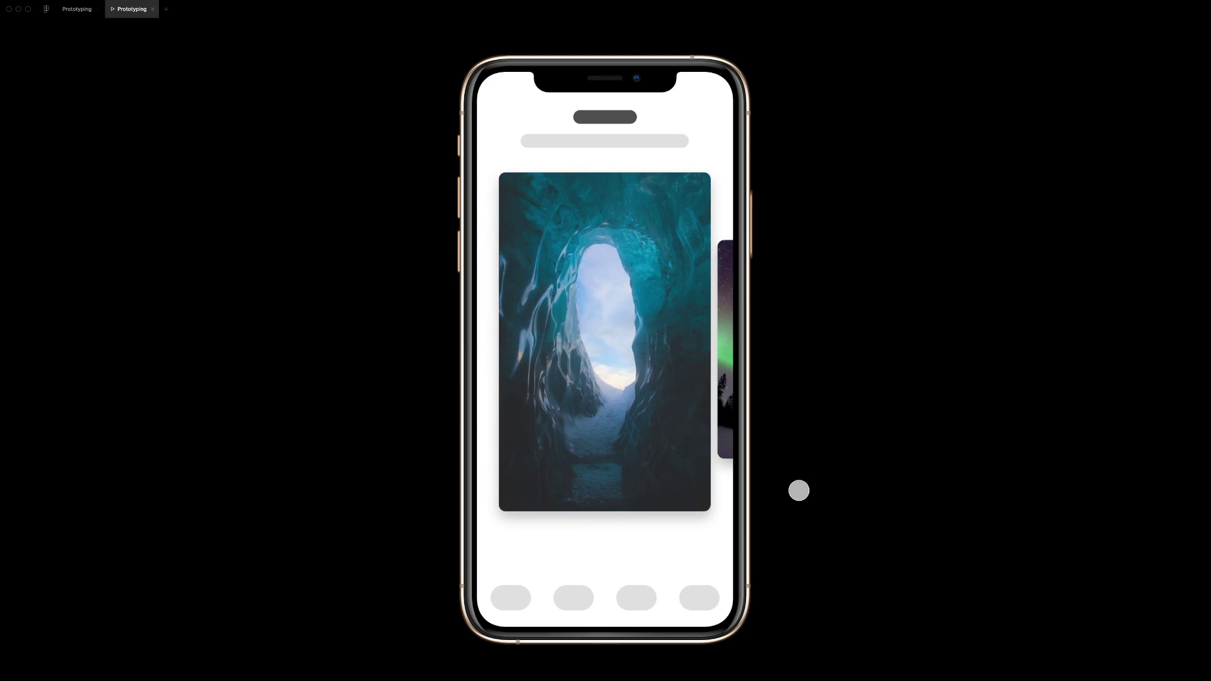
mouse_move(657, 340)
left_mouse_down()
mouse_move(516, 339)
mouse_move(716, 335)
mouse_move(489, 325)
mouse_move(717, 333)
left_mouse_up()
mouse_move(663, 369)
left_mouse_down()
mouse_move(512, 369)
mouse_move(725, 334)
left_mouse_up()
left_click(76, 9)
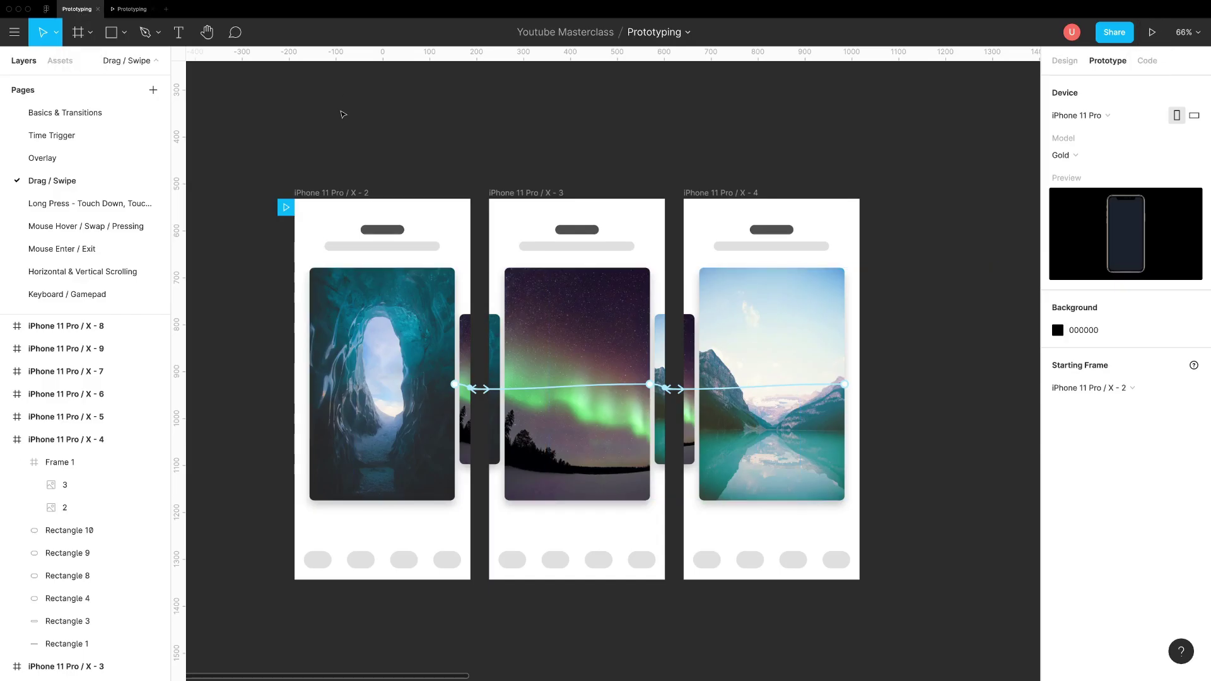
scroll(324, 149, "down", 5)
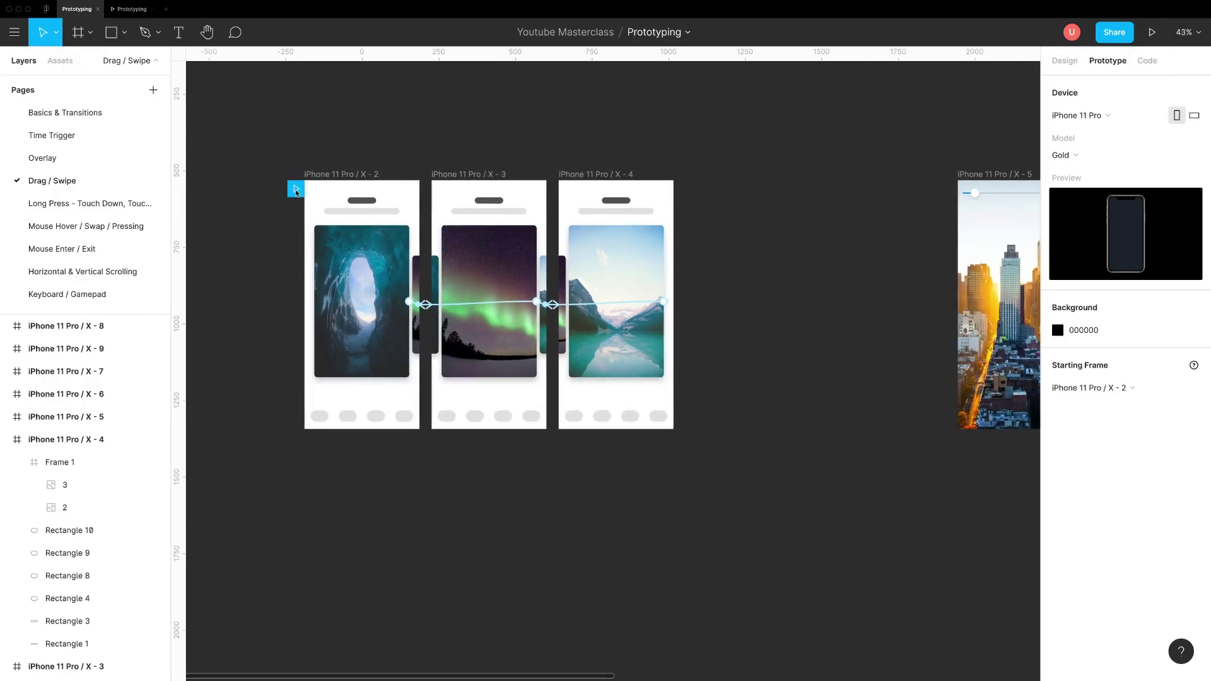
- Move the prototype's flow starting point to frame X-5
left_click_drag(295, 190, 949, 189)
scroll(911, 193, "right", 5)
scroll(908, 193, "right", 5)
scroll(821, 142, "up", 3)
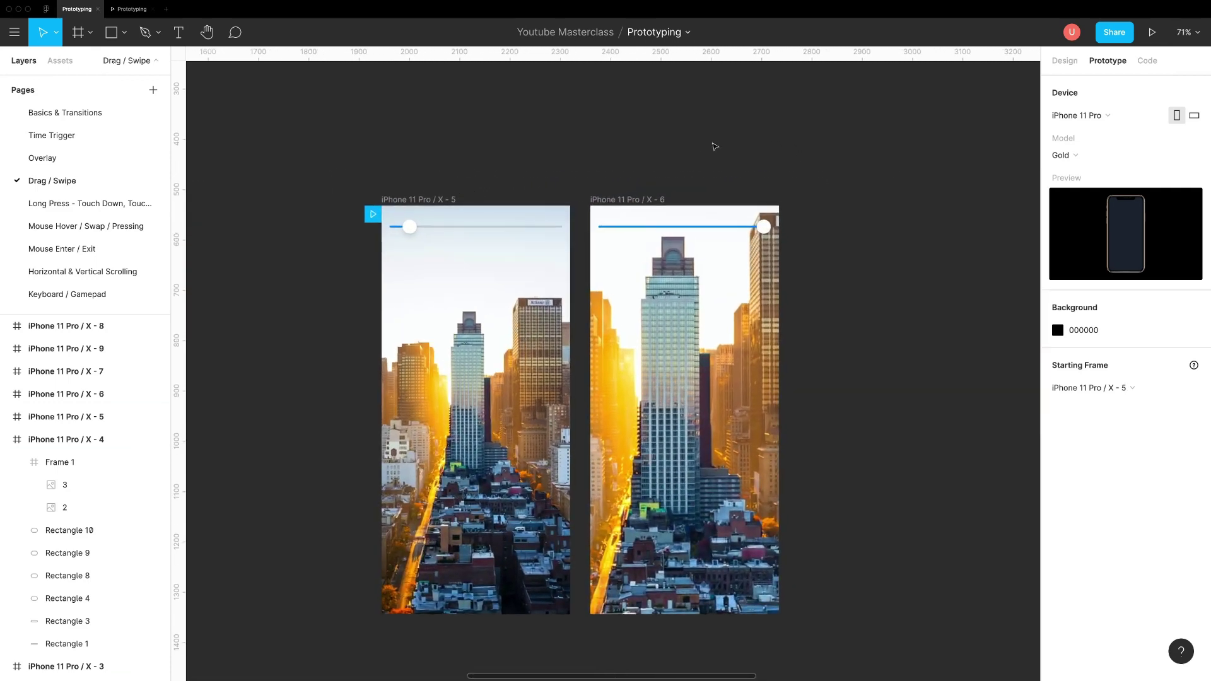
scroll(703, 144, "down", 2)
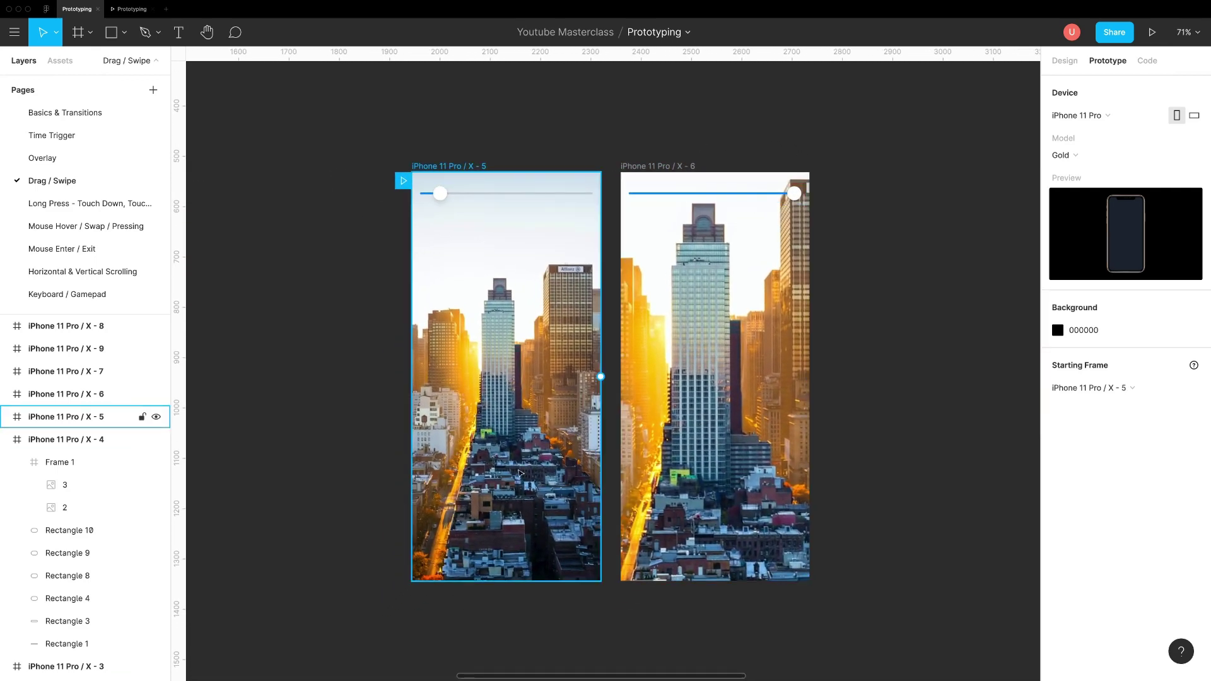
left_click(445, 282)
key("Escape")
left_click(742, 292)
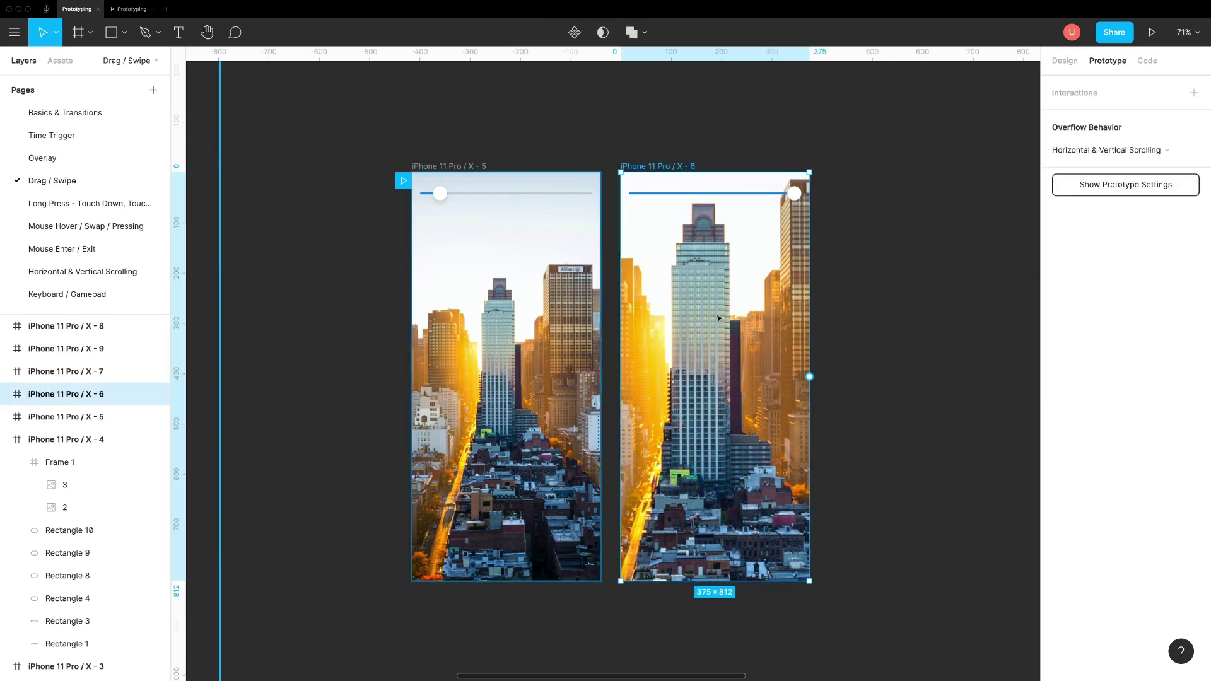
- Link the X-5 slider knob to frame X-6 On Drag with 2000ms Smart Animate
double_click(439, 194)
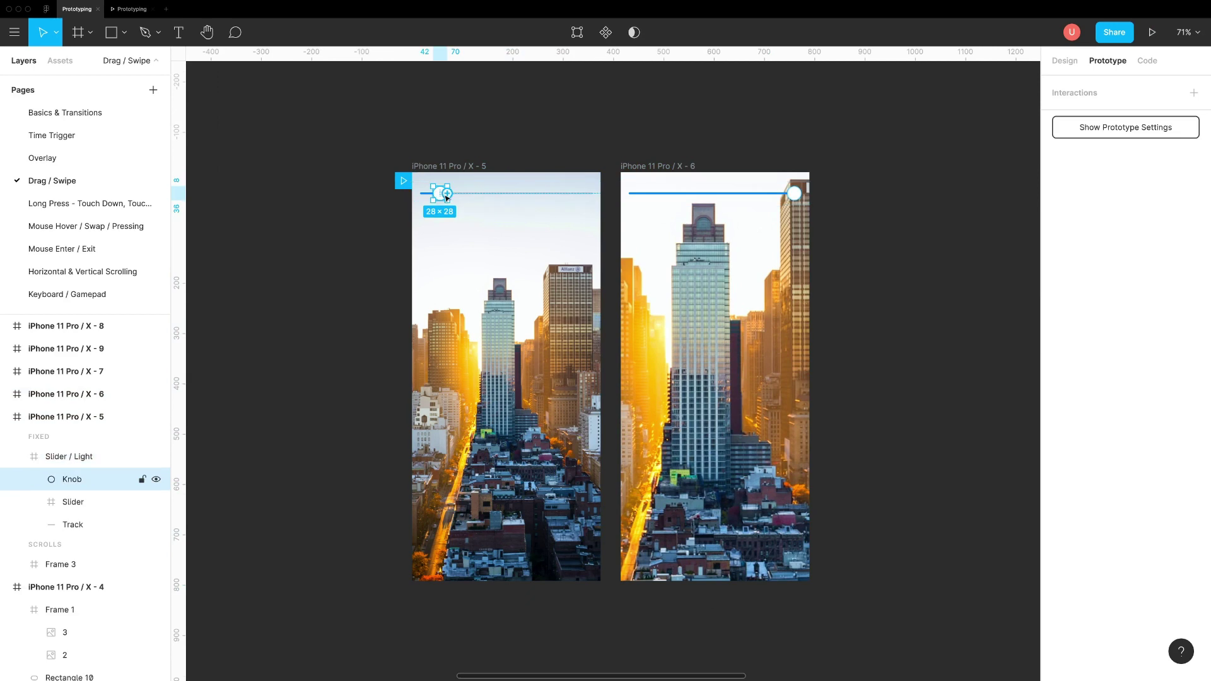
left_click_drag(447, 194, 624, 201)
left_click(924, 151)
left_click(925, 232)
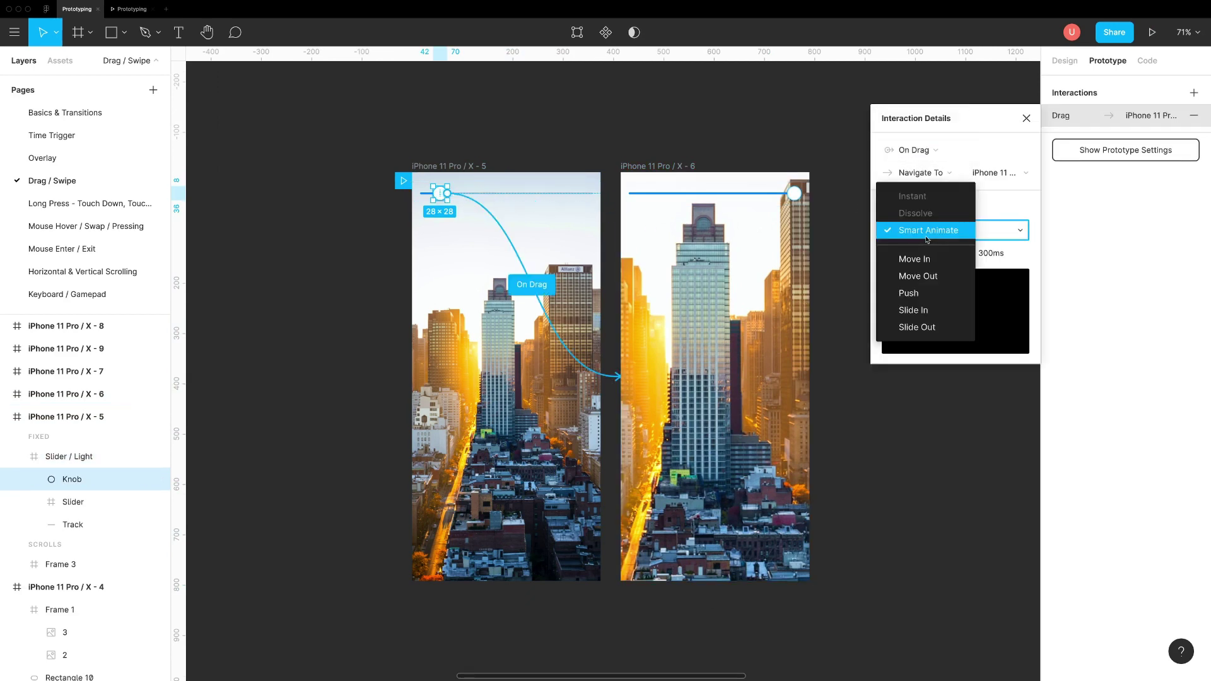
left_click(926, 232)
left_click(978, 252)
type("2000")
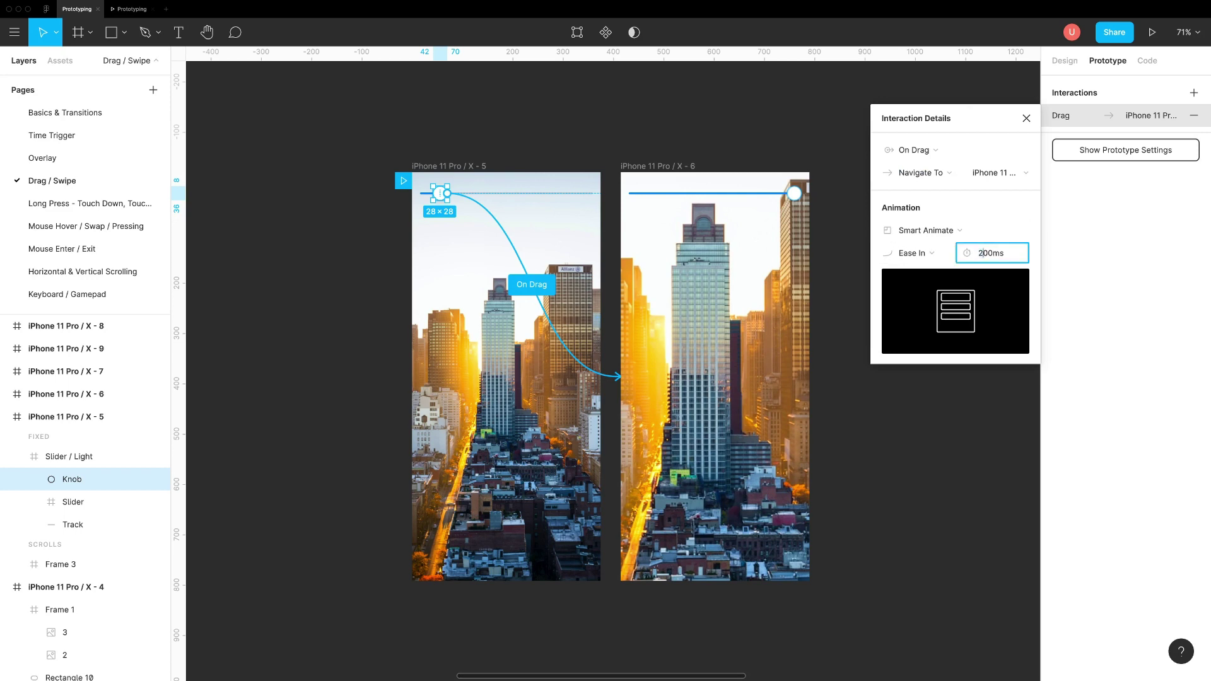
- Link the X-6 knob back to X-5 On Drag, then present the slider prototype
left_click(798, 193)
left_click_drag(800, 193, 581, 249)
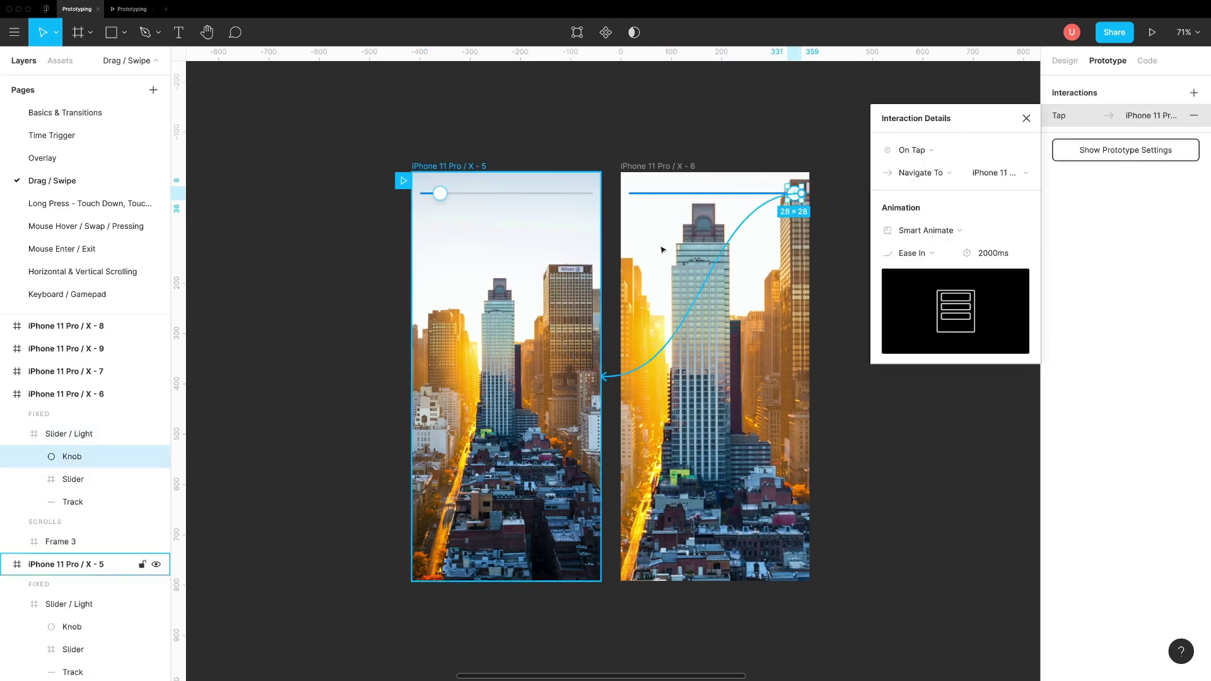
left_click(913, 150)
left_click(927, 172)
left_click(899, 426)
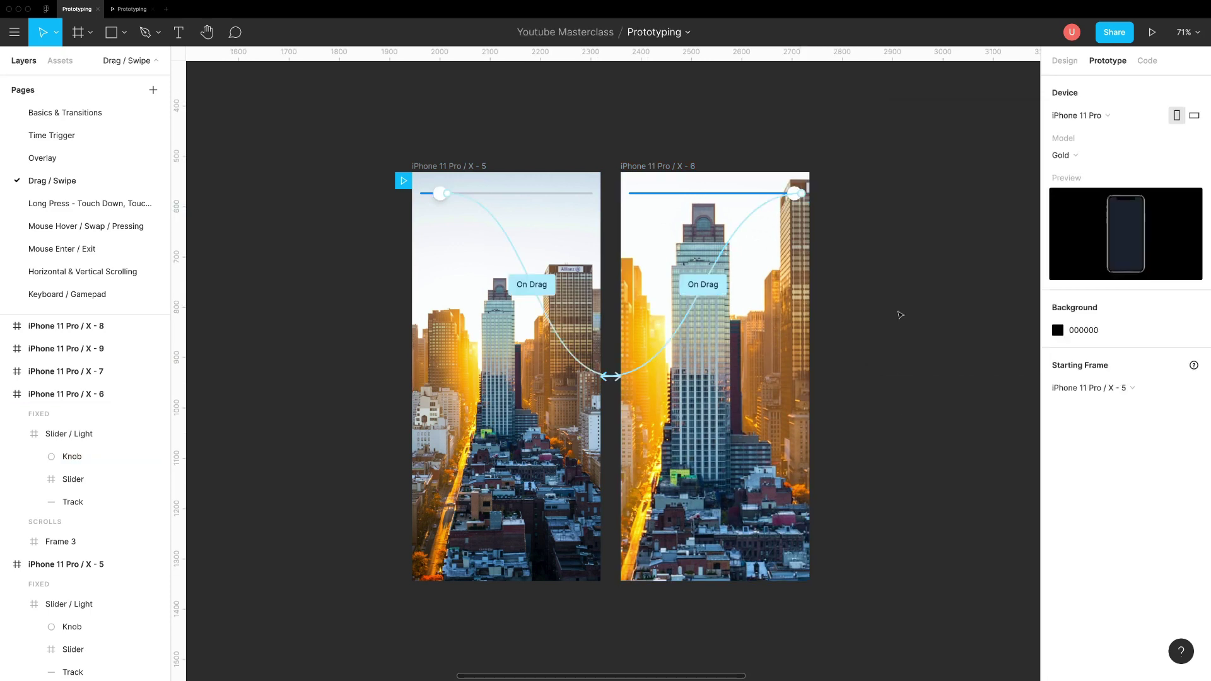
left_click(1151, 31)
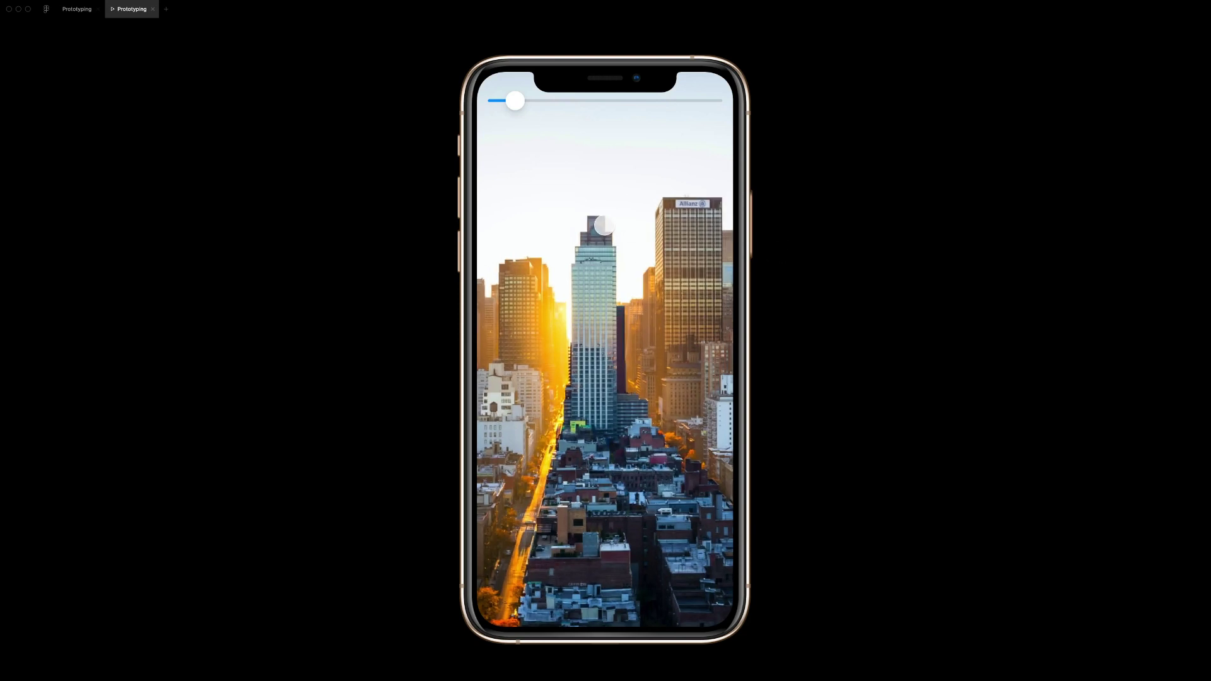
left_click_drag(518, 102, 715, 100)
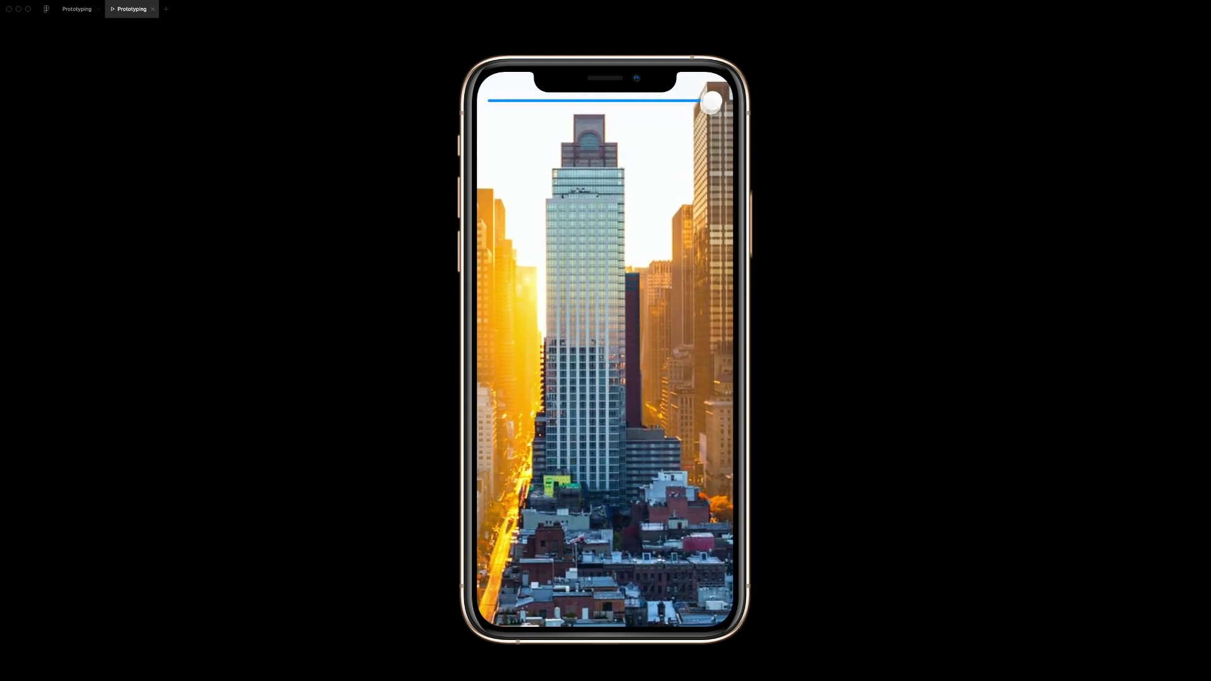
left_click_drag(712, 101, 515, 101)
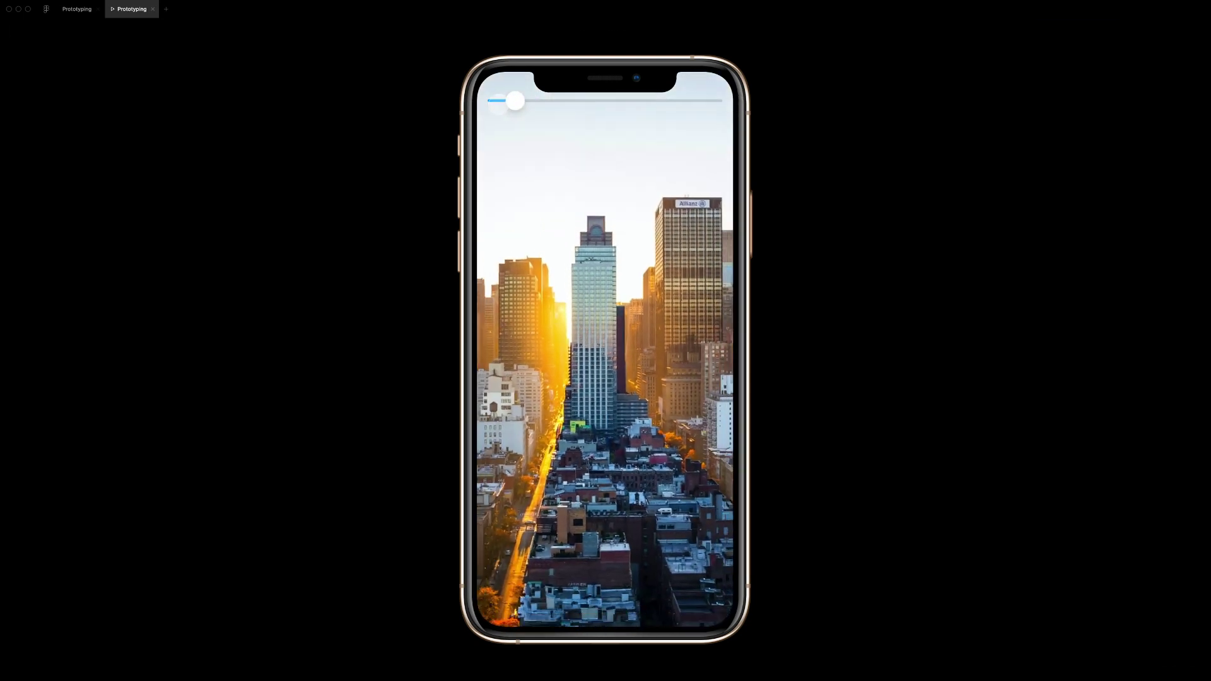
left_click(87, 12)
scroll(682, 322, "right", 3)
scroll(724, 305, "right", 5)
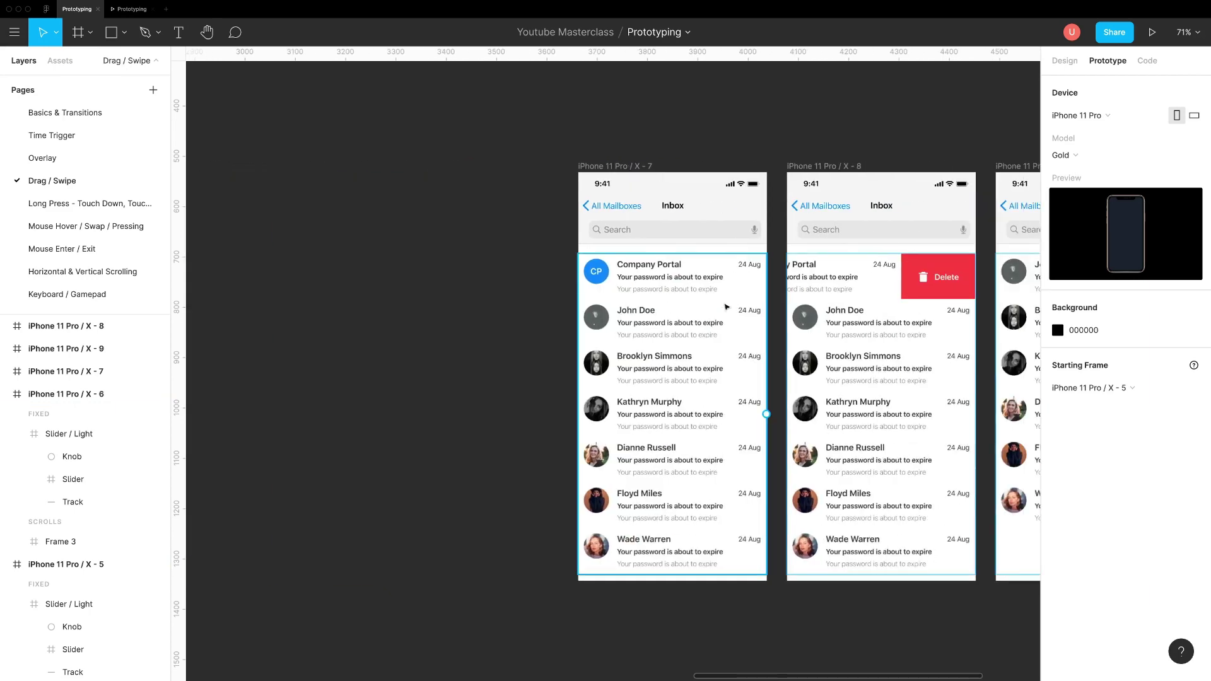
scroll(725, 305, "left", 2)
scroll(727, 305, "left", 5)
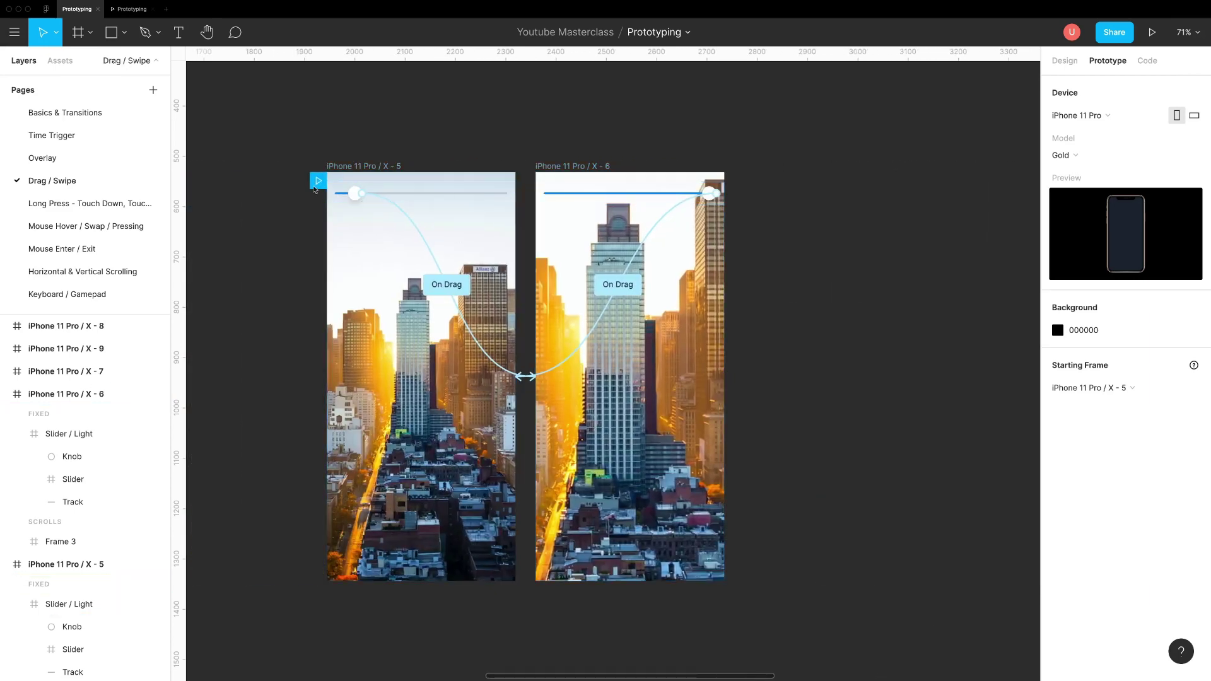
scroll(838, 247, "right", 2)
scroll(956, 239, "right", 4)
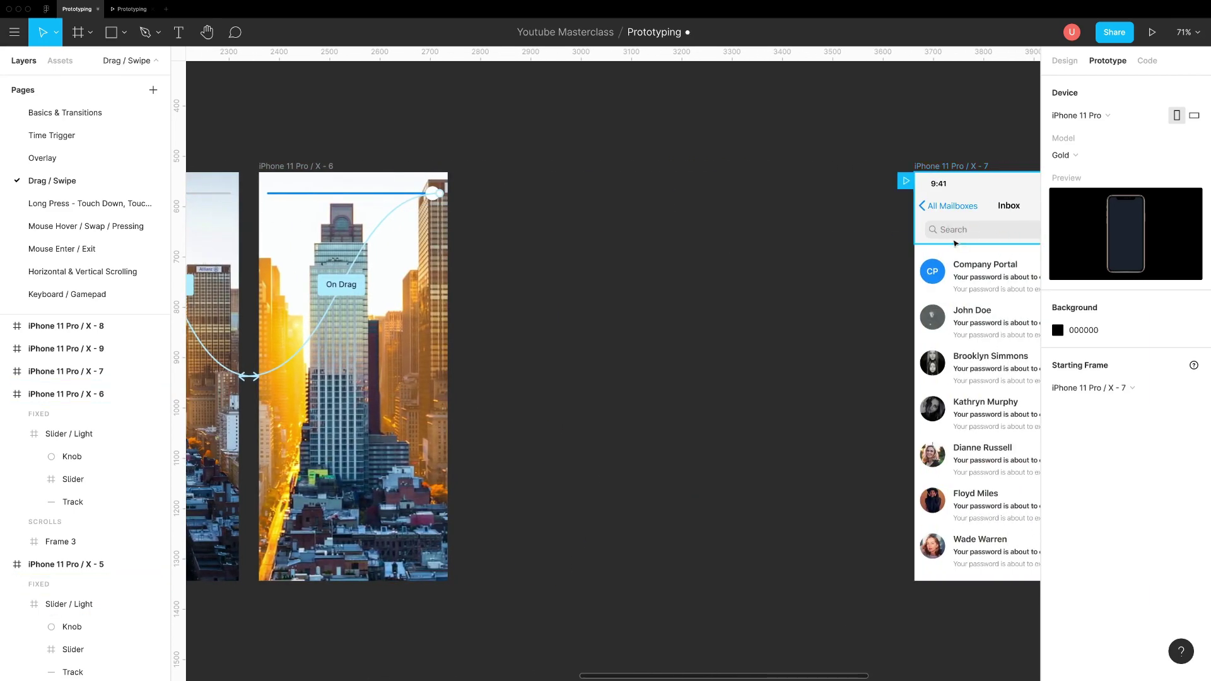
scroll(907, 249, "right", 2)
scroll(857, 251, "right", 6)
- Link the X-7 Company Portal row to X-8 on drag with a Move Out animation
left_click(631, 274)
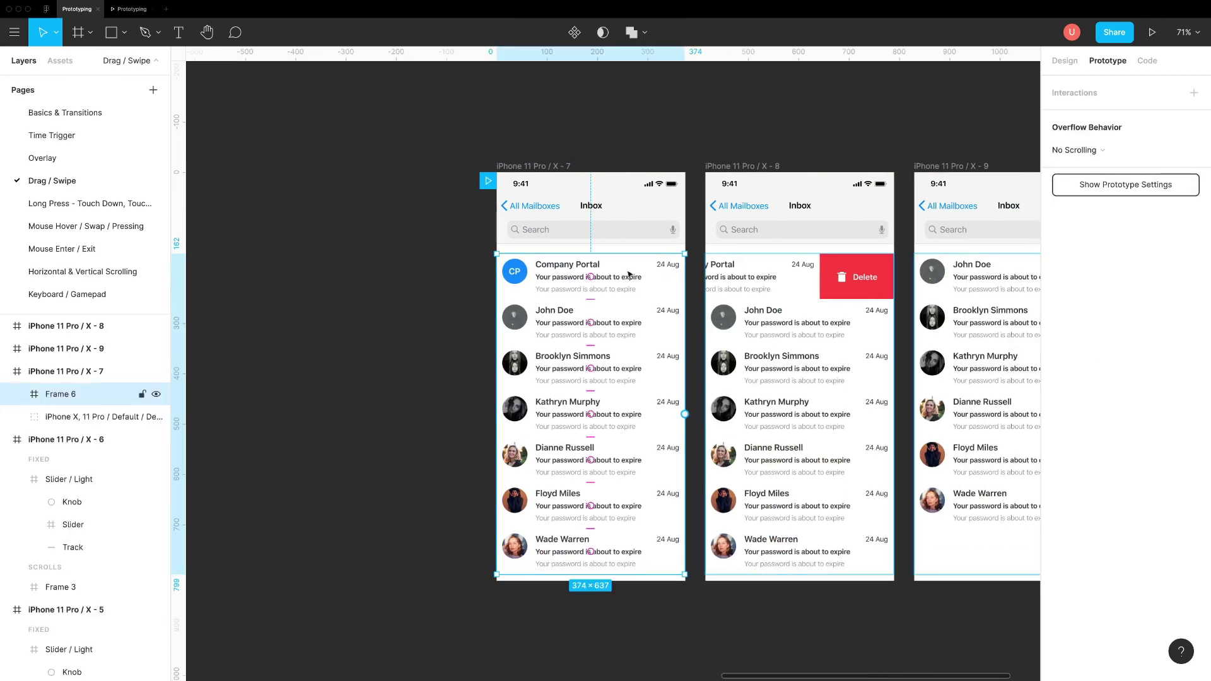
double_click(630, 273)
scroll(629, 273, "right", 3)
scroll(629, 273, "right", 2)
scroll(568, 276, "up", 1)
left_click_drag(486, 264, 541, 281)
left_click(911, 150)
left_click(916, 233)
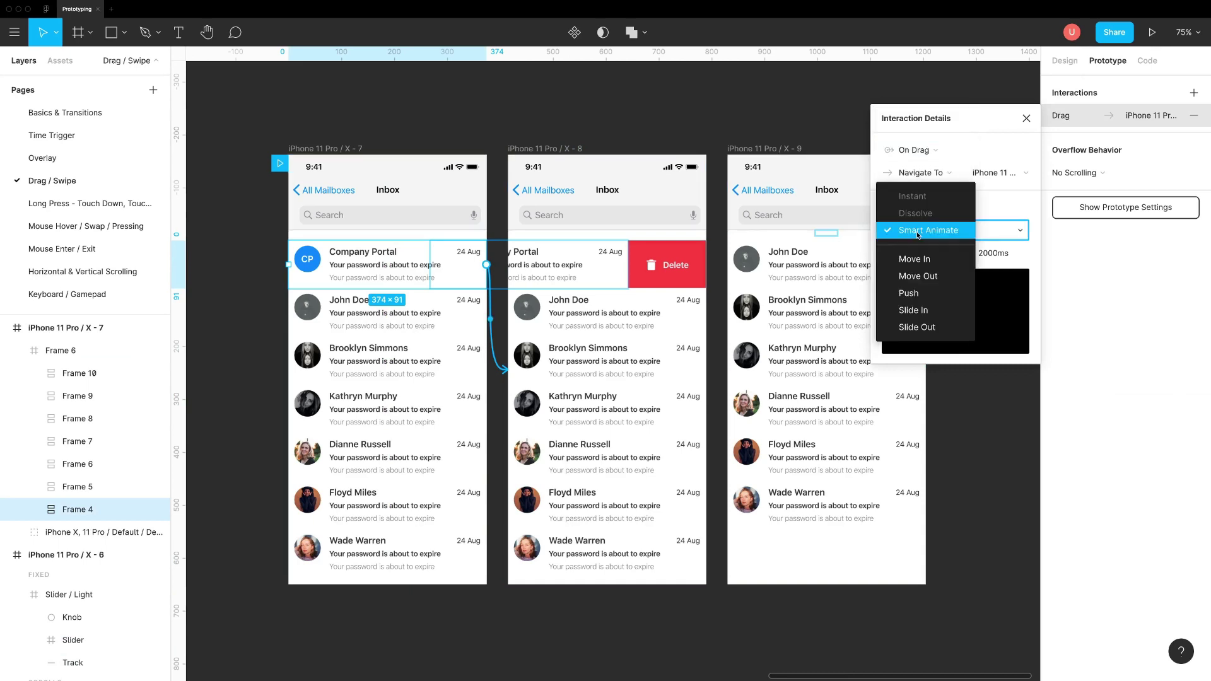
left_click(915, 277)
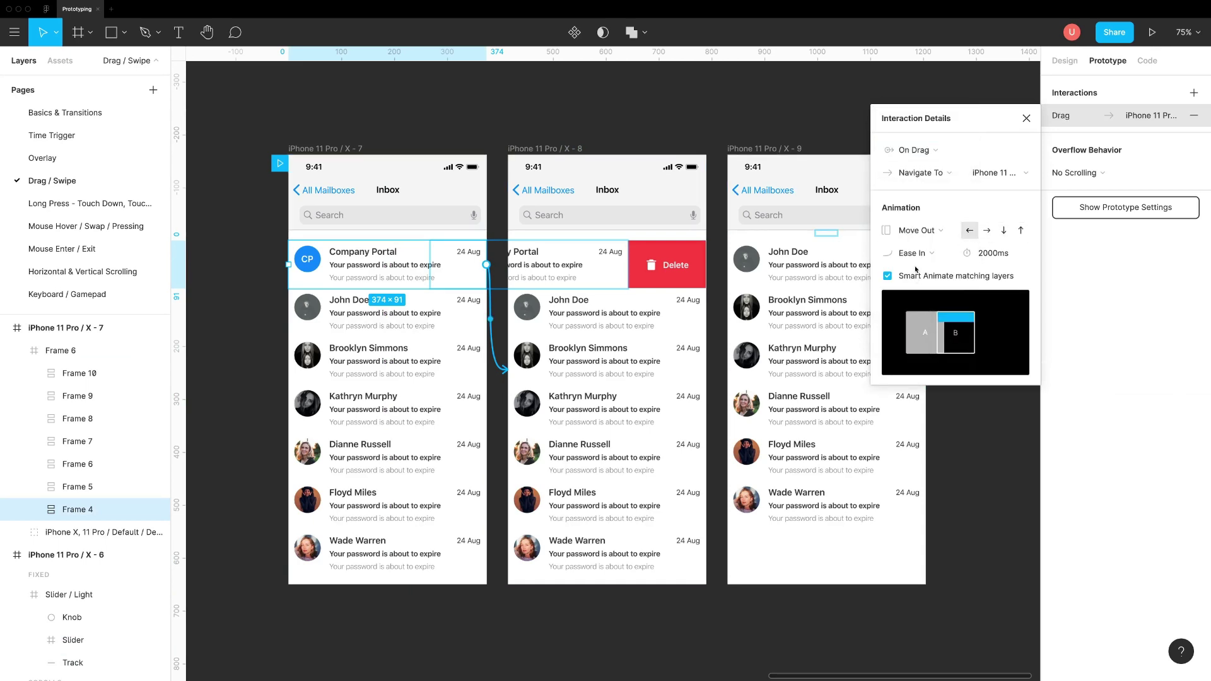
- Link the swiped X-8 row back to X-7 on drag with Smart Animate
left_click(599, 263)
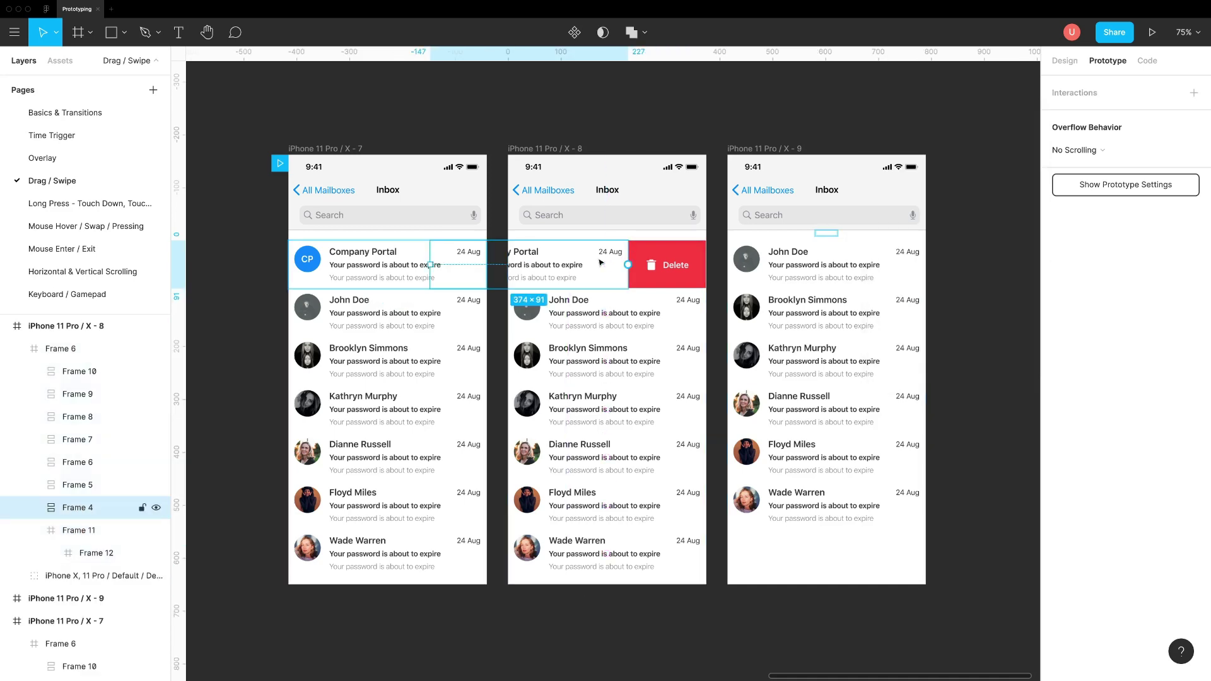
left_click_drag(627, 268, 438, 330)
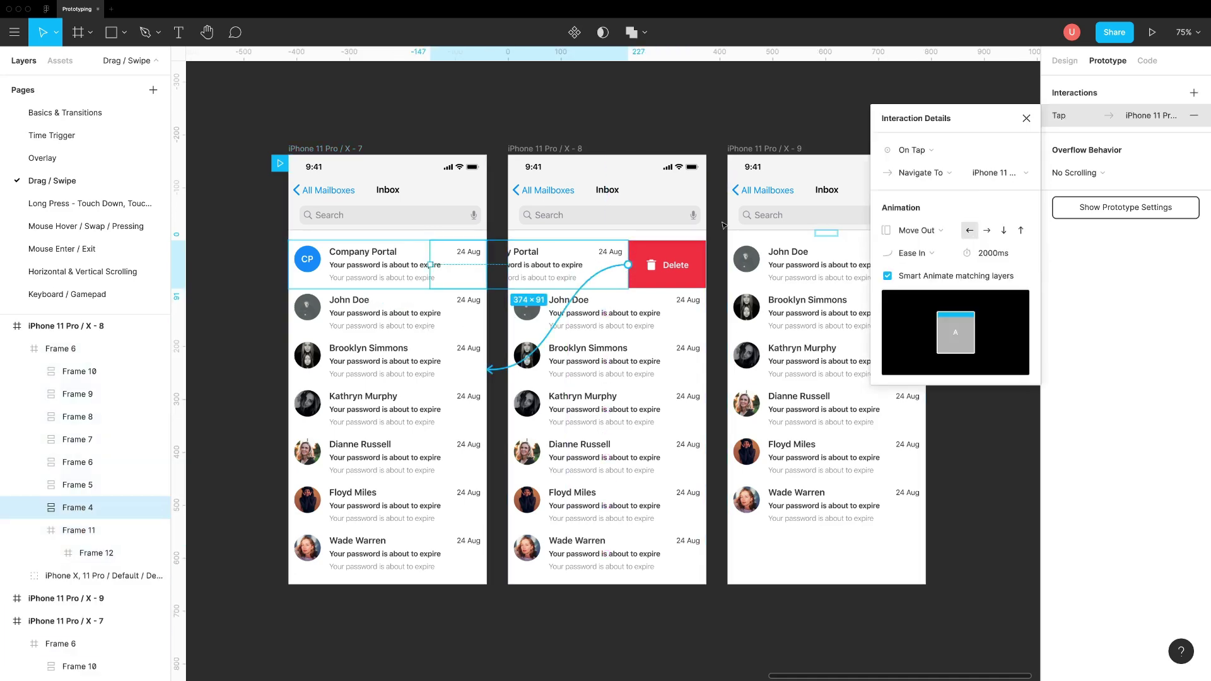
left_click(910, 150)
left_click(913, 230)
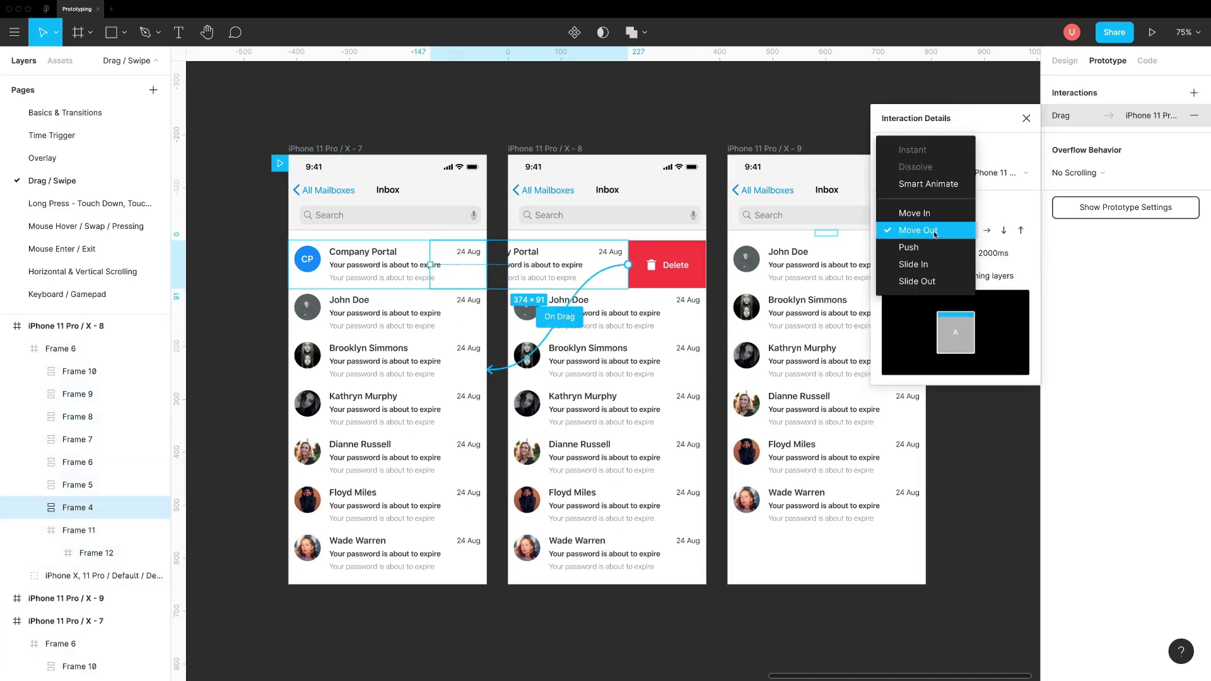
left_click(931, 186)
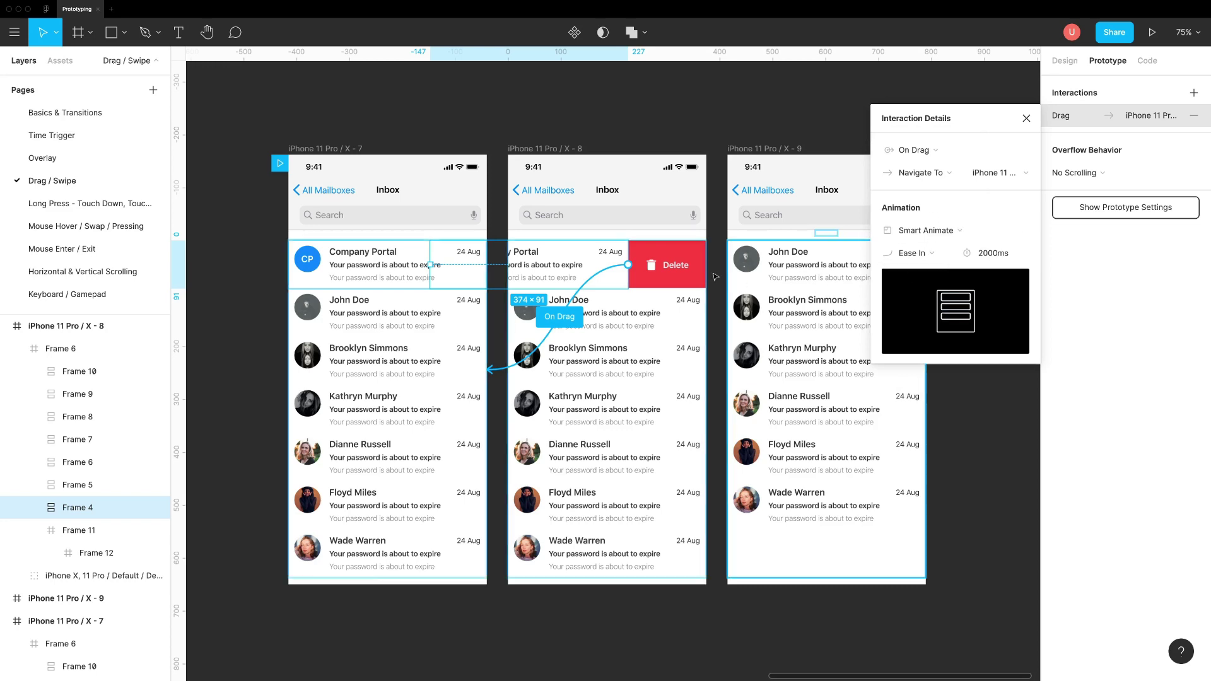
- Link the Delete label to X-9 on tap, then present the inbox prototype
left_click(661, 268)
double_click(662, 268)
left_click_drag(691, 265, 768, 282)
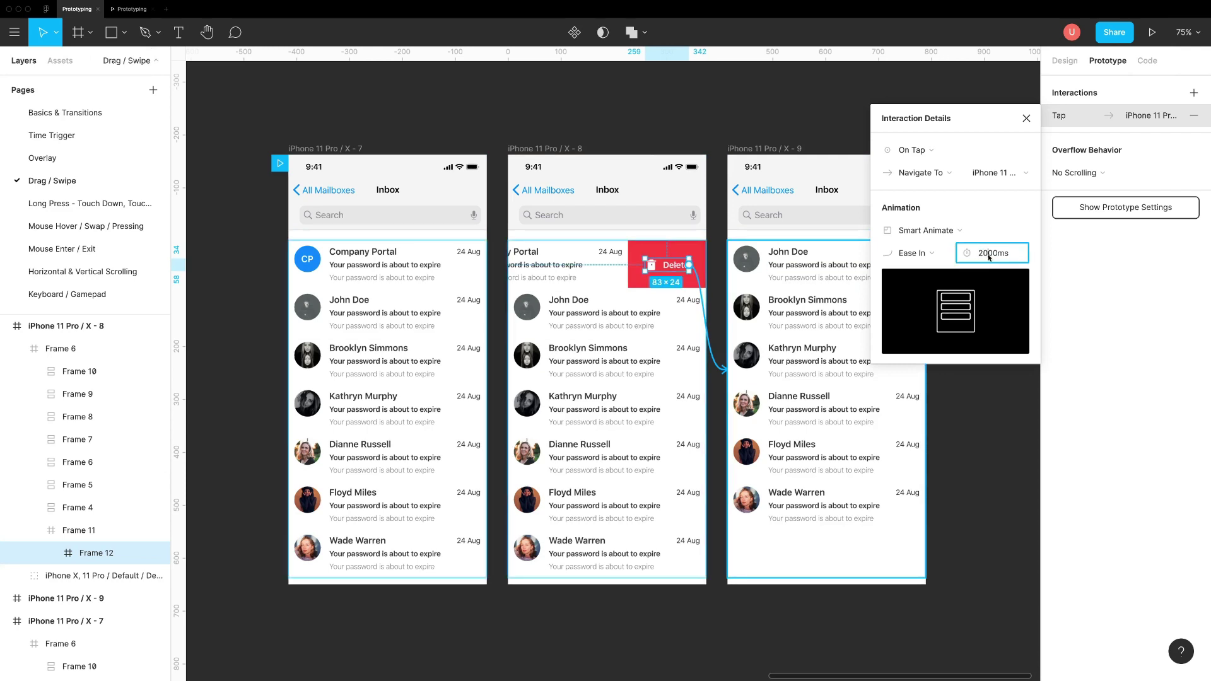
key("Escape")
key("ctrl+alt+Return")
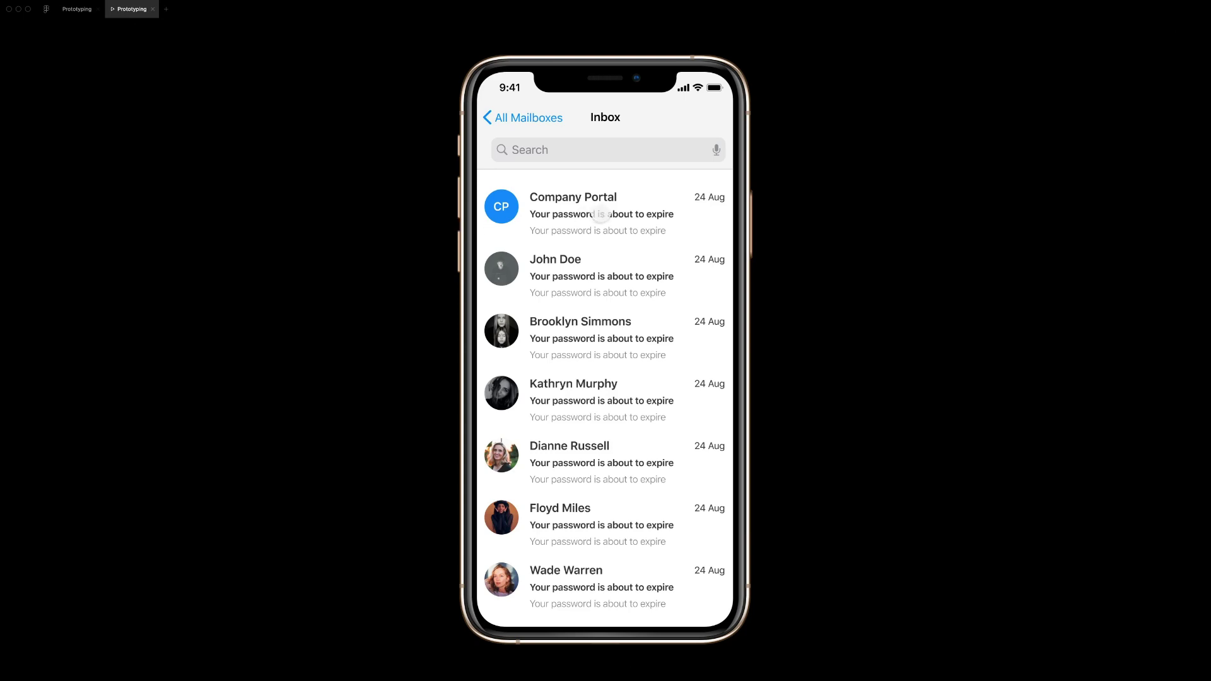
- In the preview, swipe the Company Portal row to reveal Delete and delete it
left_click_drag(601, 214, 530, 214)
left_click_drag(605, 215, 568, 214)
left_click(568, 217)
left_click_drag(677, 217, 669, 217)
left_click(669, 217)
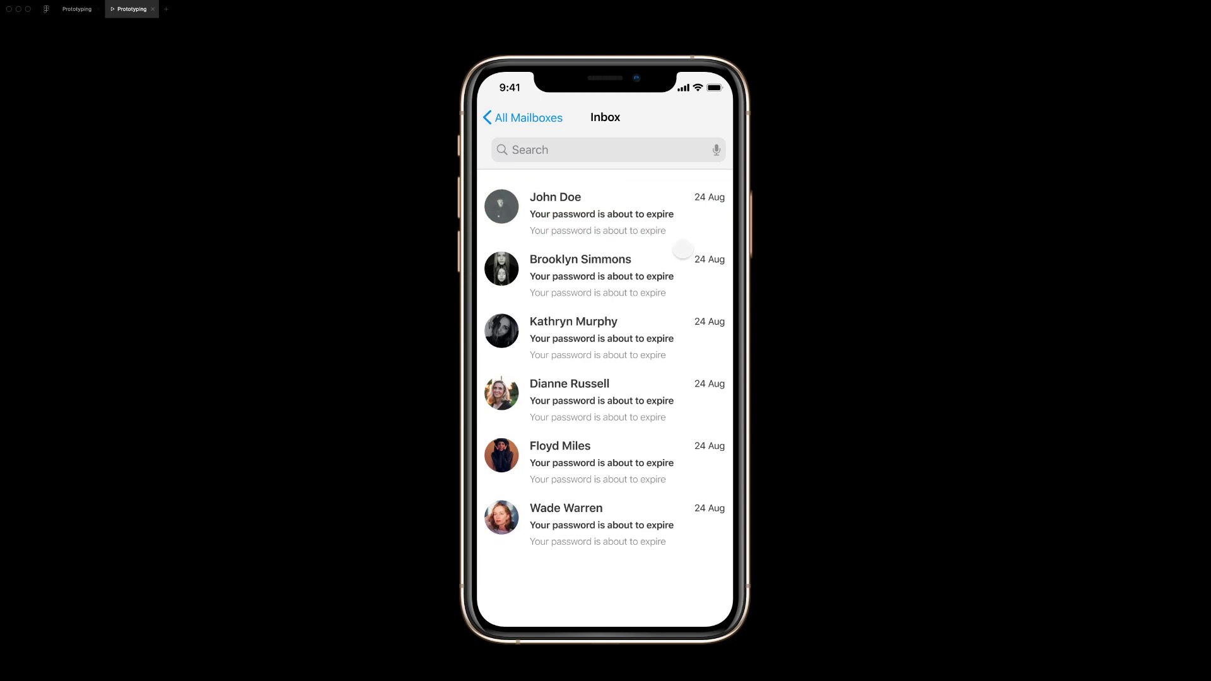
- Restart the prototype, delete the row again, and return to the editor
key("r")
left_click(615, 215)
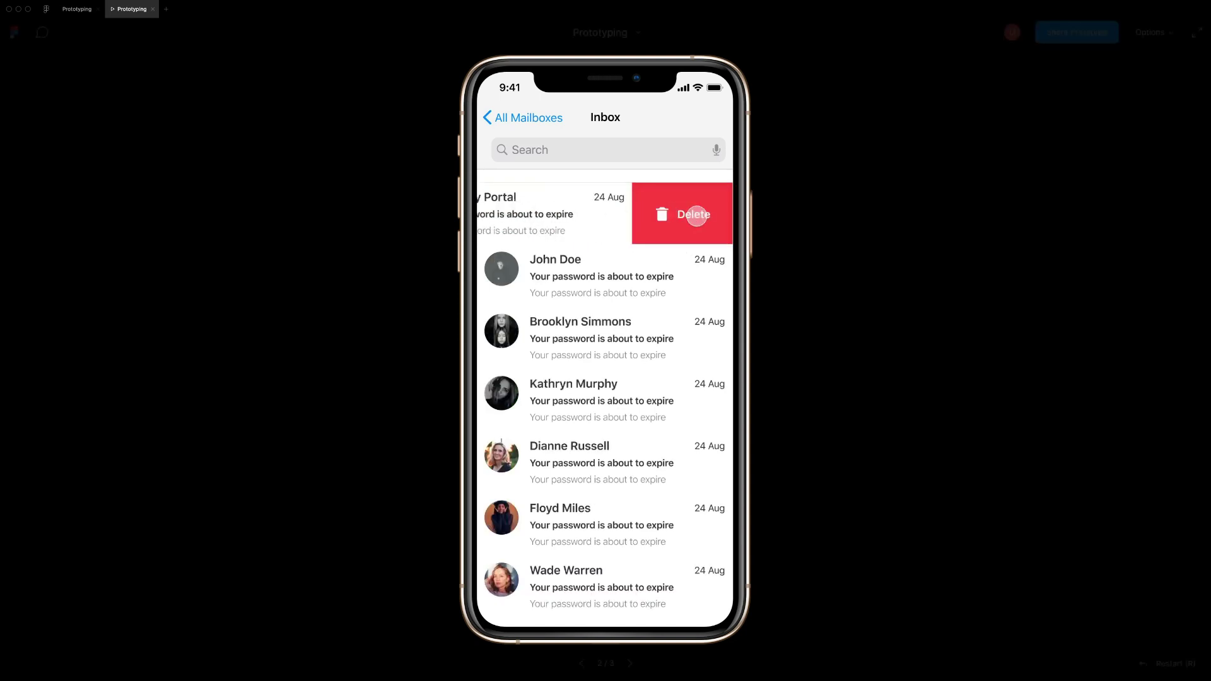
left_click(695, 214)
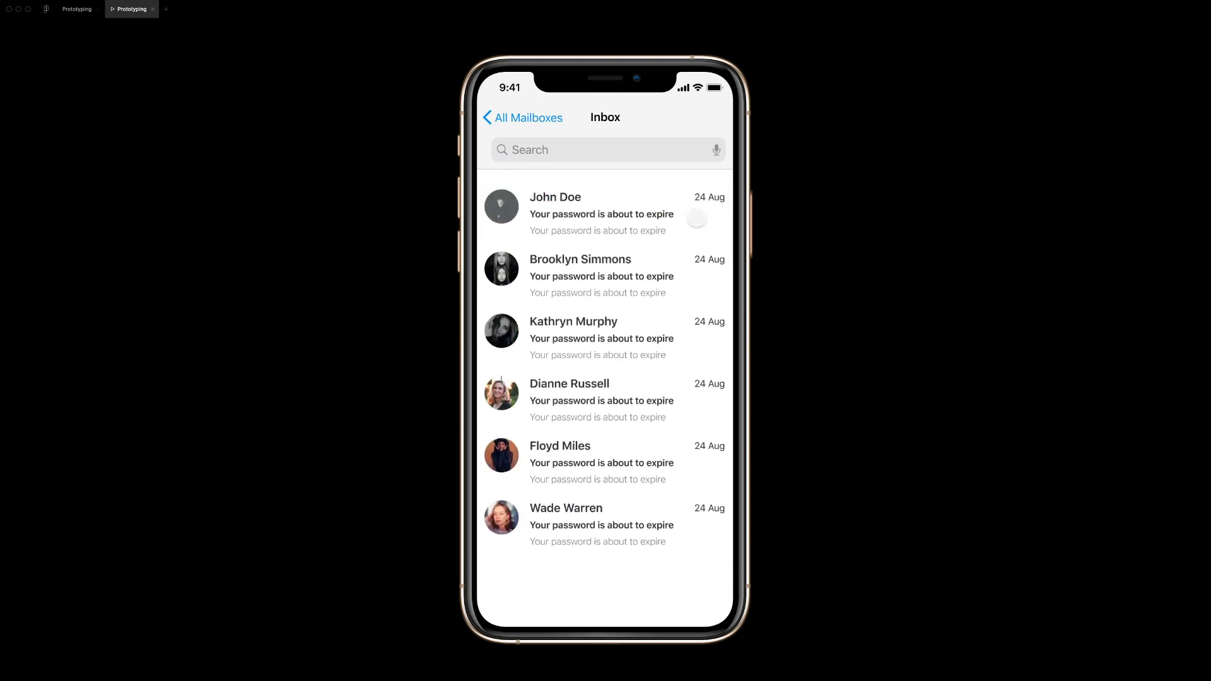
left_click(78, 10)
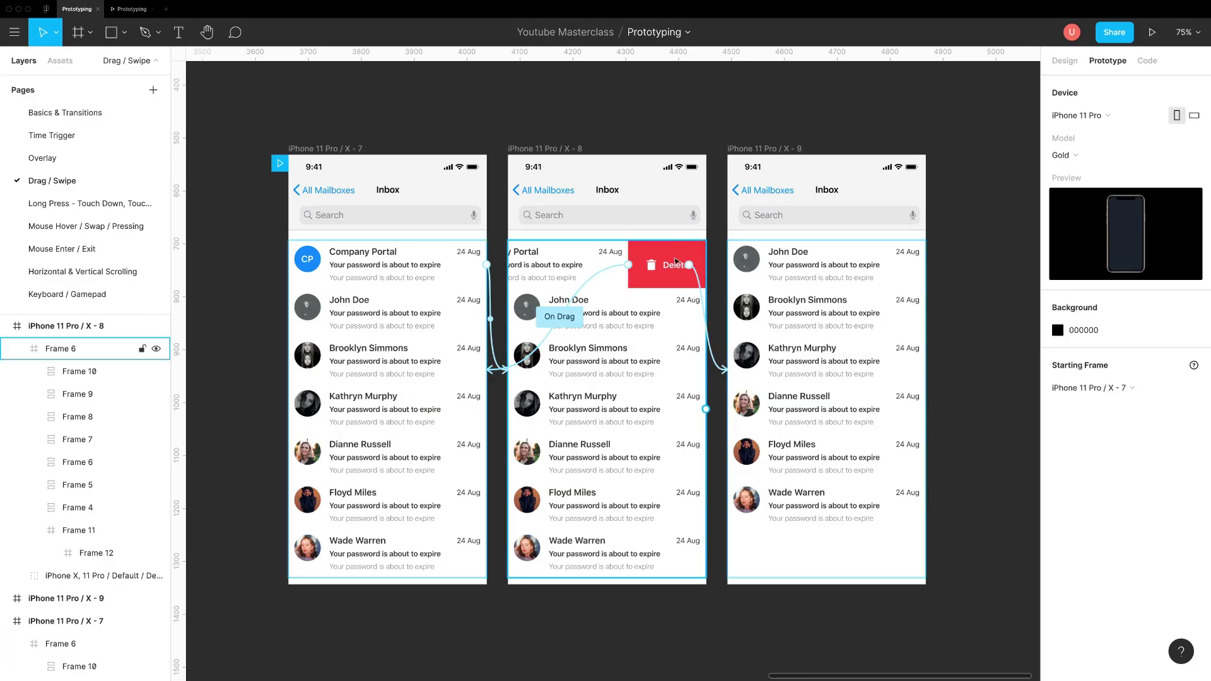
- On the Mouse Hover page, link About Us to its hover frame with While Hovering
left_click(80, 225)
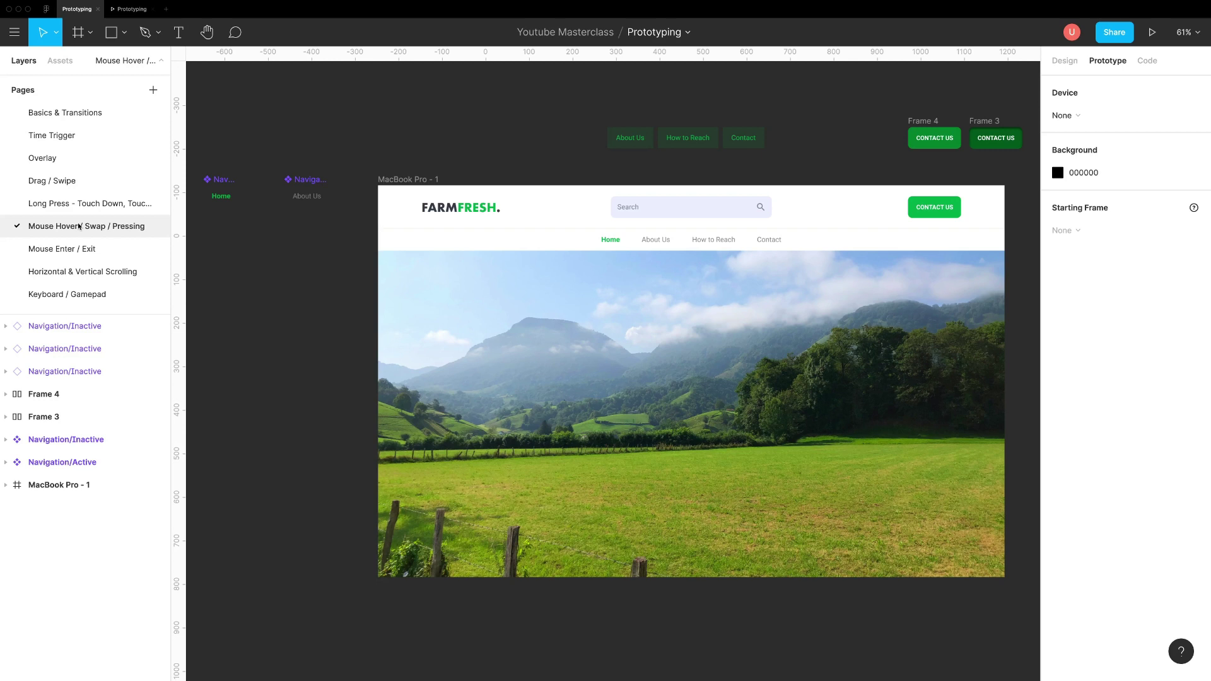
double_click(658, 241)
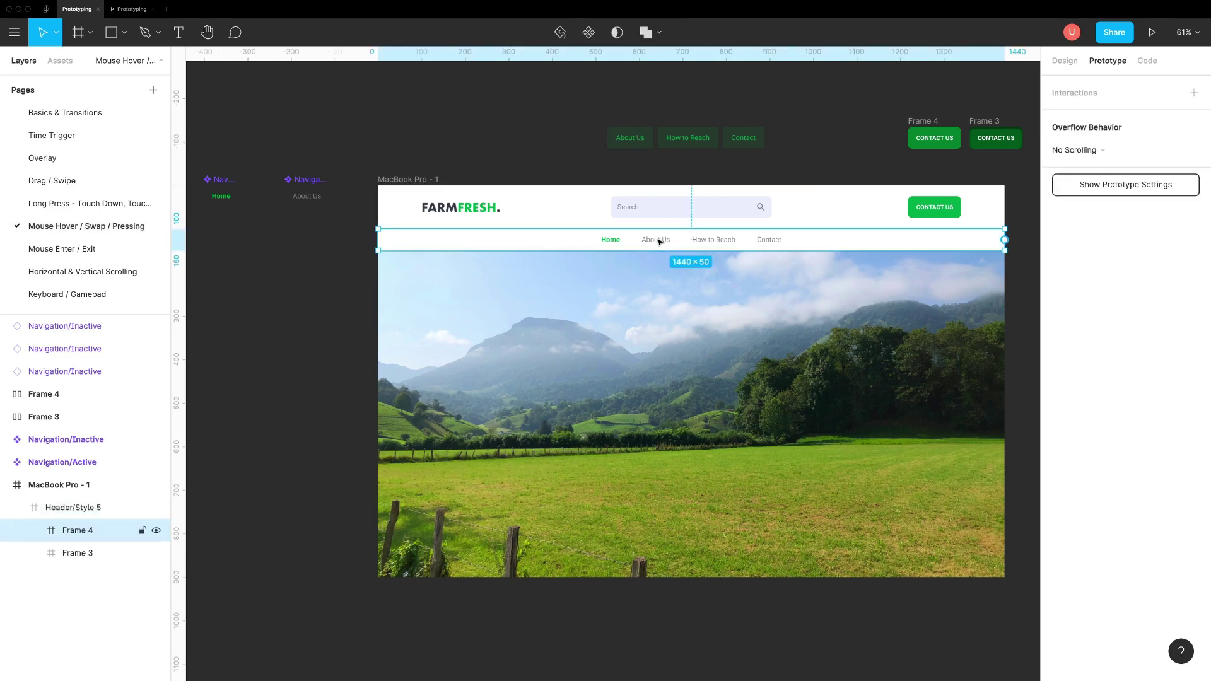
double_click(659, 242)
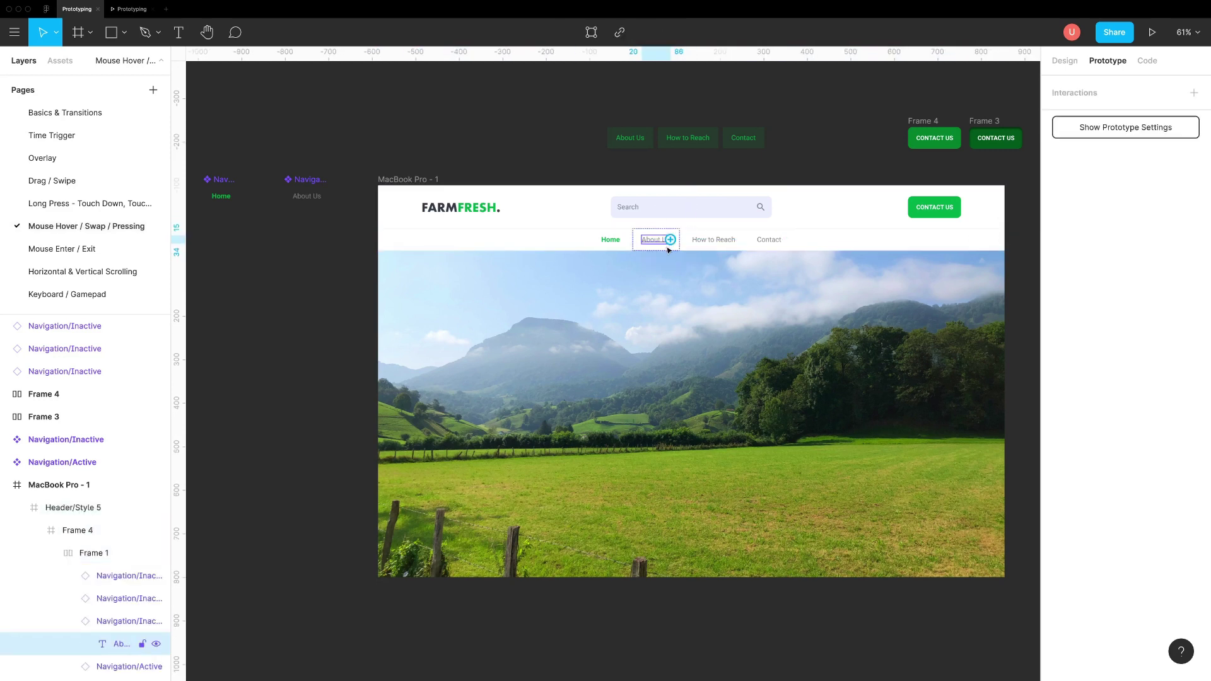
left_click(672, 244)
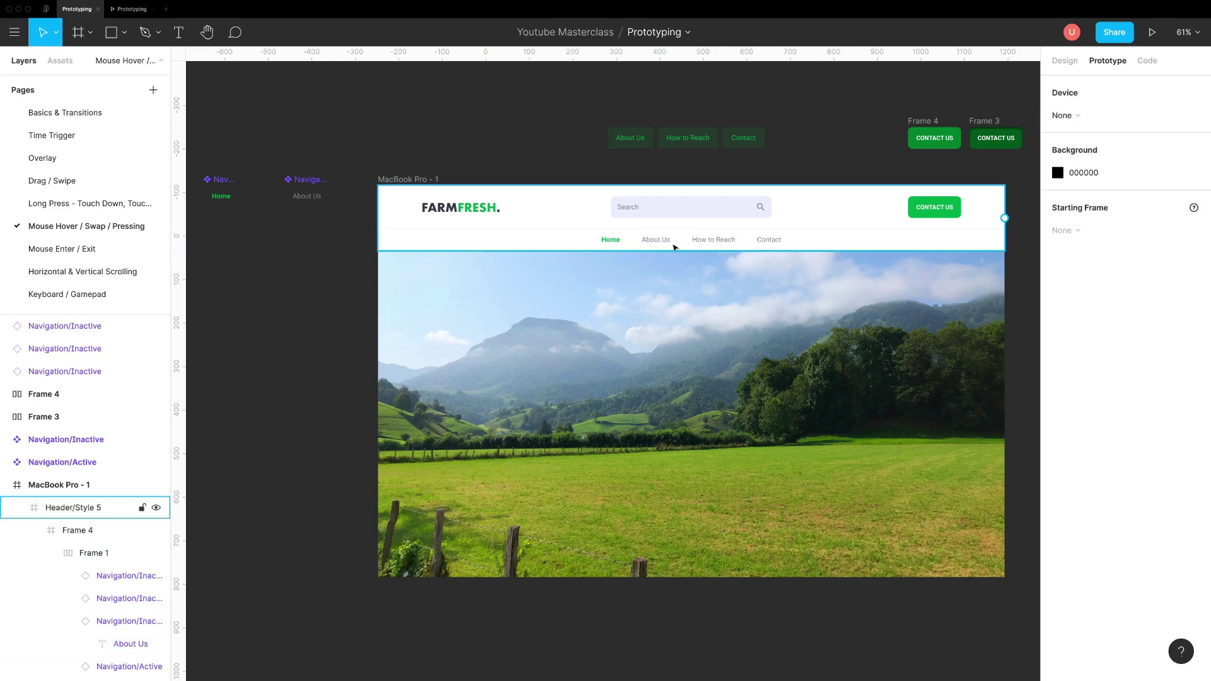
double_click(666, 242)
left_click_drag(679, 240, 630, 137)
left_click(913, 149)
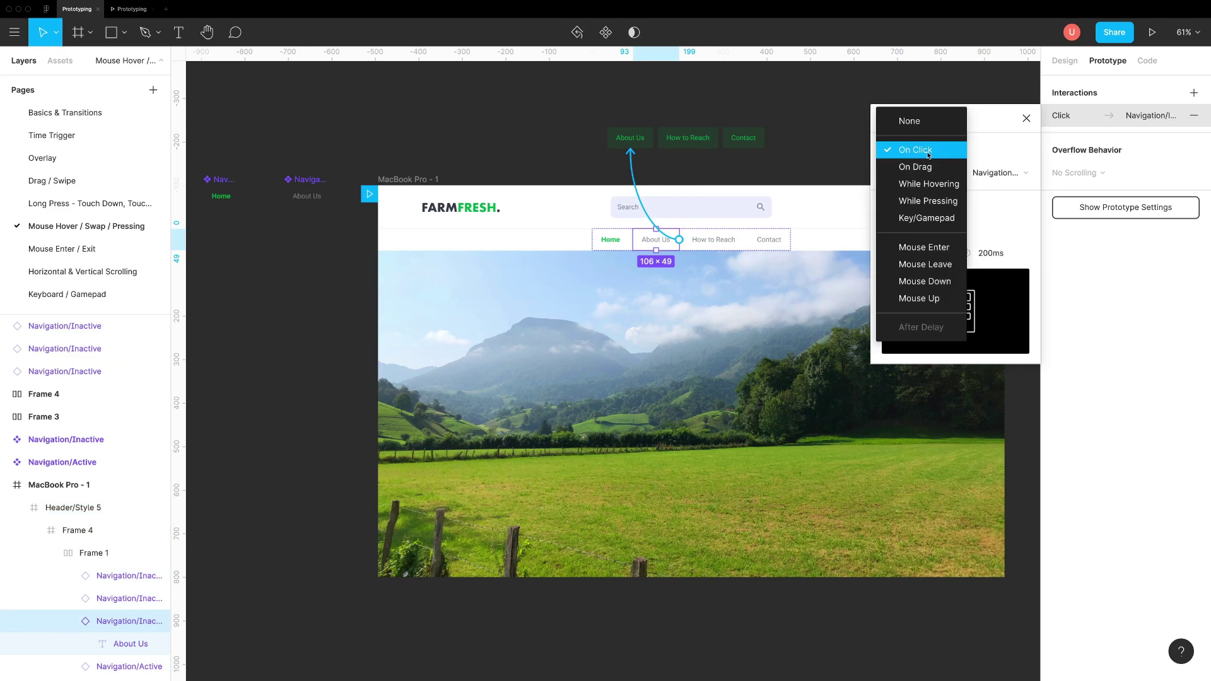
left_click(929, 185)
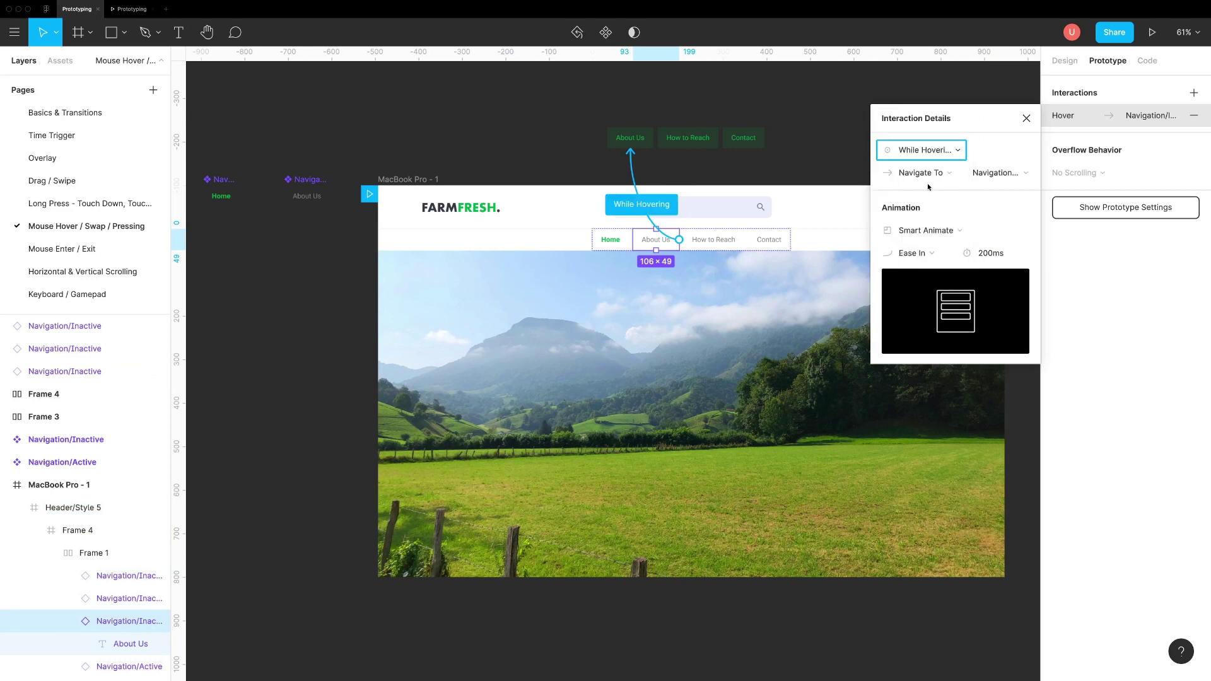
left_click(930, 176)
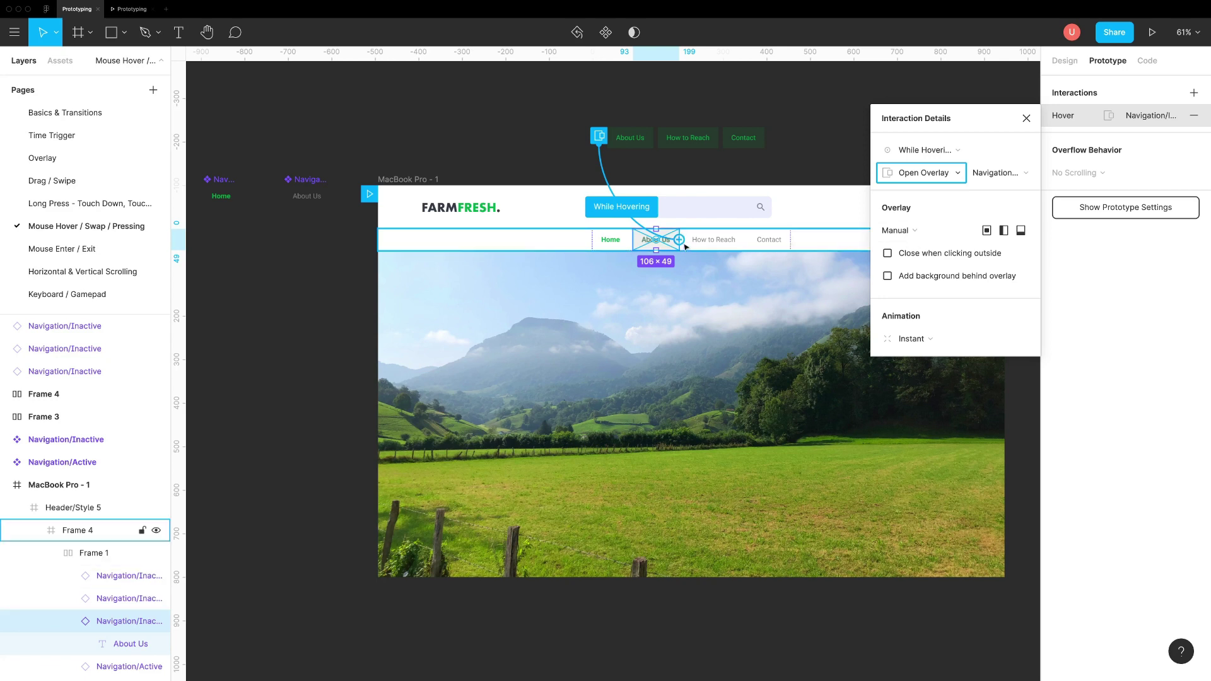
- Link How to Reach and Contact to their hover frames as Open Overlay
left_click(713, 240)
mouse_move(744, 239)
left_mouse_down()
mouse_move(677, 154)
mouse_move(684, 145)
left_mouse_up()
left_click(920, 172)
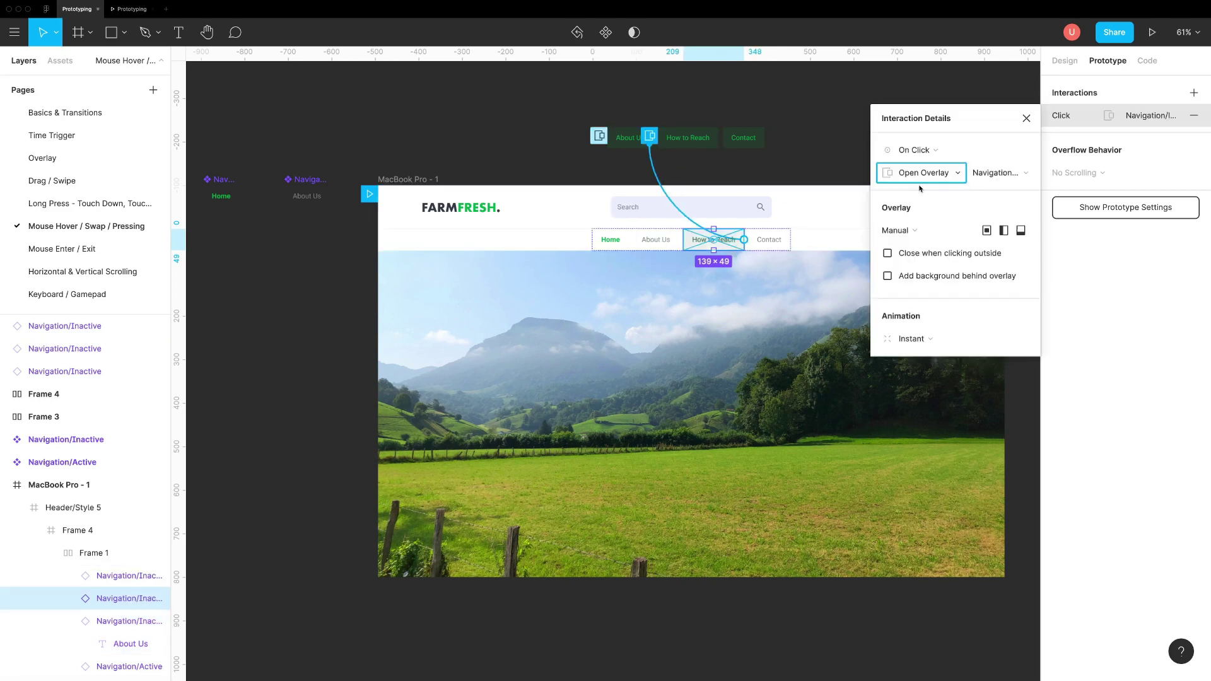
left_click(768, 239)
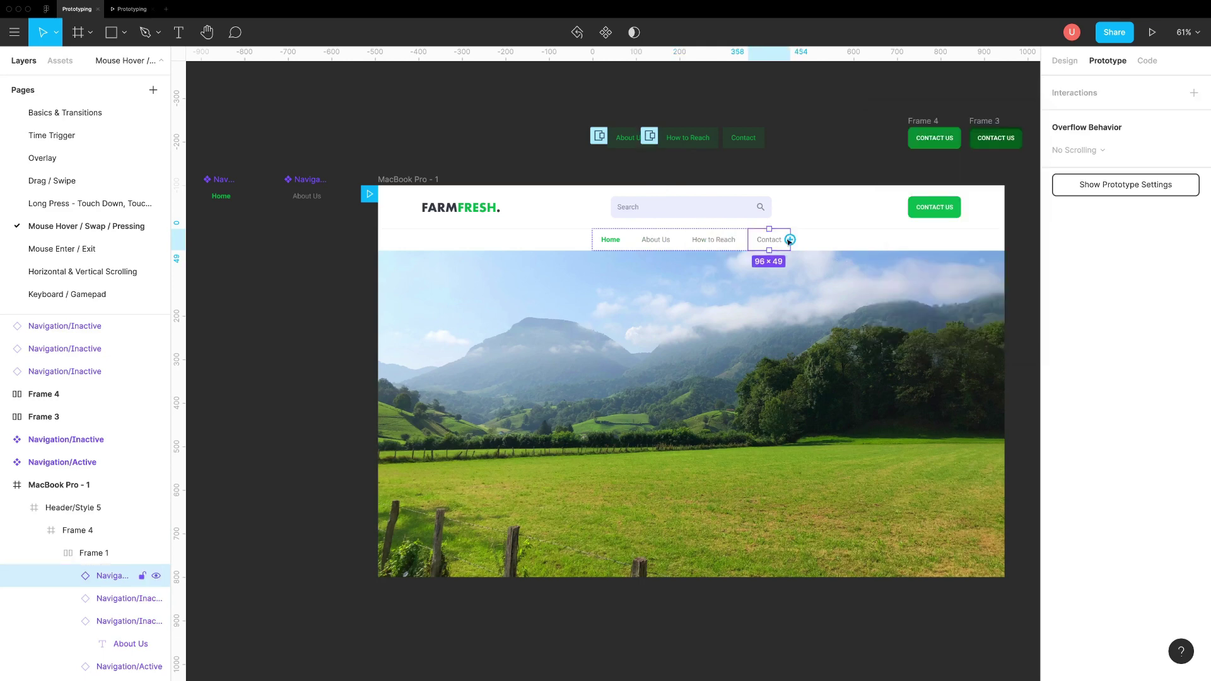
left_click_drag(791, 239, 743, 142)
left_click(920, 172)
left_click(662, 210)
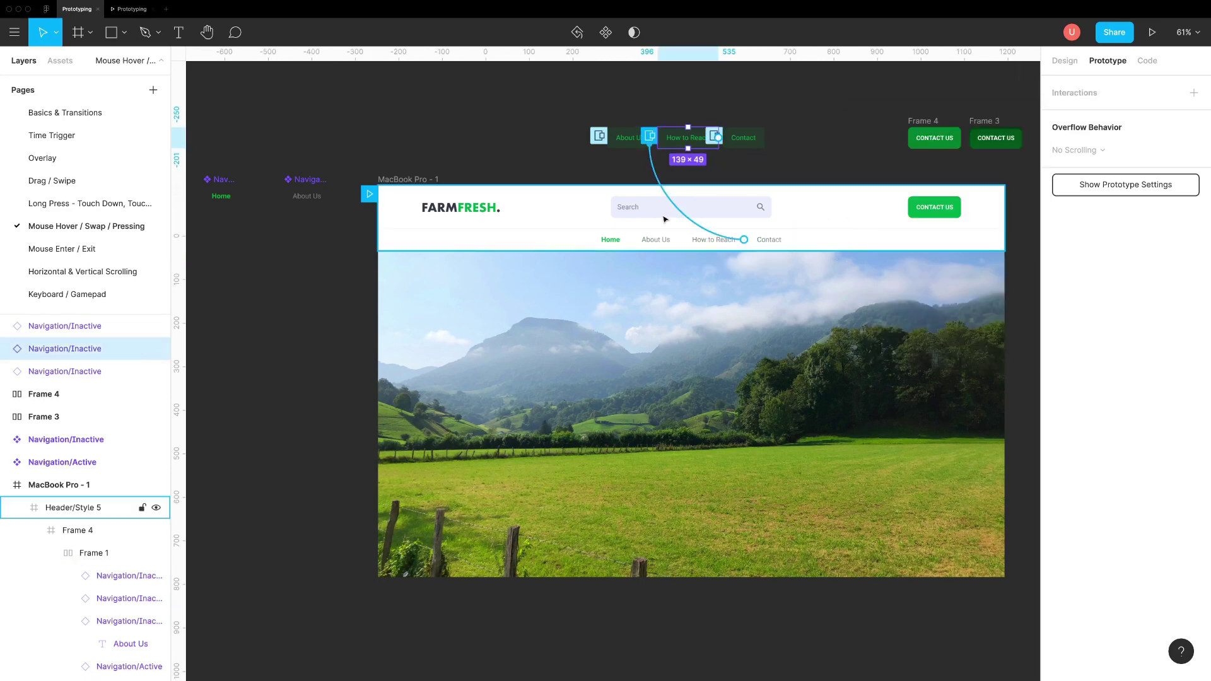
- Set the How to Reach interaction's trigger to While Hovering
left_click(713, 239)
left_click(923, 150)
left_click(923, 195)
key("Escape")
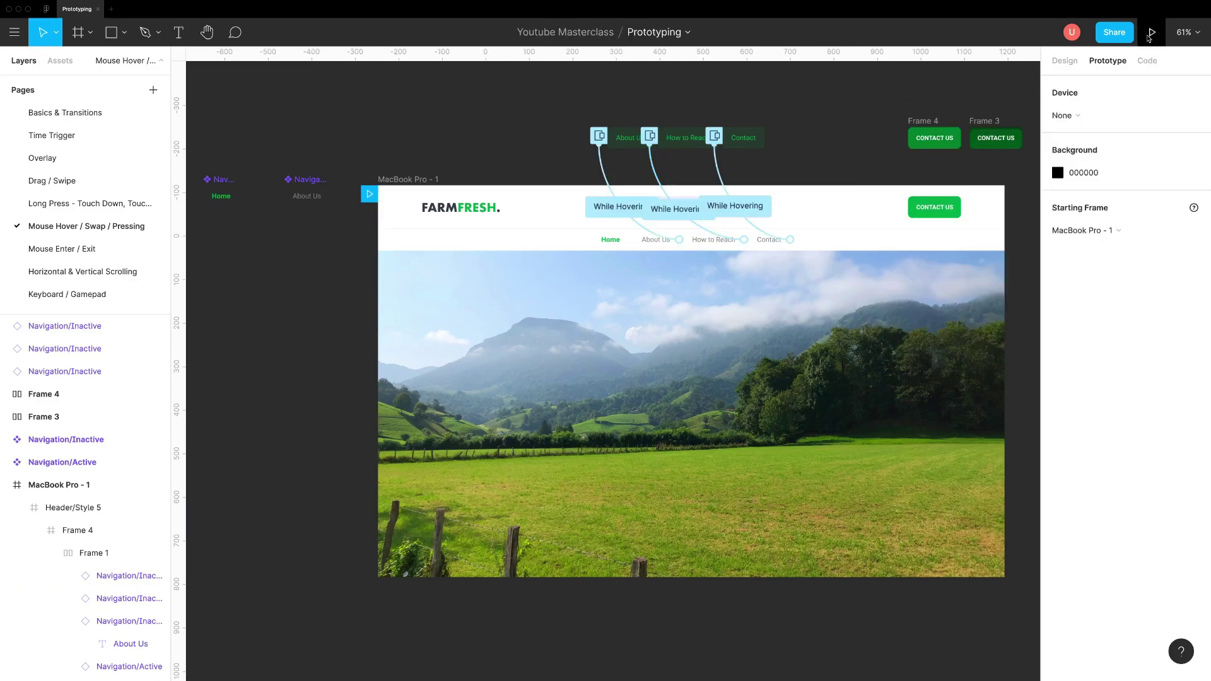
left_click(1151, 32)
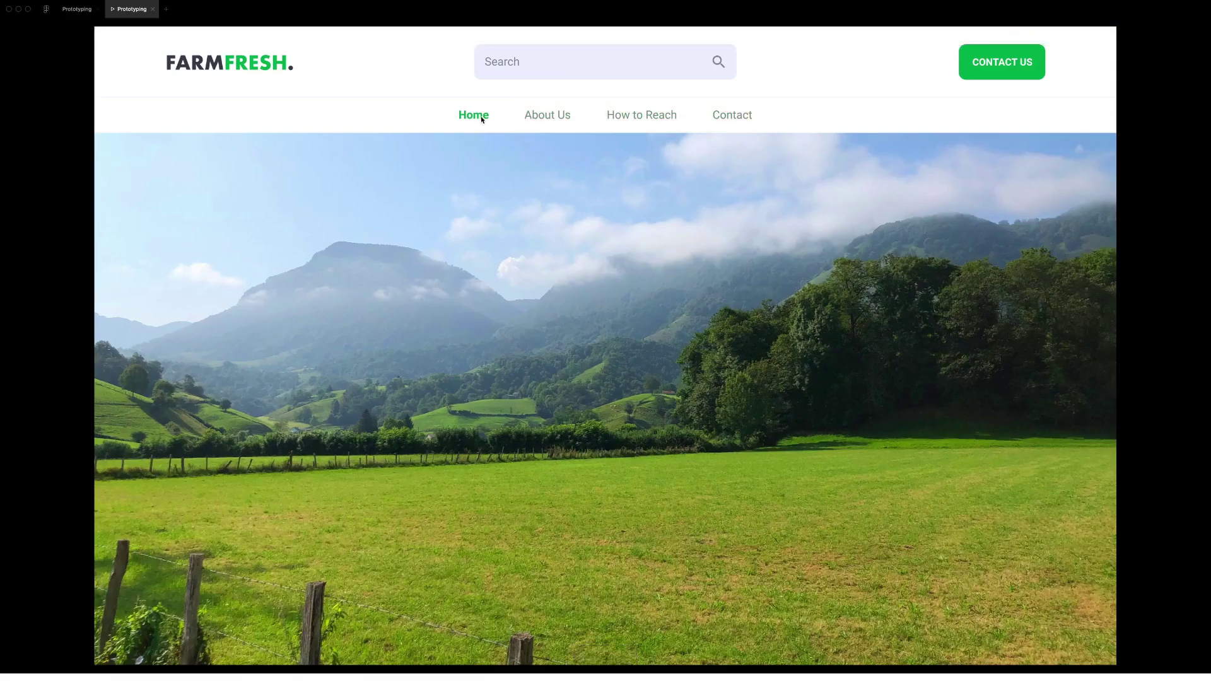
left_click(425, 127)
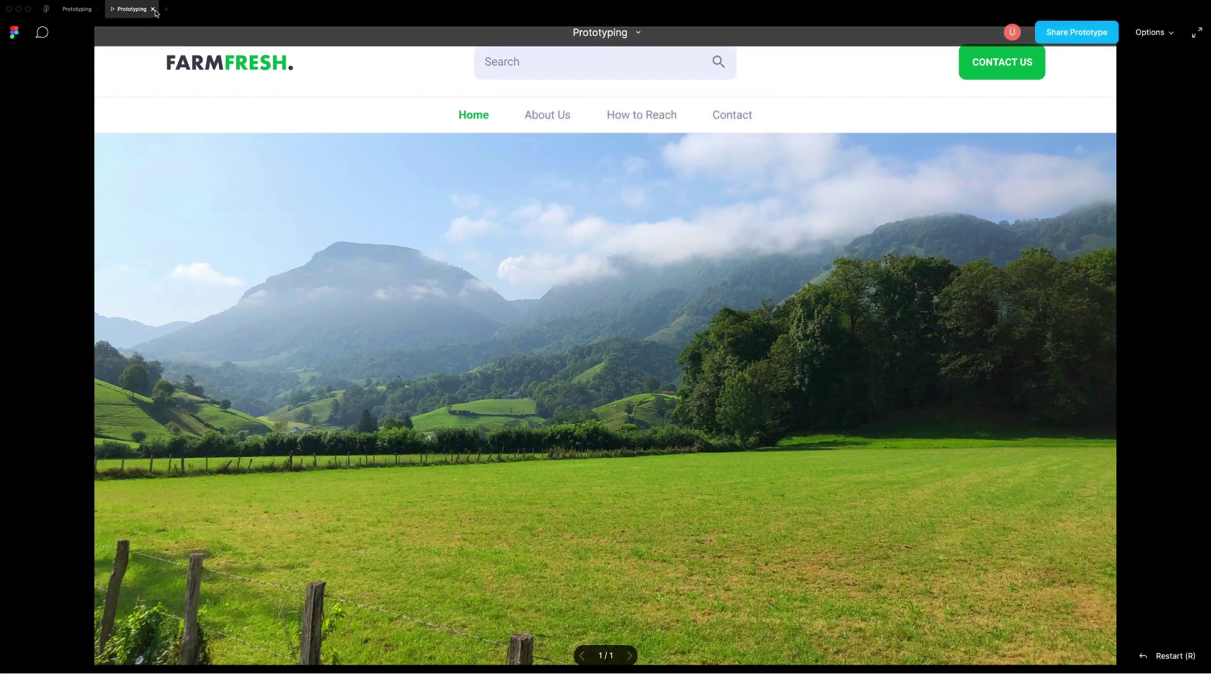
left_click(79, 9)
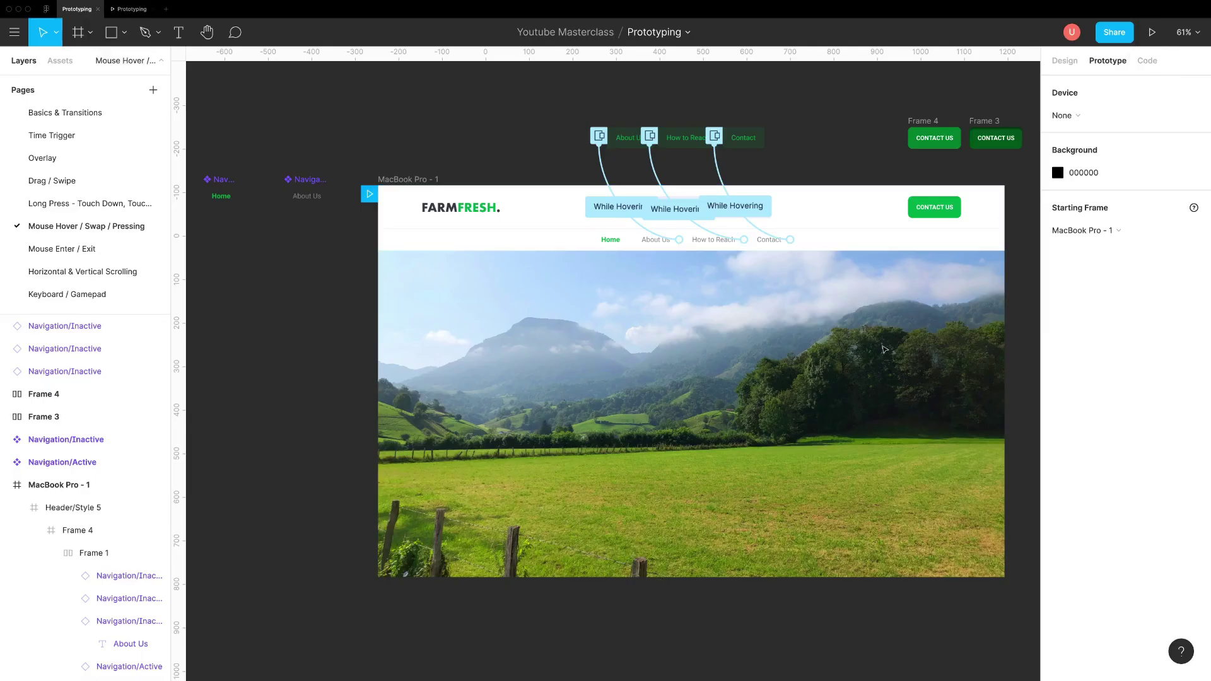
- Link Contact Us to Frame 4: While Hovering, Open Overlay, manual position
left_click(933, 209)
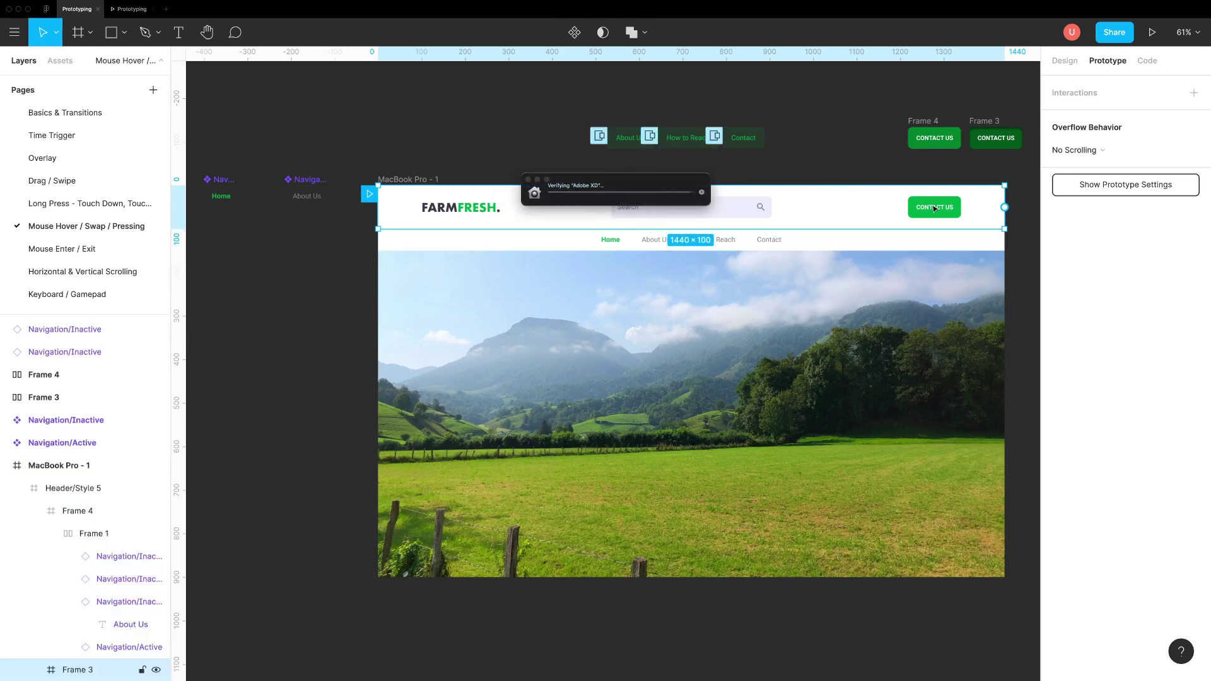
left_click(939, 207)
scroll(938, 208, "right", 2)
left_click_drag(922, 207, 889, 138)
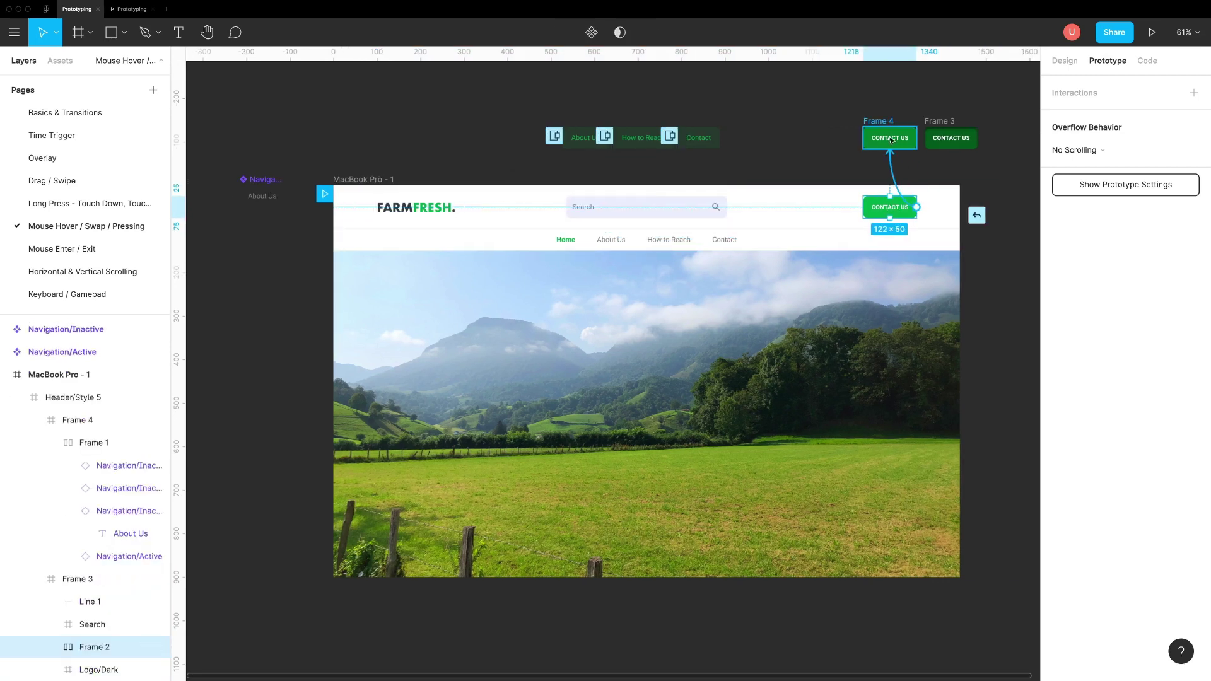
left_click(916, 149)
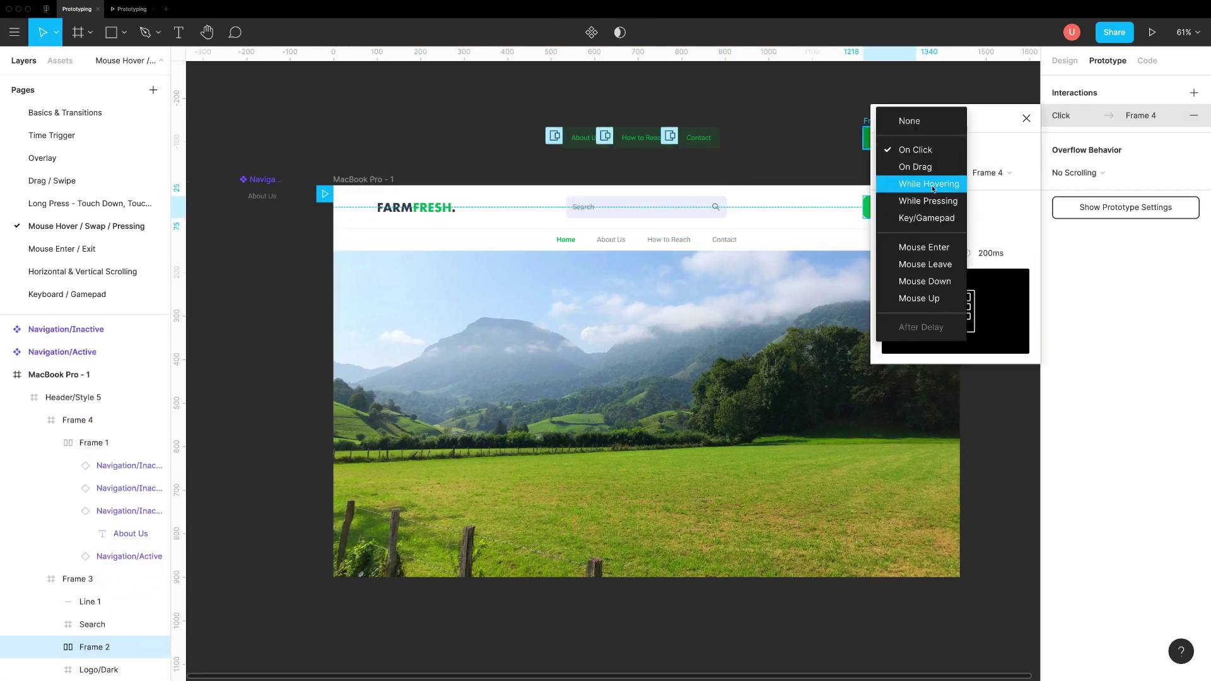
left_click(932, 183)
left_click(928, 230)
left_click(922, 172)
left_click(933, 197)
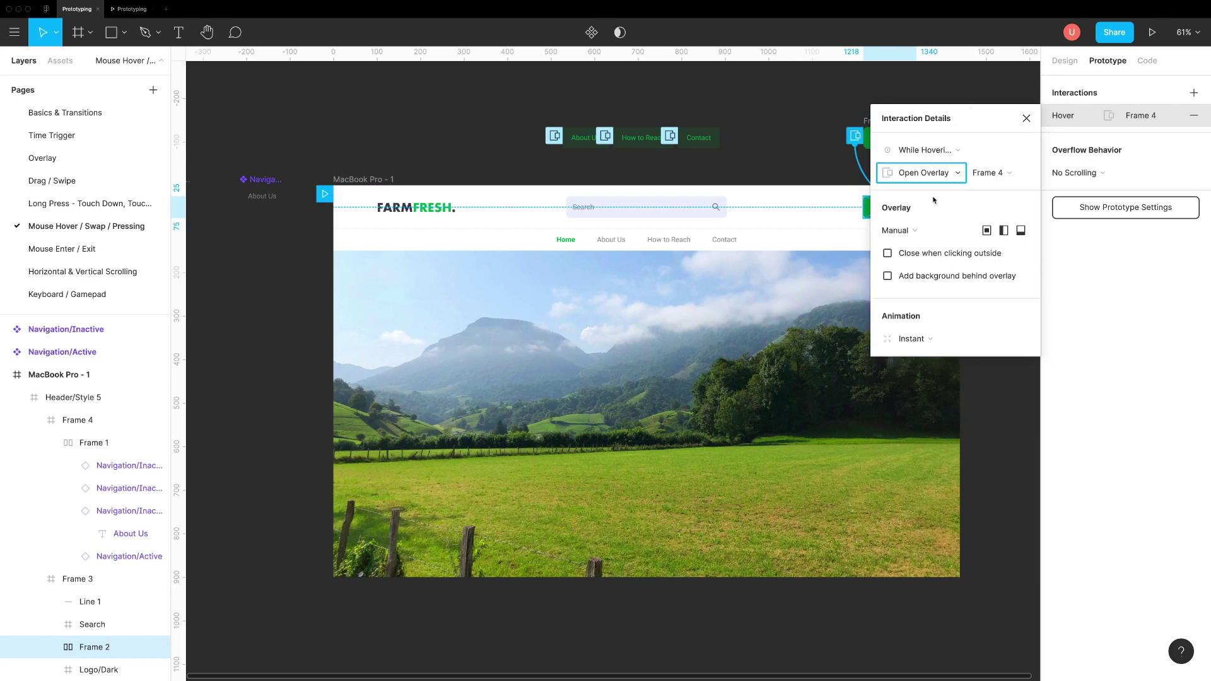
left_click(922, 231)
left_click(978, 212)
left_click(960, 95)
scroll(968, 120, "up", 5)
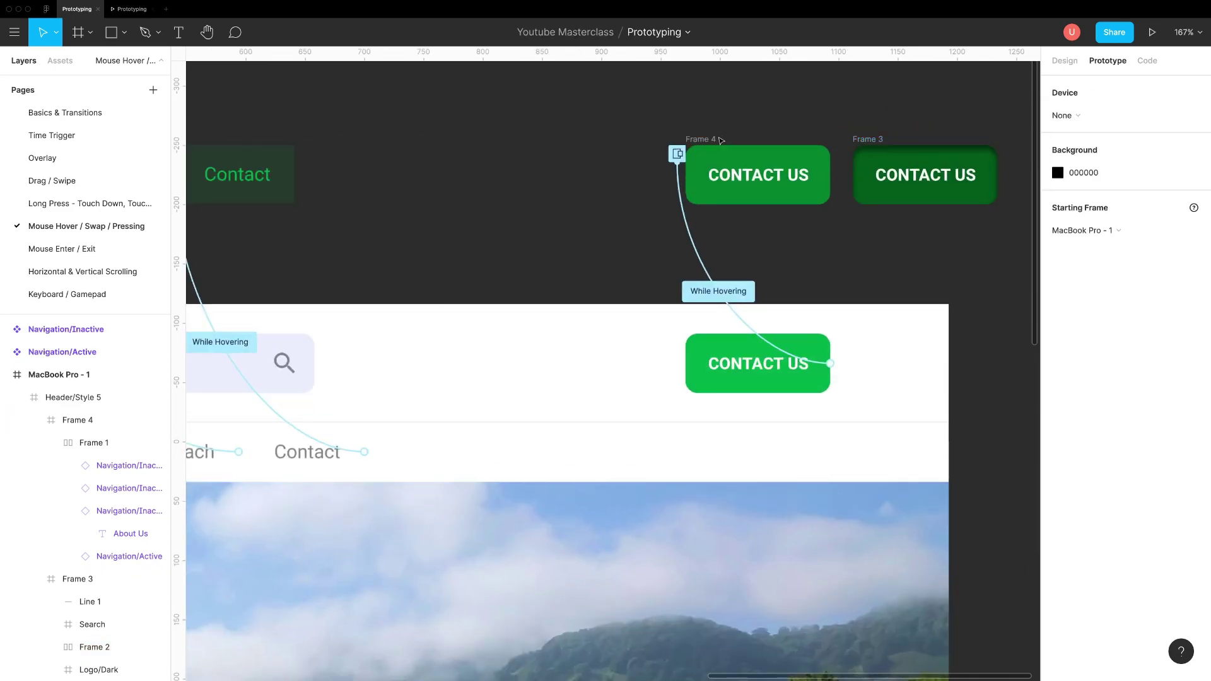
- Link Frame 4 to Frame 3 with While Pressing, Swap With, Instant, then preview
left_click(804, 181)
left_click_drag(863, 183, 865, 182)
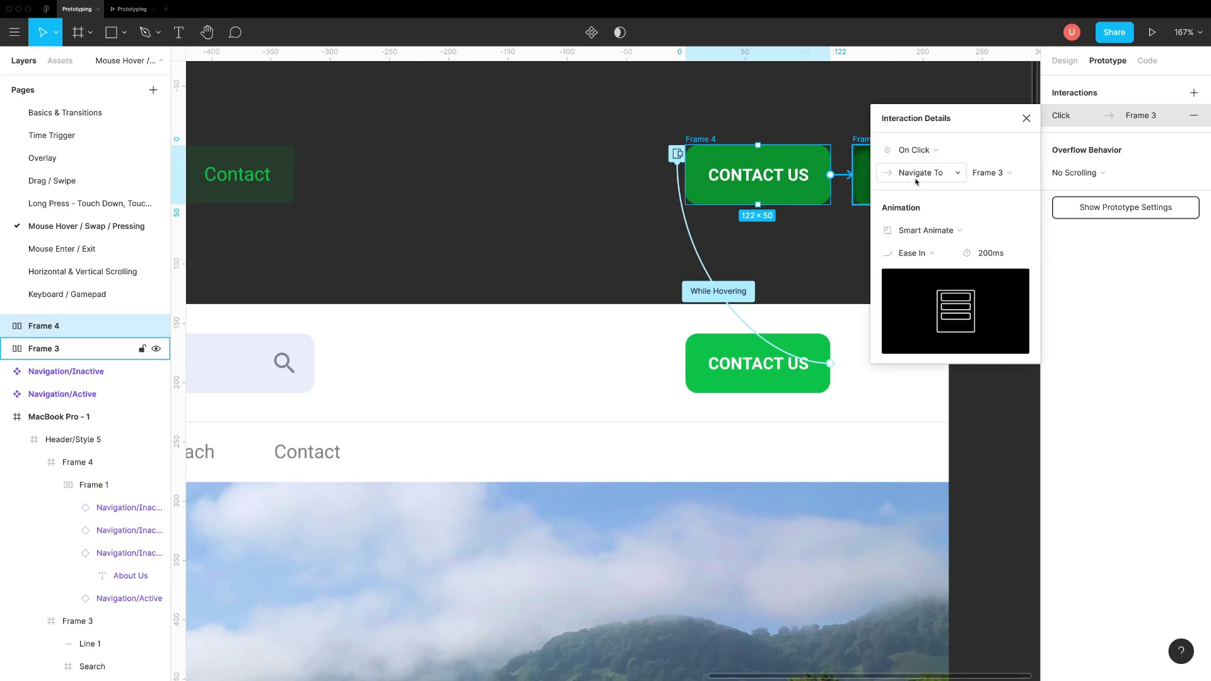
left_click(915, 151)
left_click(928, 199)
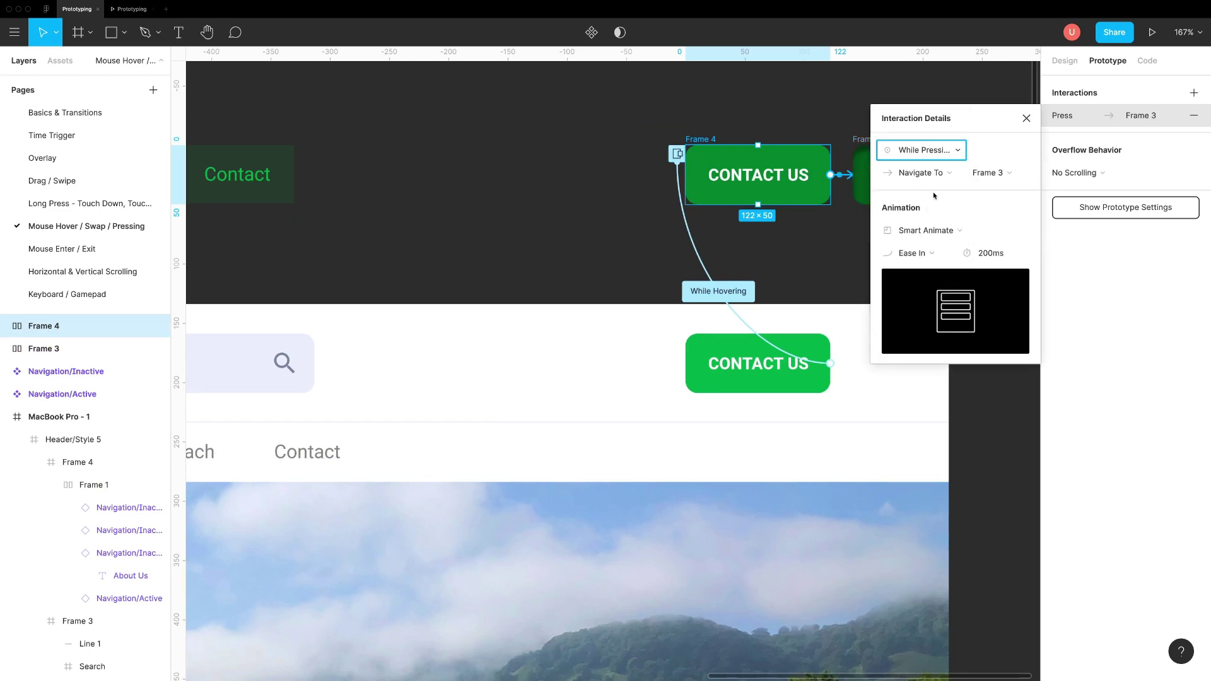
left_click(989, 173)
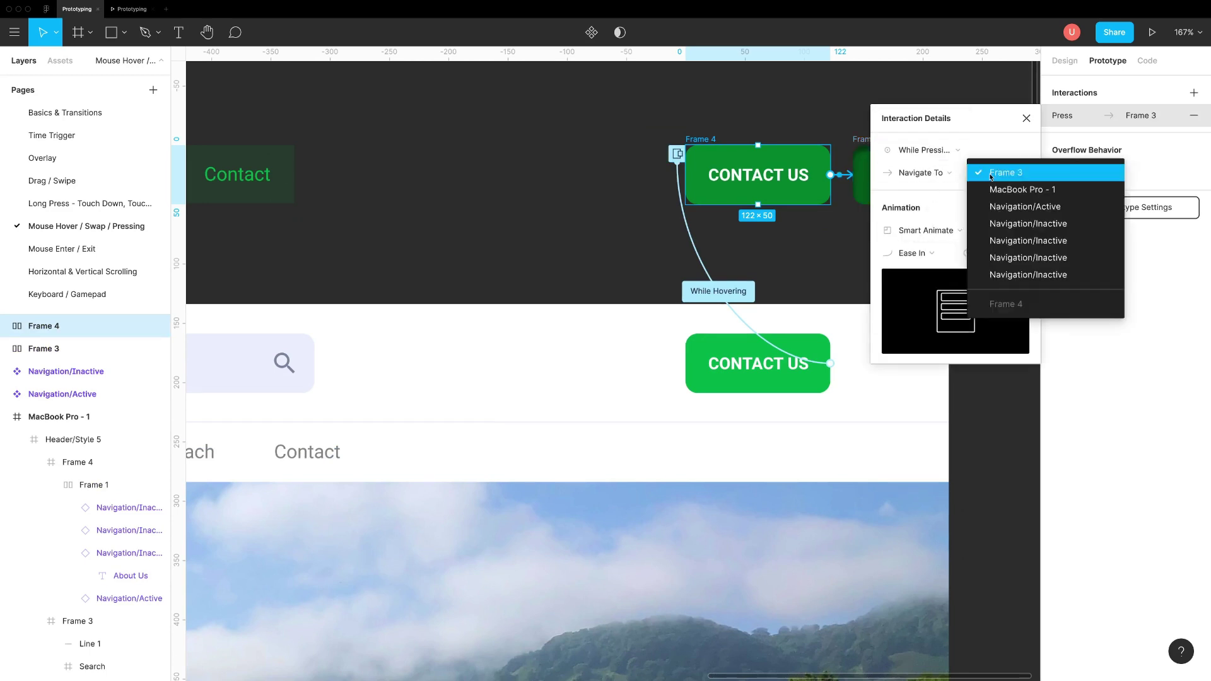
left_click(935, 172)
left_click(922, 190)
left_click(928, 231)
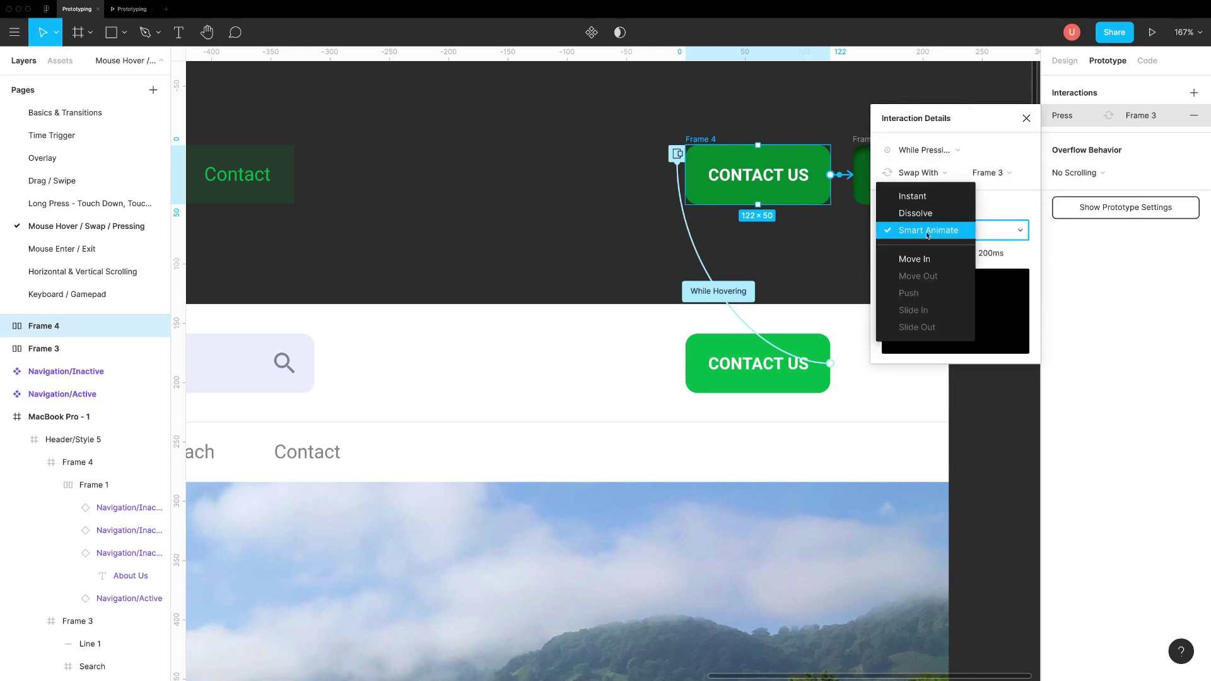
left_click(923, 197)
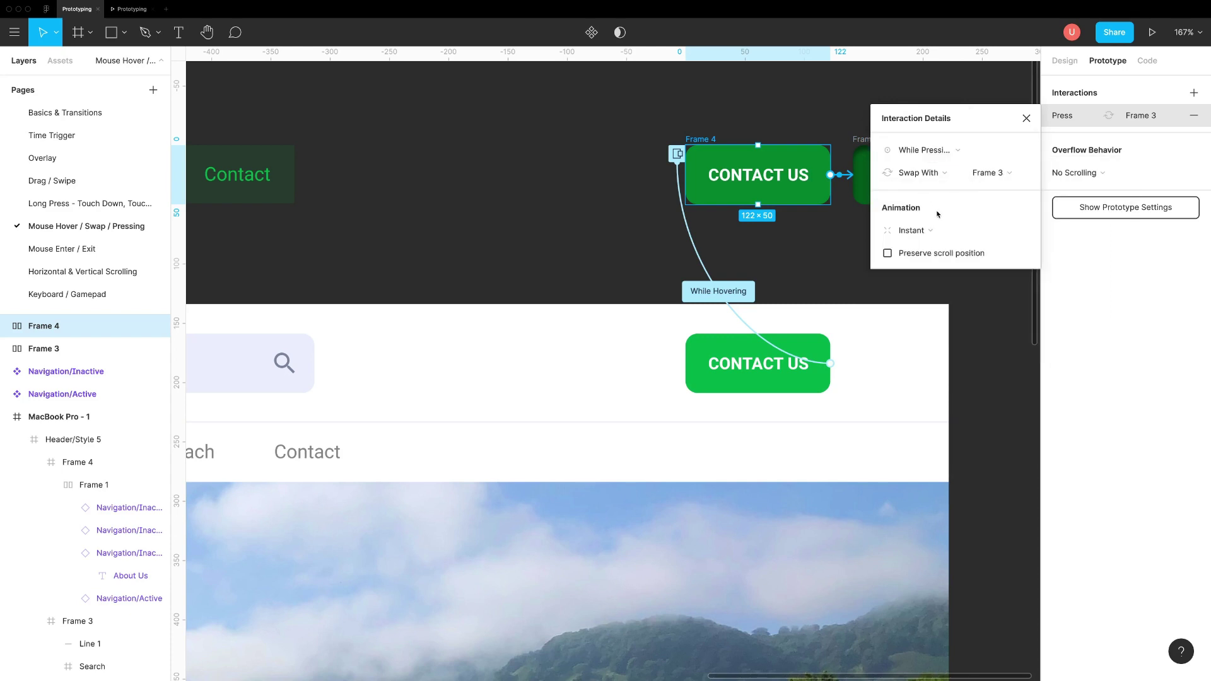
left_click(839, 234)
scroll(865, 237, "down", 5)
scroll(864, 238, "down", 3)
scroll(866, 237, "up", 2)
scroll(866, 238, "up", 5)
key("super+alt+Return")
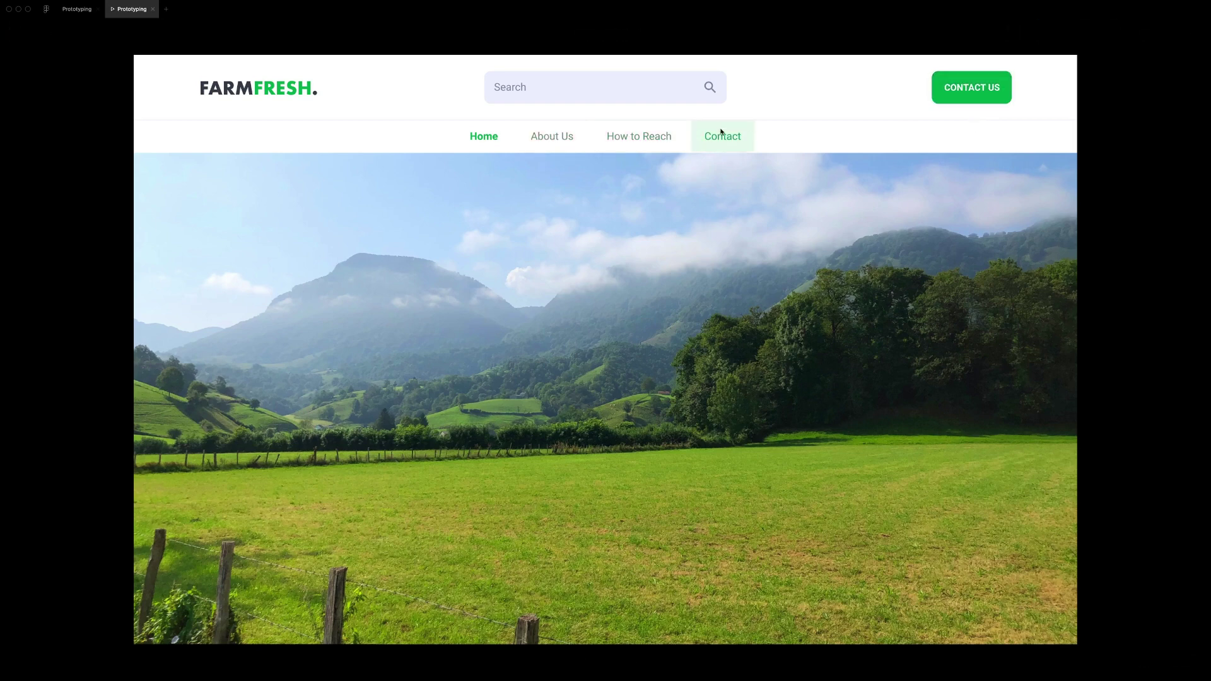
left_click(426, 167)
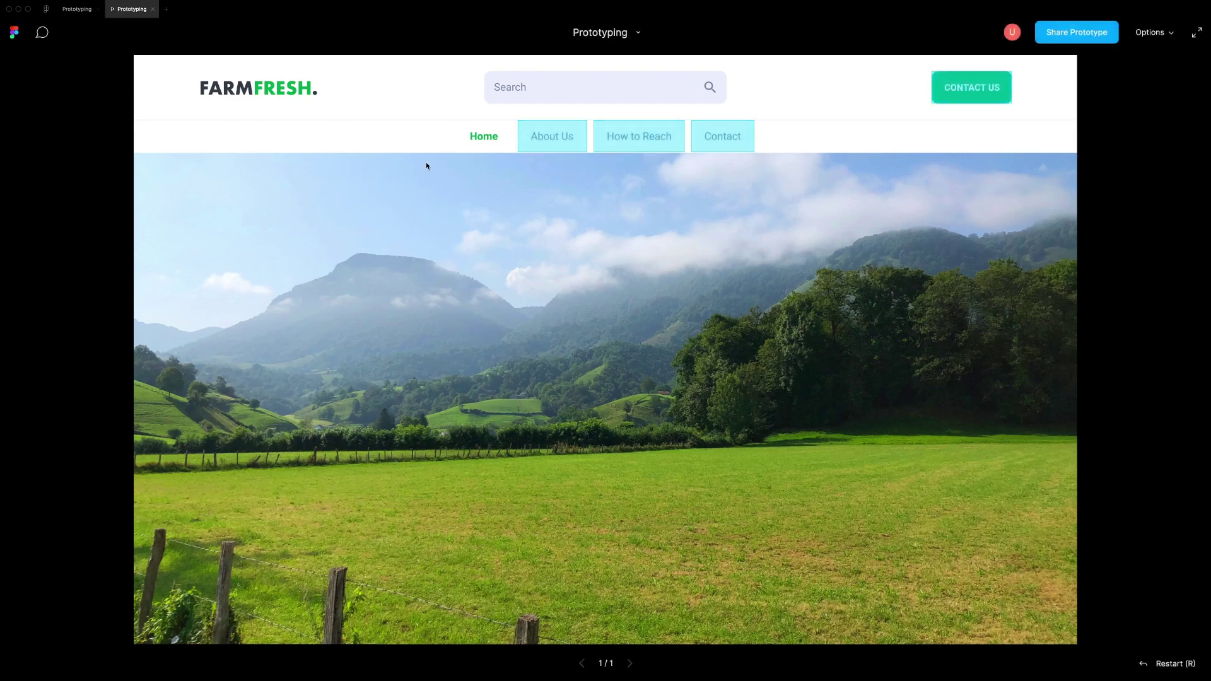
left_click(154, 9)
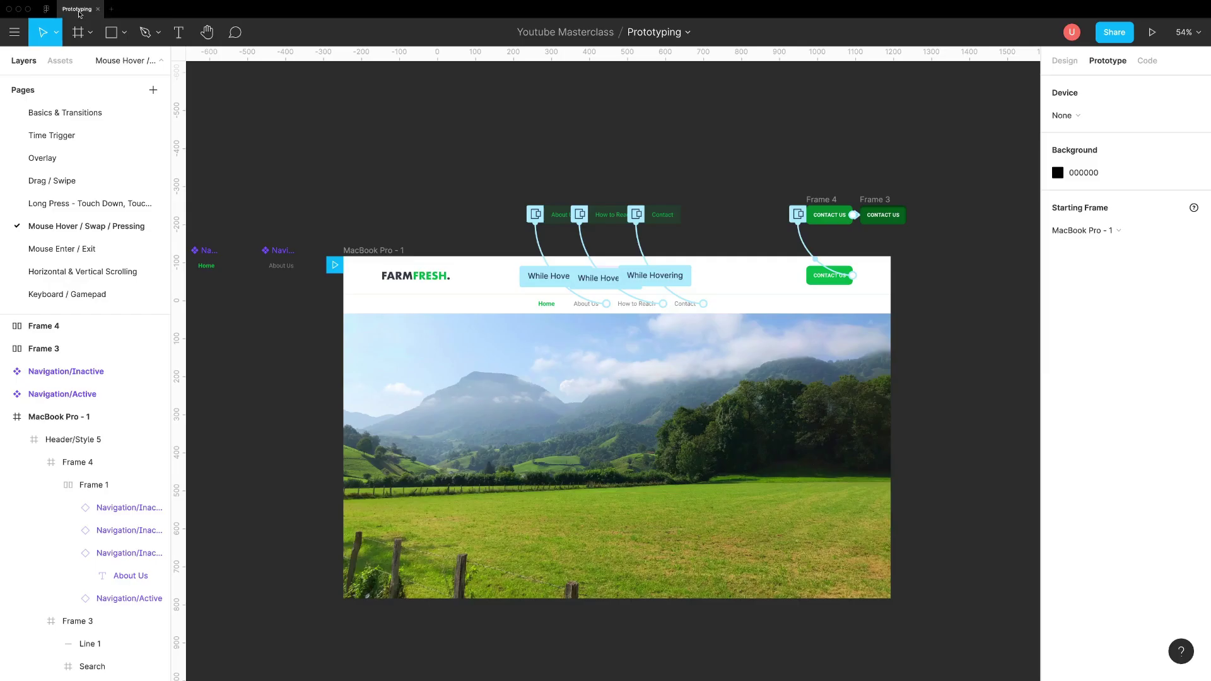
- On the scrolling page, keep Frame 1's poster row on Horizontal Scrolling
left_click(131, 271)
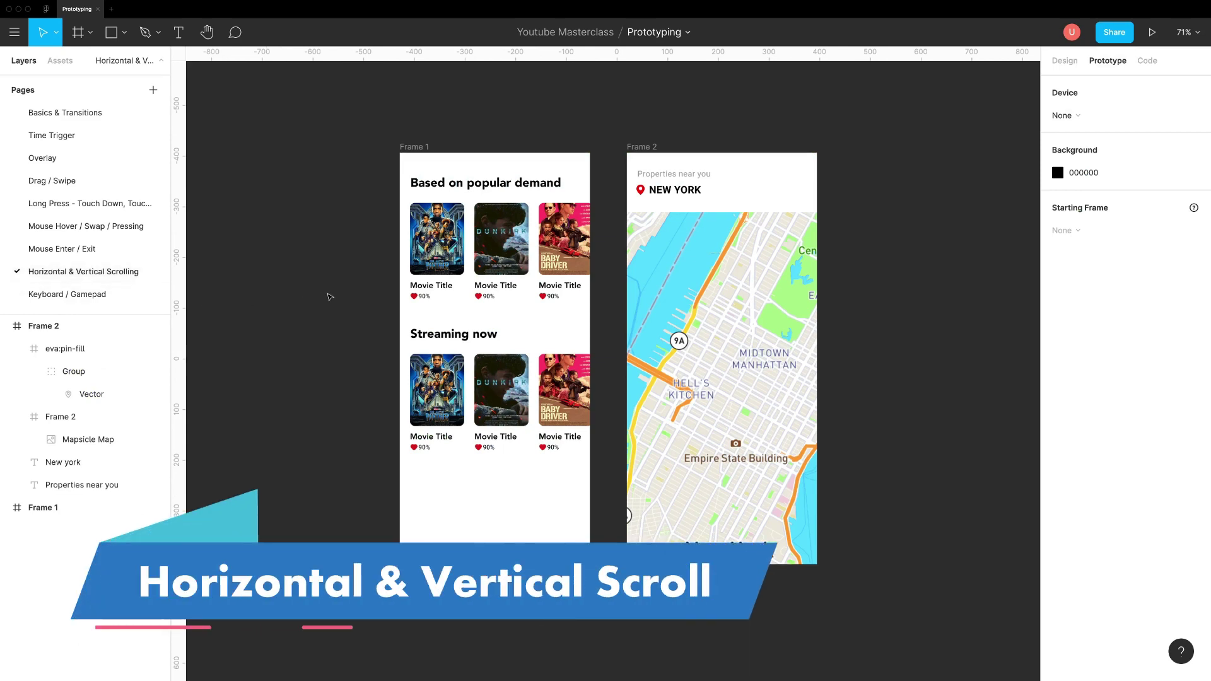
mouse_move(494, 250)
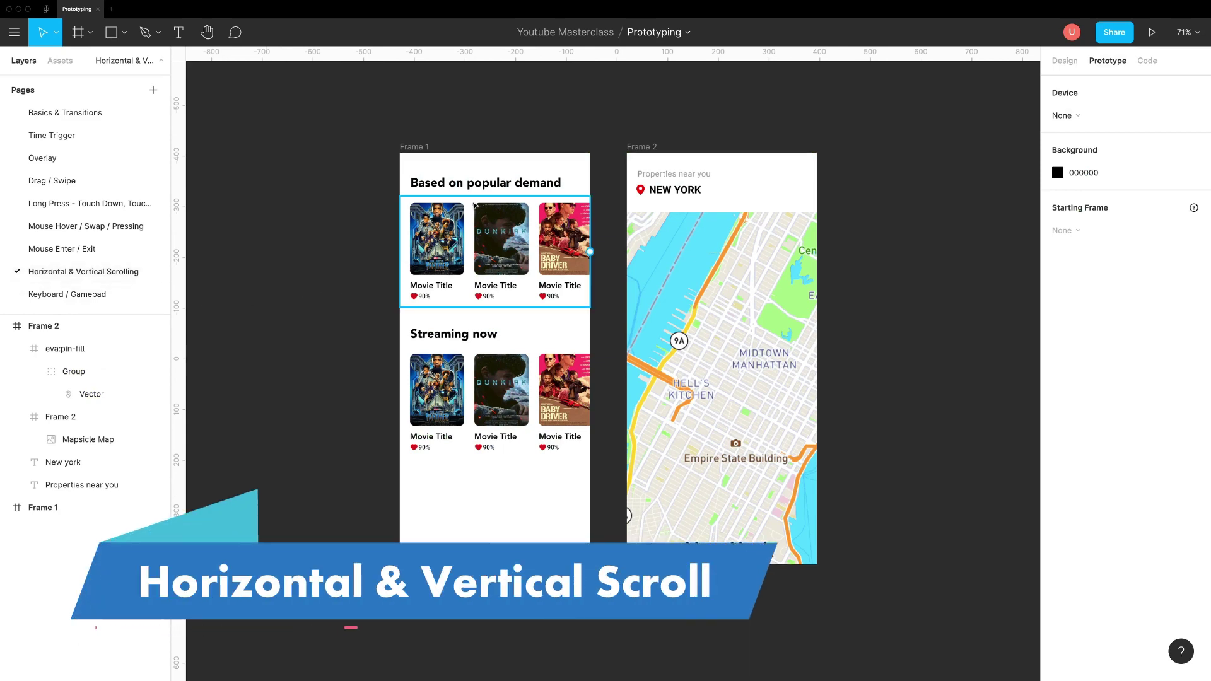
left_click(474, 205)
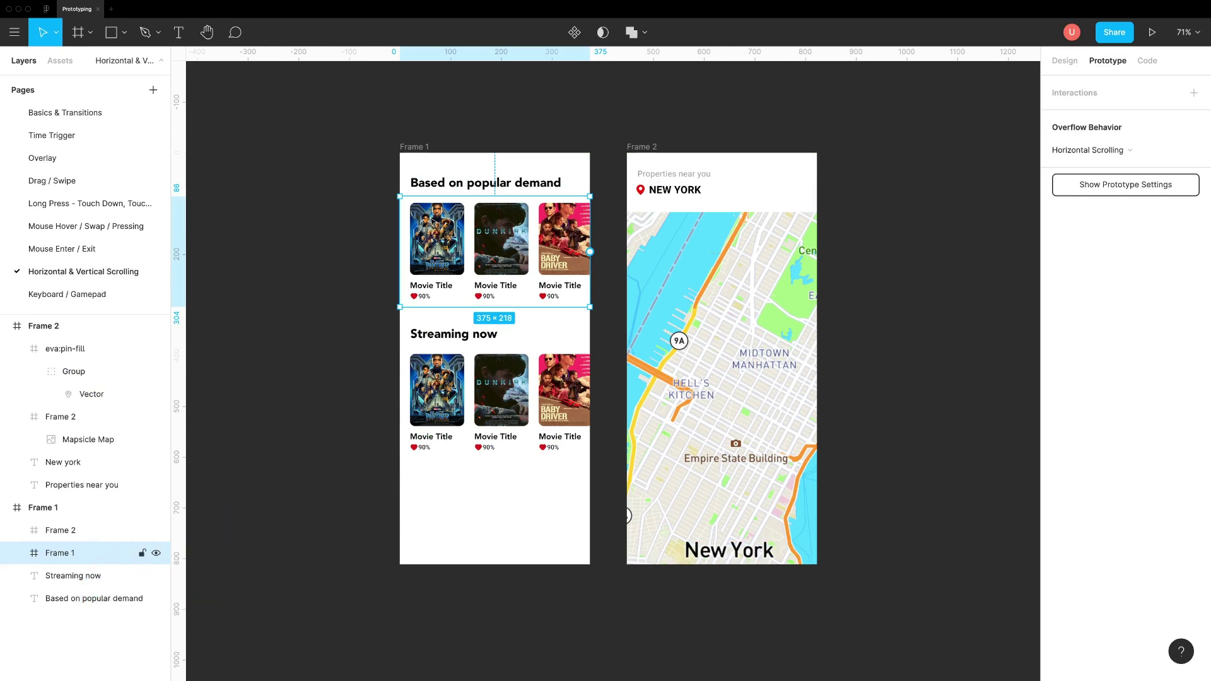
left_click(1064, 61)
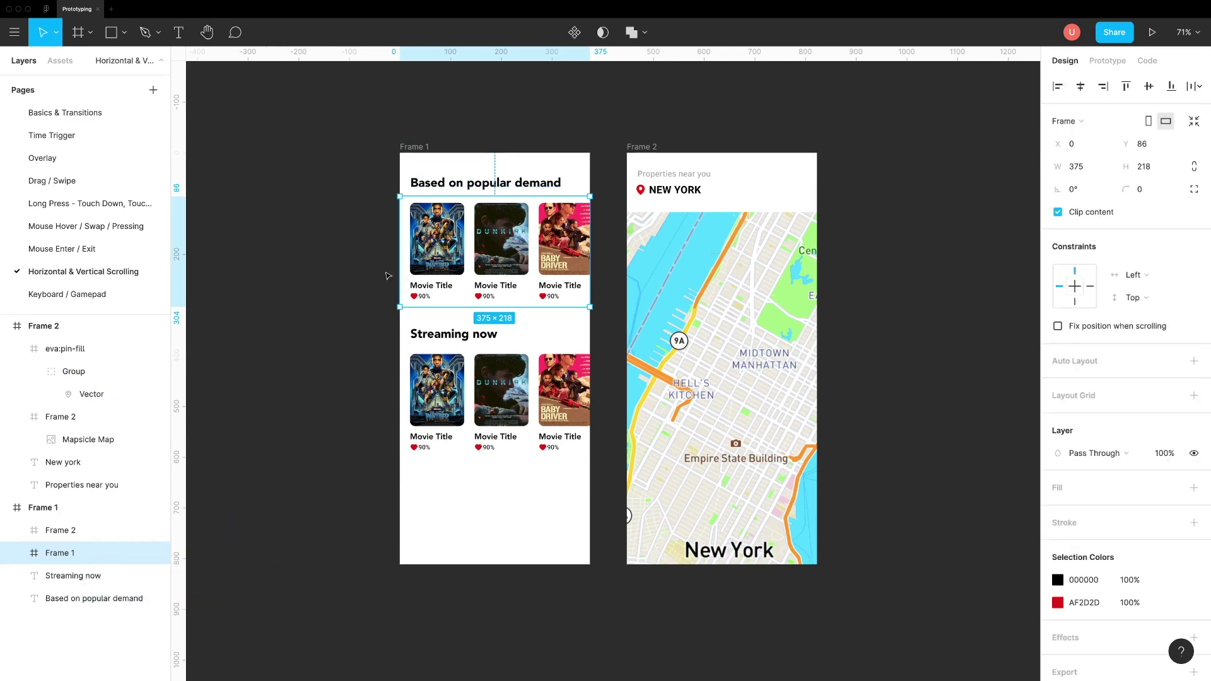
left_click(1078, 214)
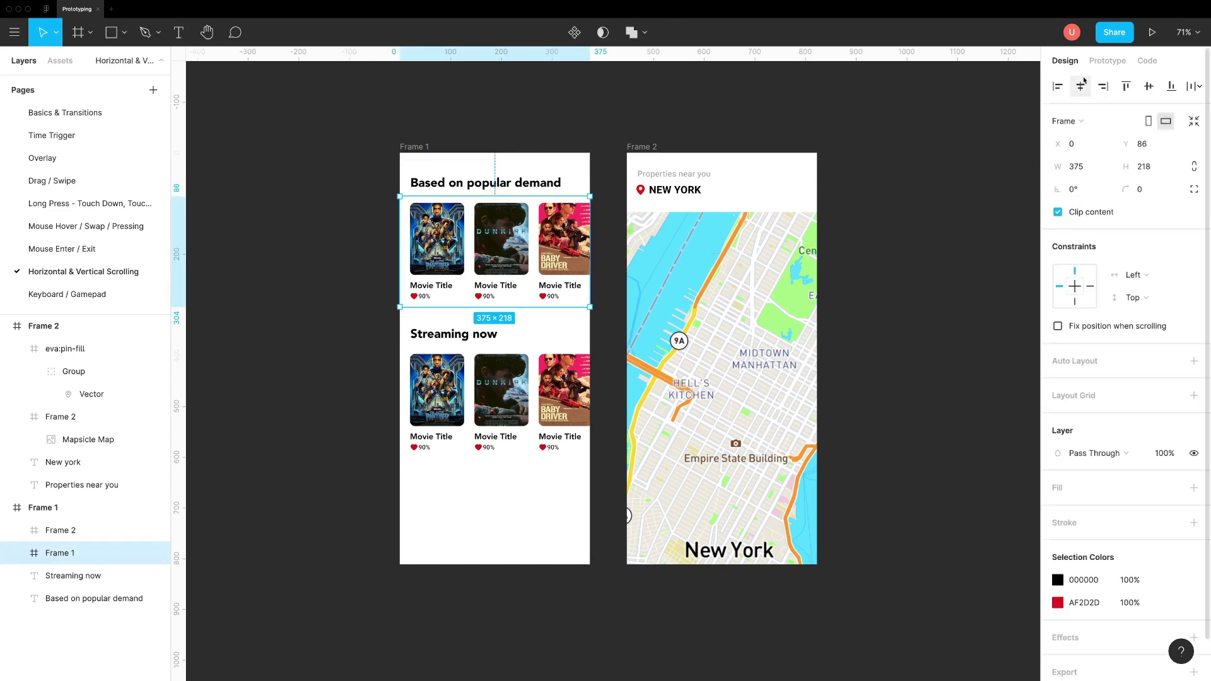
left_click(1102, 62)
left_click(1087, 150)
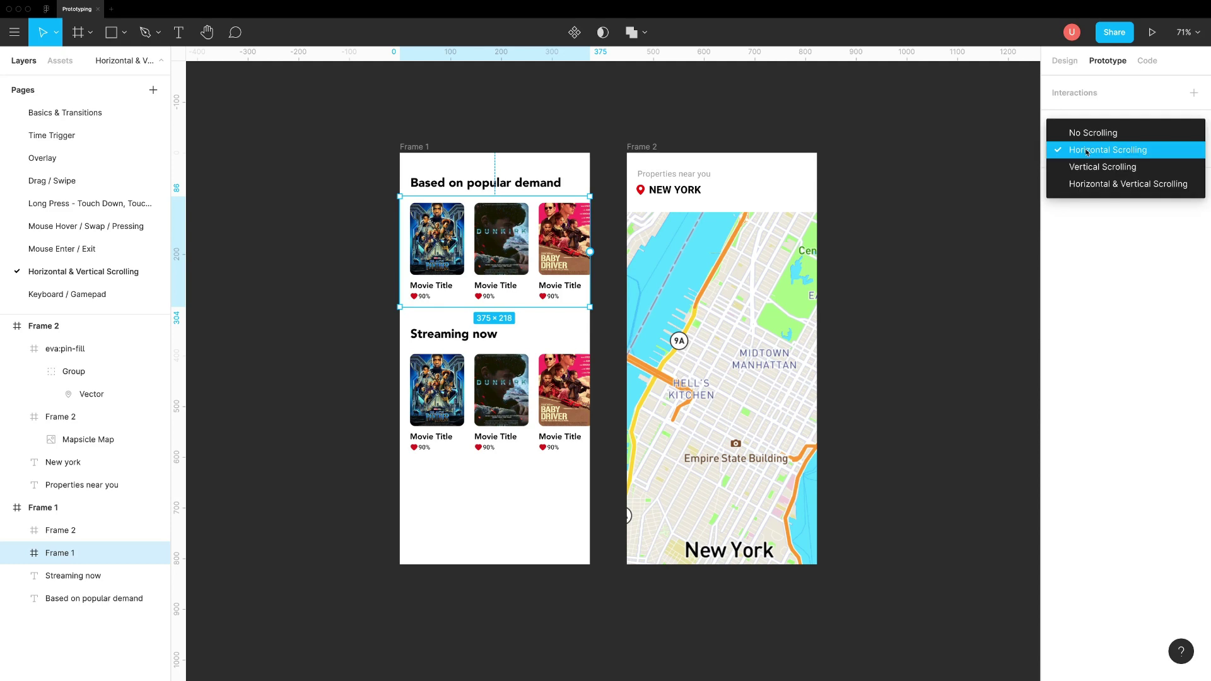
left_click(1086, 152)
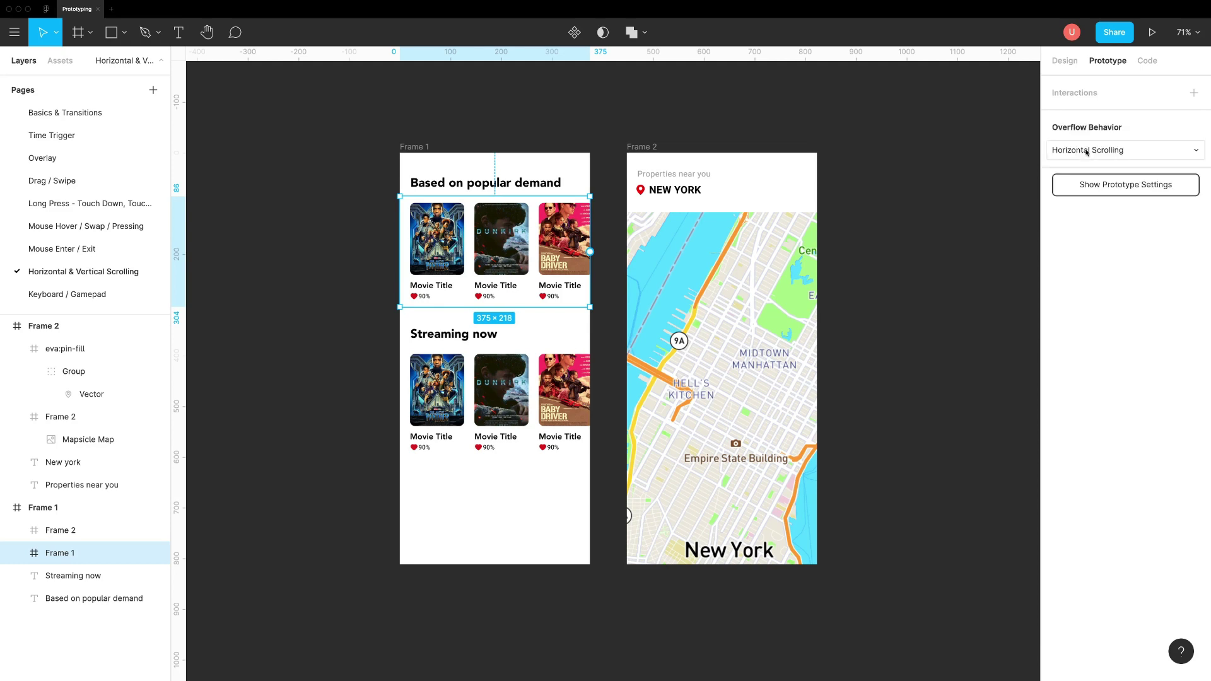
- Set the New York map frame to Horizontal & Vertical Scrolling and preview it
left_click(723, 319)
left_click(1058, 151)
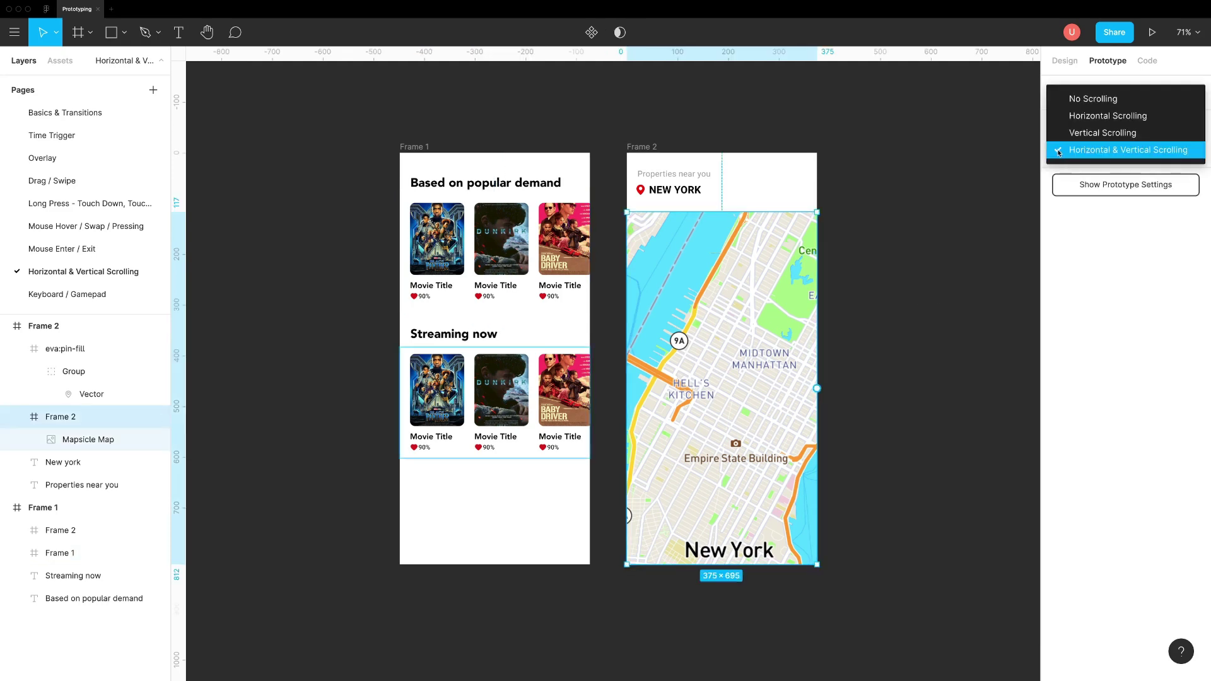
left_click(1096, 151)
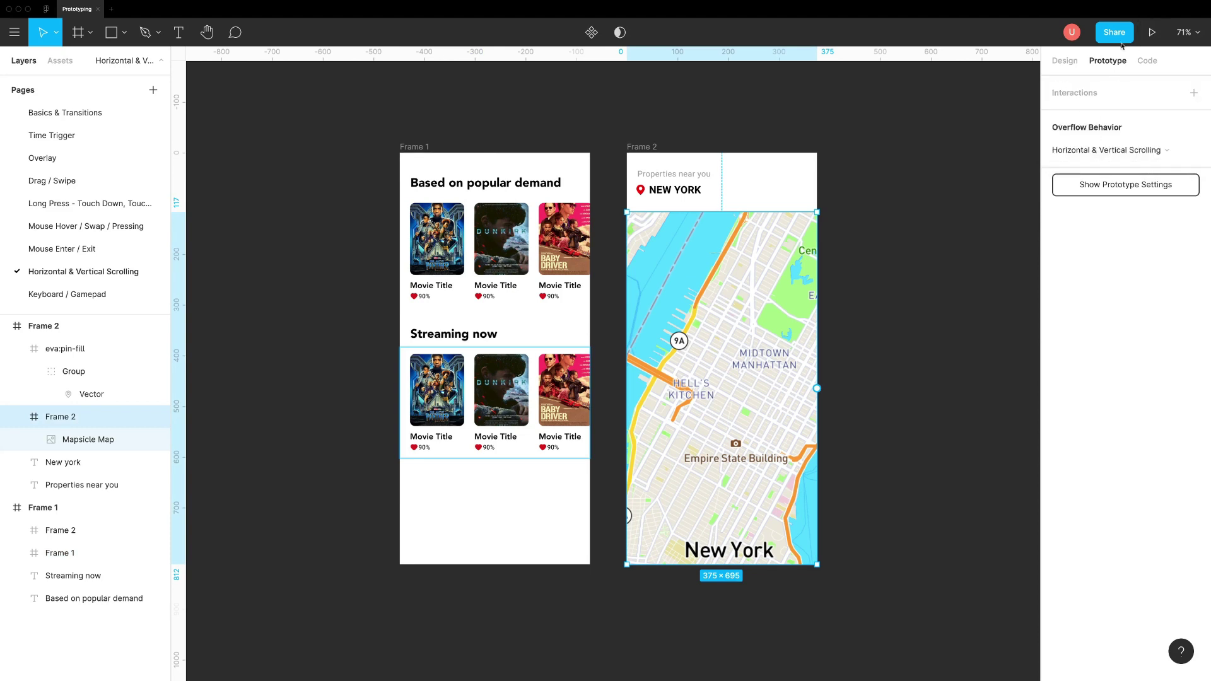
left_click(1152, 33)
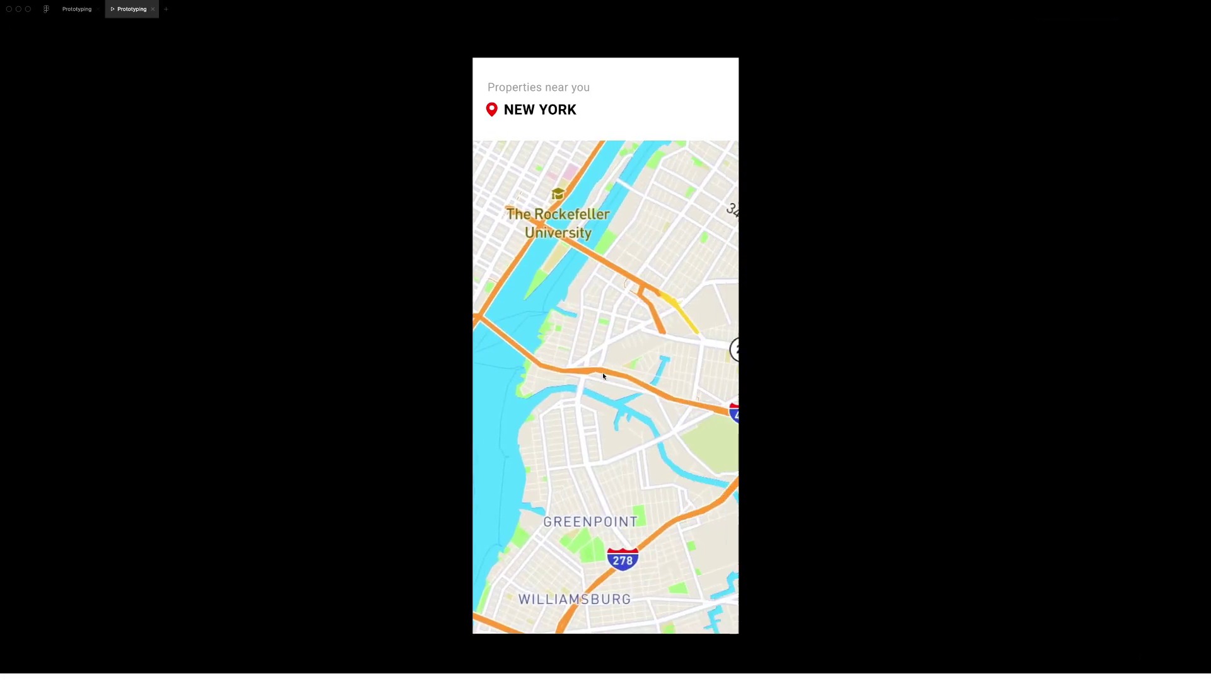
scroll(696, 176, "right", 5)
scroll(662, 189, "left", 5)
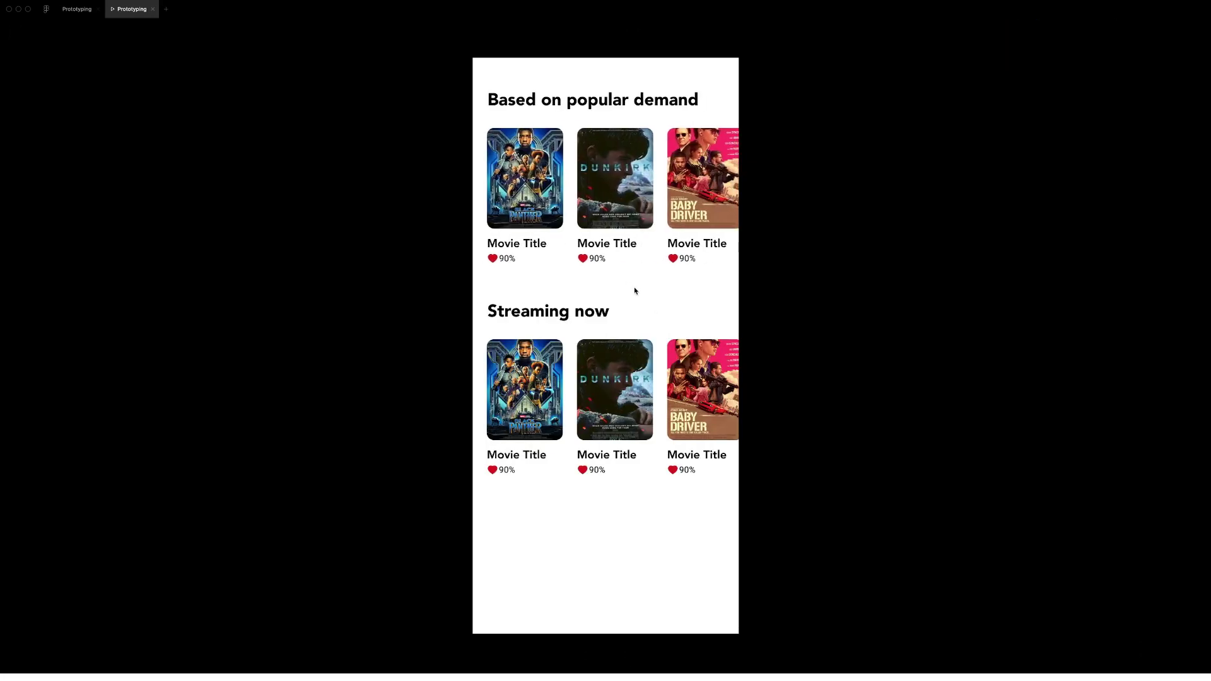
- Go to the Mouse Enter / Exit page and select both desktop frames' nav bars
left_click(76, 8)
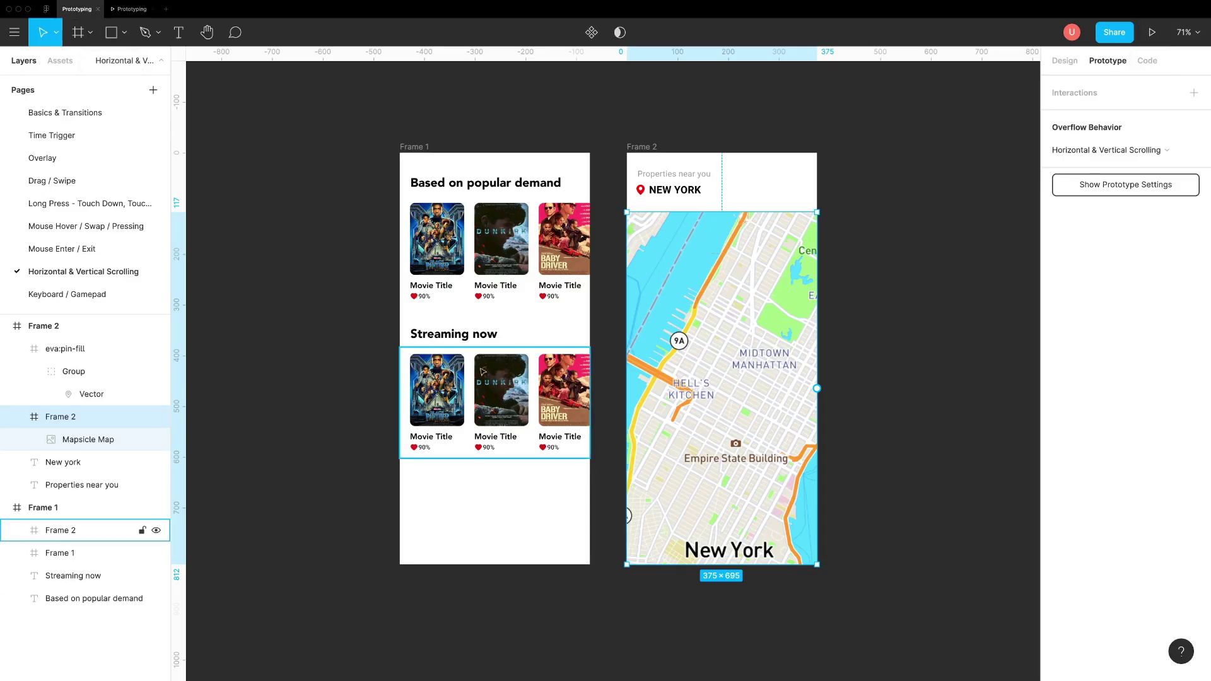
left_click(66, 249)
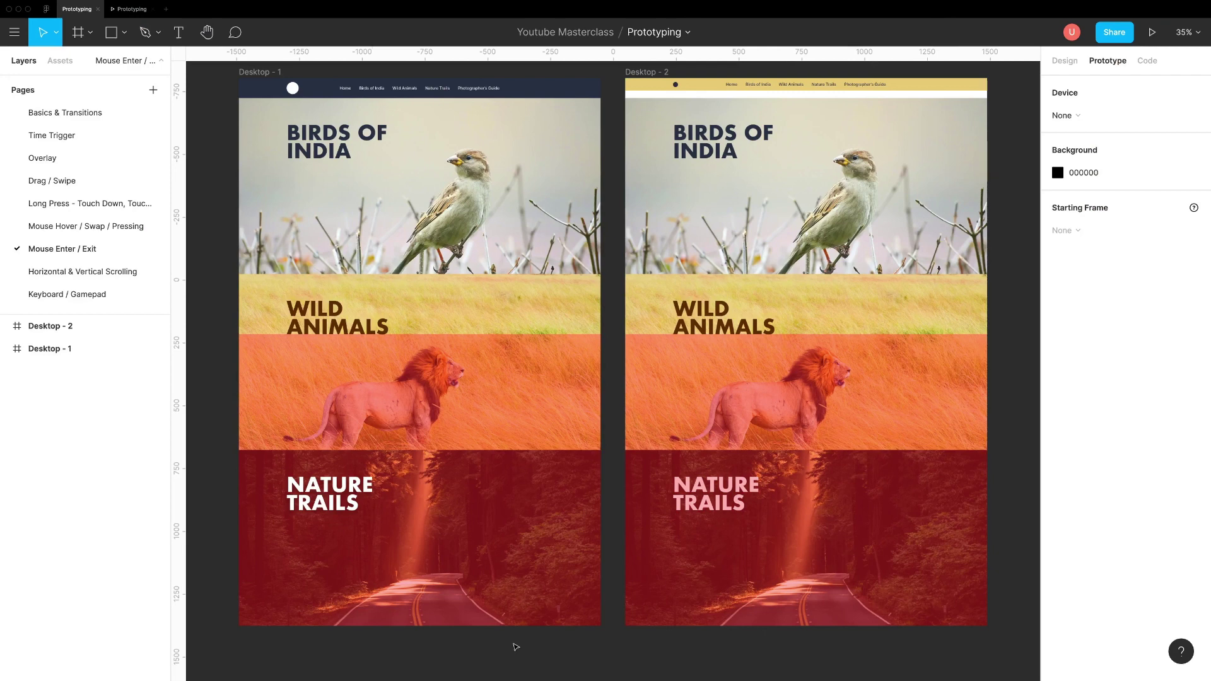
scroll(516, 647, "up", 4)
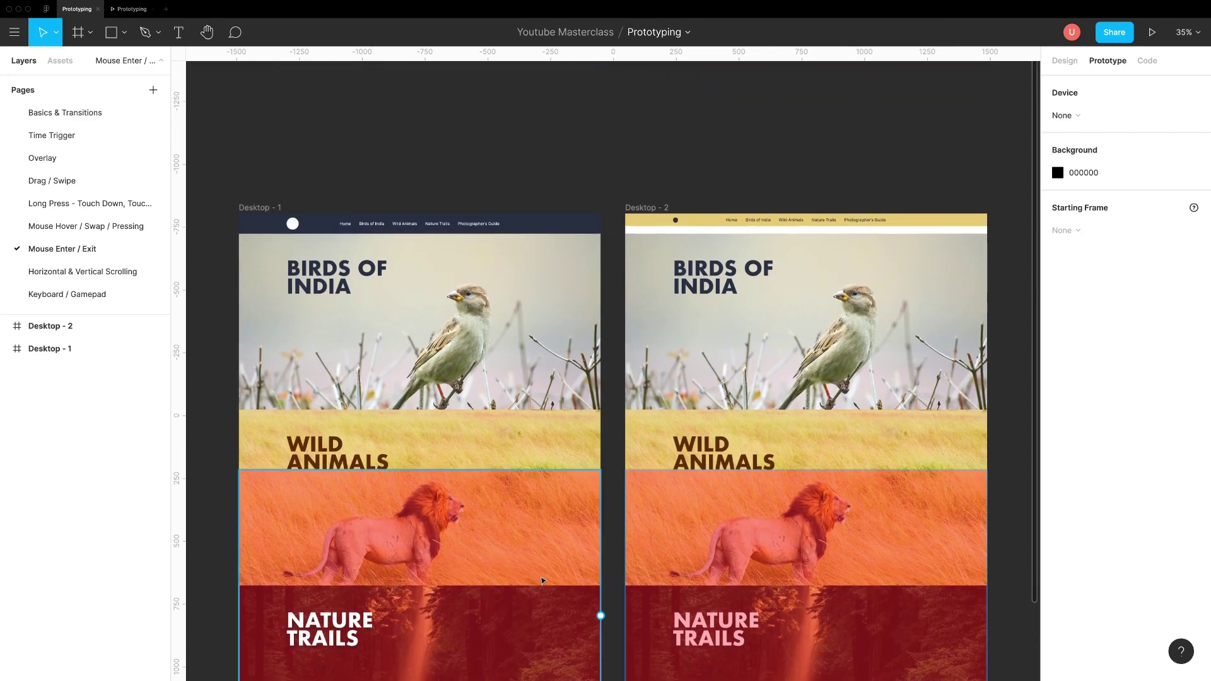
scroll(542, 577, "down", 3)
scroll(542, 577, "down", 1)
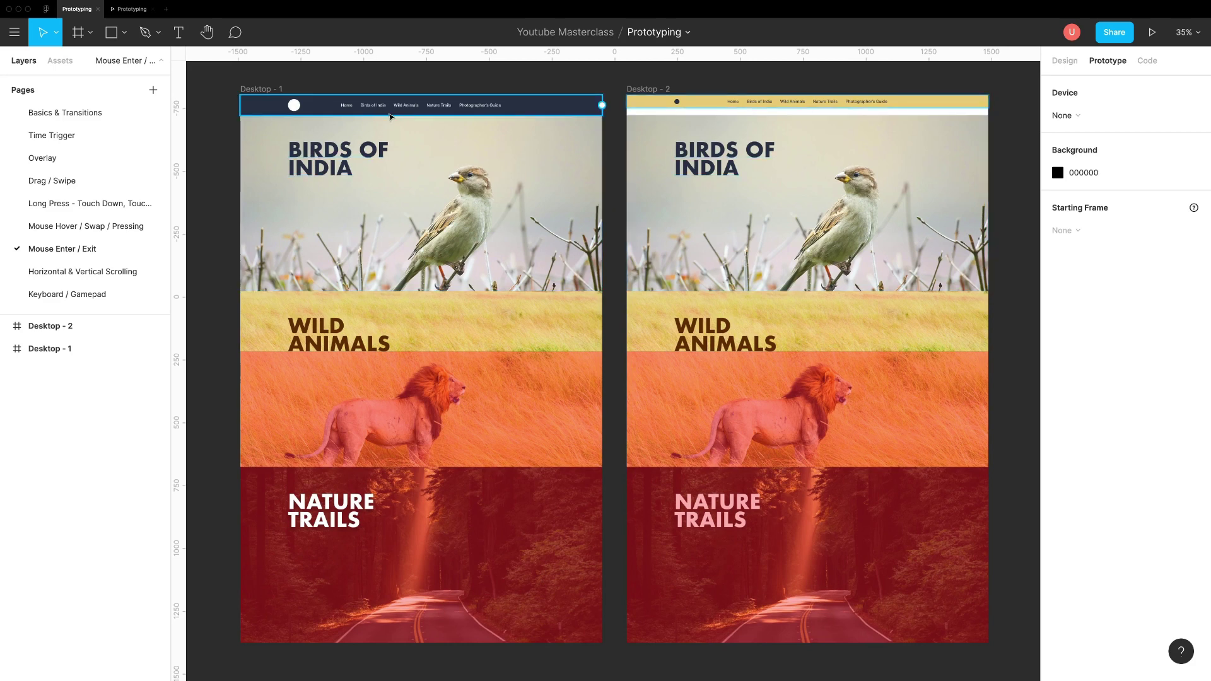
left_click(328, 104)
left_click(745, 107)
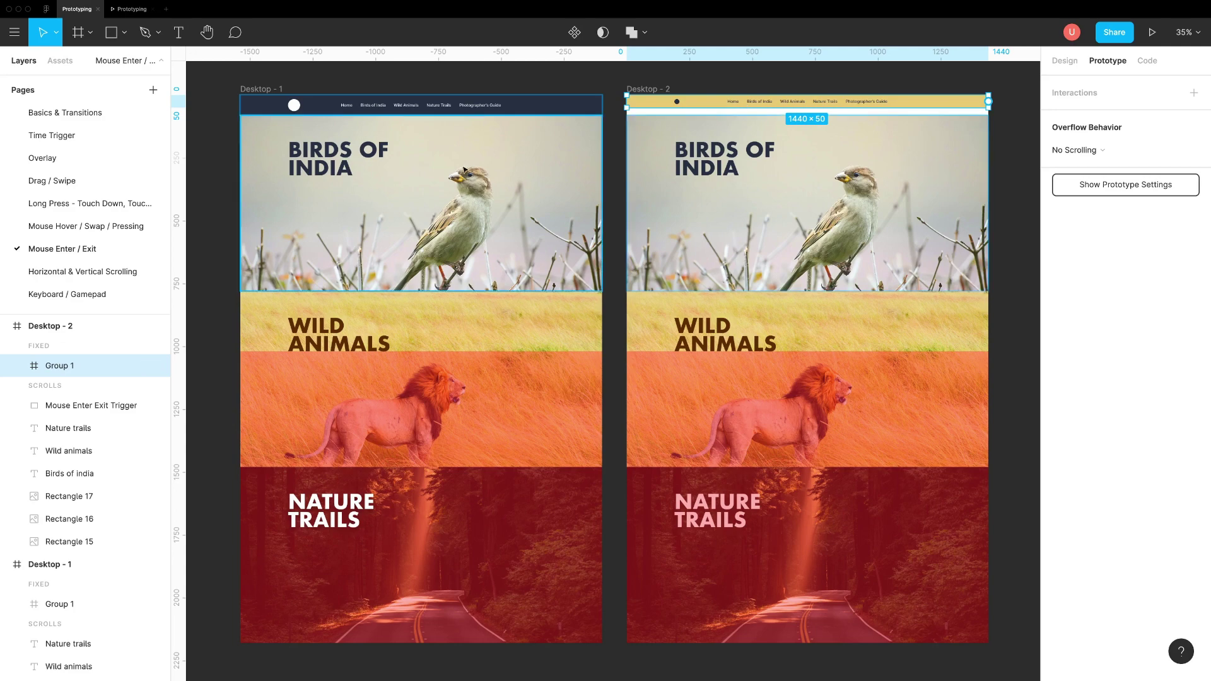
- Link Desktop - 1's trigger area to Desktop - 2 on Mouse Enter, preserving scroll position
left_click(470, 385)
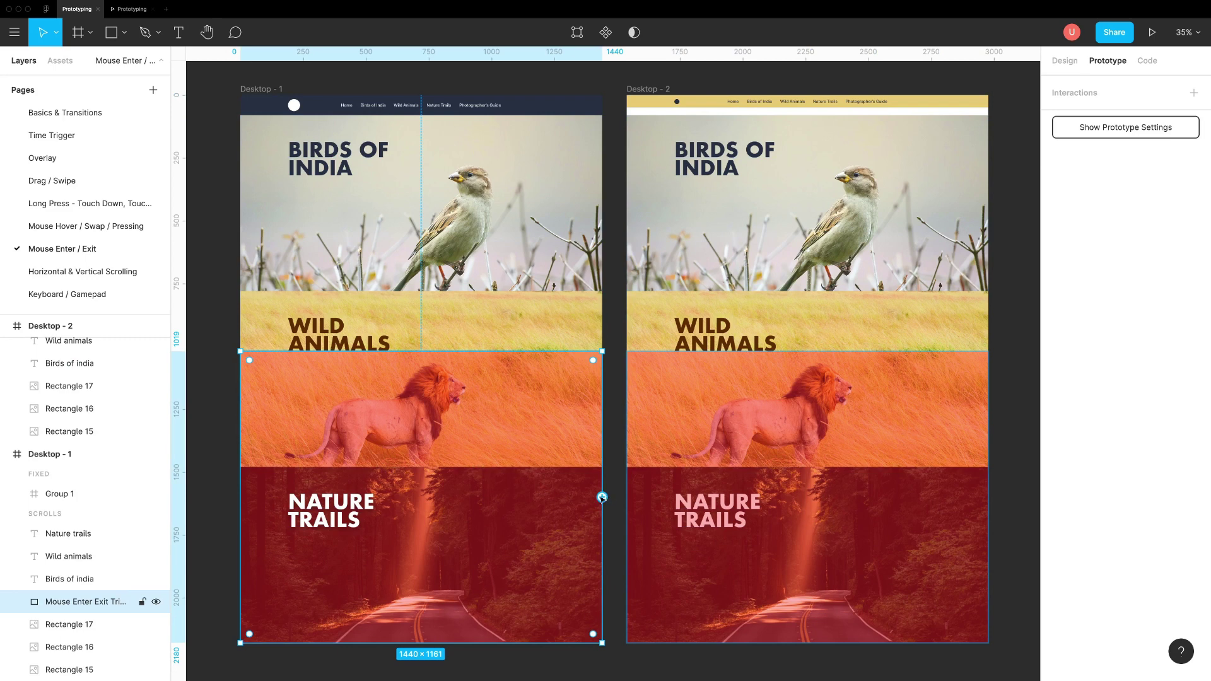
left_click_drag(603, 497, 688, 352)
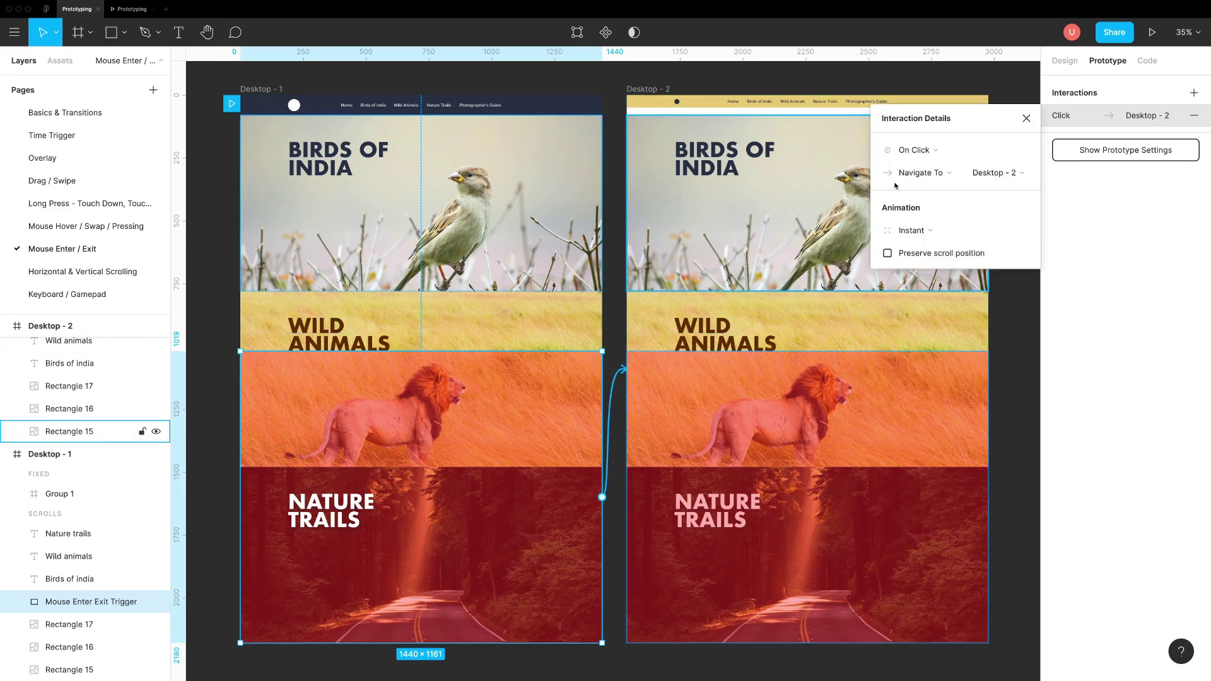
left_click(918, 152)
left_click(927, 249)
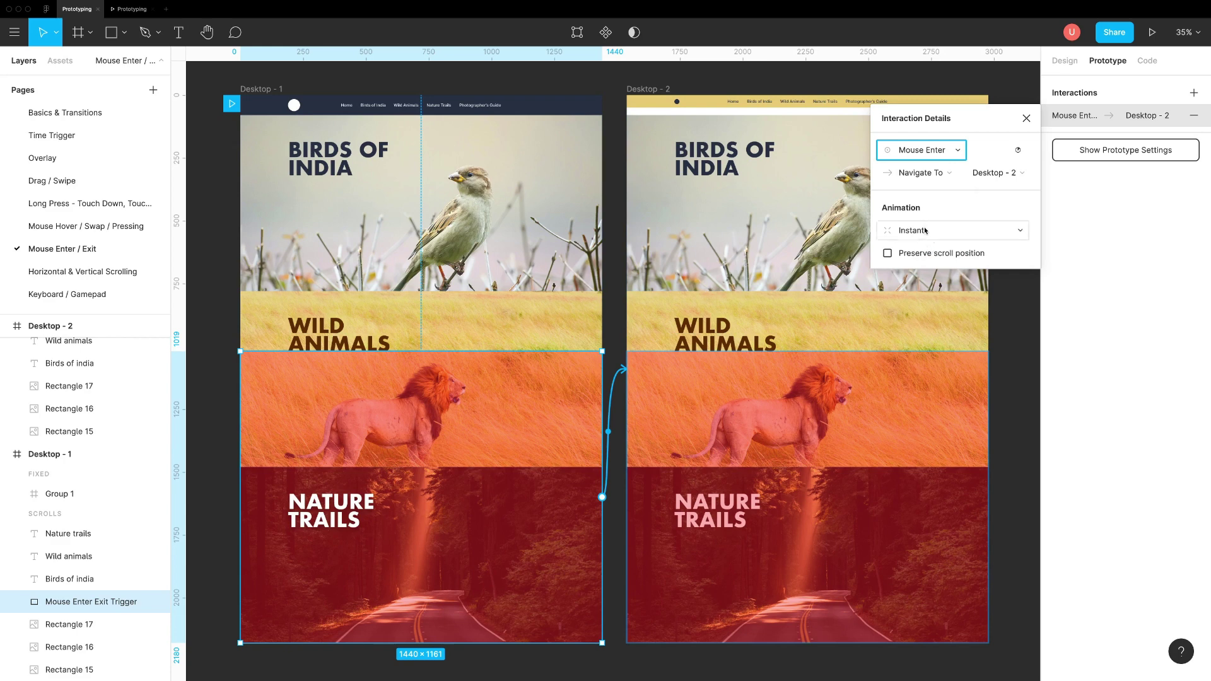
left_click(922, 255)
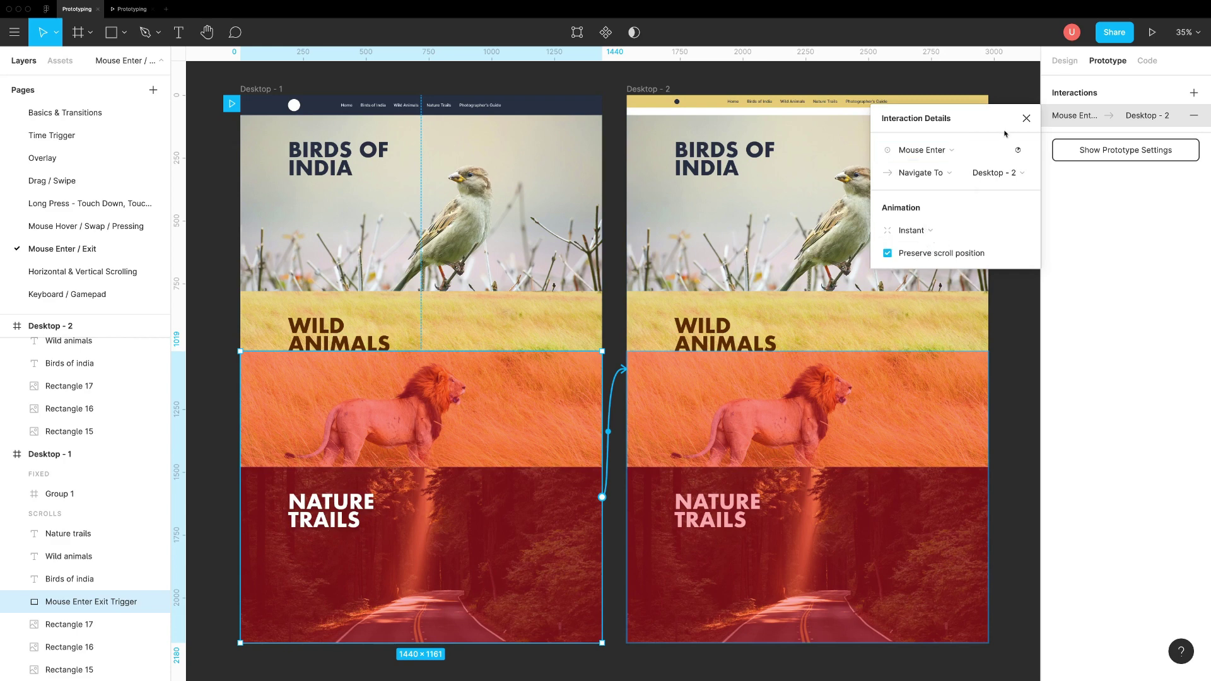
left_click(1025, 119)
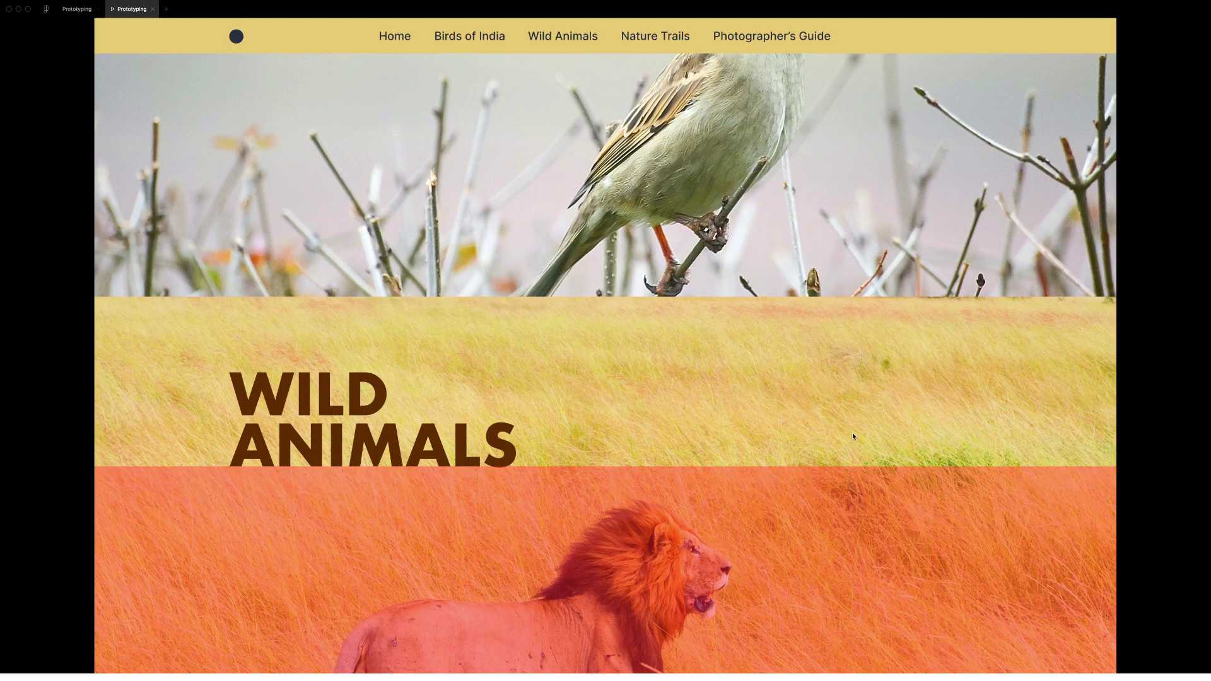
scroll(844, 436, "up", 1)
scroll(844, 436, "up", 2)
scroll(845, 435, "down", 3)
scroll(845, 436, "down", 2)
left_click(77, 9)
- Link Desktop - 2's trigger area back to Desktop - 1 on Mouse Leave
left_click(724, 407)
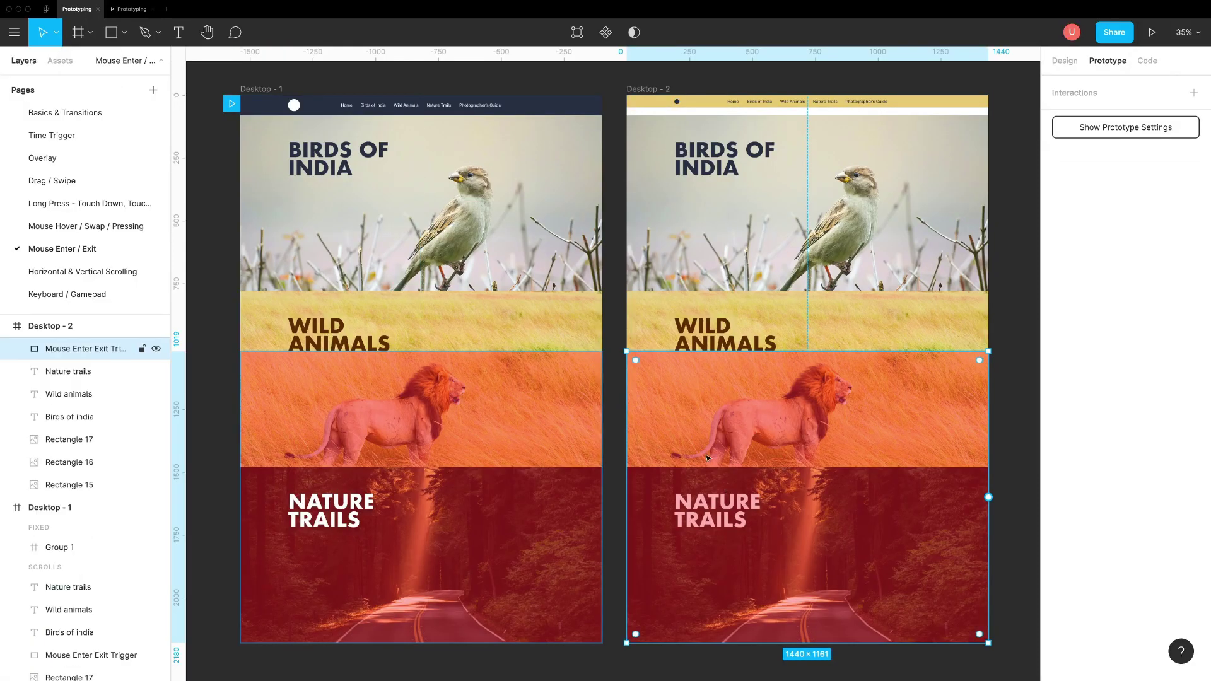
left_click_drag(987, 497, 567, 379)
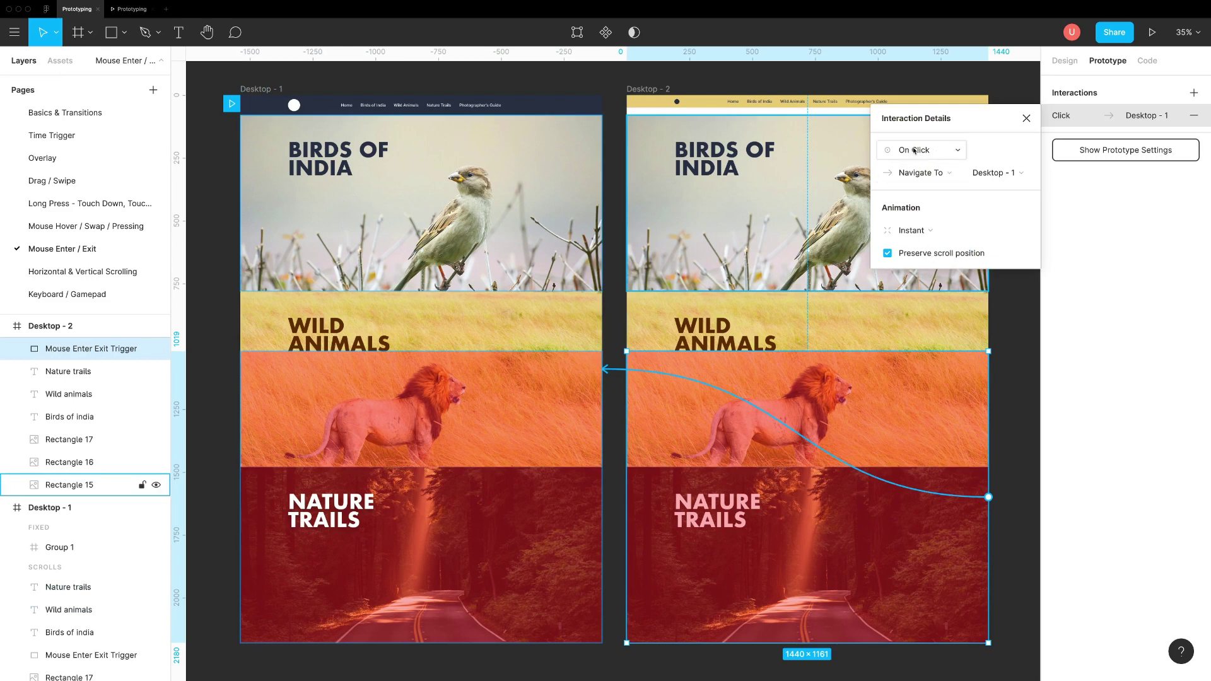
left_click(914, 149)
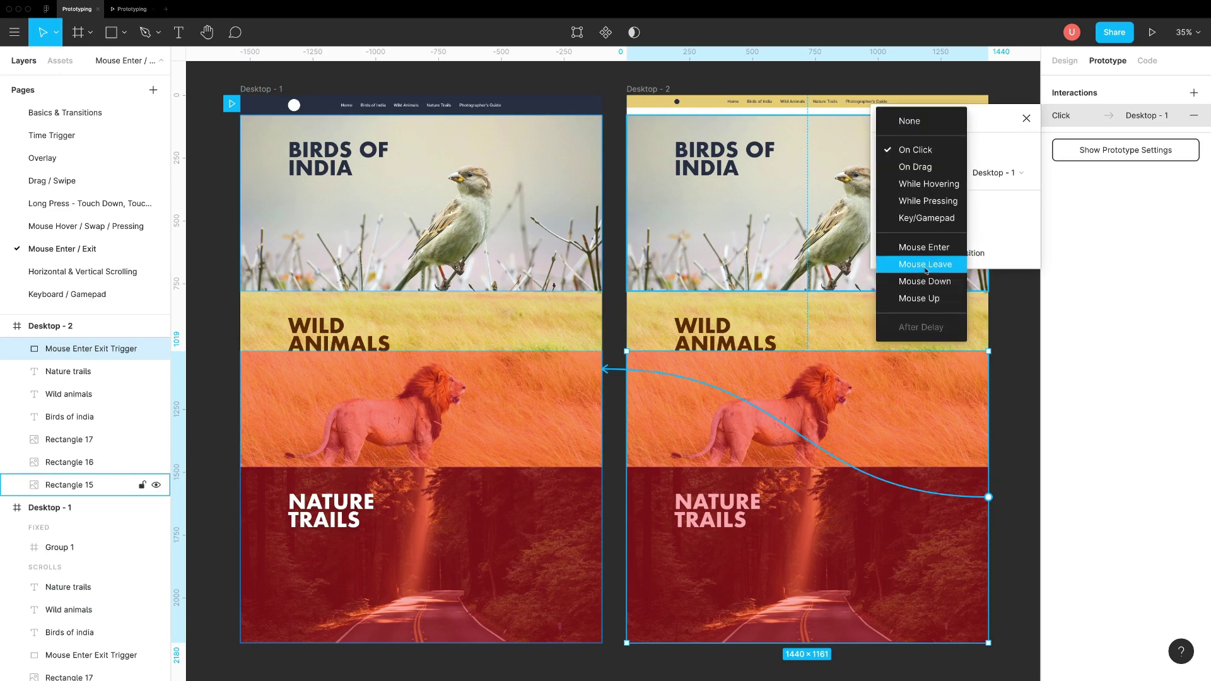
left_click(925, 266)
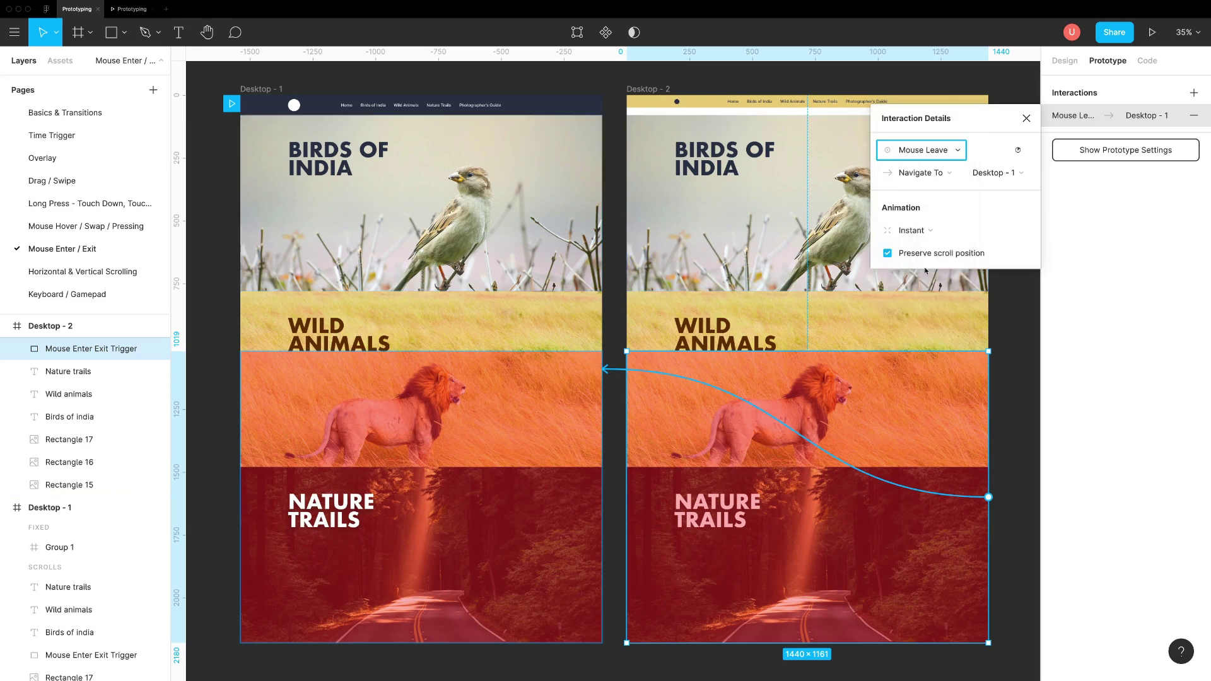
left_click(1025, 119)
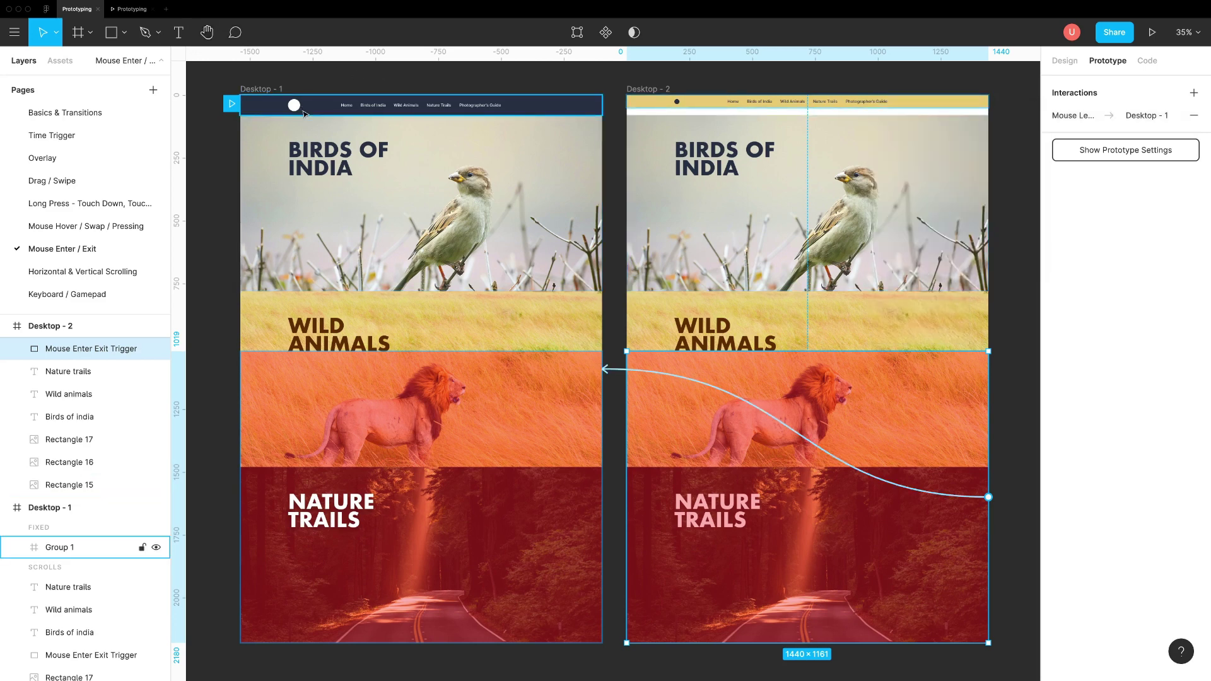
- Set both trigger areas to 0% opacity and preview the prototype
left_click(90, 654)
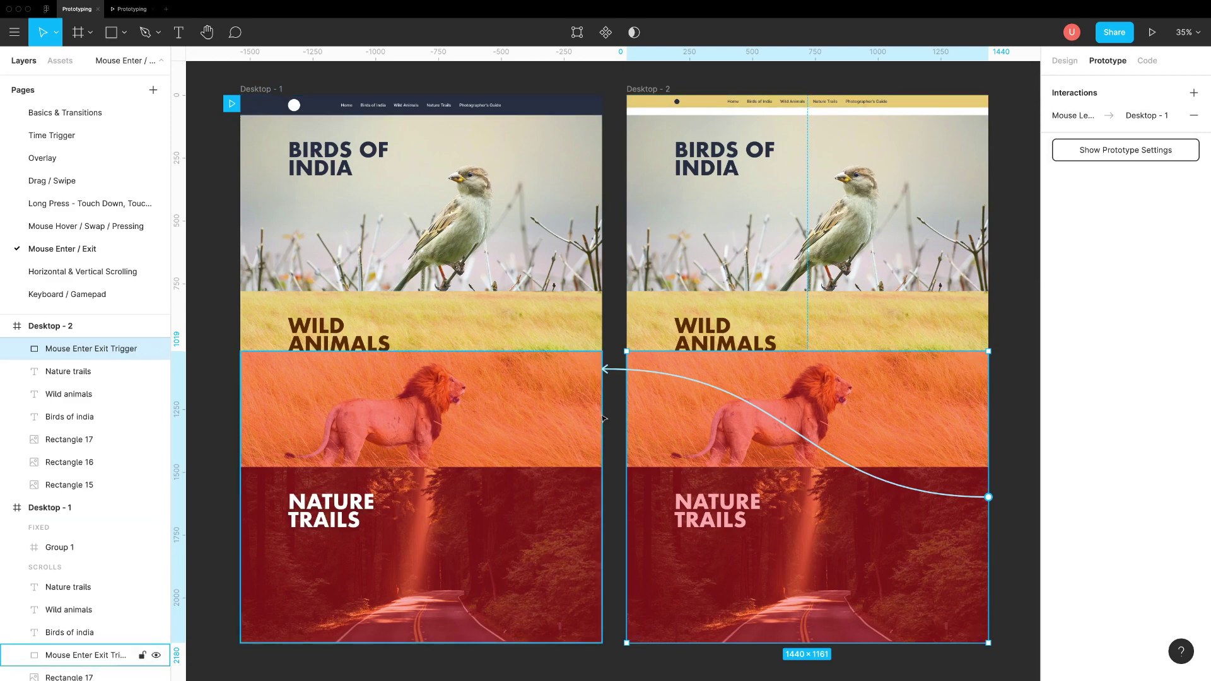
left_click(689, 424, "shift")
left_click(1064, 59)
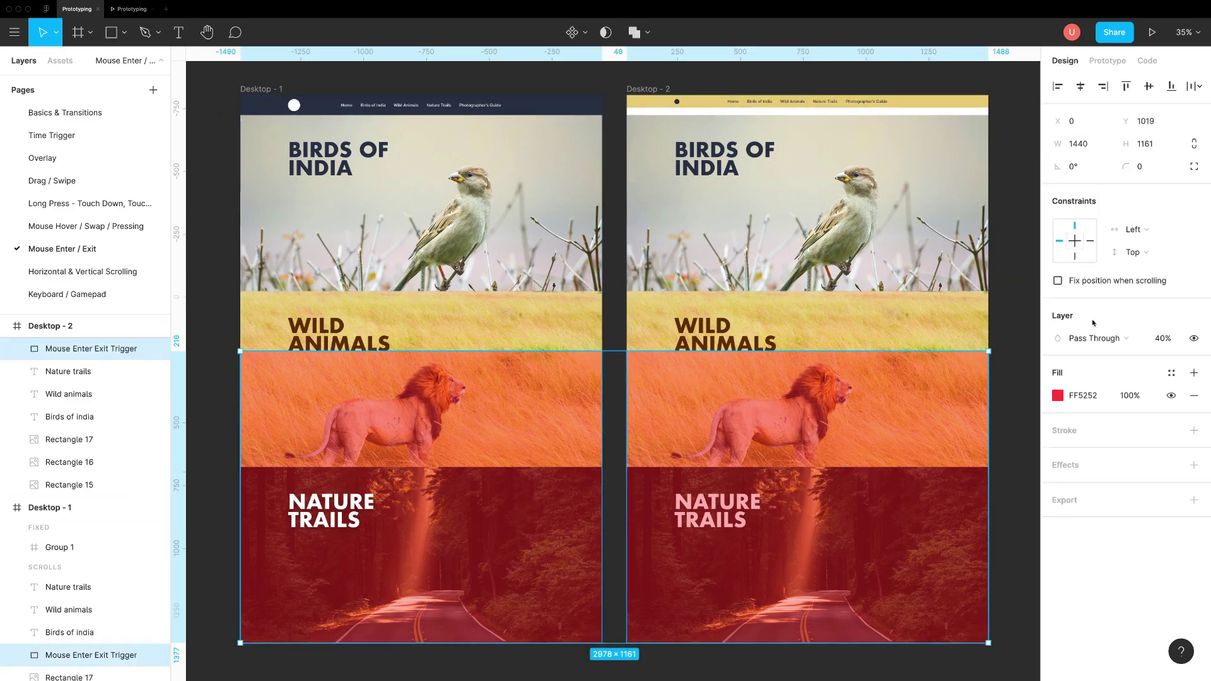
left_click(1156, 338)
type("0")
key("Return")
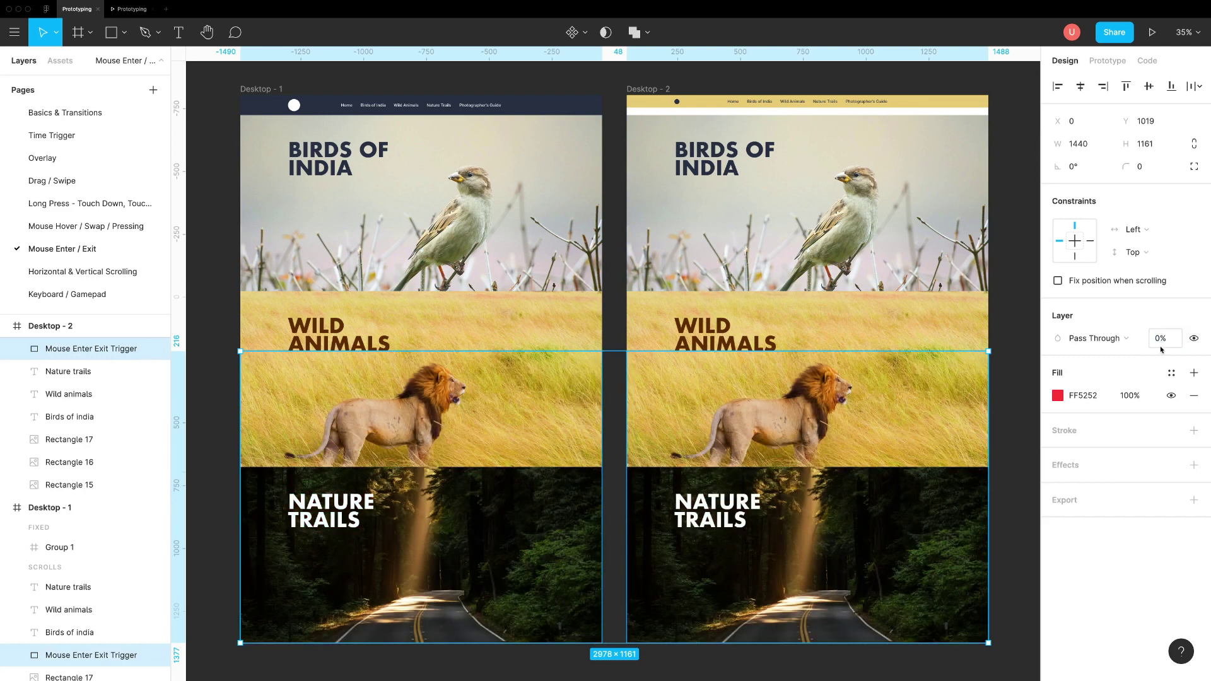
key("super+alt+Return")
scroll(809, 352, "down", 1)
scroll(809, 353, "up", 4)
scroll(809, 353, "up", 3)
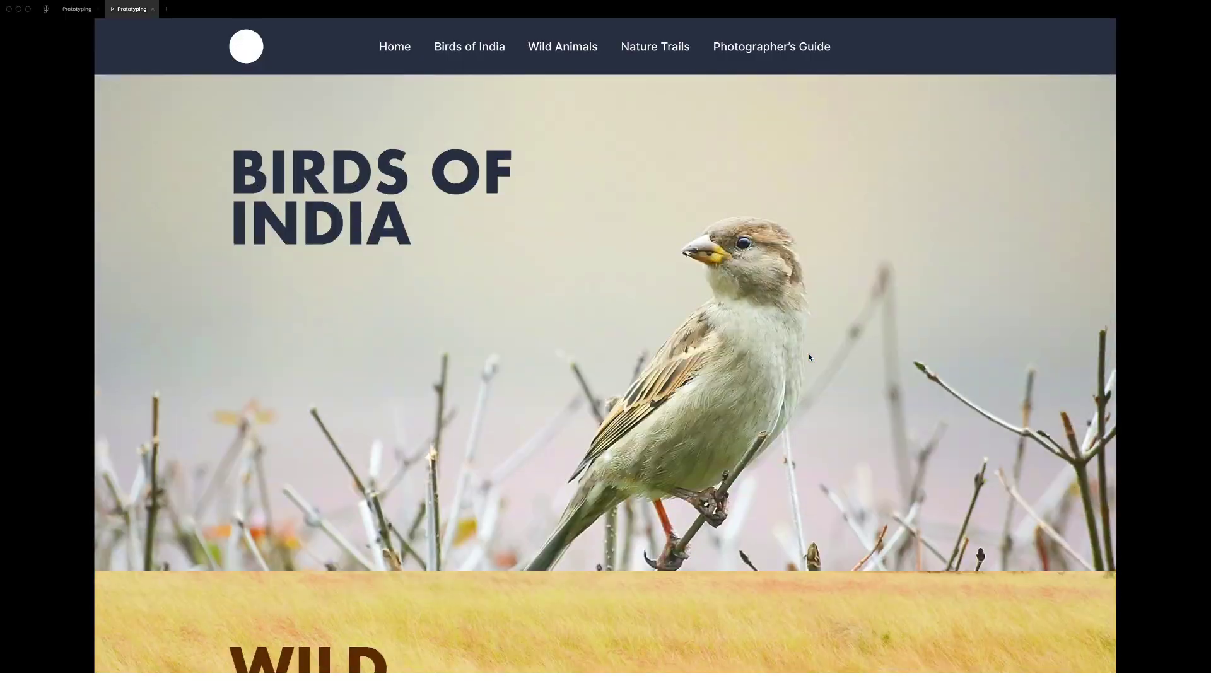
scroll(809, 353, "down", 4)
scroll(808, 353, "down", 5)
scroll(809, 353, "up", 5)
scroll(809, 353, "up", 2)
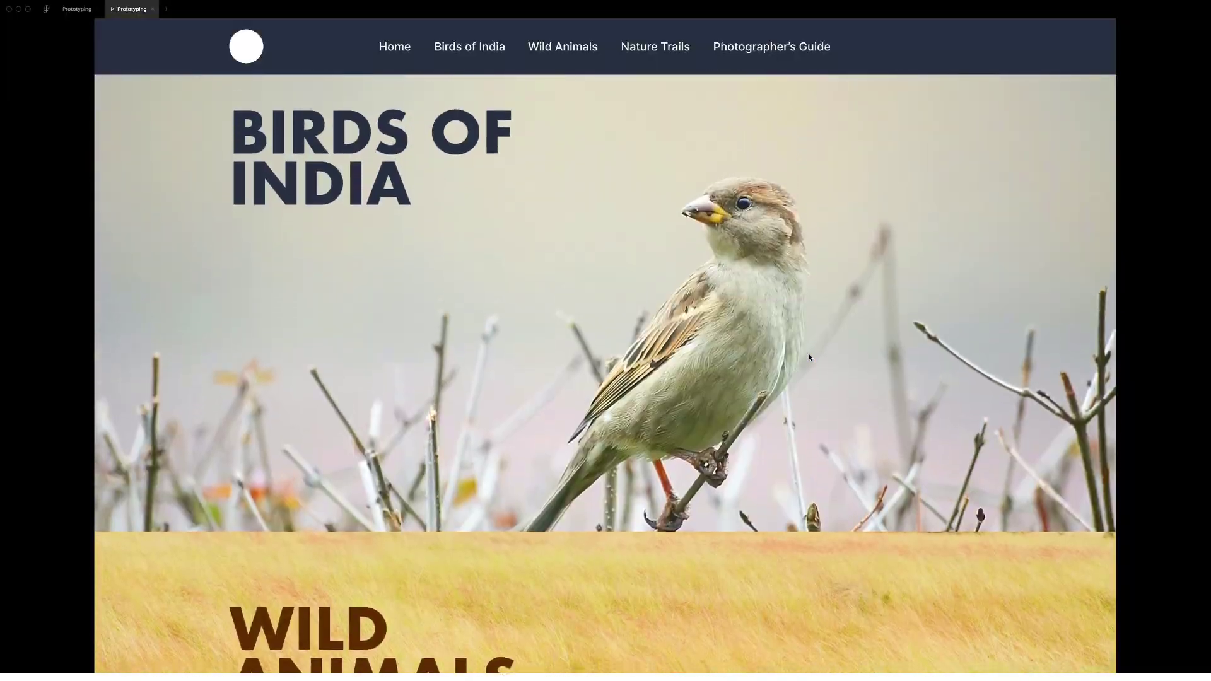
scroll(809, 353, "down", 3)
scroll(808, 352, "down", 2)
scroll(808, 353, "up", 6)
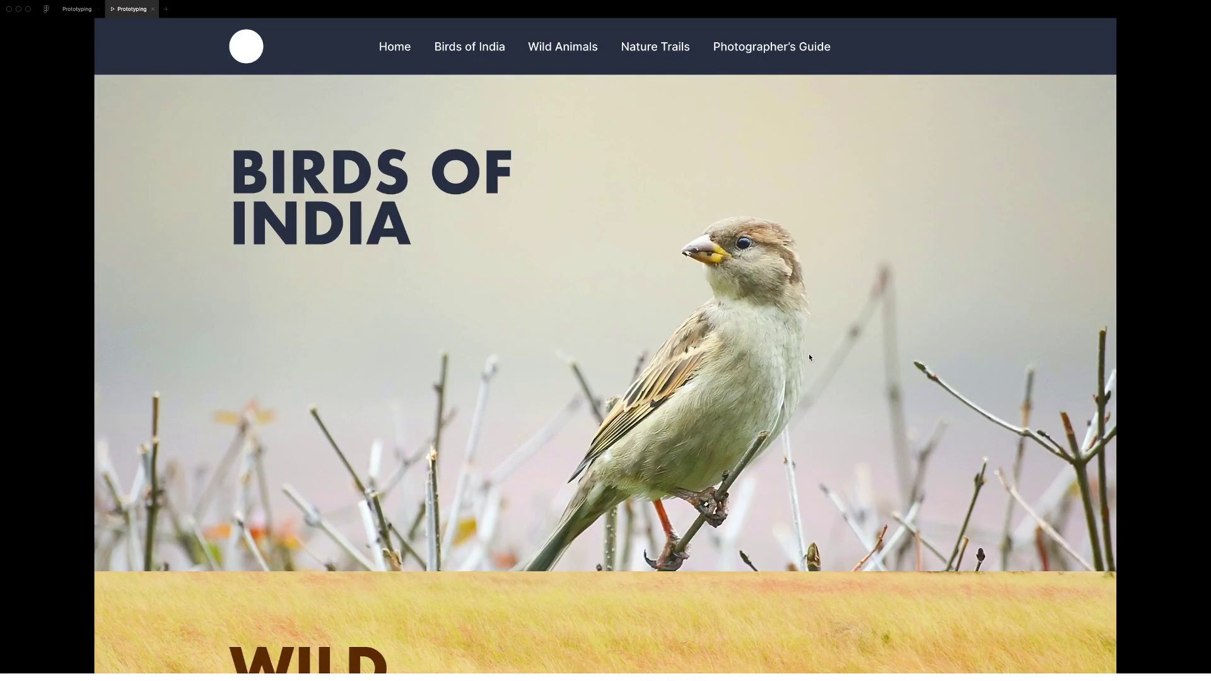
- Return to the editor, deselect, and switch to the Keyboard / Gamepad page
left_click(64, 11)
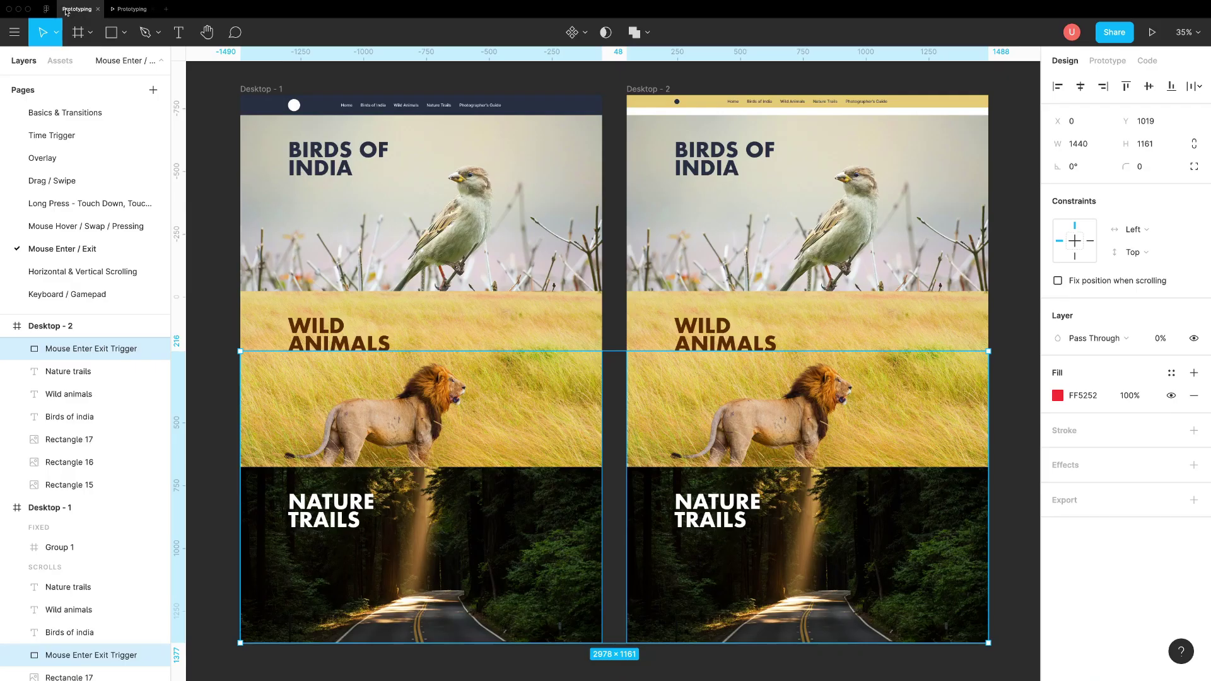
left_click(223, 299)
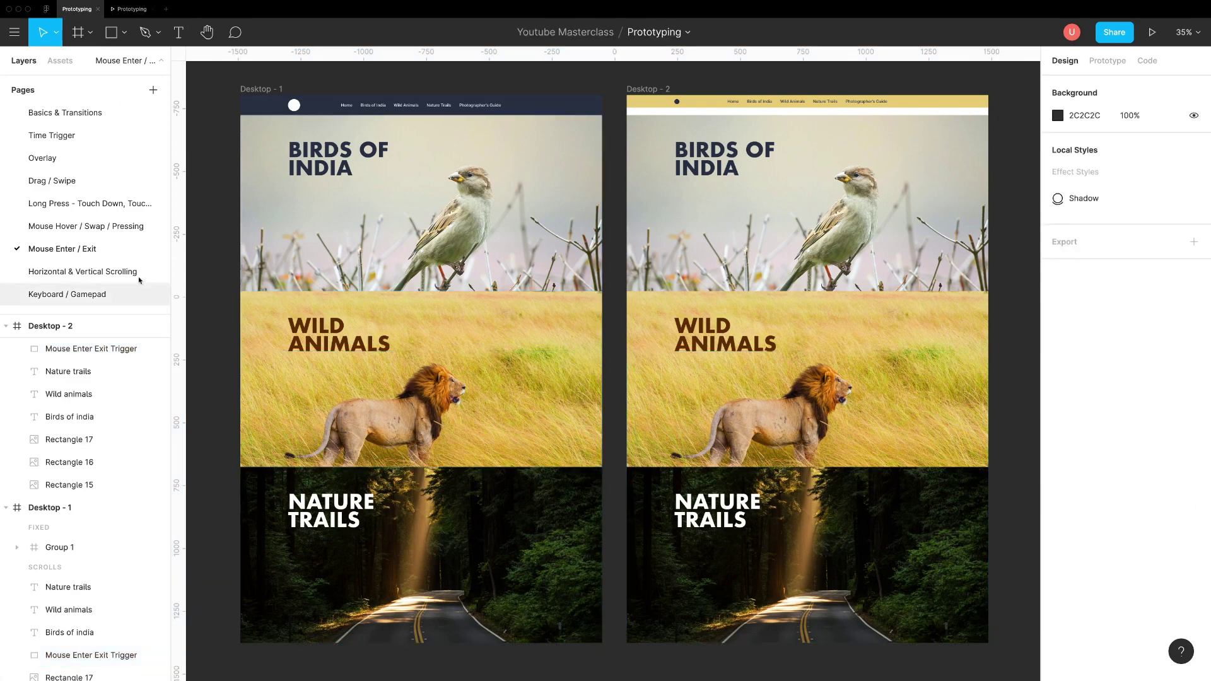
left_click(109, 293)
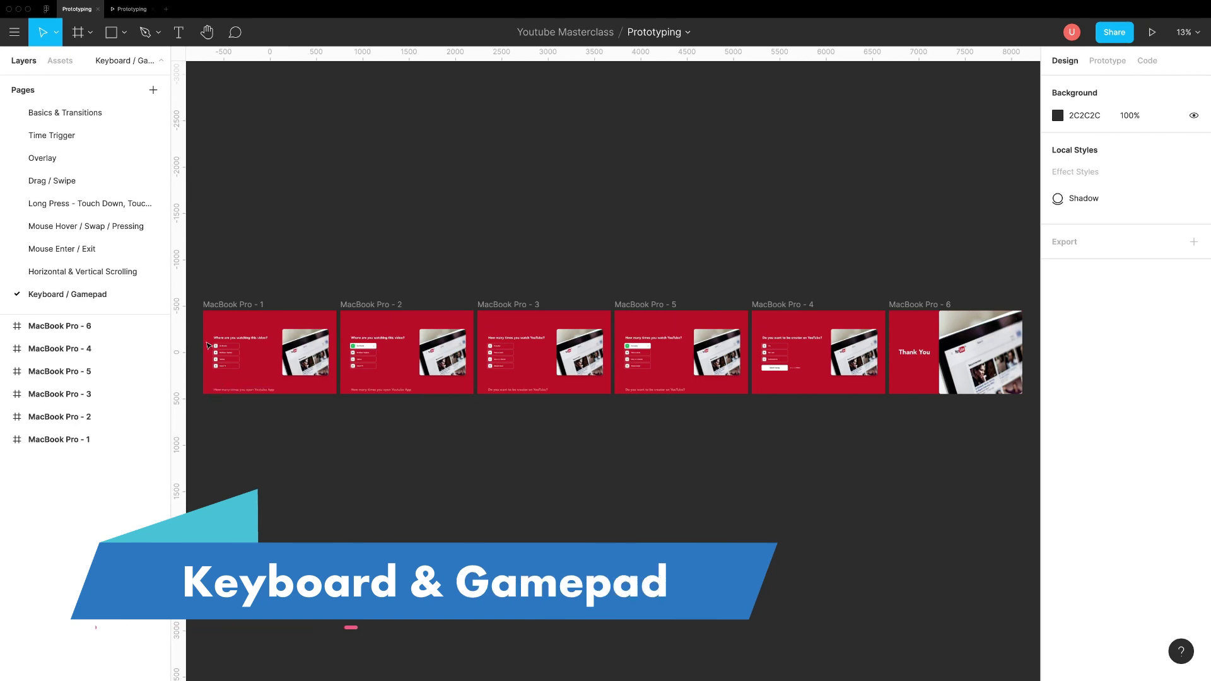
scroll(208, 346, "up", 5)
scroll(208, 346, "up", 5)
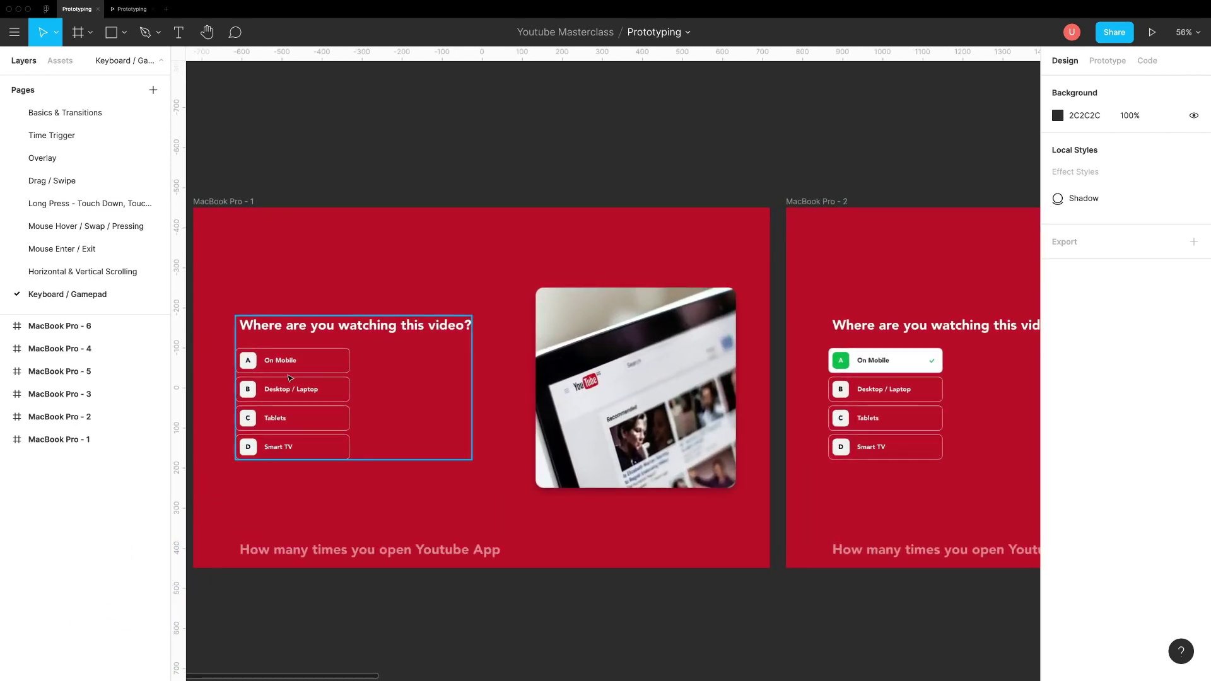
- Link On Mobile to MacBook Pro - 2 with a Key/Gamepad trigger on key A
double_click(319, 366)
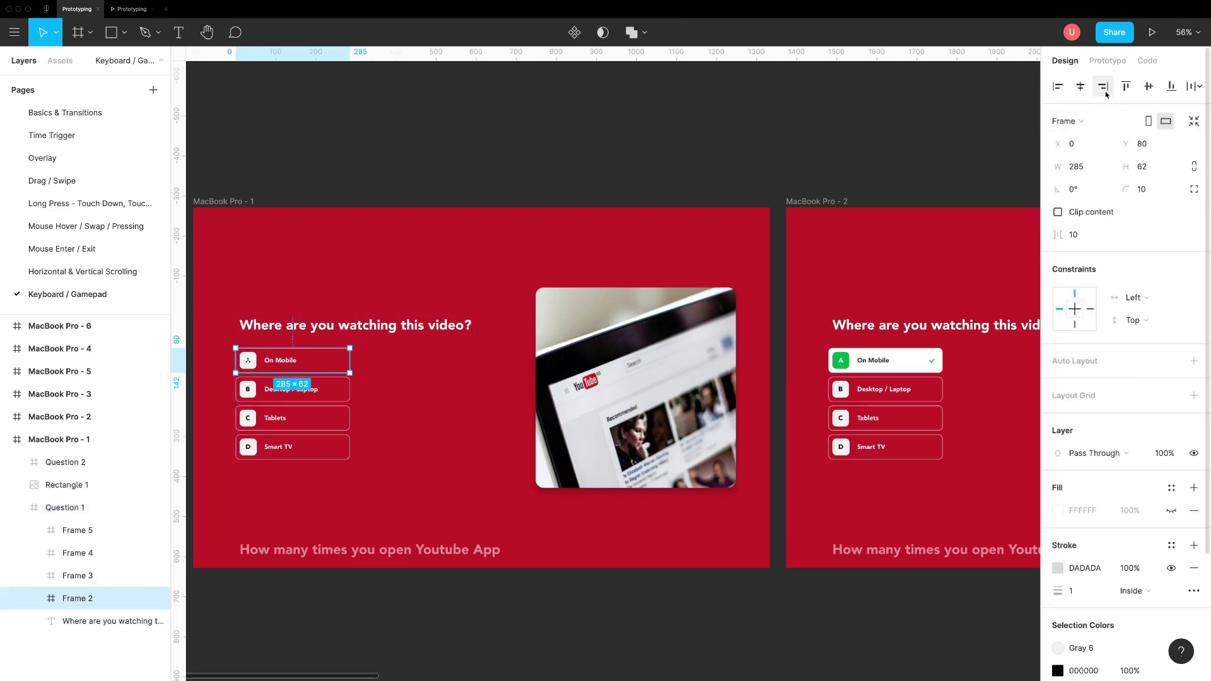
left_click(1105, 60)
left_click(153, 9)
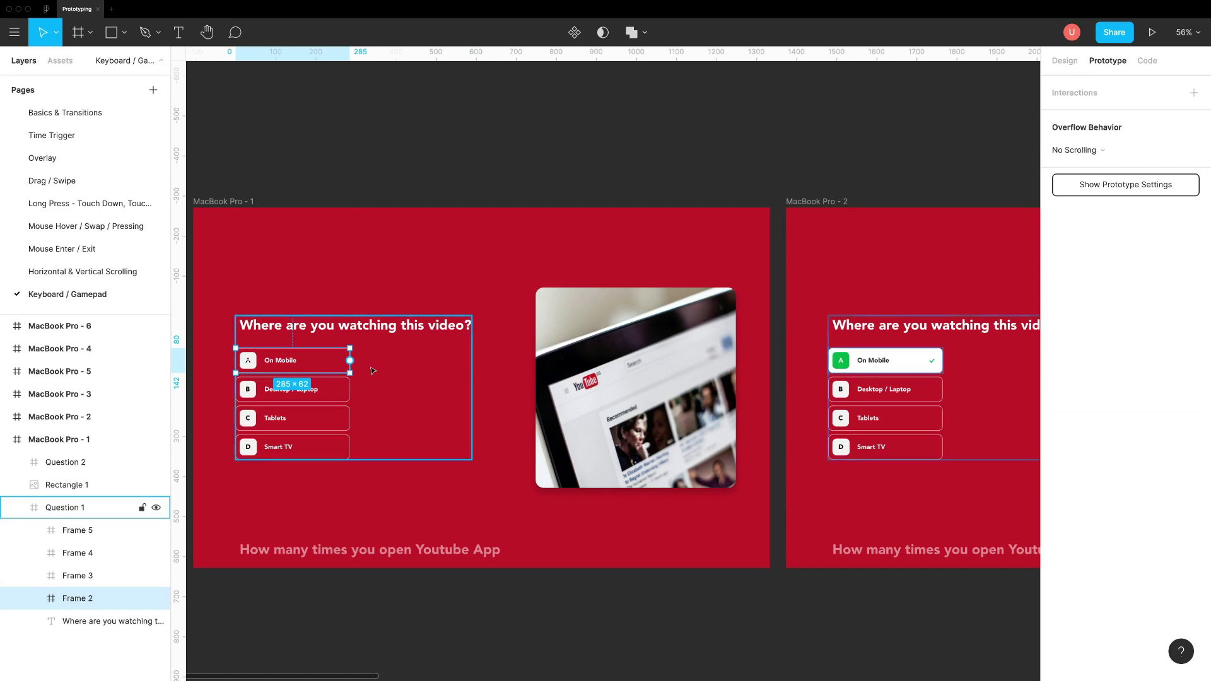
left_click_drag(348, 360, 806, 394)
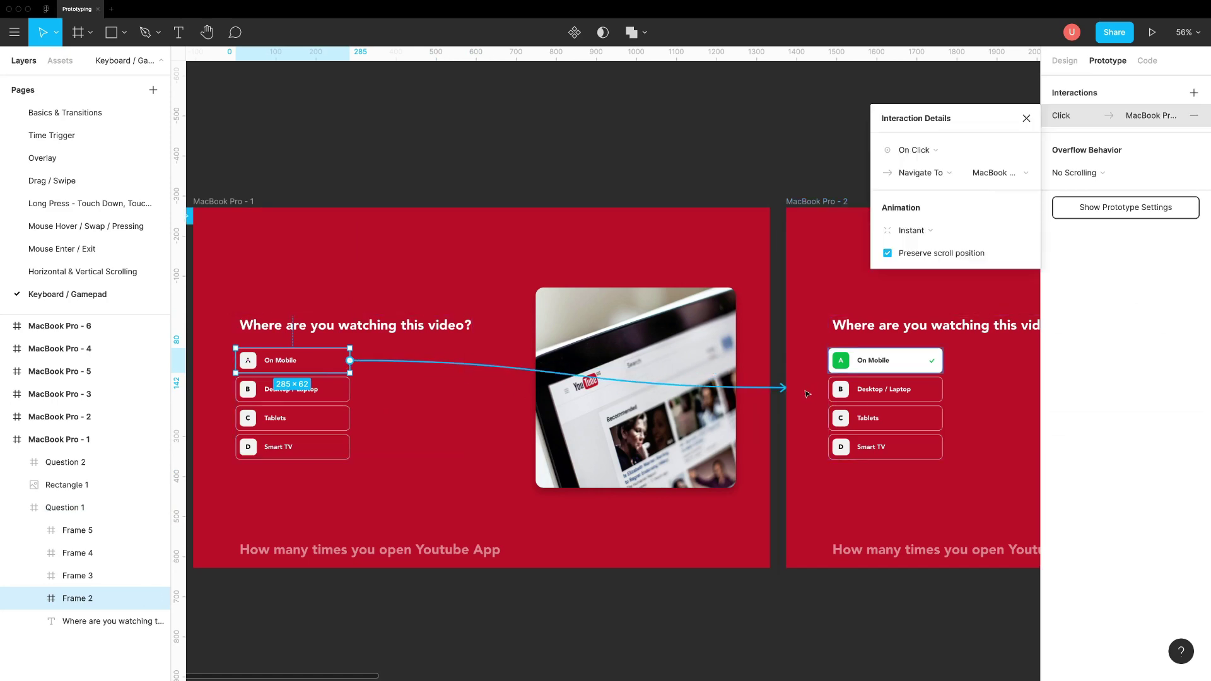
left_click(934, 175)
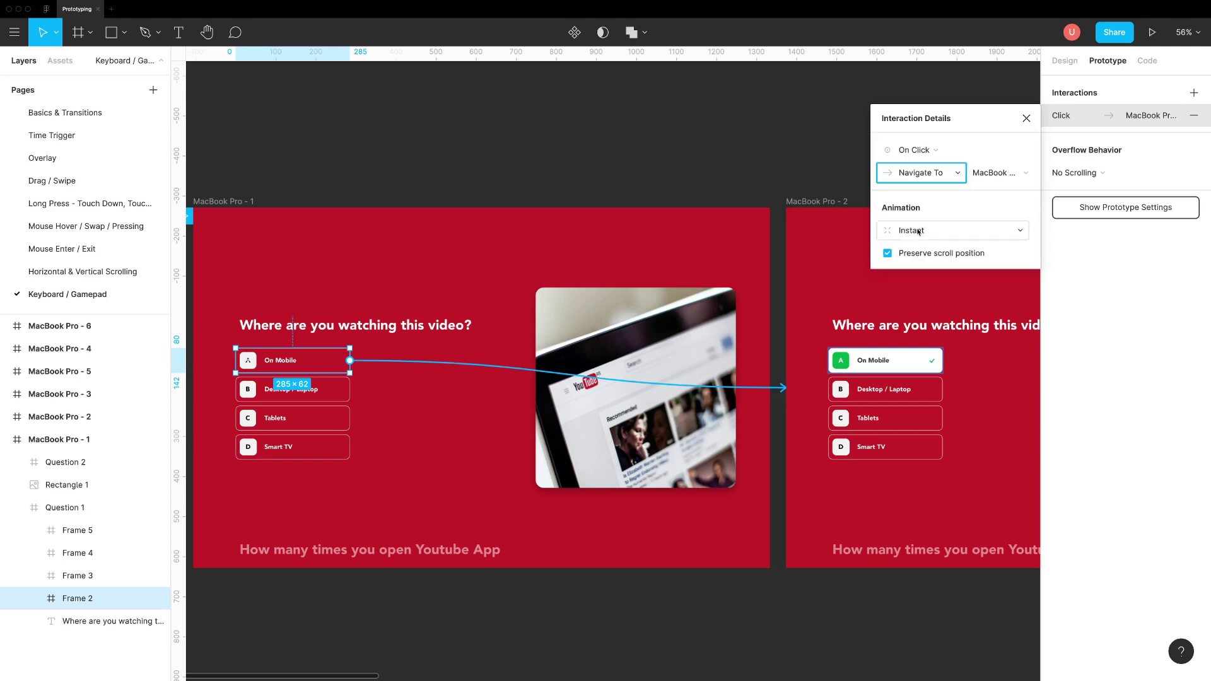
left_click(914, 150)
left_click(935, 217)
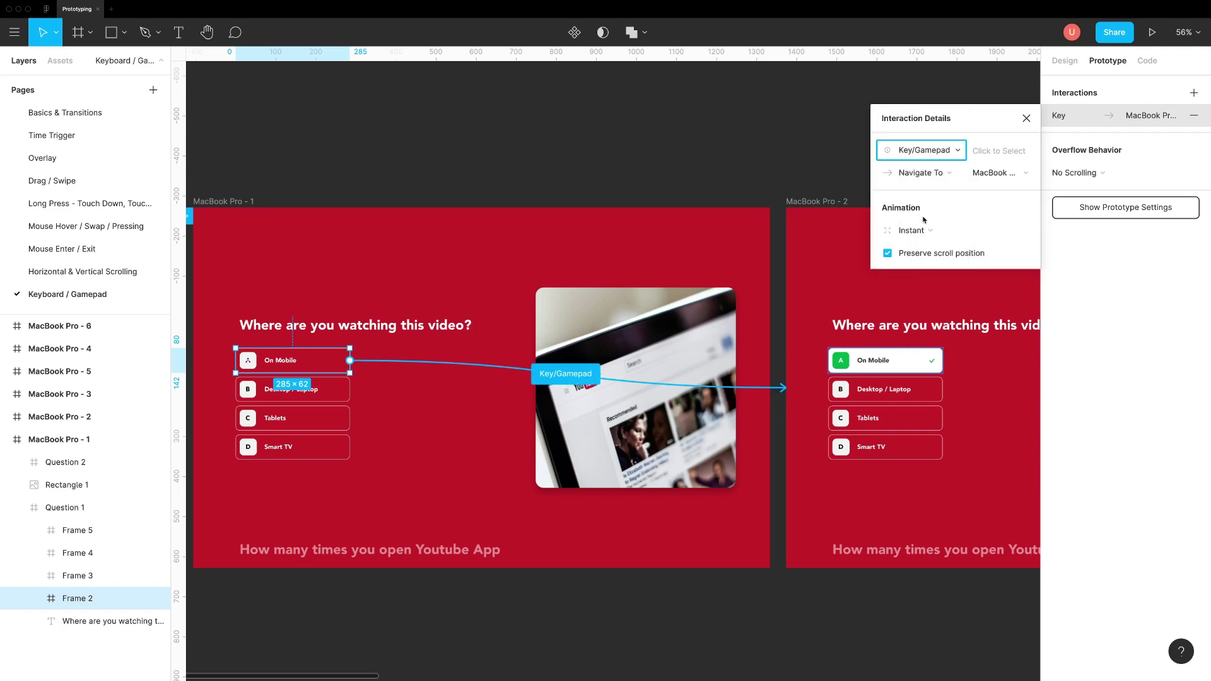
left_click(997, 151)
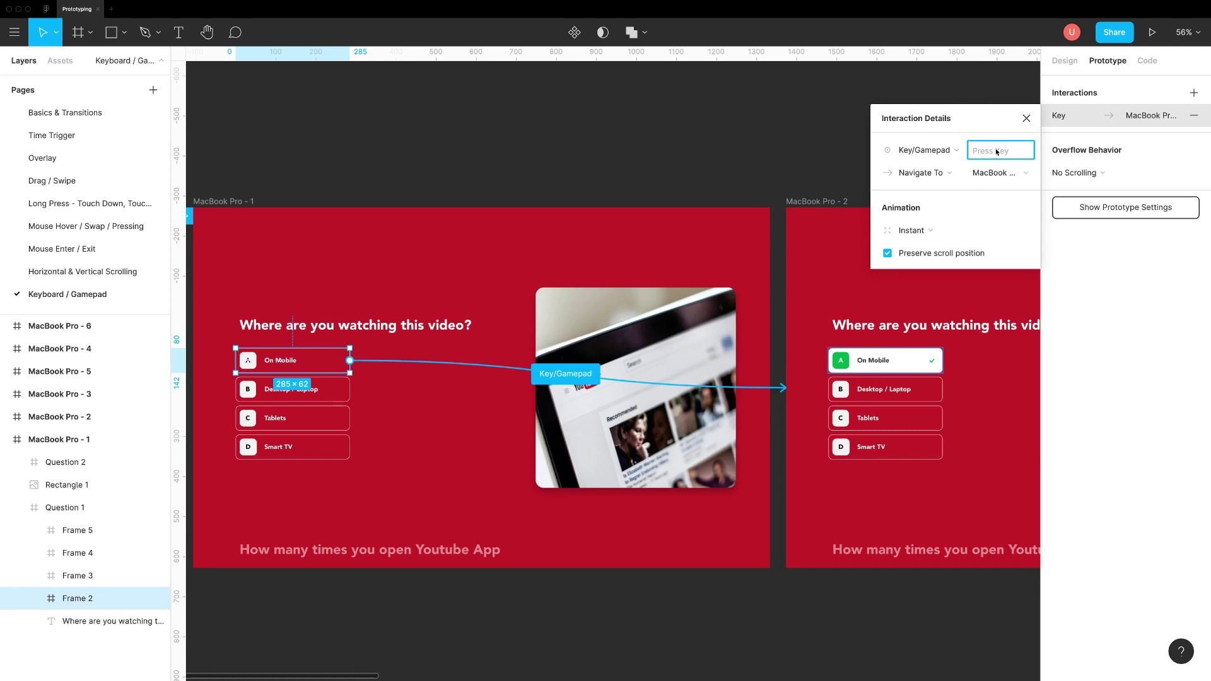
key("a")
left_click(830, 269)
scroll(561, 423, "right", 8)
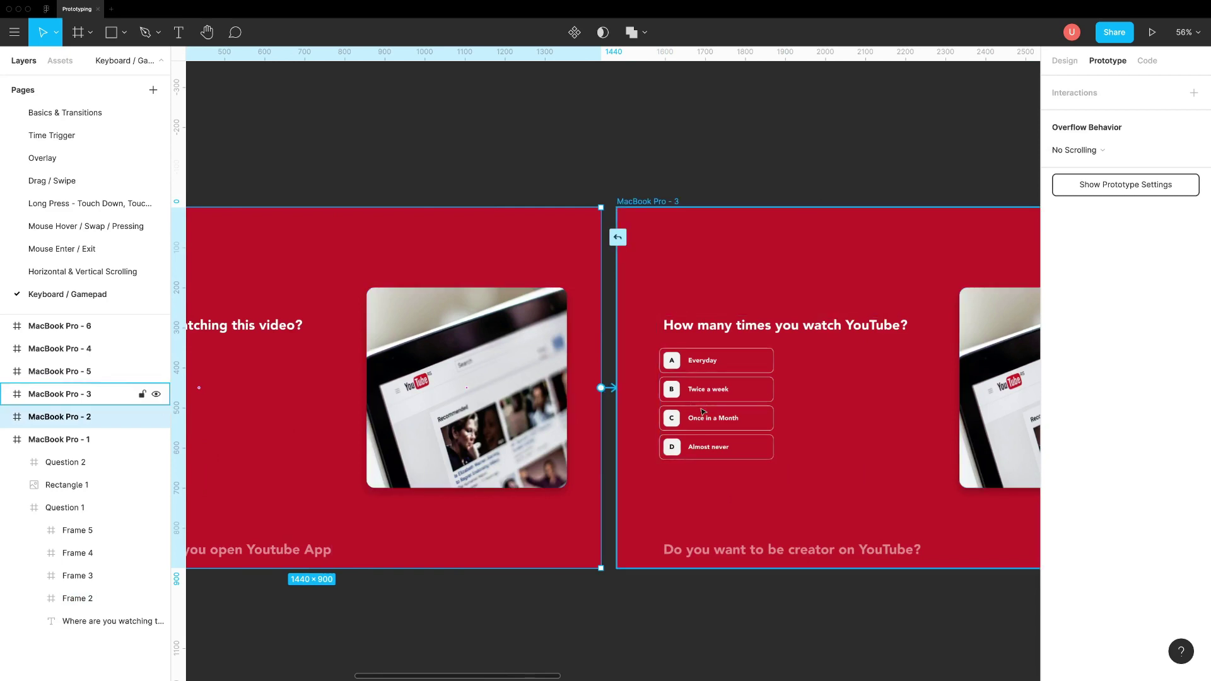
- Link MacBook Pro - 2 to MacBook Pro - 3 with an 800ms After Delay Smart Animate transition
left_click_drag(601, 387, 620, 238)
left_click(913, 149)
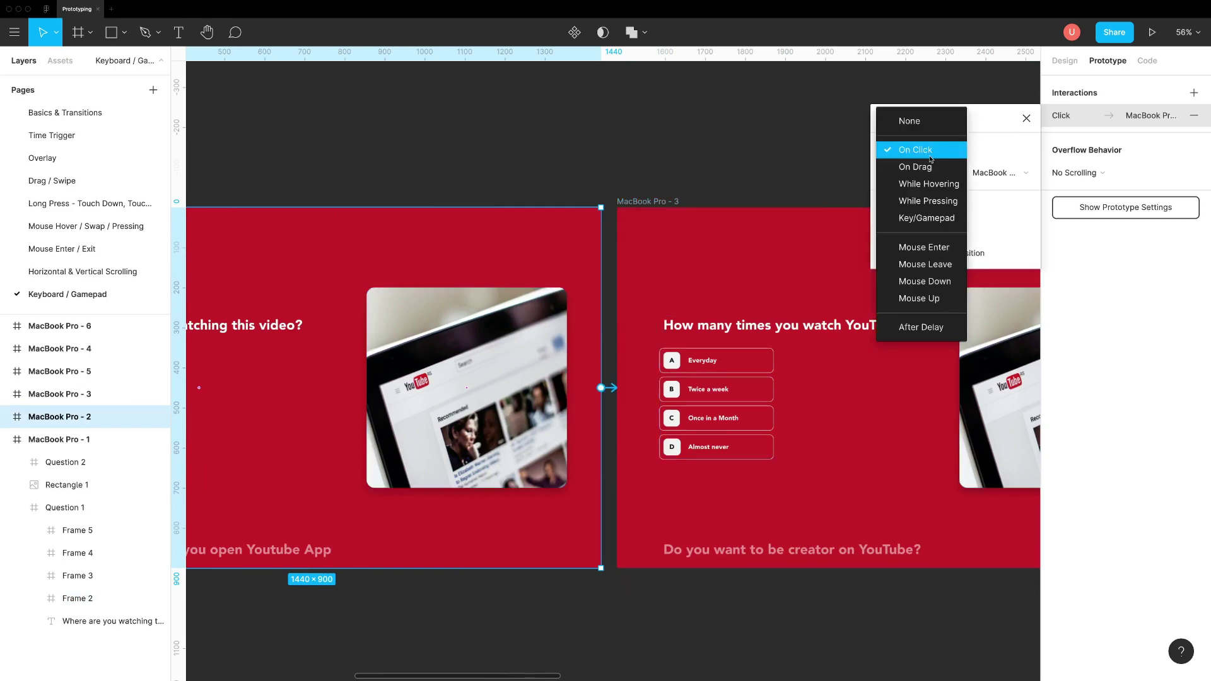
left_click(941, 326)
left_click(977, 152)
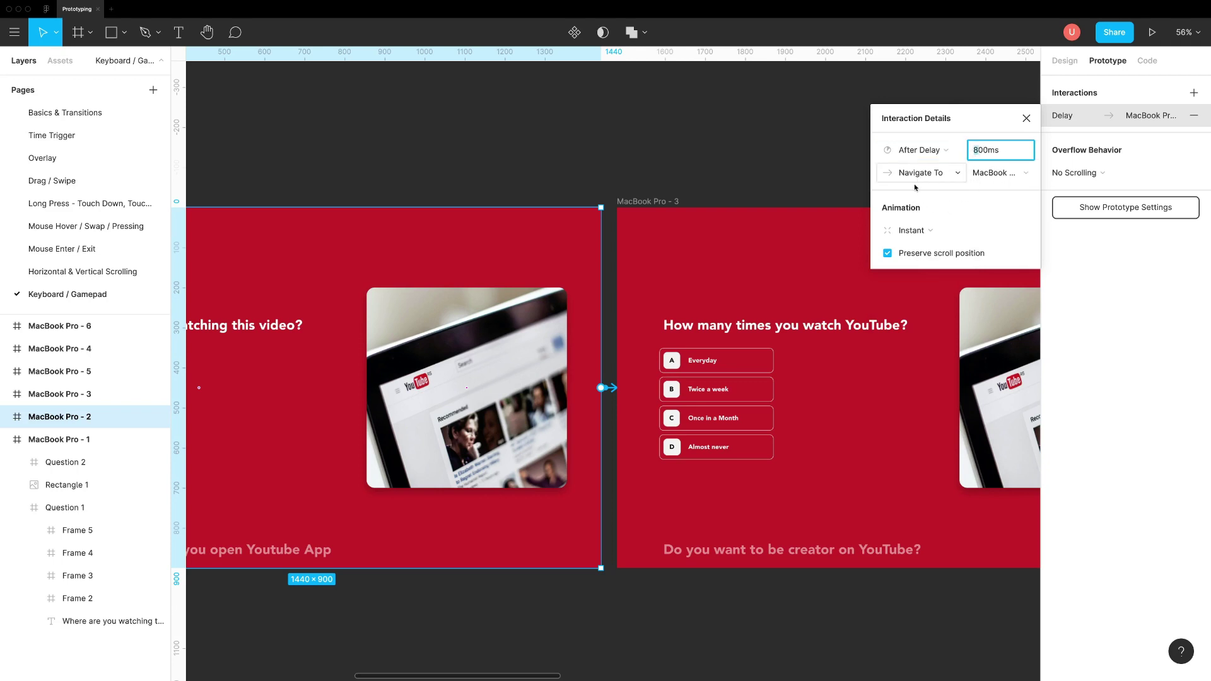
left_click(914, 236)
left_click(913, 264)
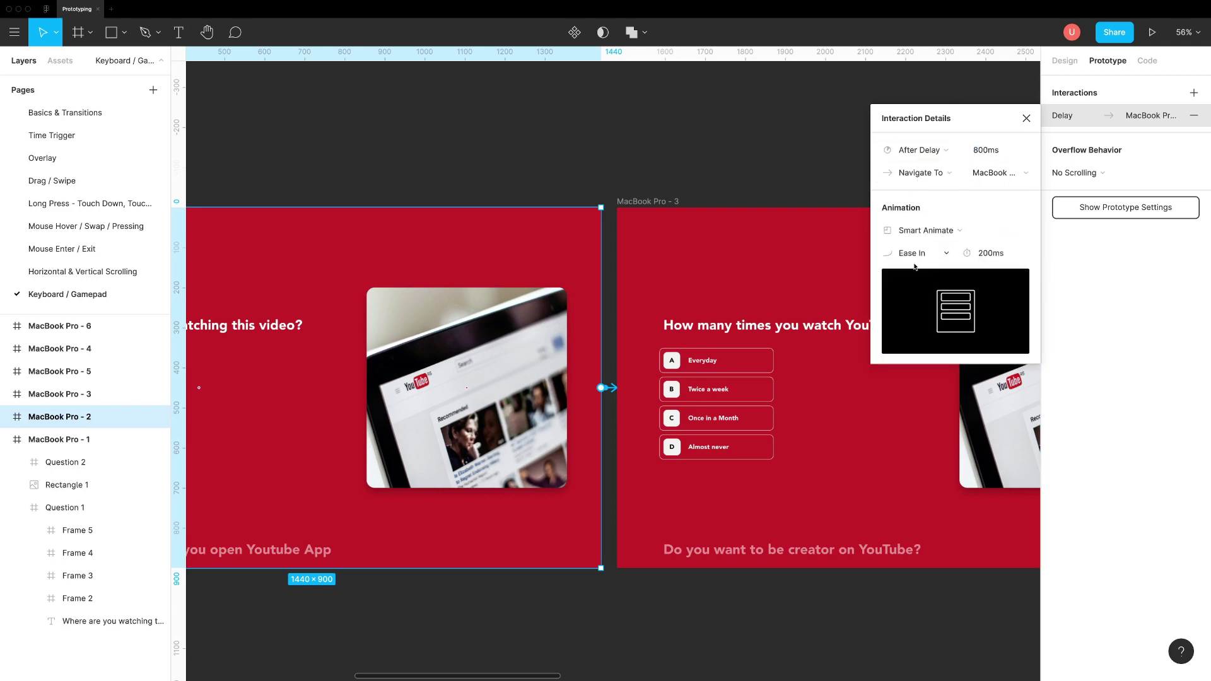
left_click(757, 161)
scroll(674, 161, "down", 3, "ctrl")
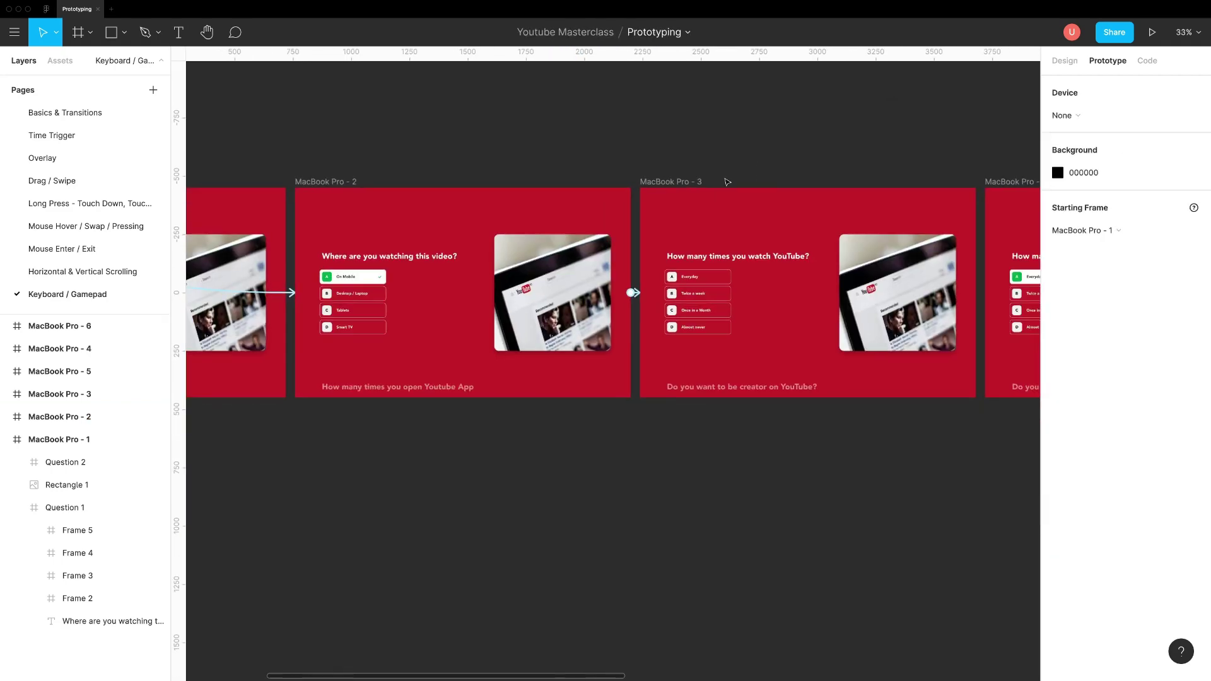
scroll(739, 185, "right", 3)
- Link the next question's first answer to its screen on key A, with an instant transition
double_click(534, 276)
left_click_drag(569, 276, 833, 288)
left_click(922, 150)
left_click(923, 222)
key("a")
left_click(925, 230)
left_click(905, 192)
scroll(567, 285, "right", 3)
scroll(472, 284, "right", 2)
- Make key A trigger the Yes answer with an instant transition
left_click(398, 180)
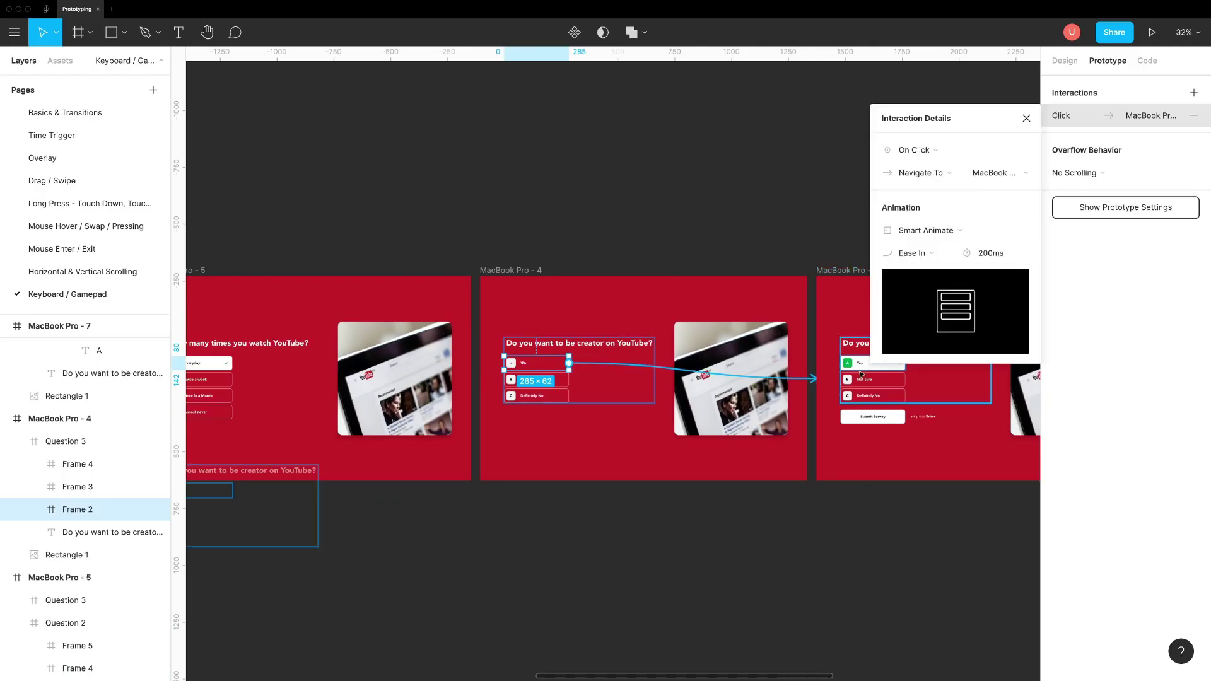
left_click(913, 150)
left_click(923, 218)
key("a")
left_click(941, 230)
left_click(912, 196)
scroll(567, 378, "right", 5)
- Link Submit Survey to Thank You on the Enter key with Smart Animate
left_click(477, 417)
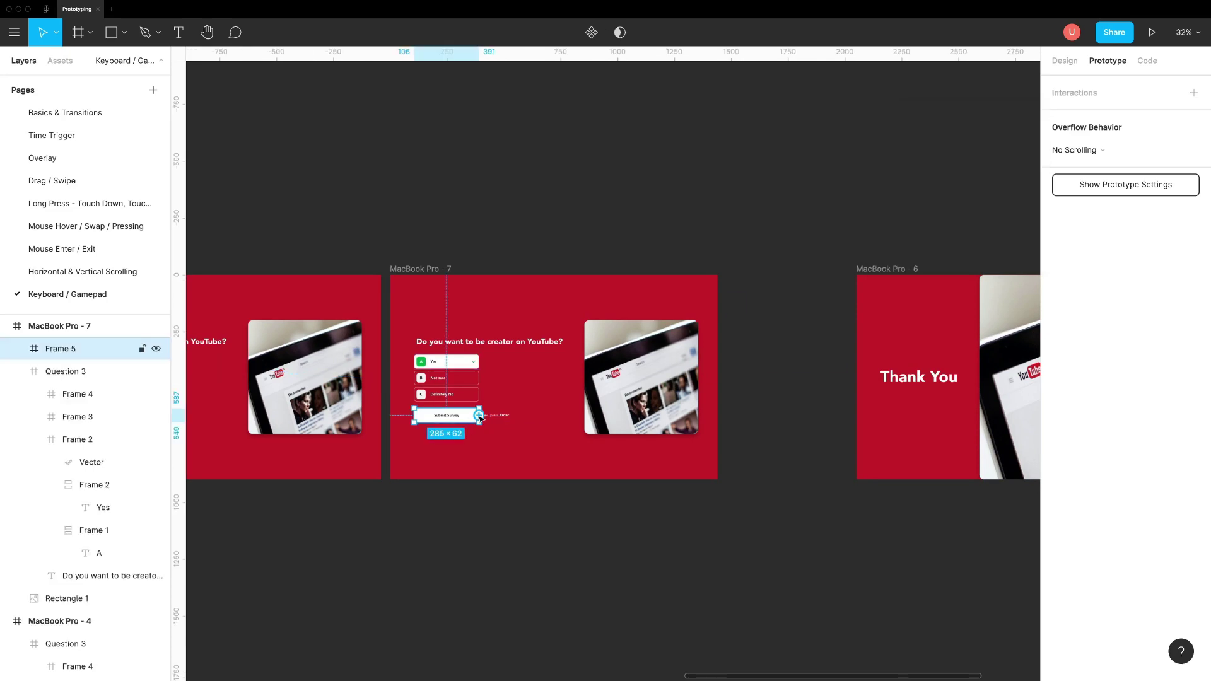
left_click_drag(485, 417, 946, 379)
left_click(913, 149)
left_click(919, 200)
key("Return")
left_click(911, 230)
left_click(930, 270)
left_click(792, 228)
scroll(792, 227, "down", 3)
- Clear the selection and start presenting the survey prototype
left_click(729, 248)
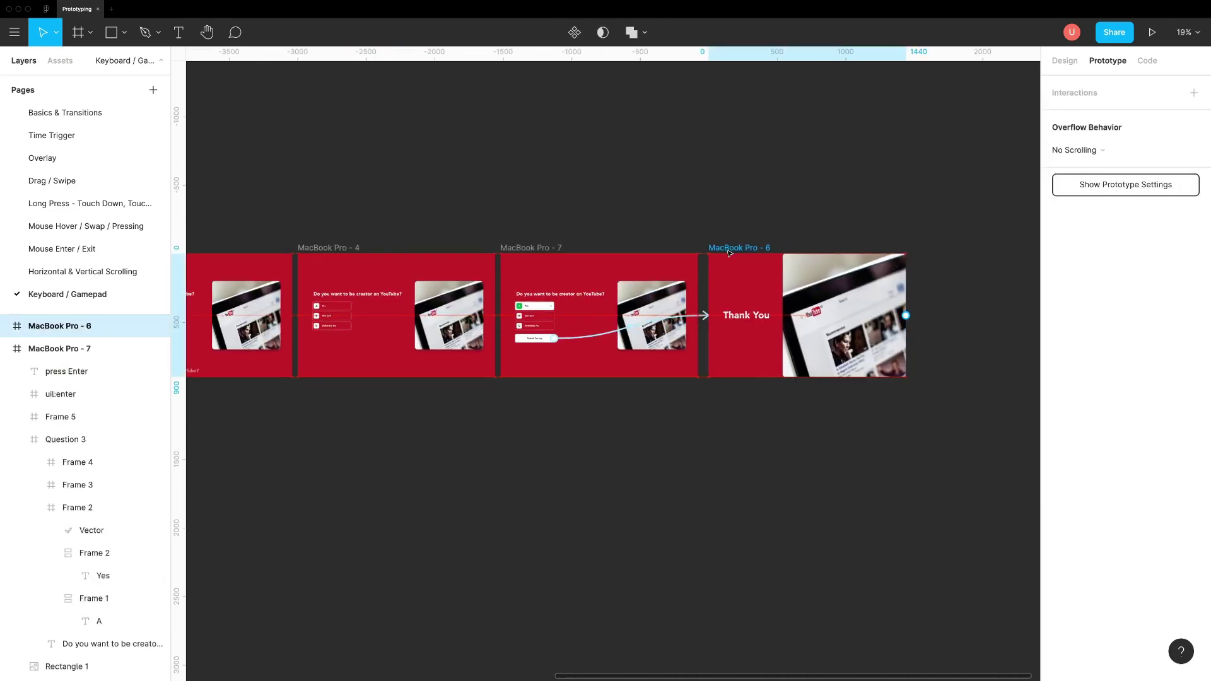
left_click(383, 124)
left_click(1150, 33)
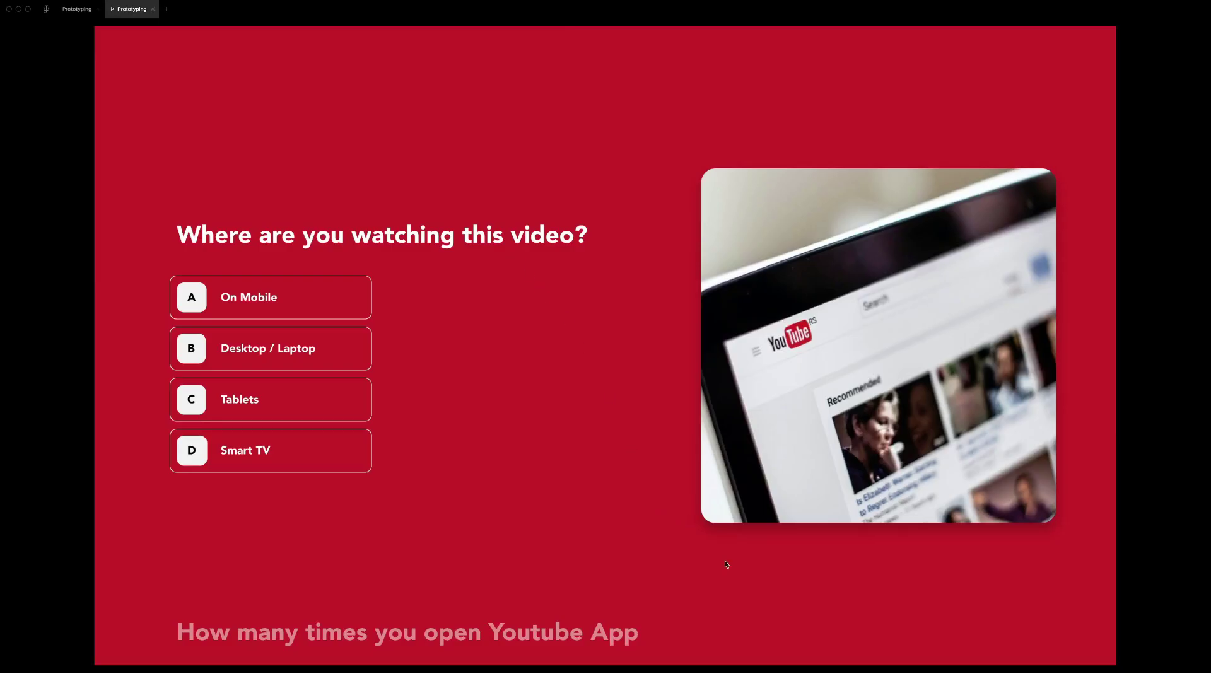
- Press A to answer On Mobile, Everyday and Yes, then Enter to reach Thank You
key("a")
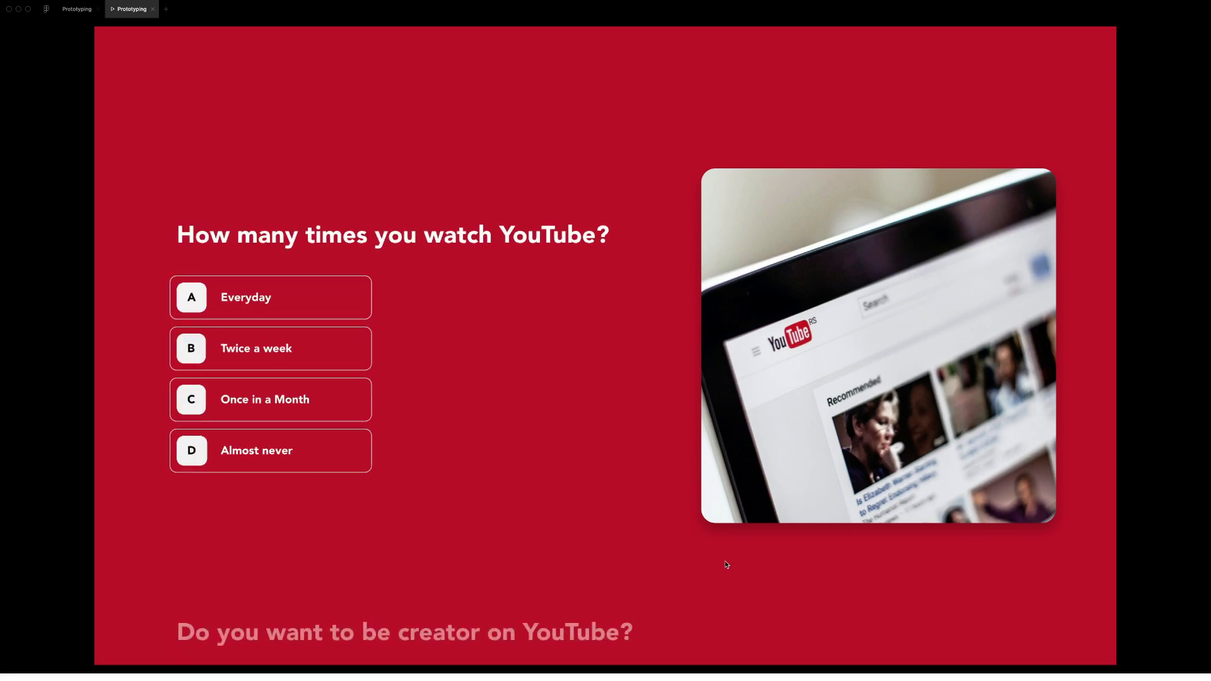
key("a")
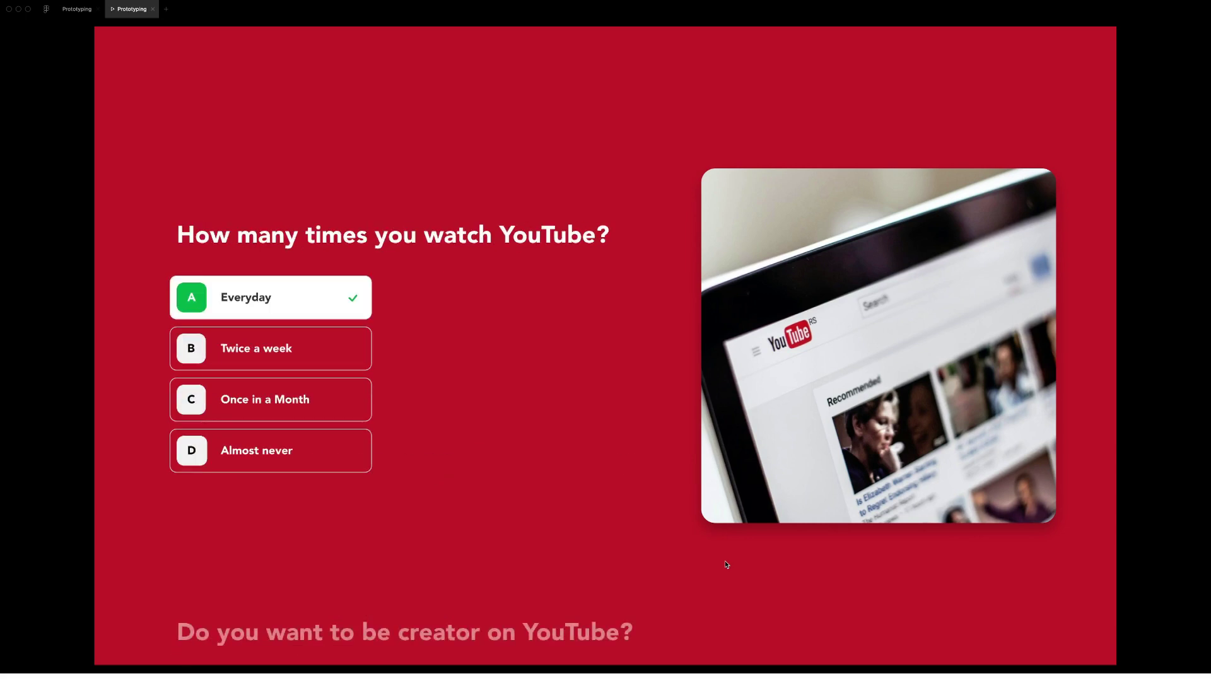
key("a")
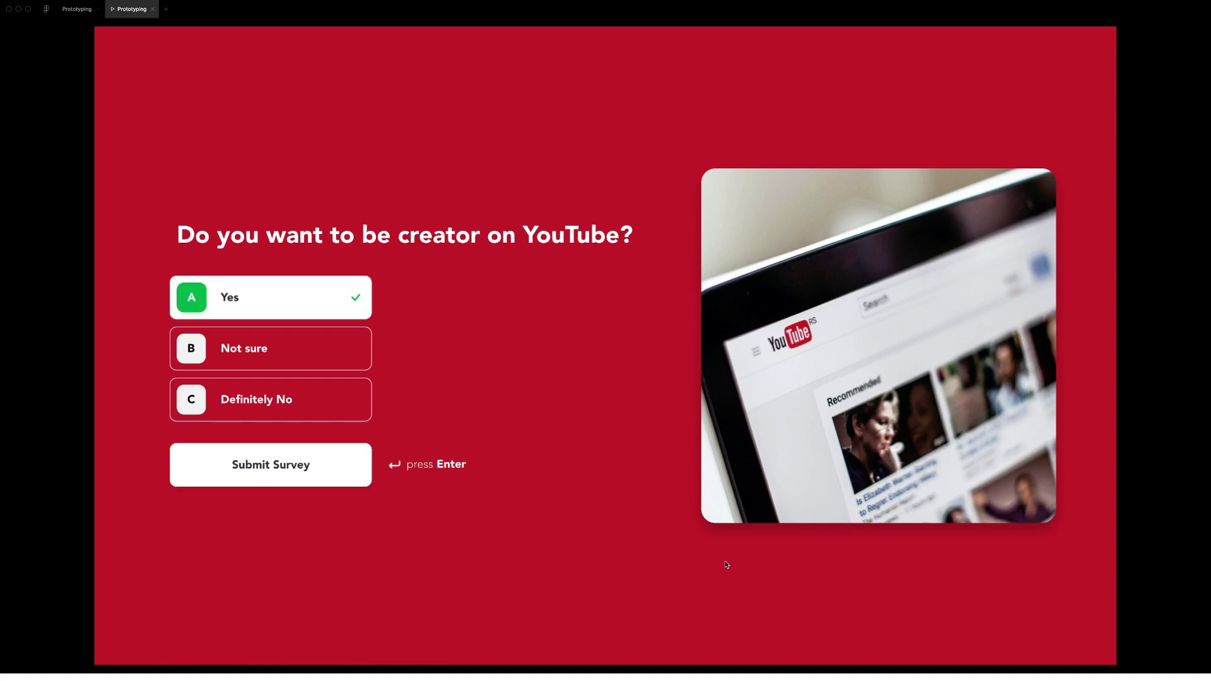
key("Return")
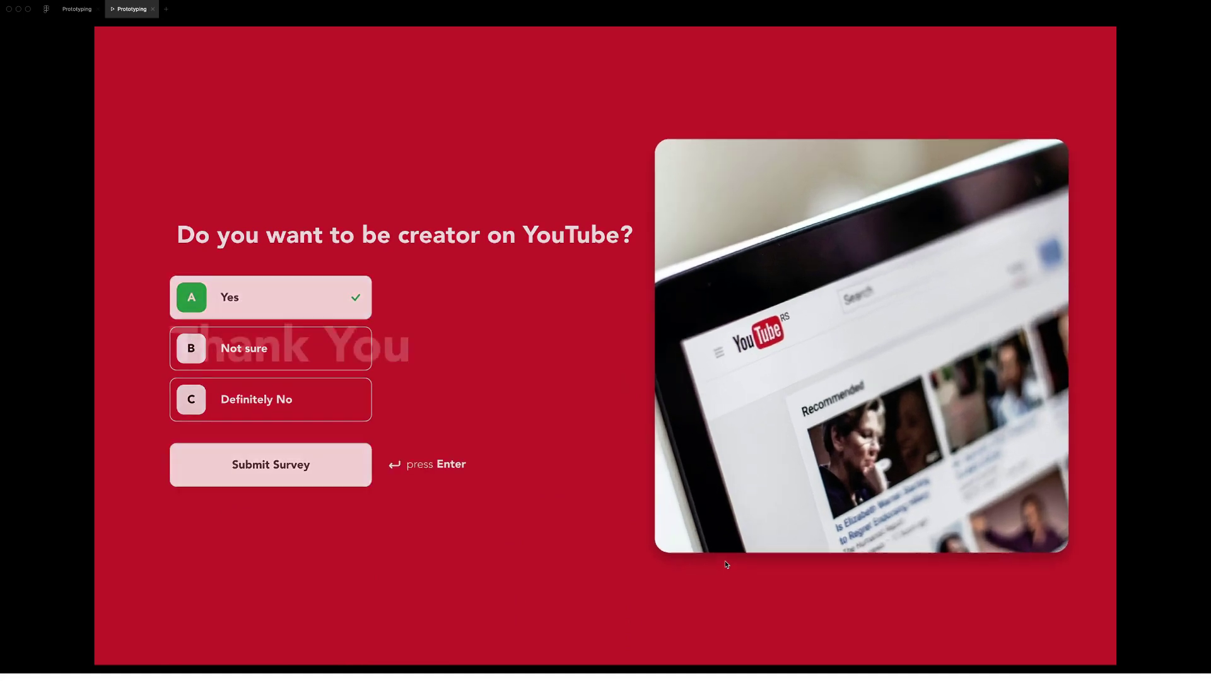